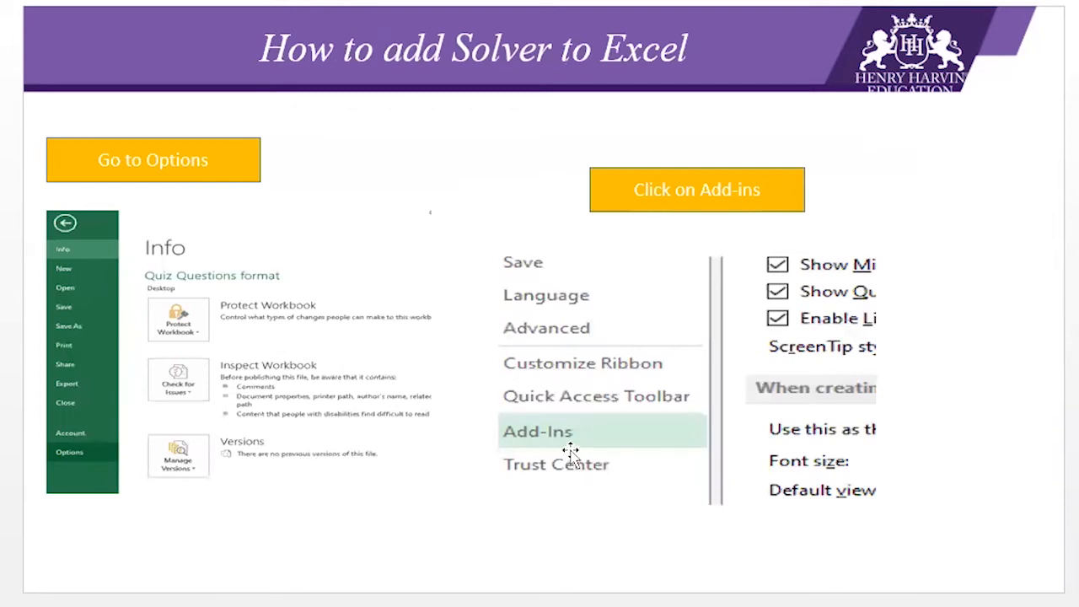
key(Page_Down)
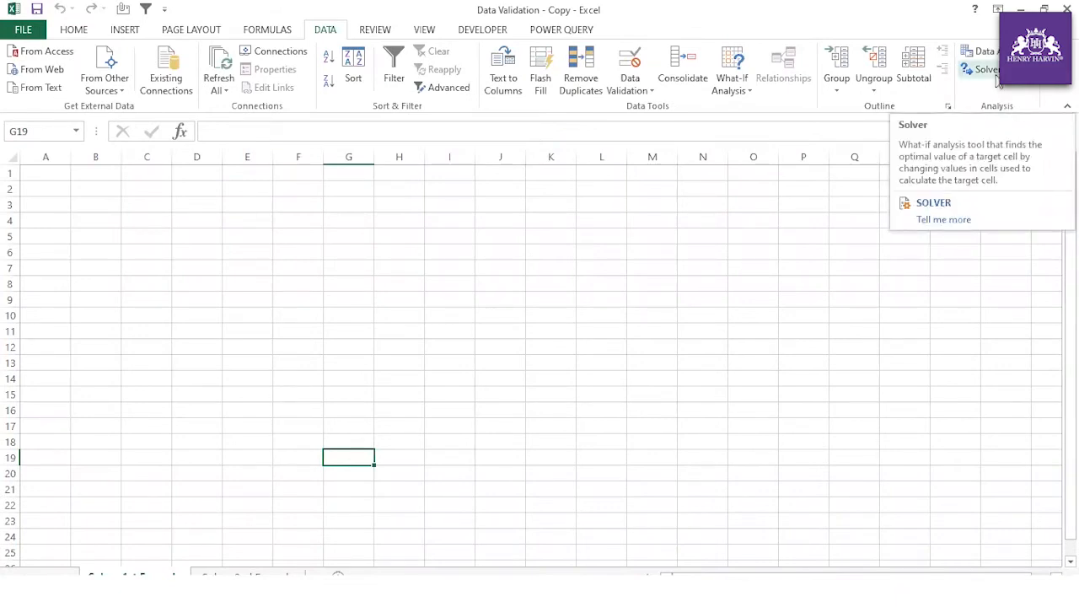
Check in the Excel options' list of available add-ins whether Solver Add-in is enabled, and close the list.
click(23, 29)
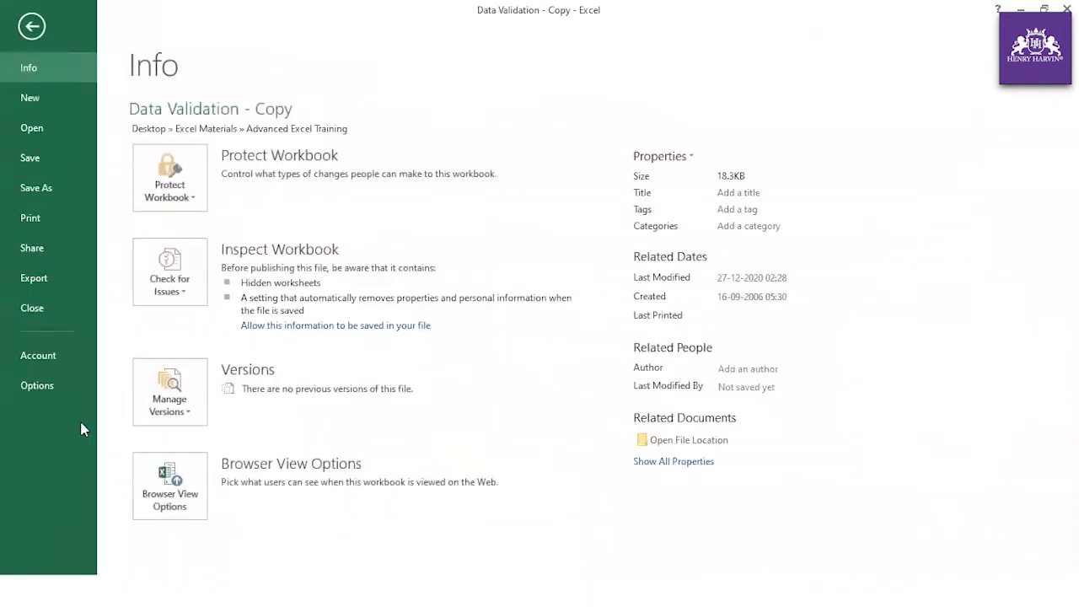
click(60, 390)
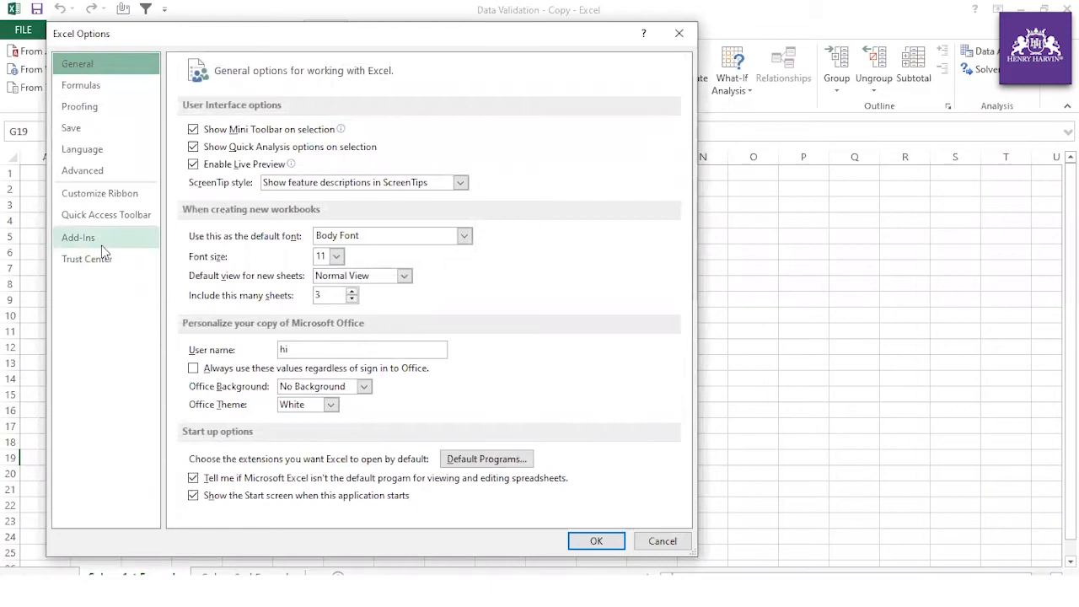
click(101, 245)
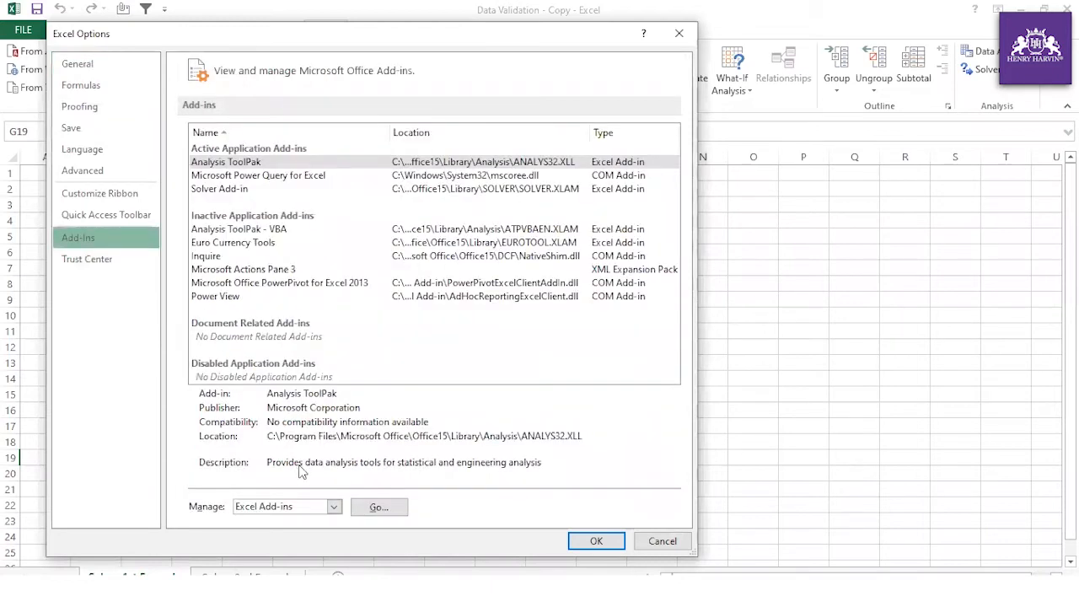
click(377, 508)
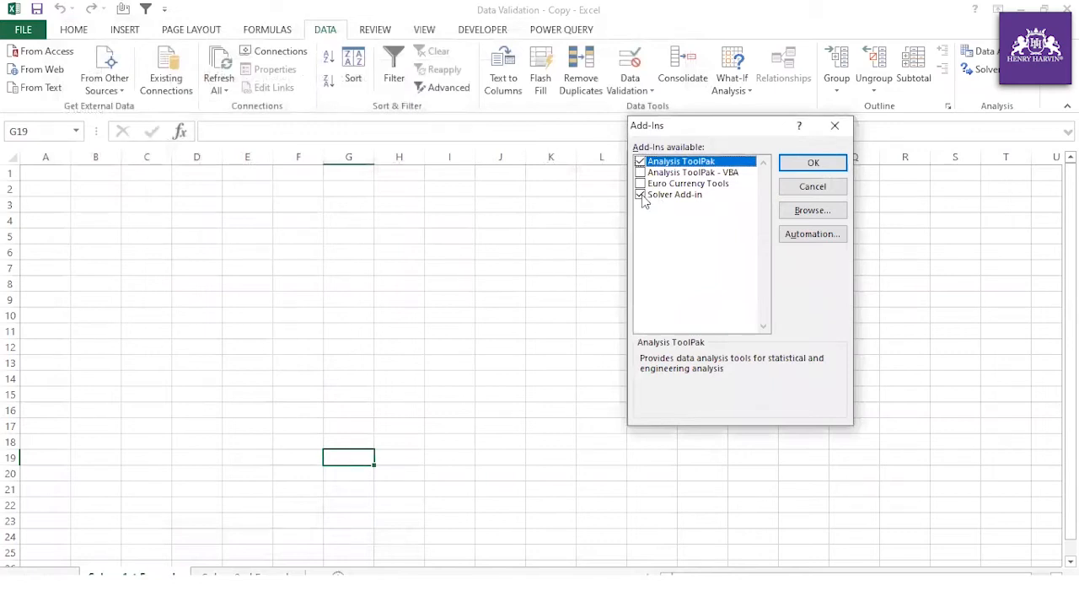
click(826, 133)
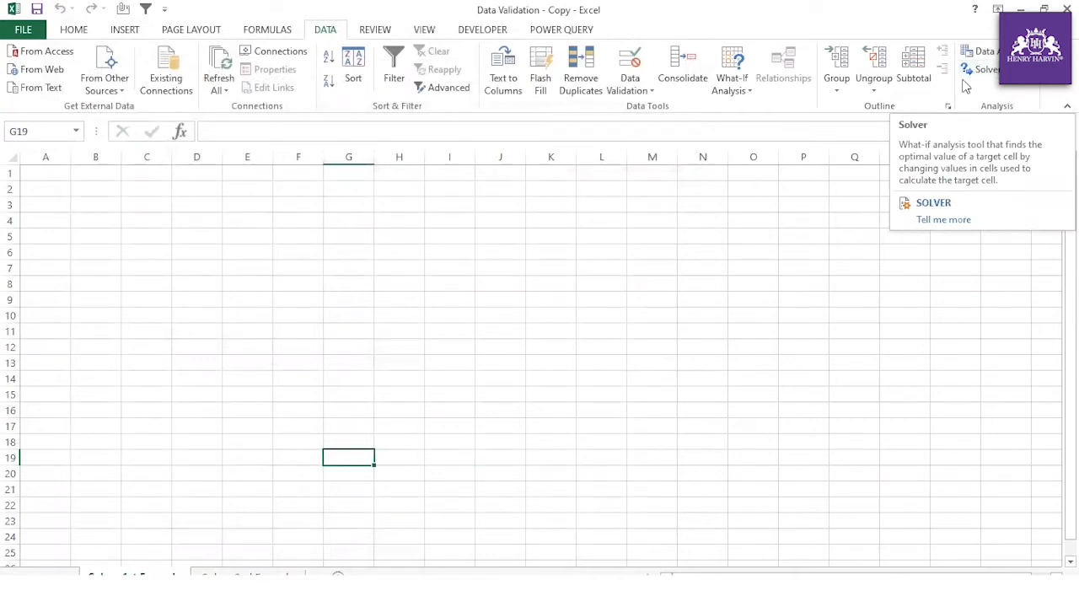
click(516, 280)
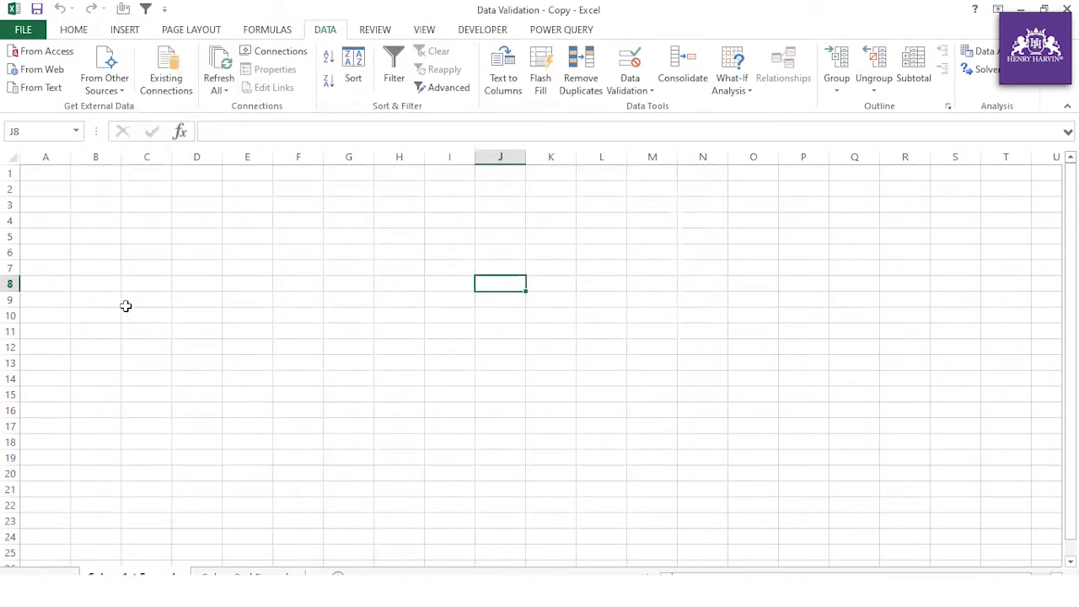
click(244, 574)
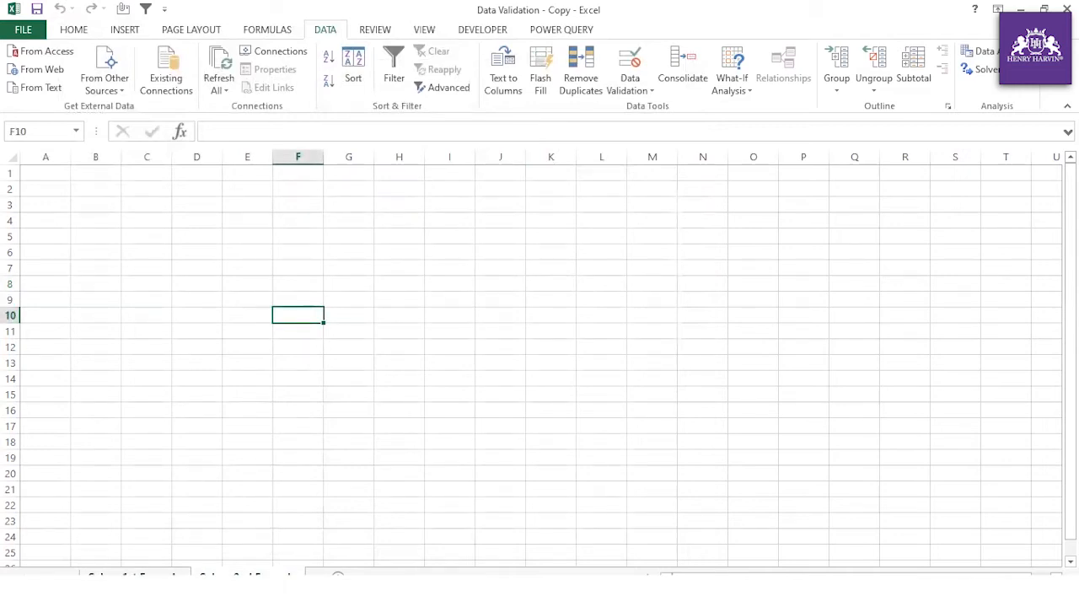
key(ctrl+Page_Up)
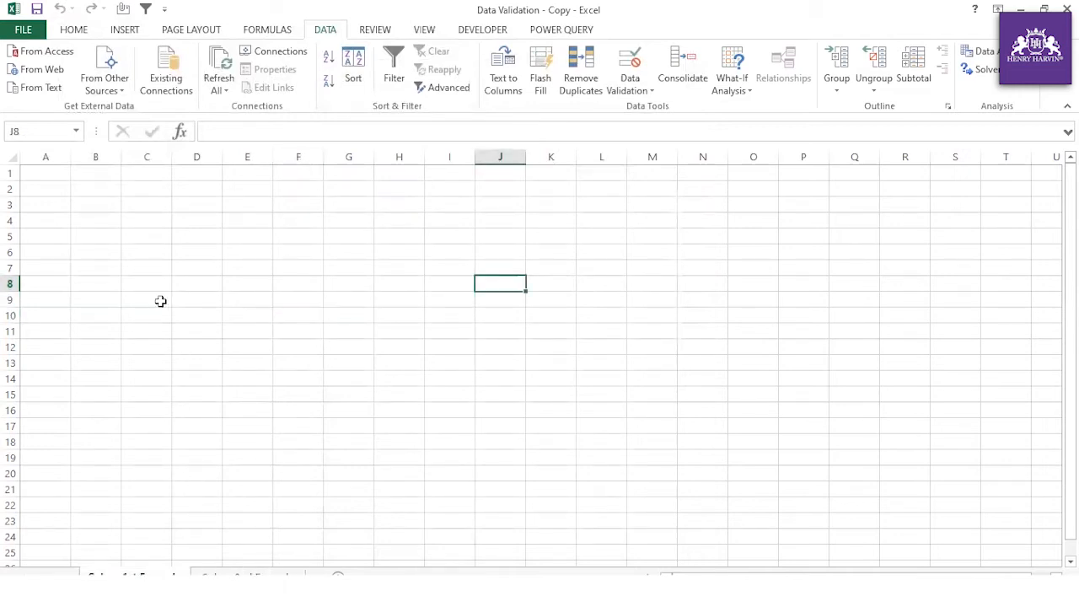
click(59, 176)
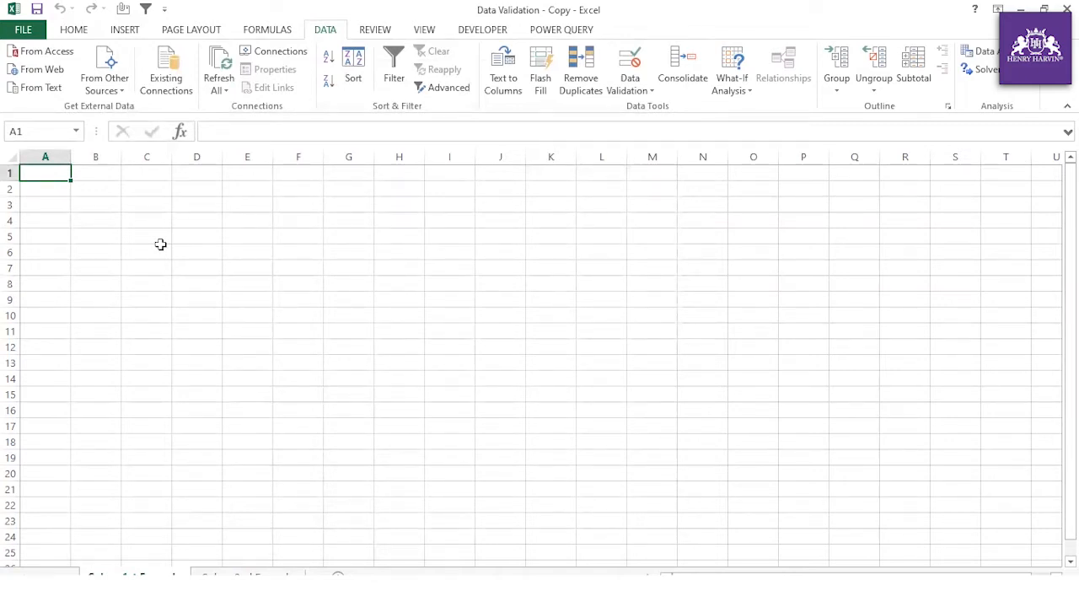
Enter the labels A, B and C in cells J5 to J7.
click(519, 235)
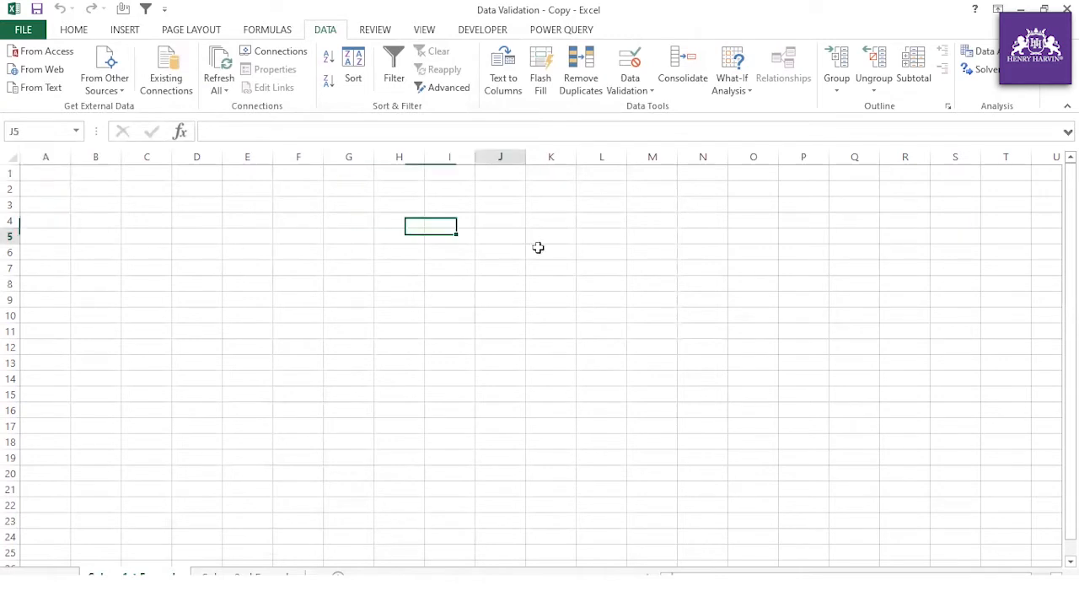
text(A)
key(BackSpace)
text(A)
key(Return)
text(B)
key(Return)
text(C)
click(536, 363)
drag(489, 233, 491, 266)
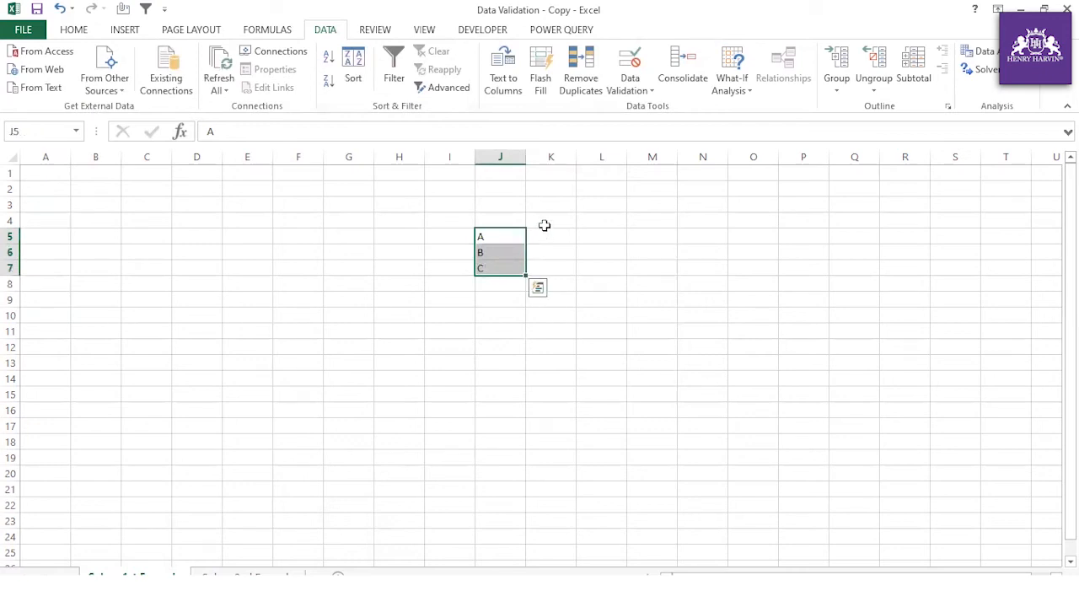
click(496, 233)
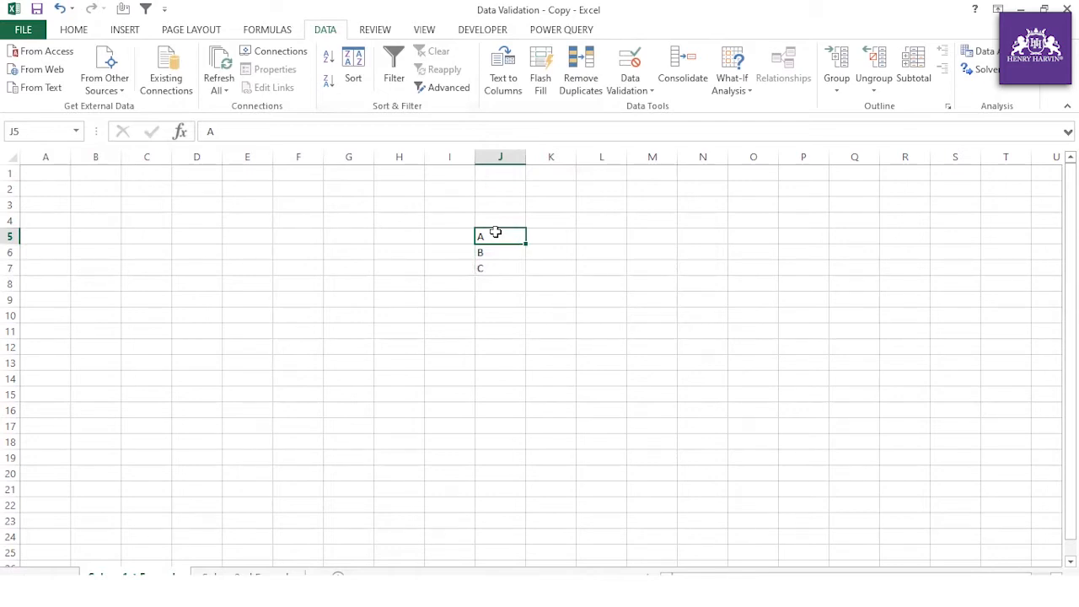
Enter the heading "At least production" in K4 and fit column K's width to it.
click(555, 223)
text(MI)
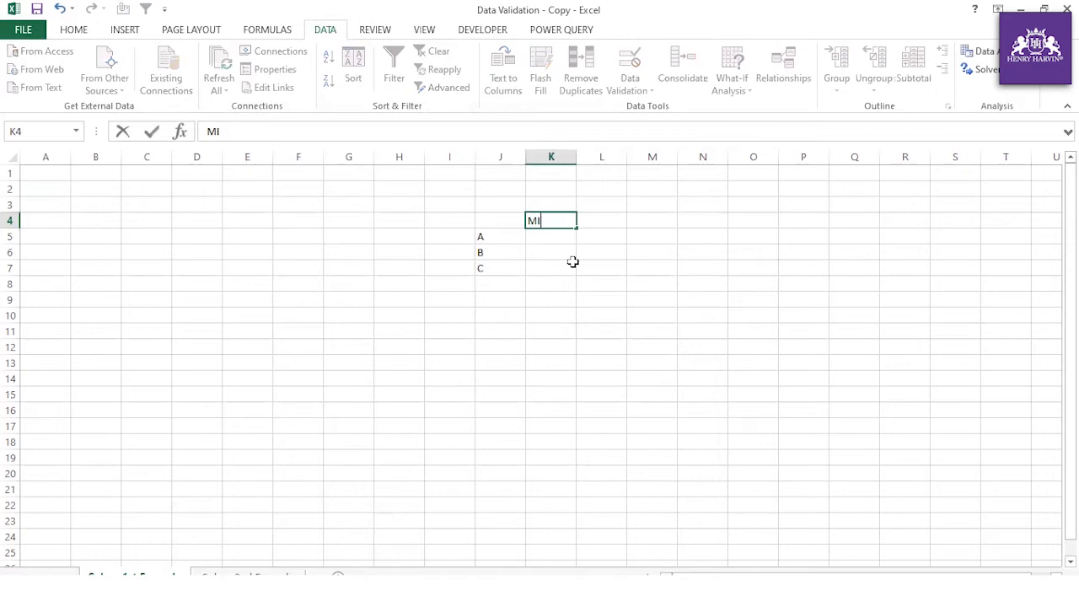
key(BackSpace)
text(At least)
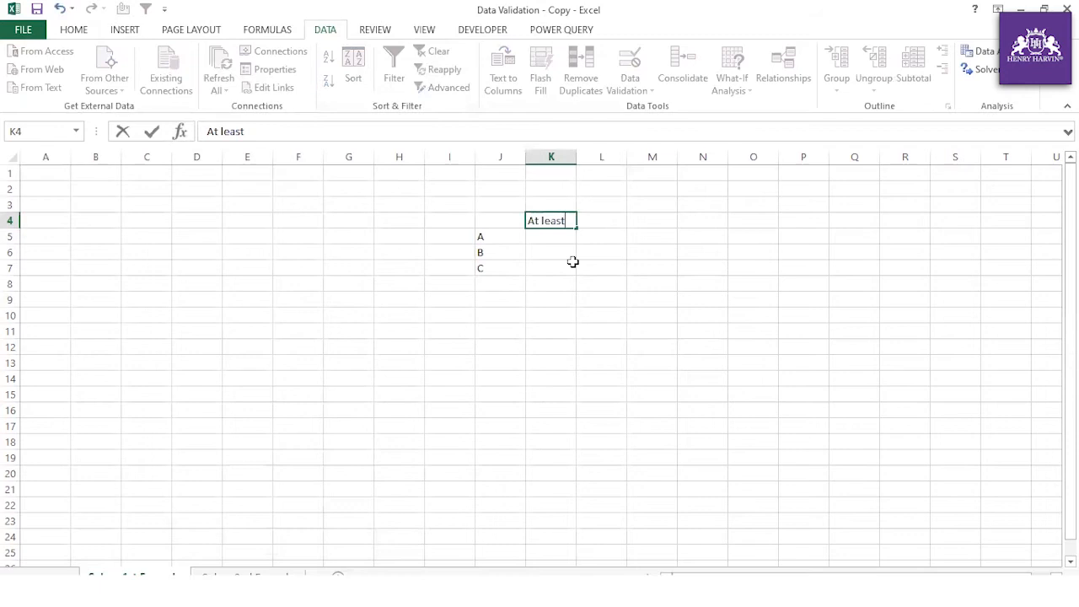
text( production)
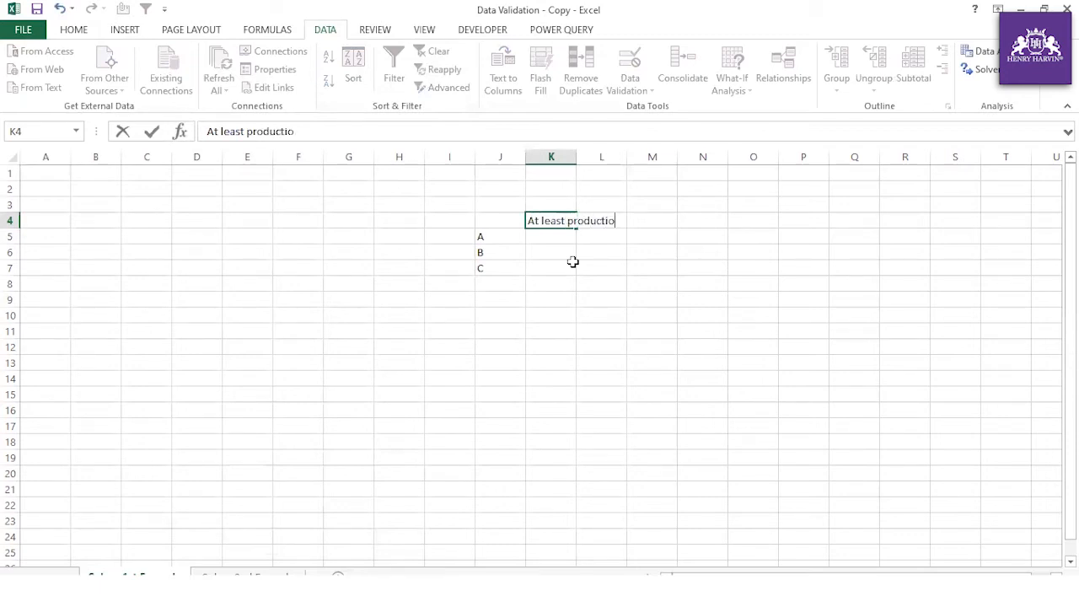
click(593, 281)
double_click(576, 157)
Fill in the minimum production values 100 for A, 20 for B and 50 for C in K5 to K7.
click(583, 235)
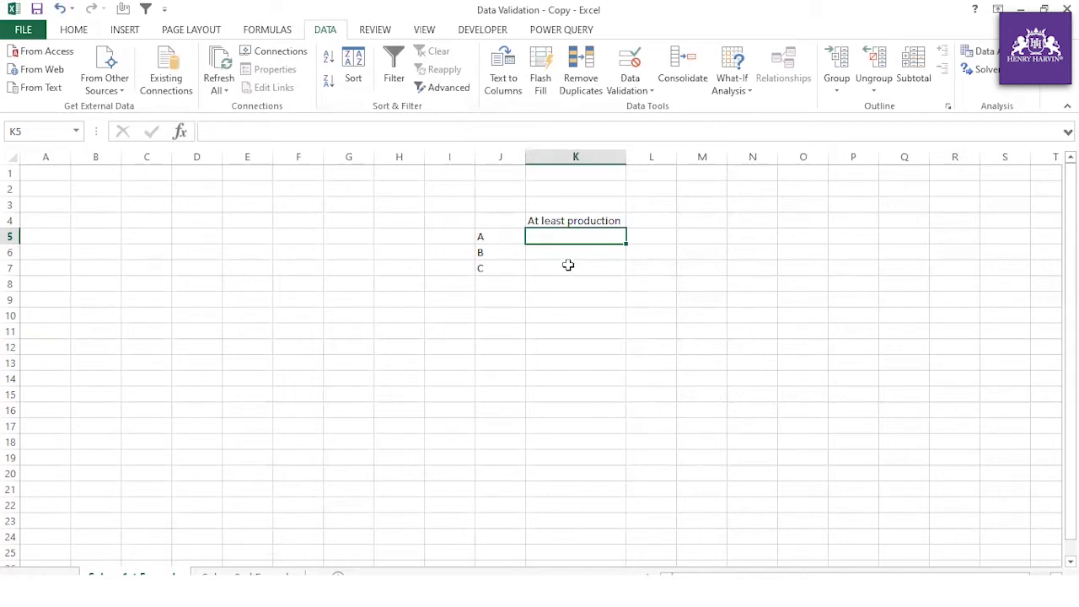
text(100)
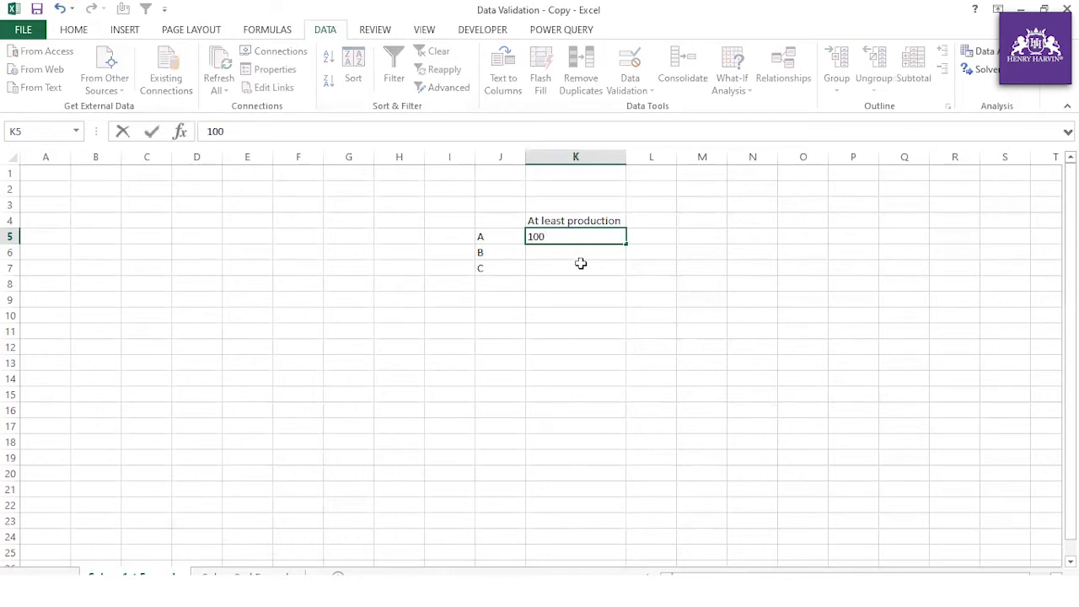
click(572, 253)
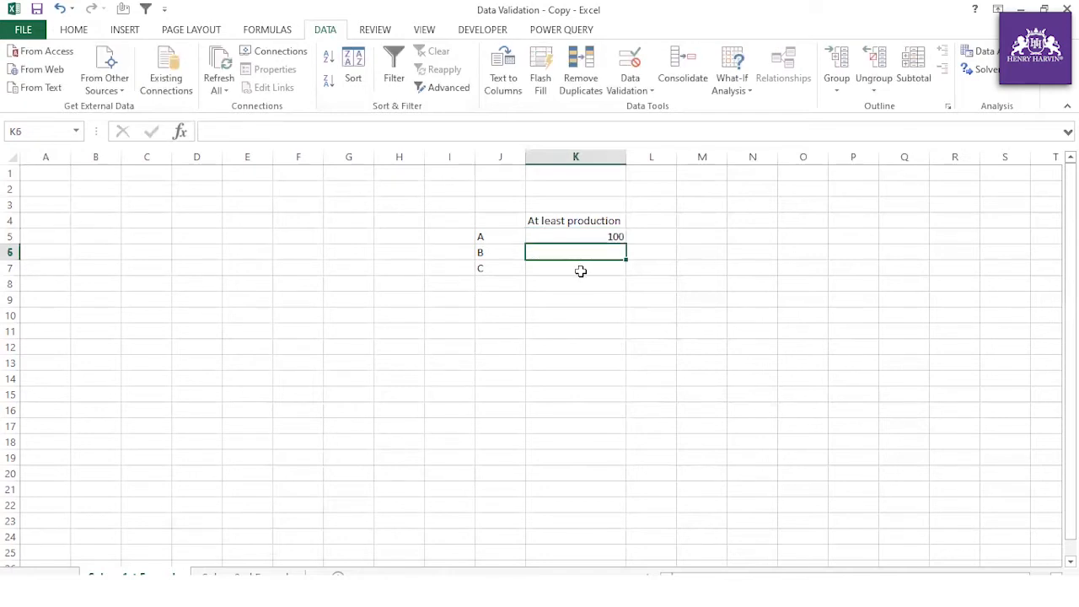
text(20)
key(Return)
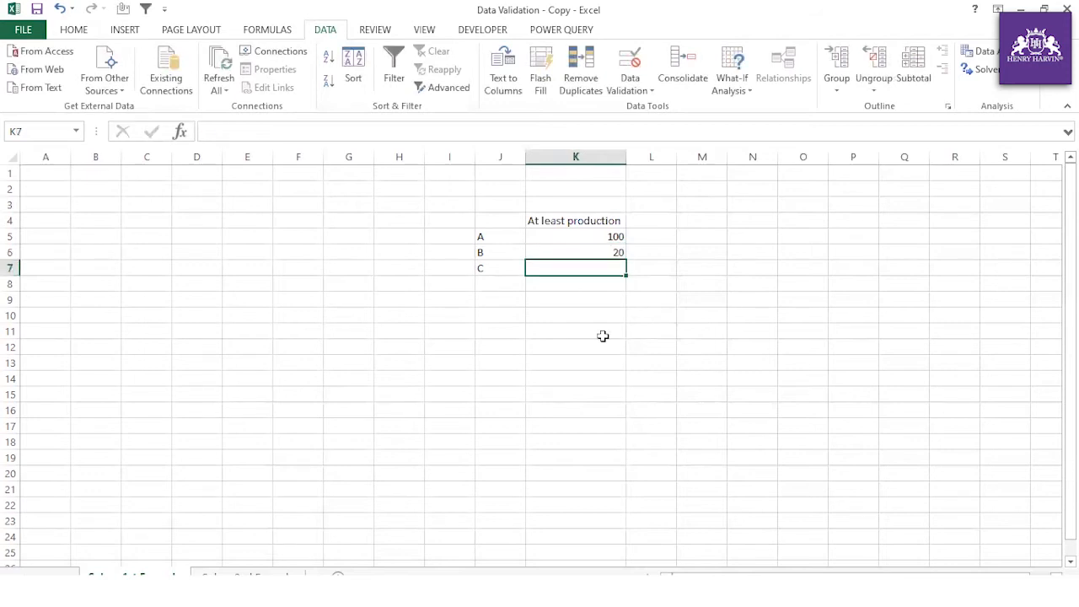
text(50)
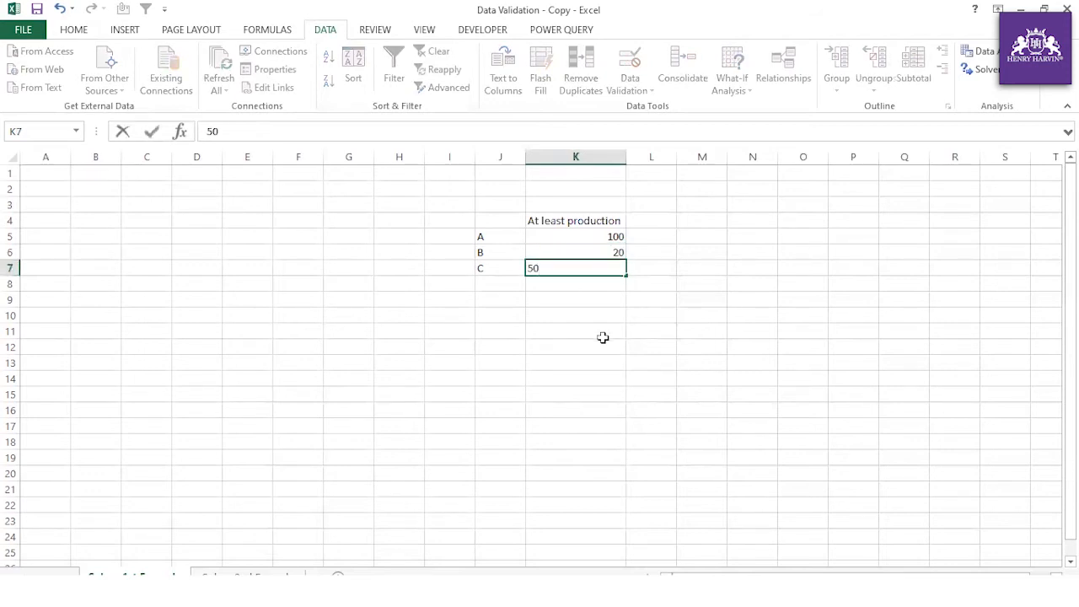
click(556, 348)
drag(583, 235, 588, 272)
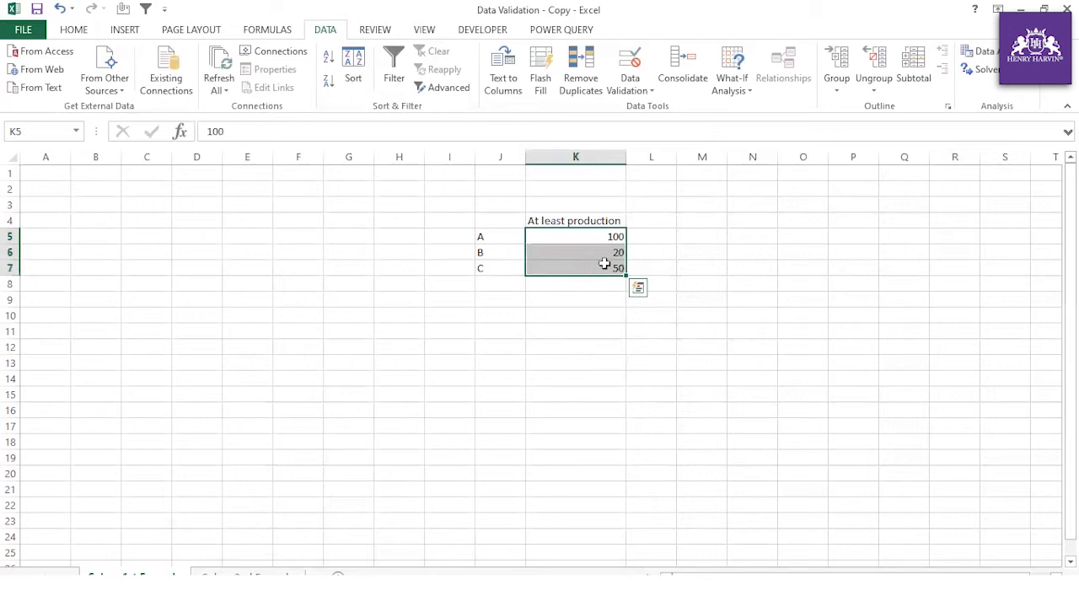
click(614, 237)
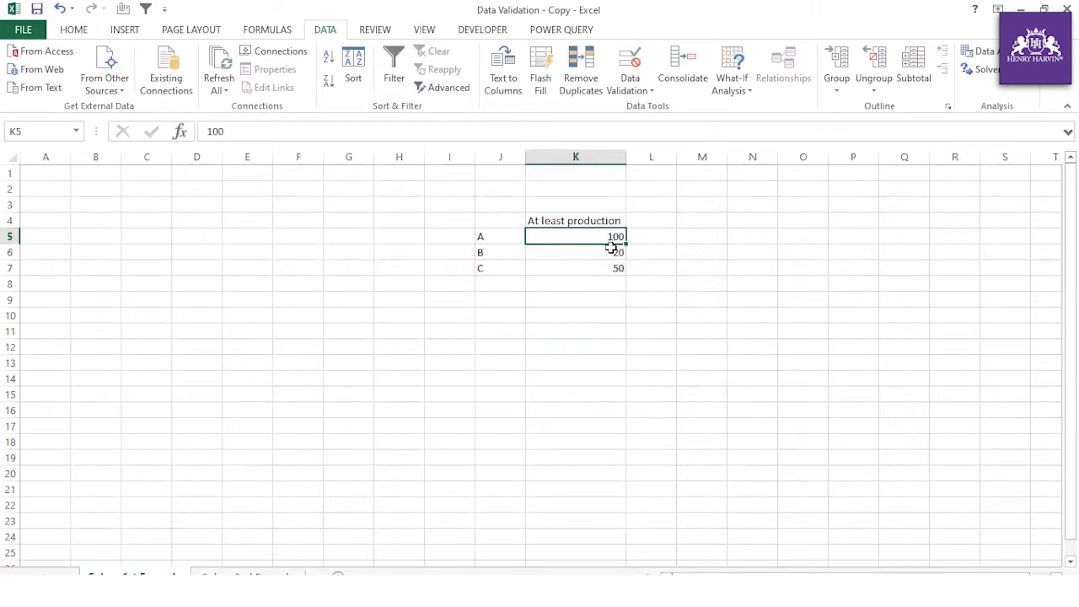
Add a "total" label in J9 with the value 360 beside it in K9.
click(504, 297)
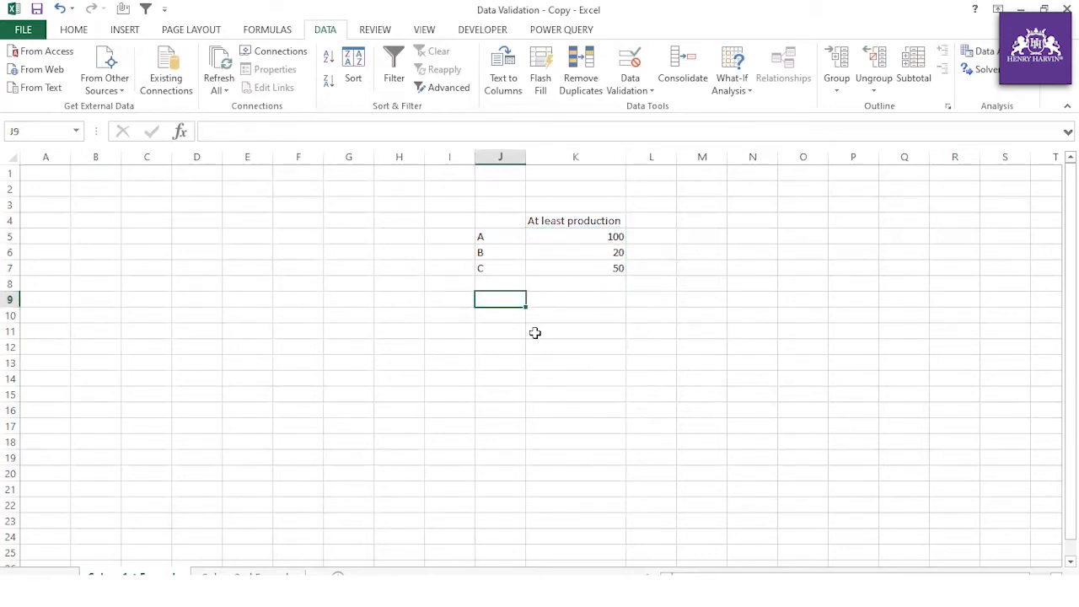
text(total)
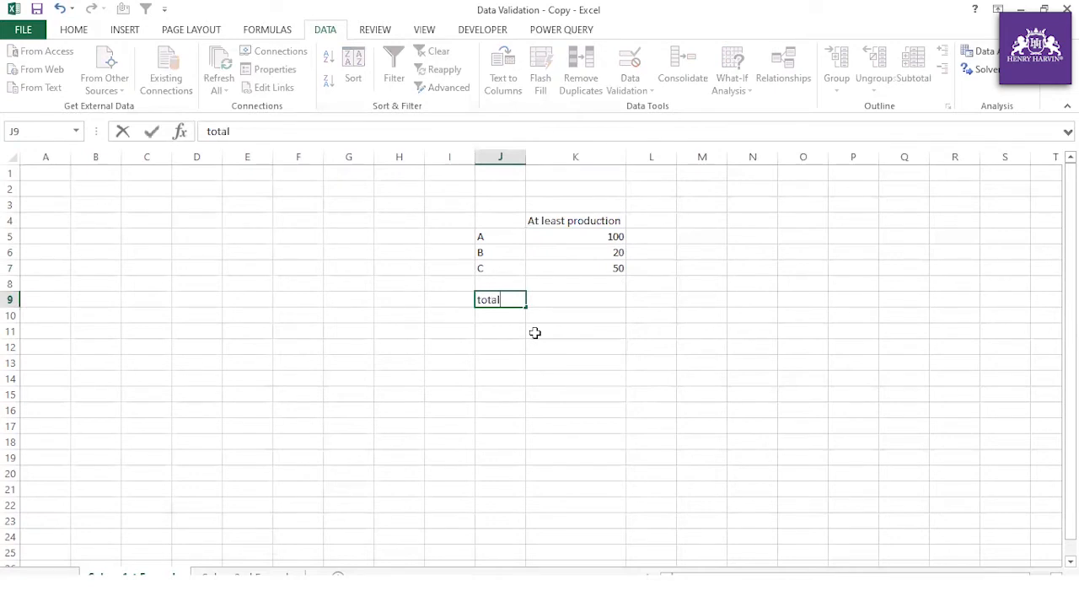
click(549, 301)
text(360)
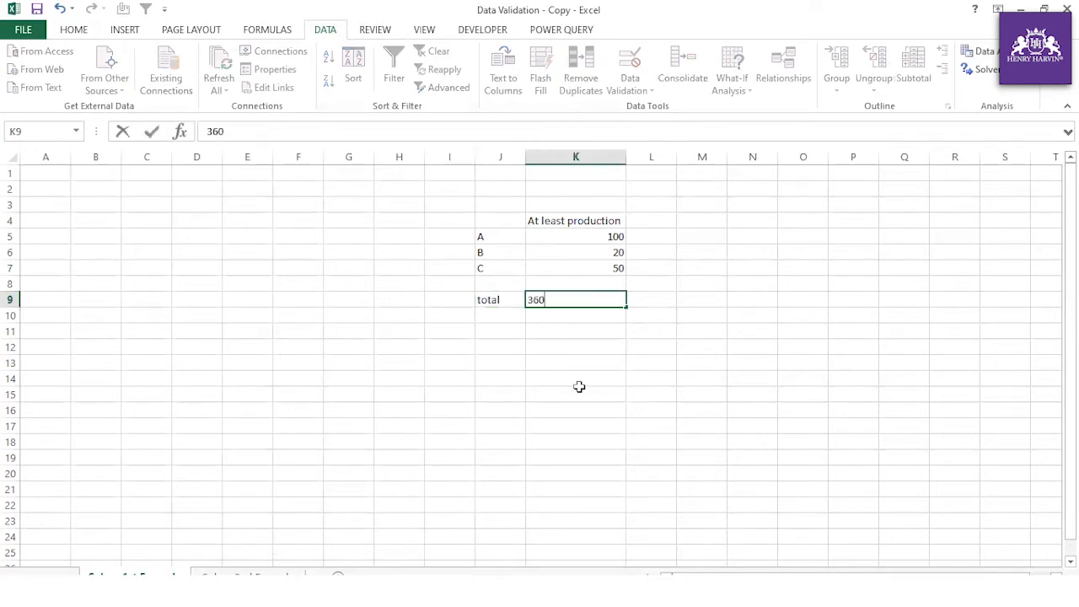
click(580, 386)
Extend the label in J9 to "total limit" and fit column J's width to its contents.
double_click(518, 300)
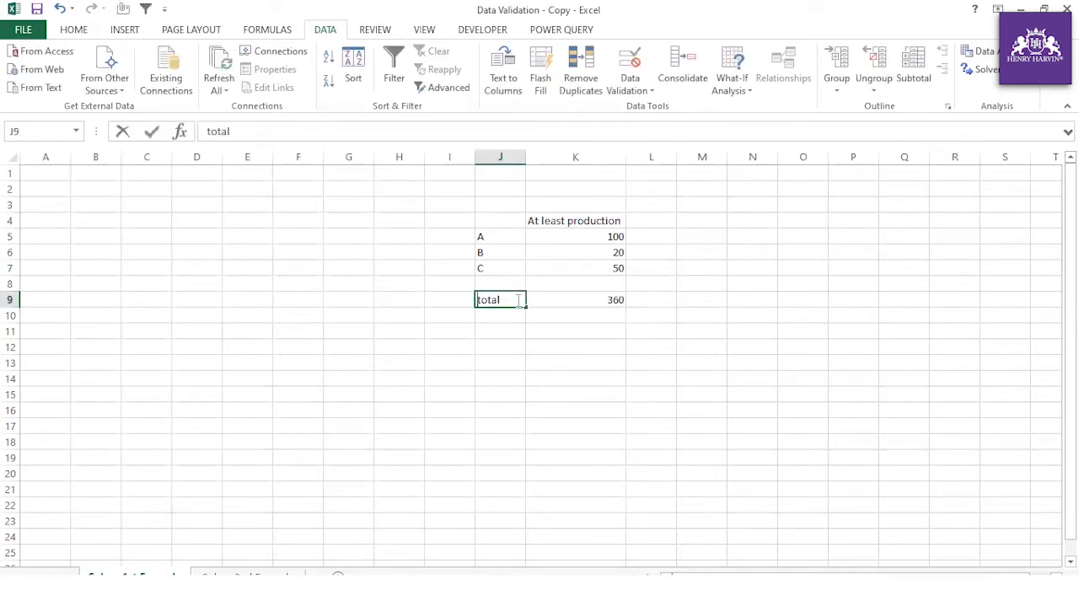
text(limit)
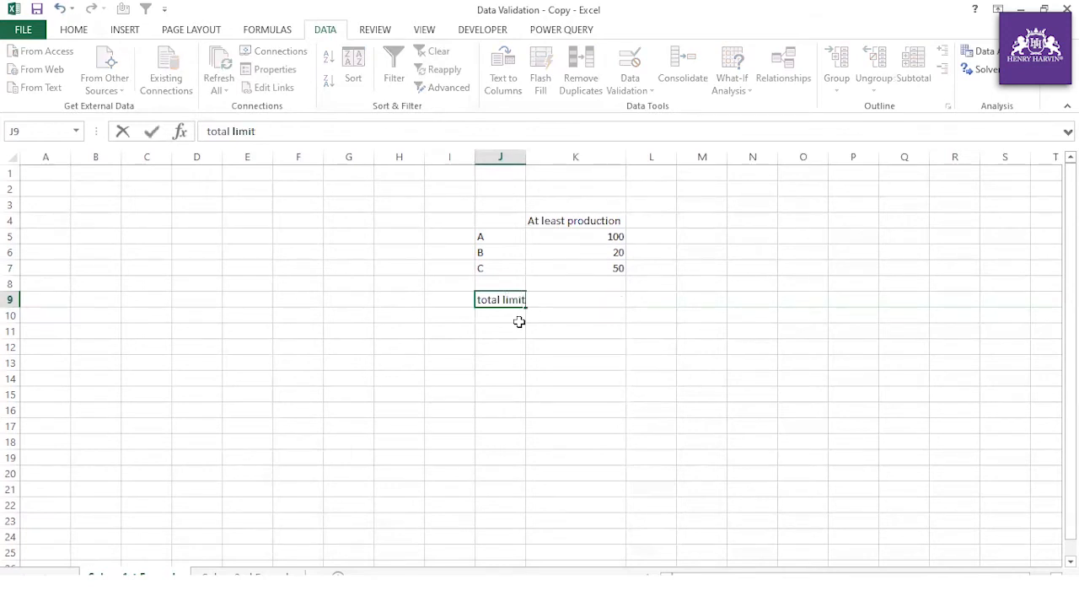
click(520, 325)
double_click(526, 157)
click(523, 226)
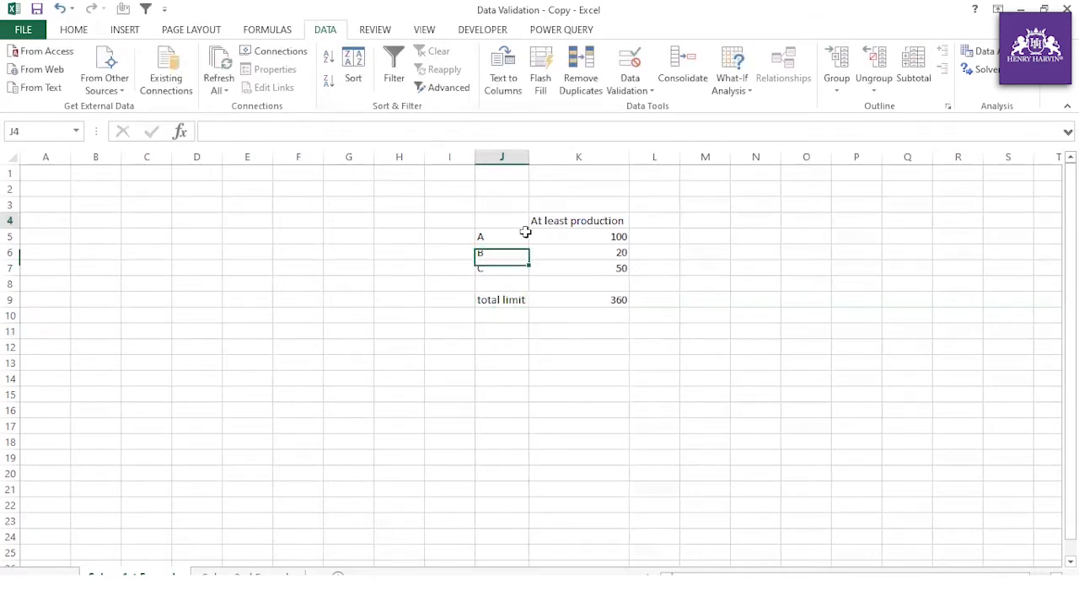
click(605, 359)
click(35, 173)
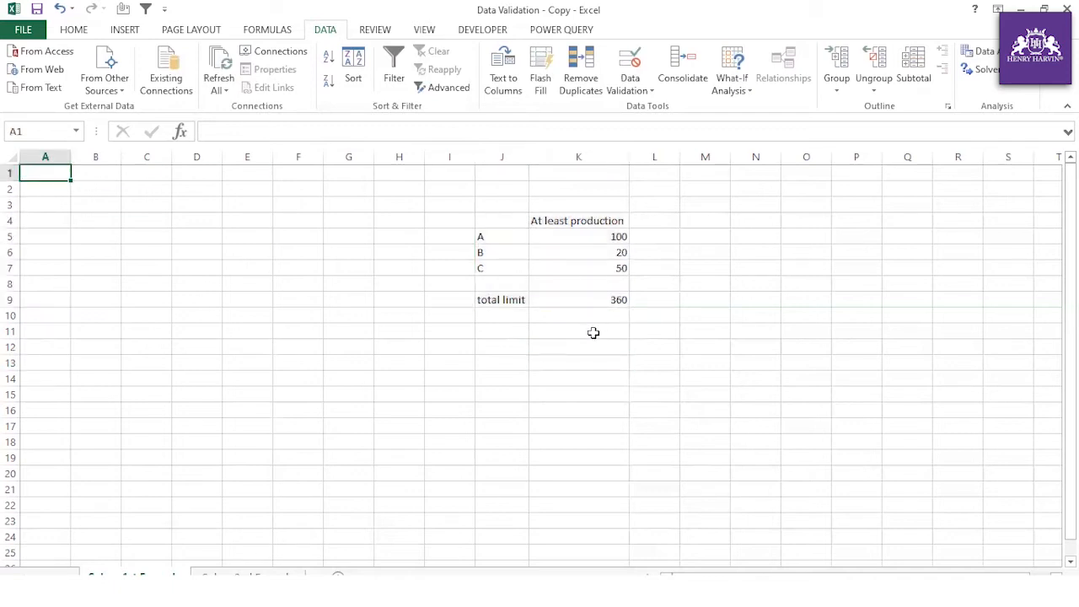
click(509, 172)
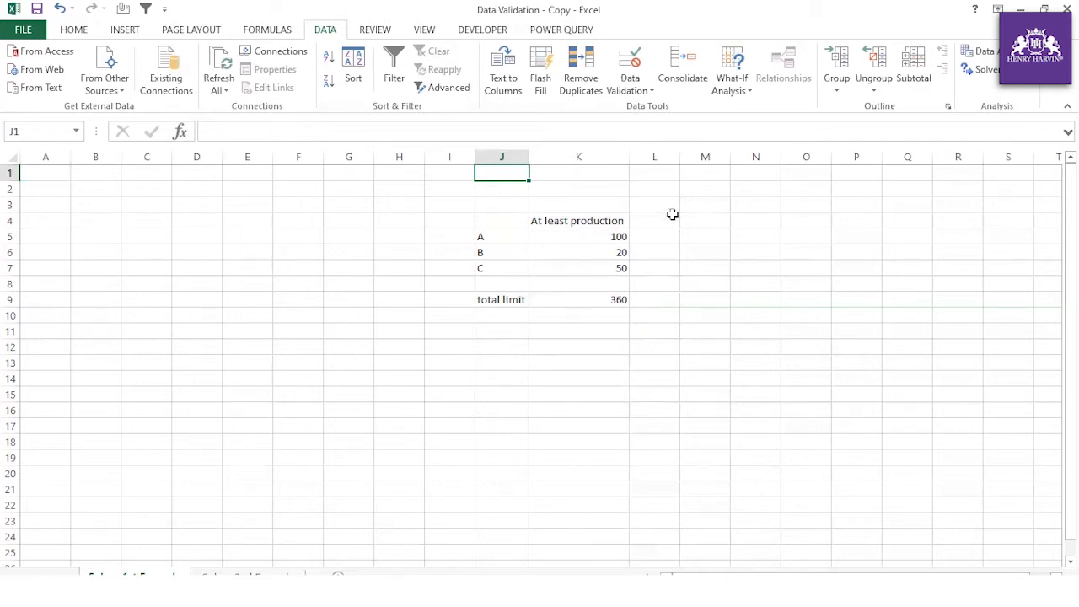
click(698, 174)
Copy the labels A, B and C from J5:J7 into the cells starting at M4.
drag(475, 237, 493, 264)
key(ctrl+c)
right_click(721, 224)
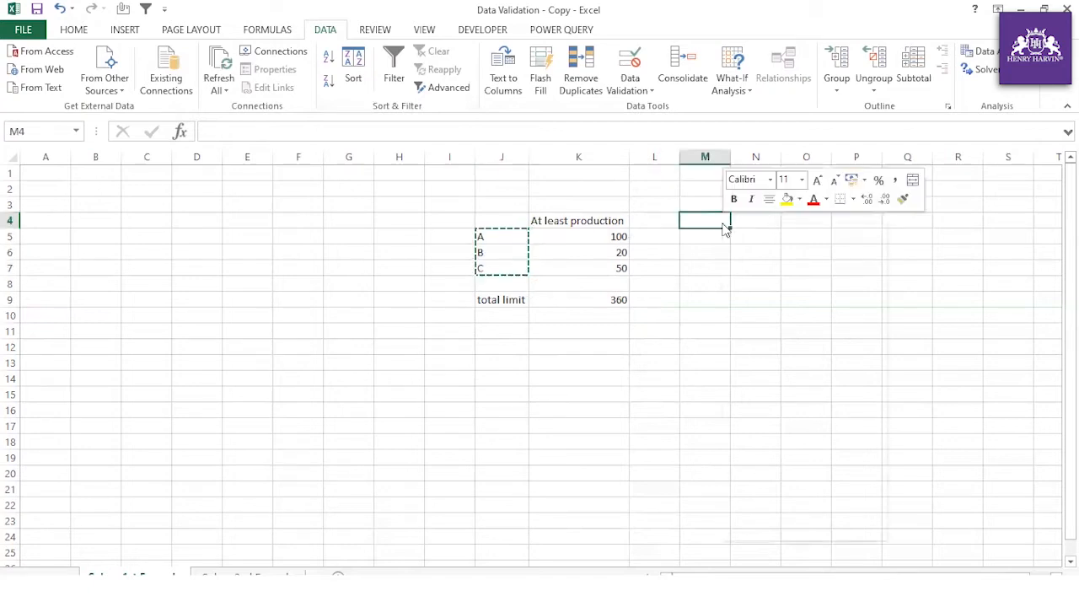
click(778, 292)
click(755, 221)
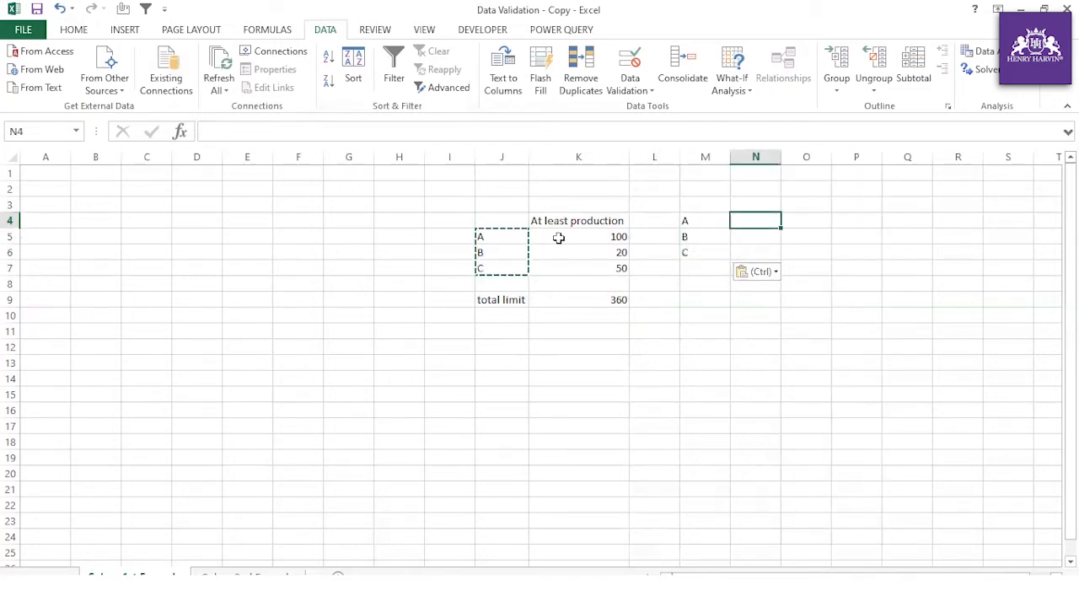
drag(472, 203, 856, 331)
click(705, 378)
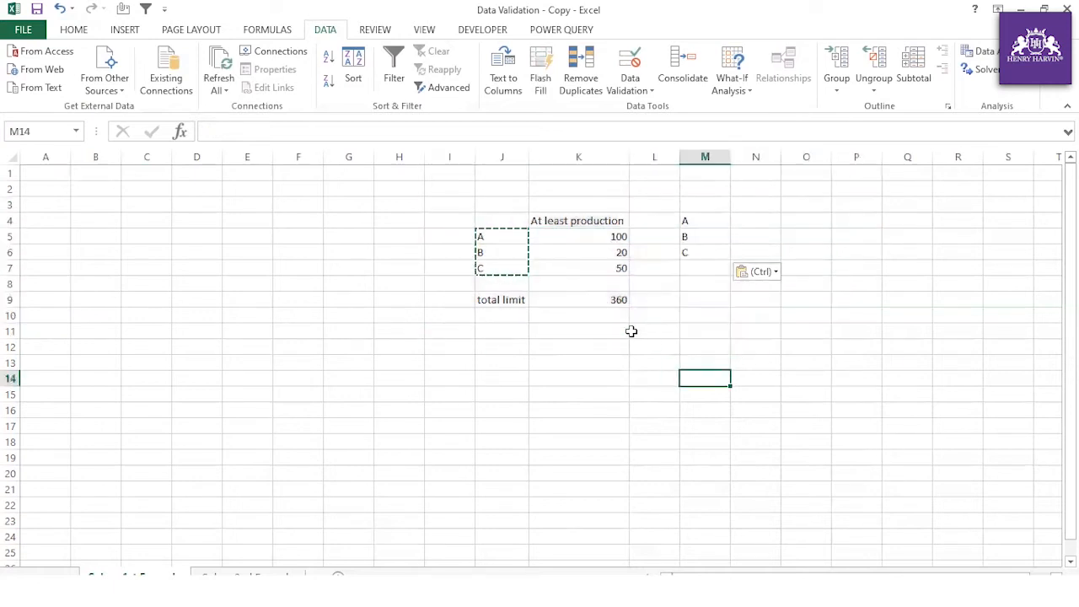
key(Escape)
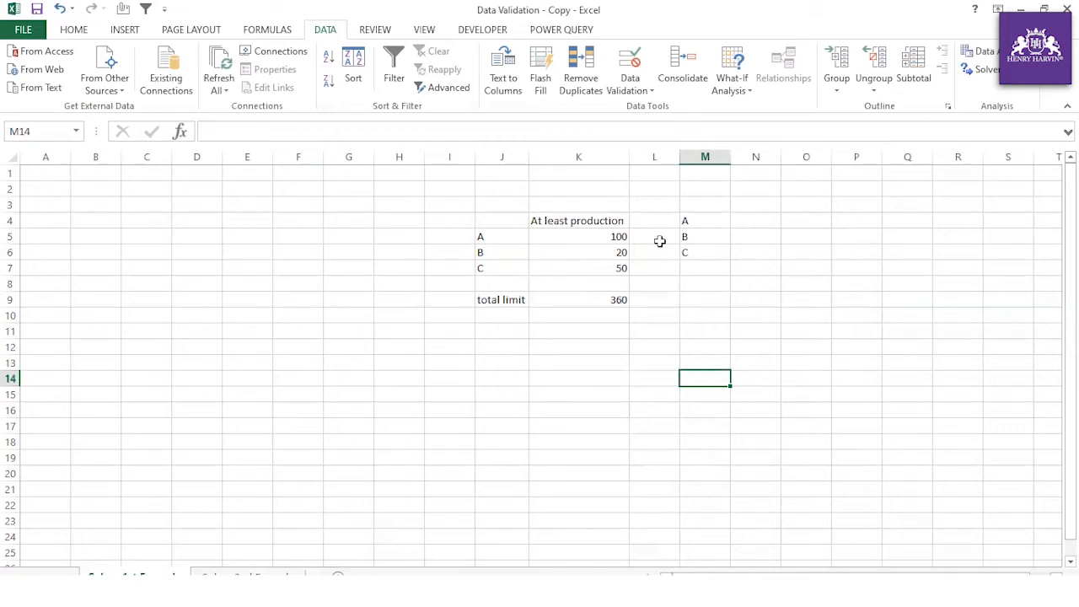
Enter the header "profit / unit" in N3, above the column beside the copied A, B and C labels.
key(Right)
key(Up)
key(Up)
key(Up)
key(Up)
key(Up)
key(Up)
key(Up)
key(Up)
key(Up)
key(Up)
key(Up)
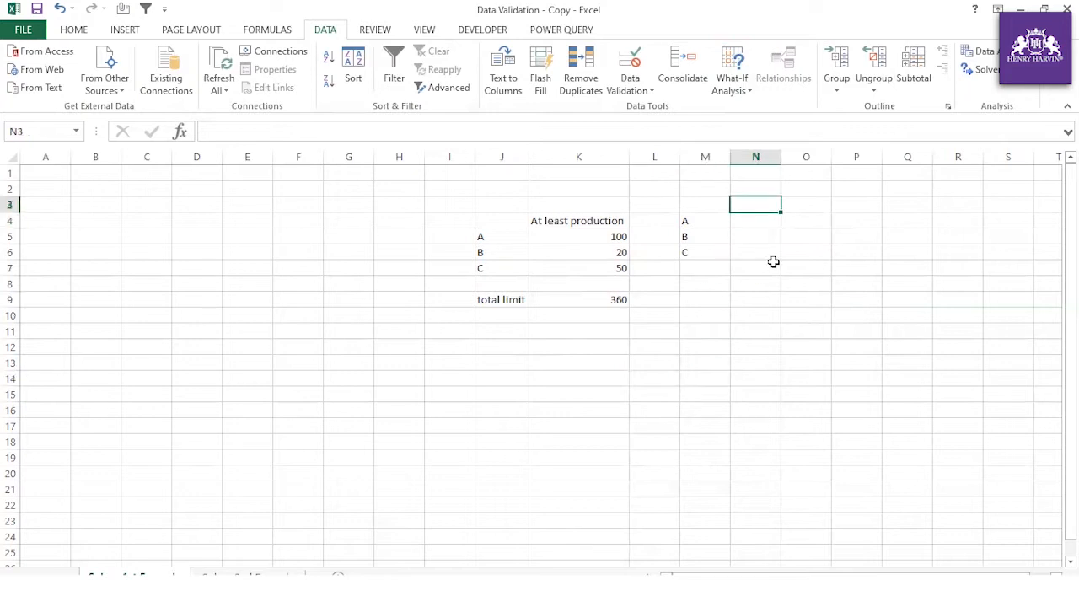
text(profit / unit)
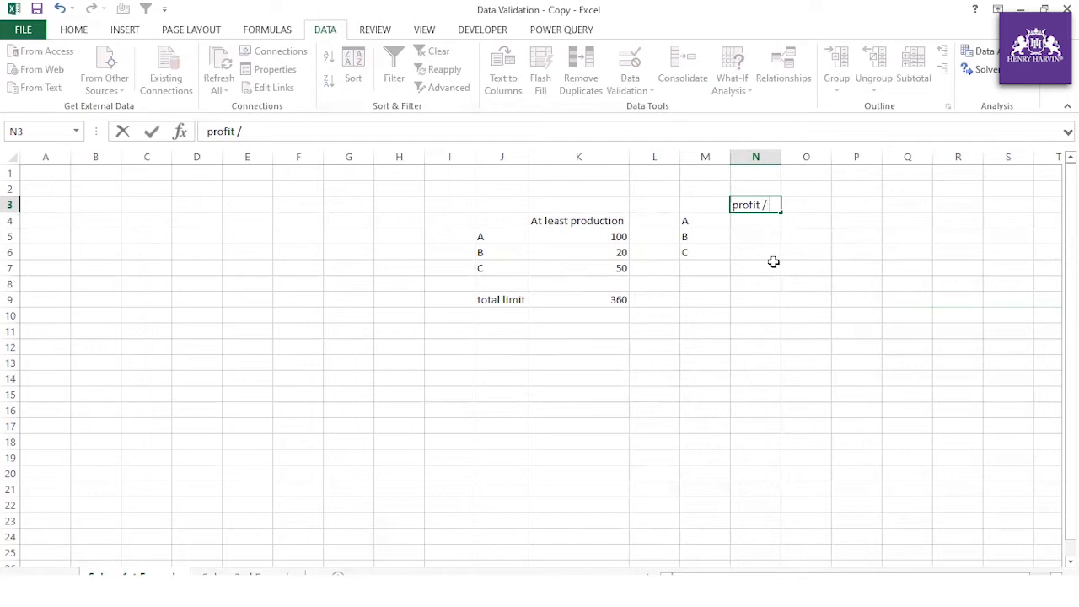
click(806, 318)
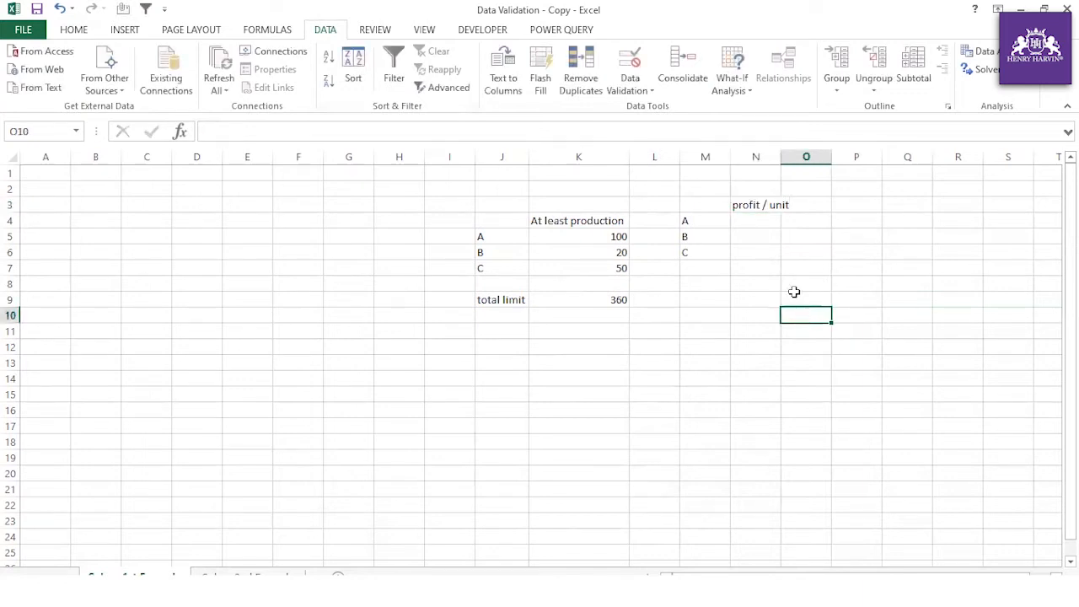
Fill in the profit per unit as 10 for A, 16 for B and 32 for C in N4 to N6.
click(763, 223)
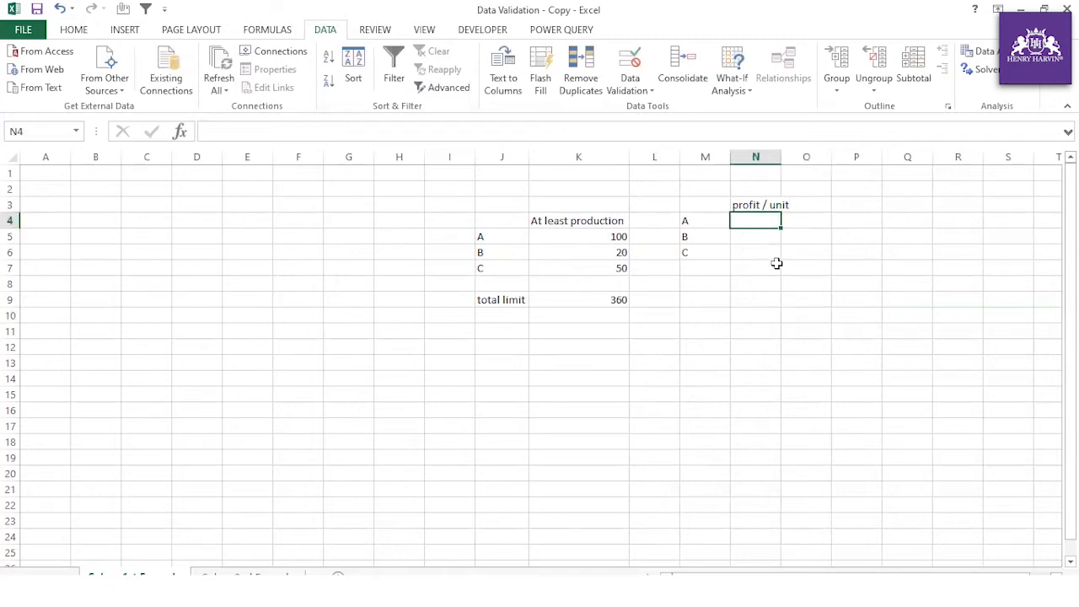
text(10)
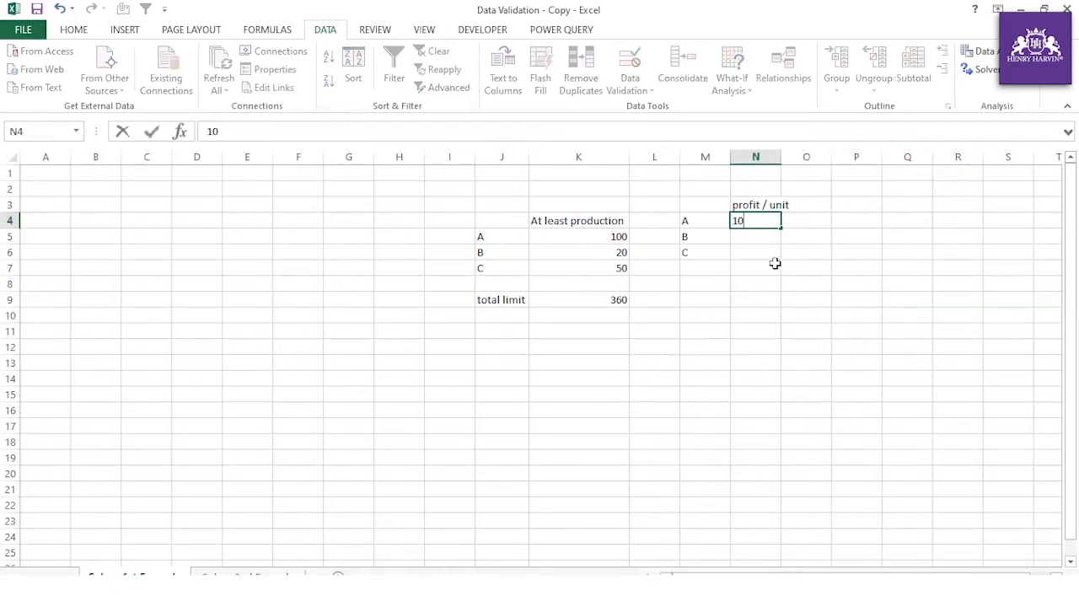
click(741, 235)
text(16)
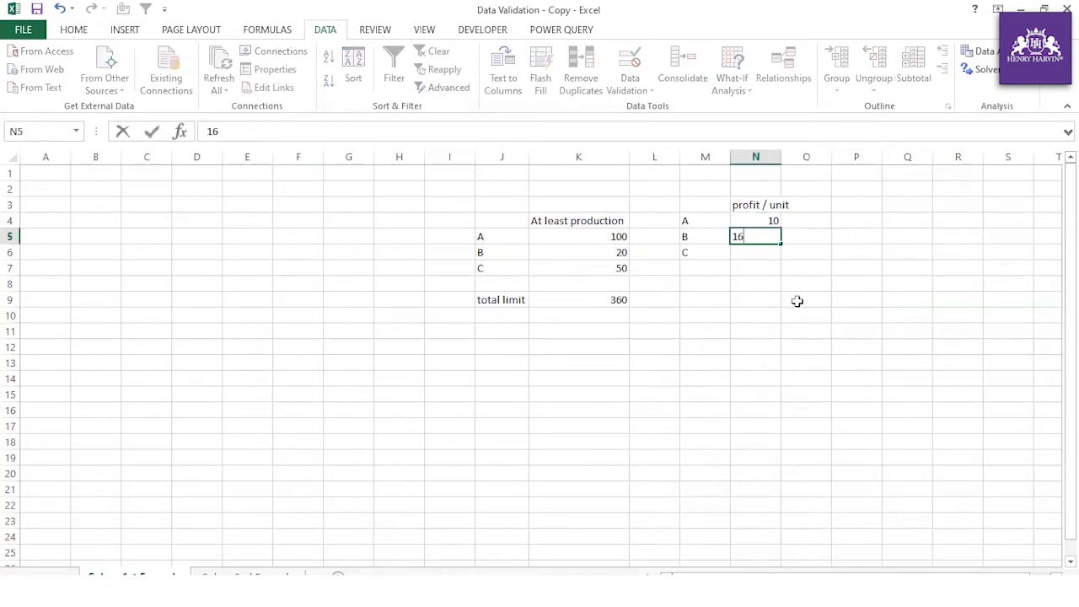
key(Return)
text(32)
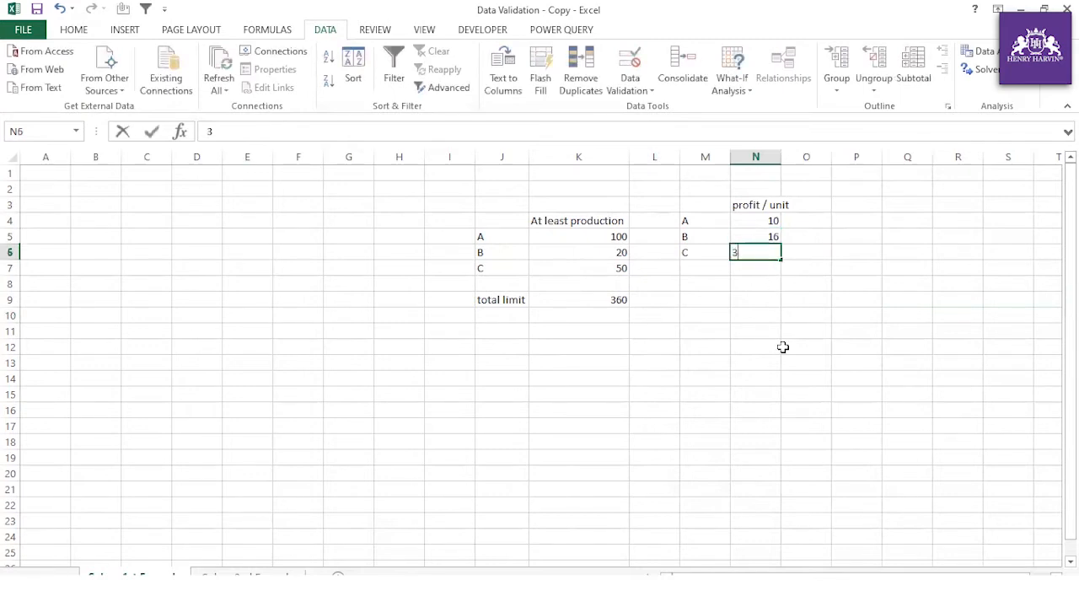
click(751, 358)
drag(763, 207, 707, 250)
click(733, 302)
drag(706, 204, 773, 251)
click(760, 312)
drag(460, 194, 781, 338)
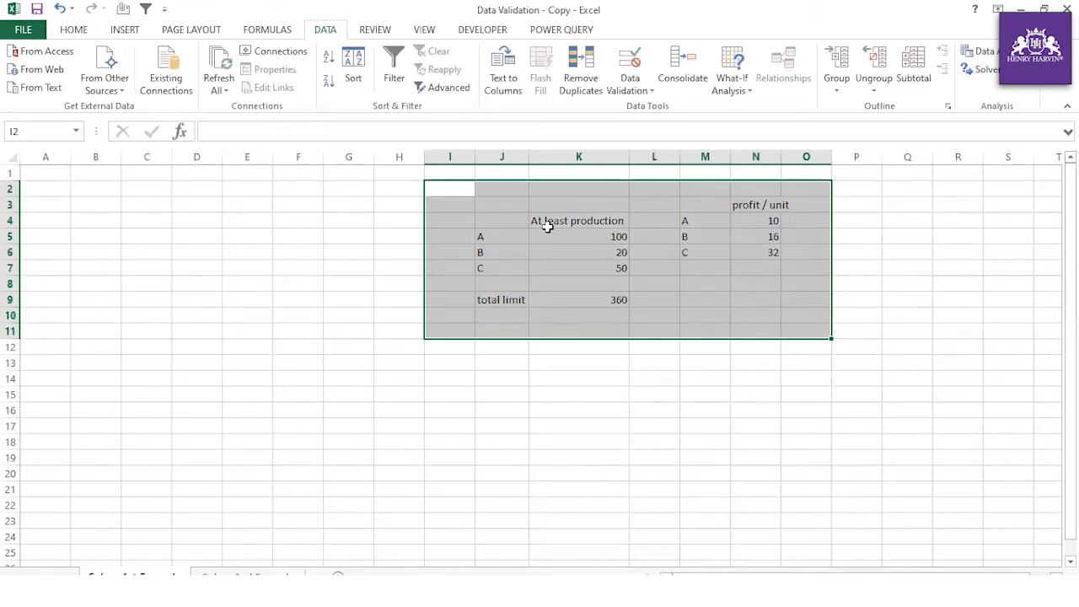
Write the questions "What Quantity ?" in K13 and "Maximize profit ?" in K14.
click(569, 364)
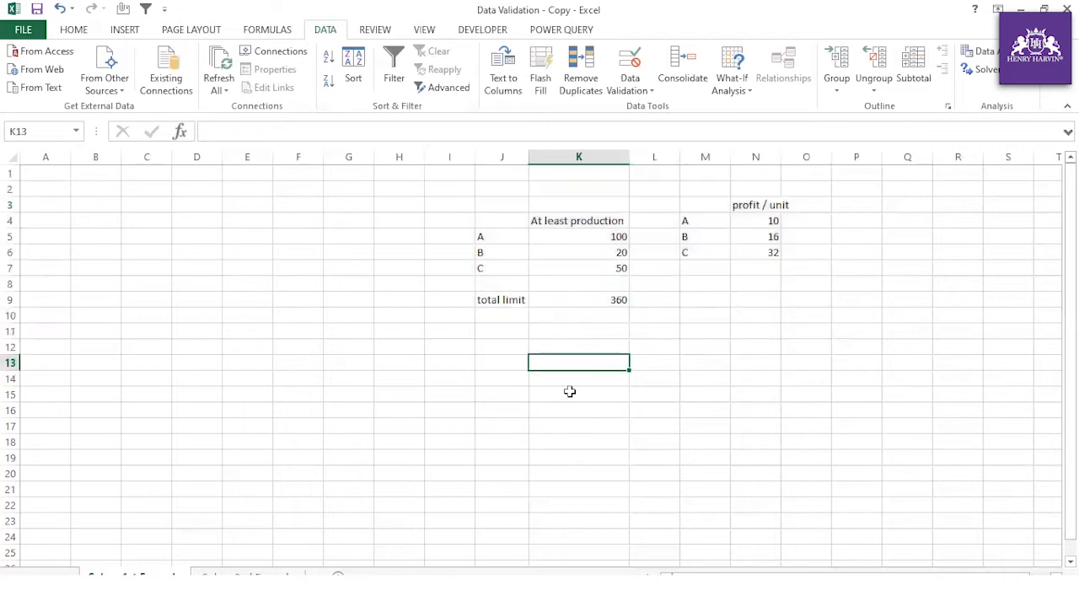
text(What Quantity )
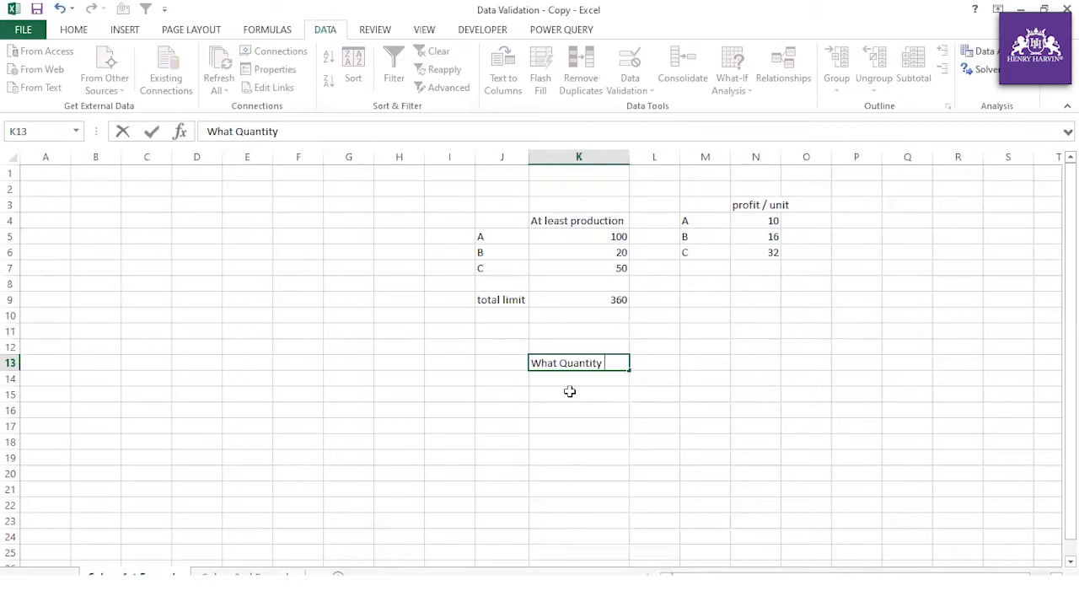
text(?)
key(Tab)
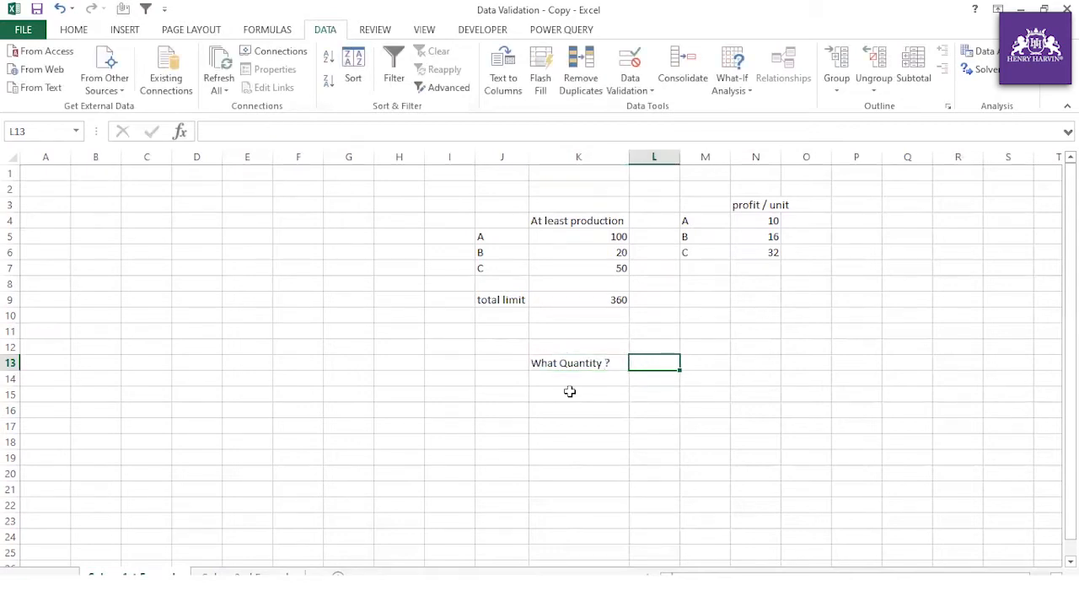
key(Left)
key(Down)
text(Maximize)
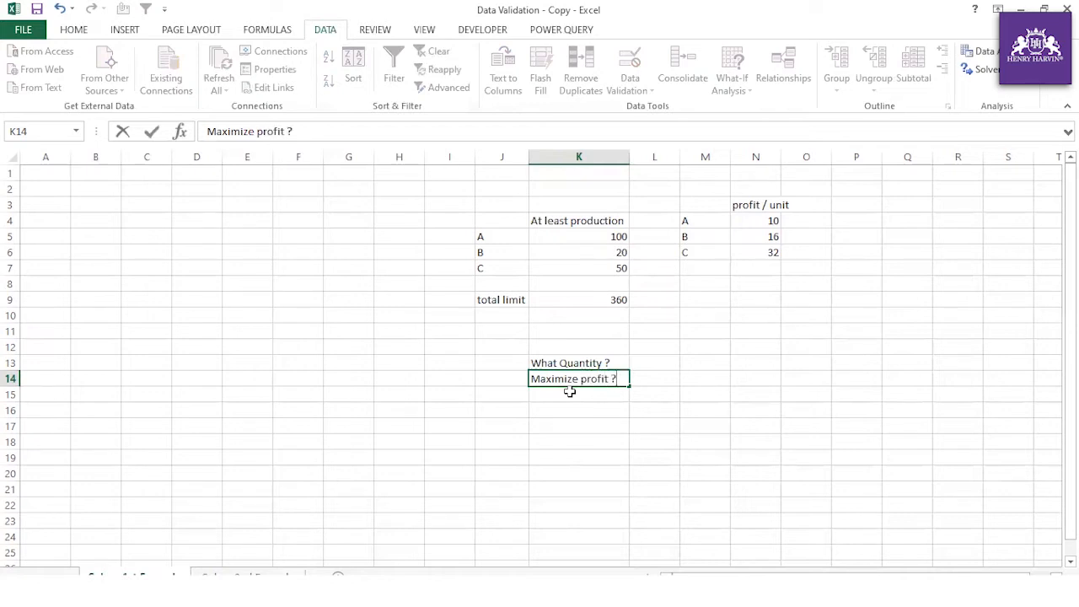
text( profit ?)
click(607, 419)
Start a table with the header "Product" in A1 and the products A, B and C in A2 to A4.
drag(46, 175, 328, 385)
click(337, 393)
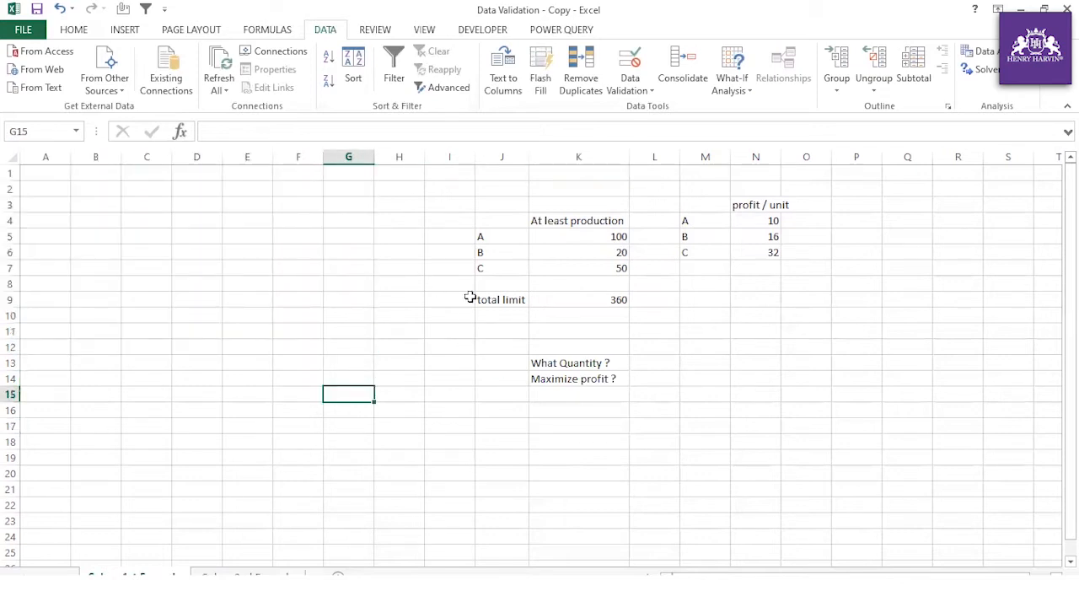
click(47, 174)
text(P)
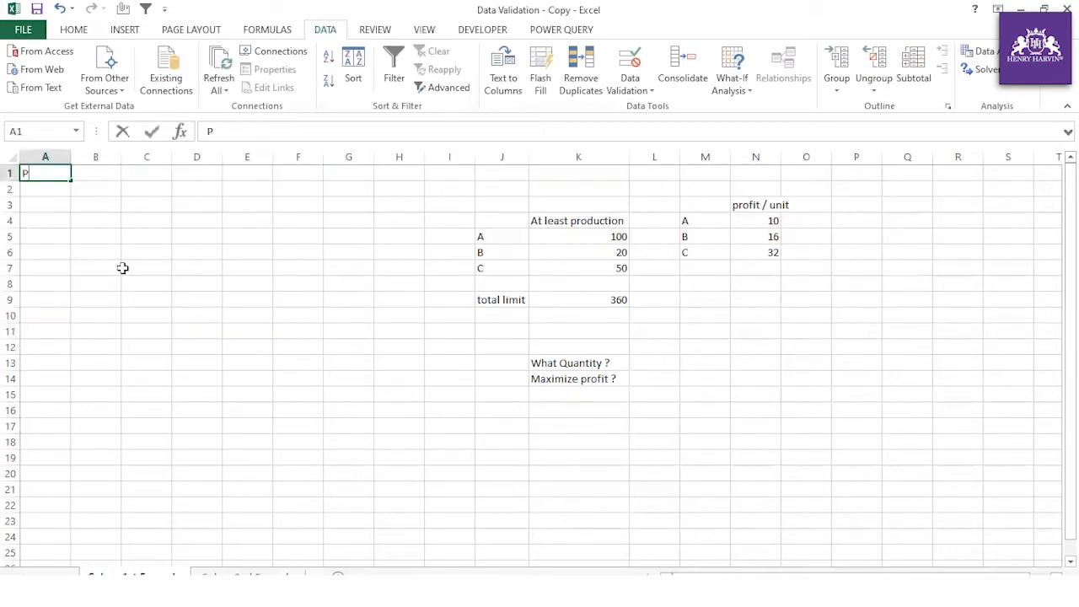
text(roduct)
click(122, 269)
click(50, 191)
text(A)
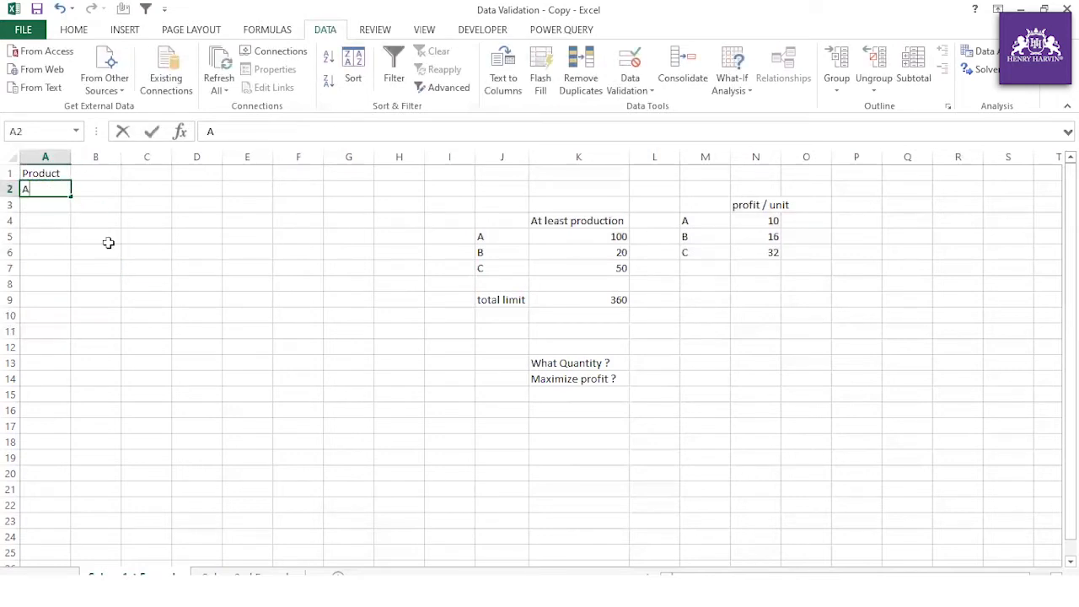
click(29, 206)
text(B)
click(34, 219)
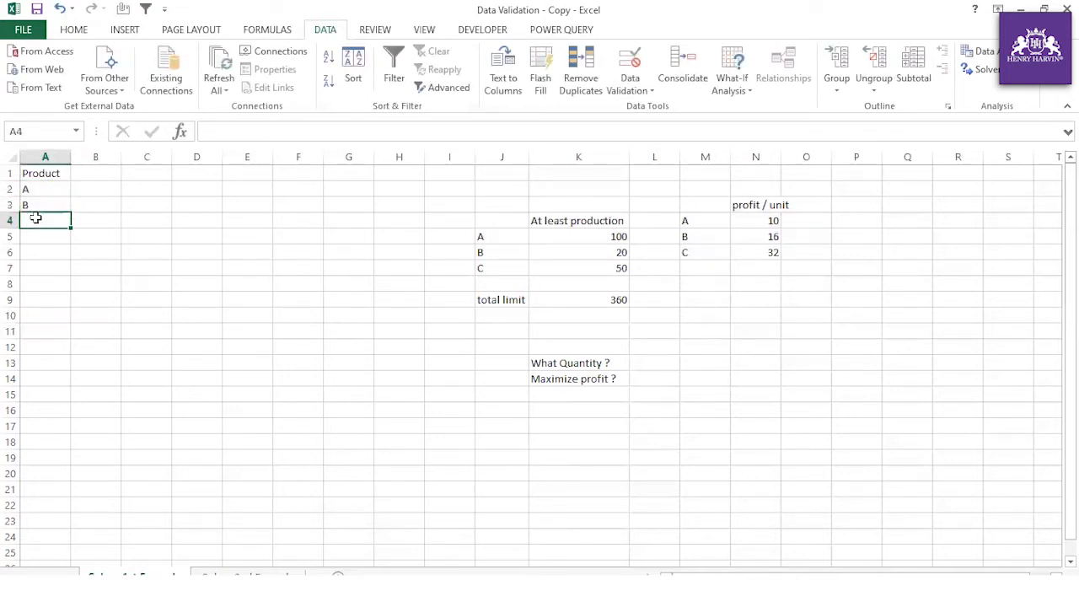
text(C)
click(74, 285)
Add a "Quantity" header in B1 and enter 0 for each product in B2 to B4.
click(82, 171)
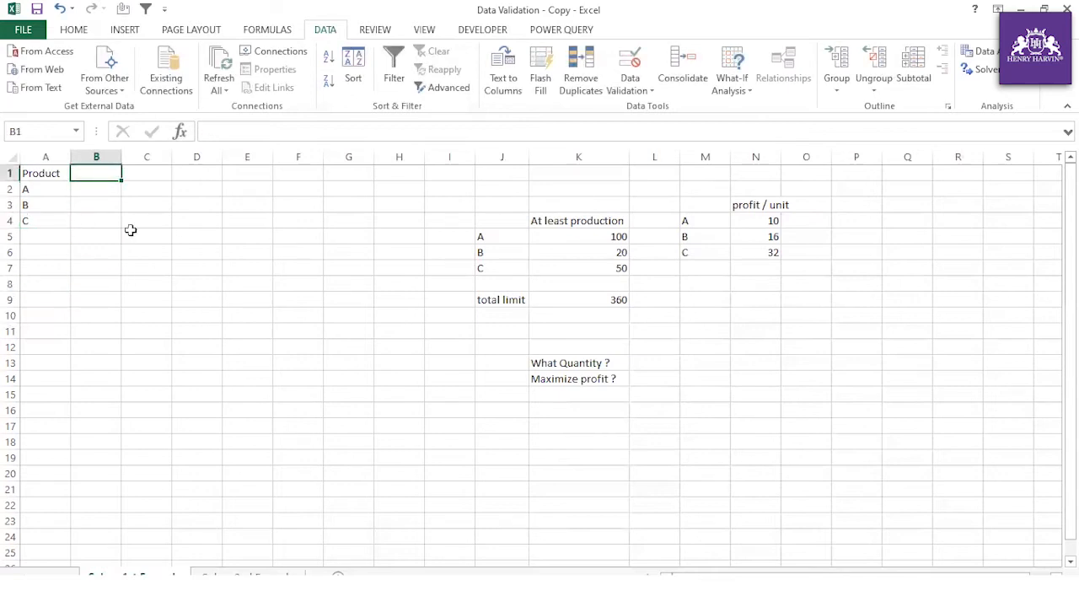
text(Quant)
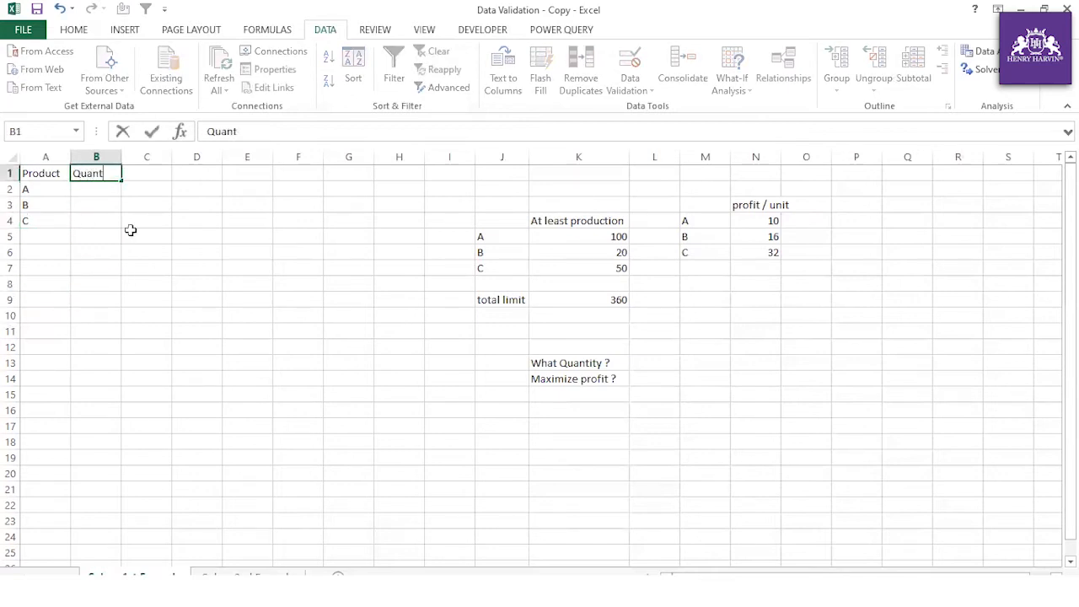
click(244, 242)
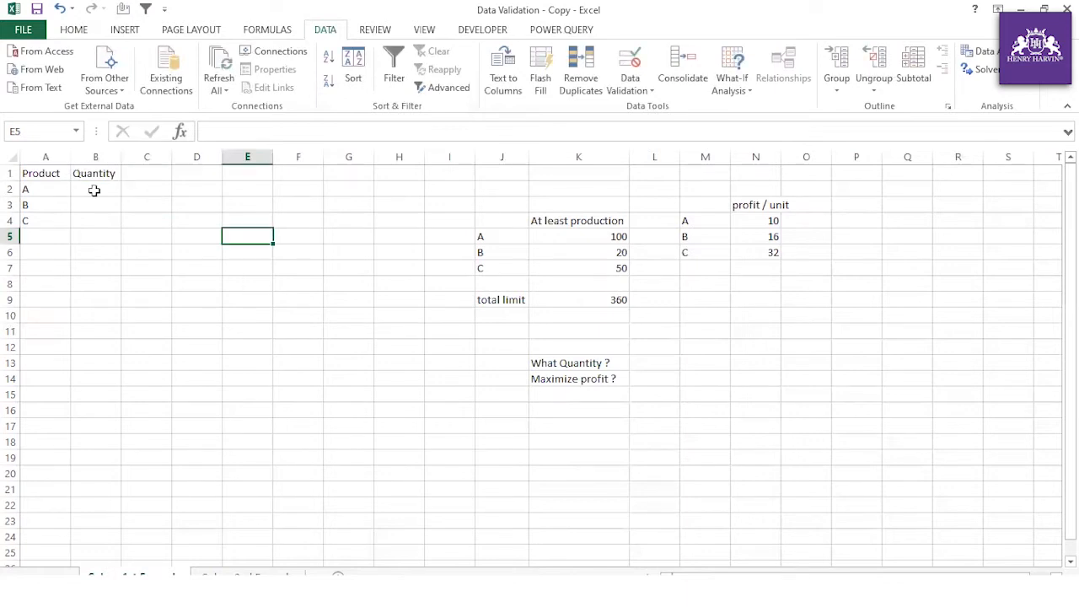
click(95, 190)
text(0)
key(Return)
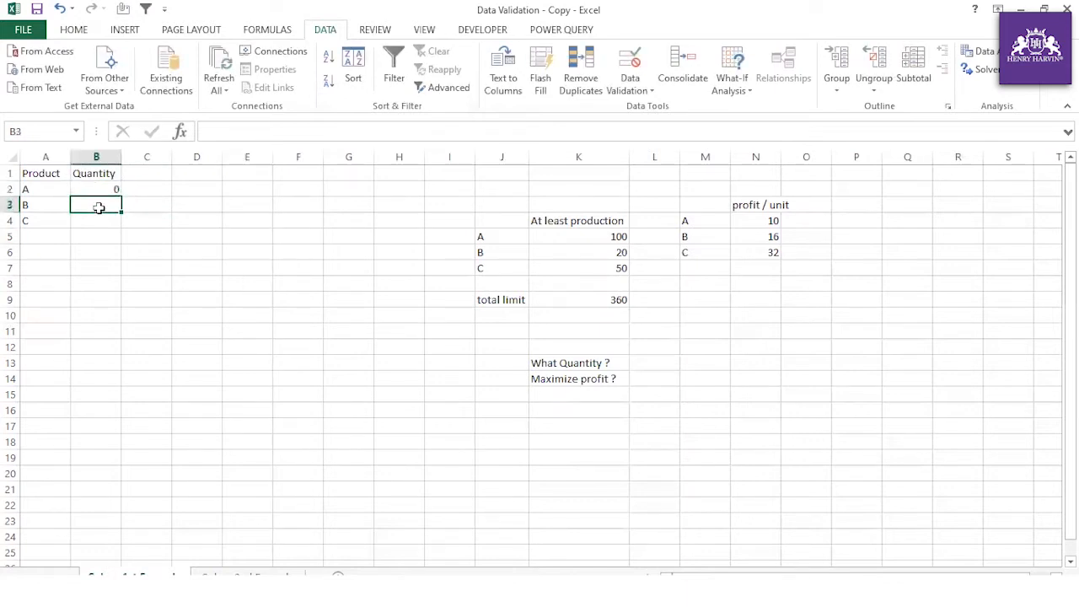
text(0)
key(Return)
text(0)
click(133, 279)
Review the quantity cells in B2:B4 against the minimum production figures in K5:K7 and the unit profits in N4:N6.
drag(111, 192, 113, 224)
click(96, 283)
drag(104, 186, 101, 212)
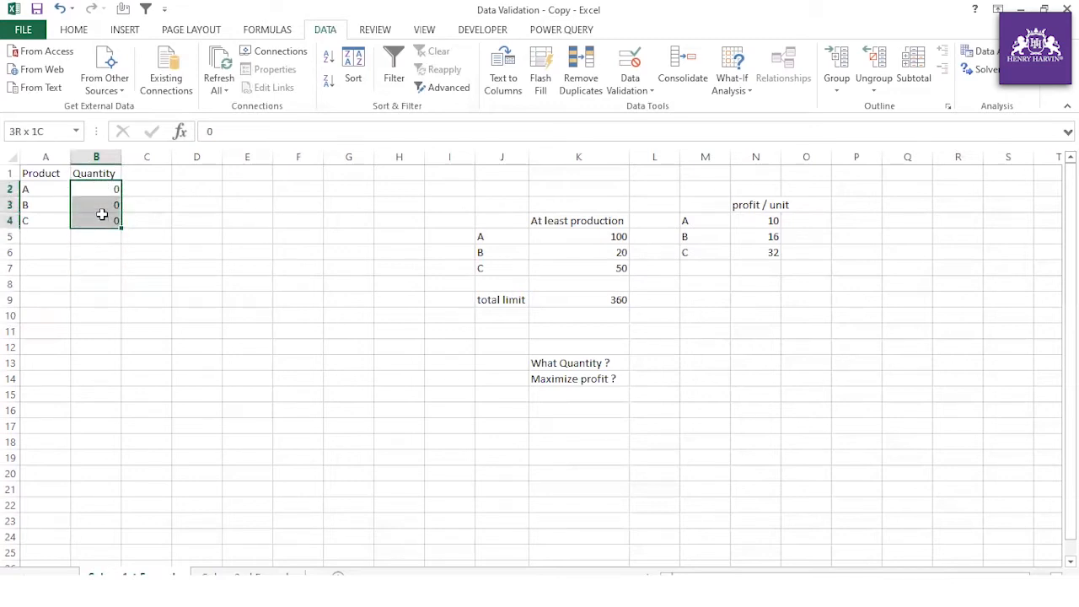
drag(502, 215, 751, 416)
click(706, 441)
click(494, 235)
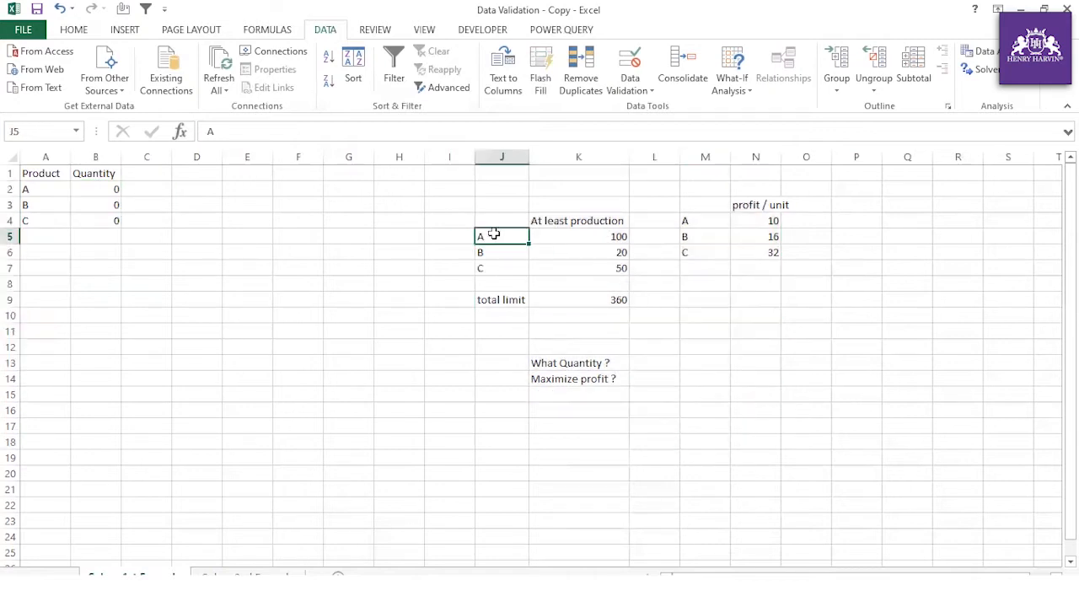
click(595, 234)
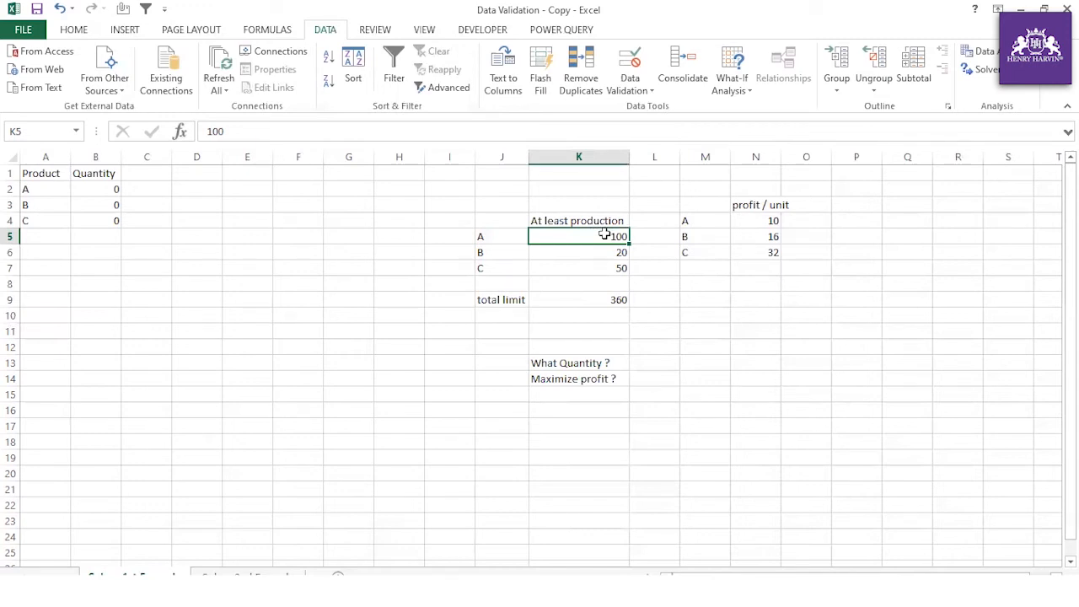
click(597, 247)
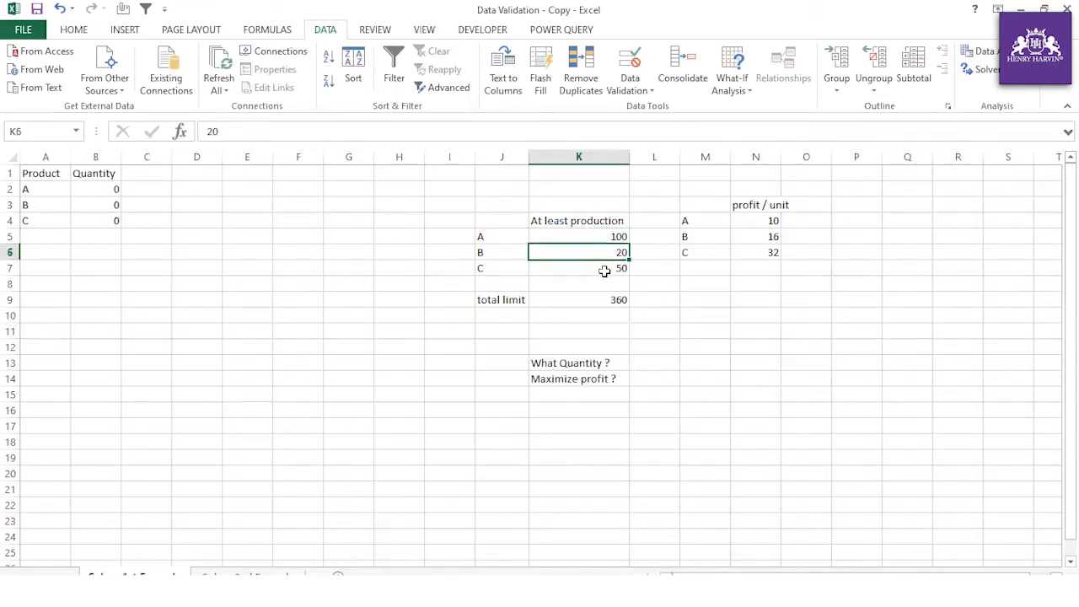
click(605, 271)
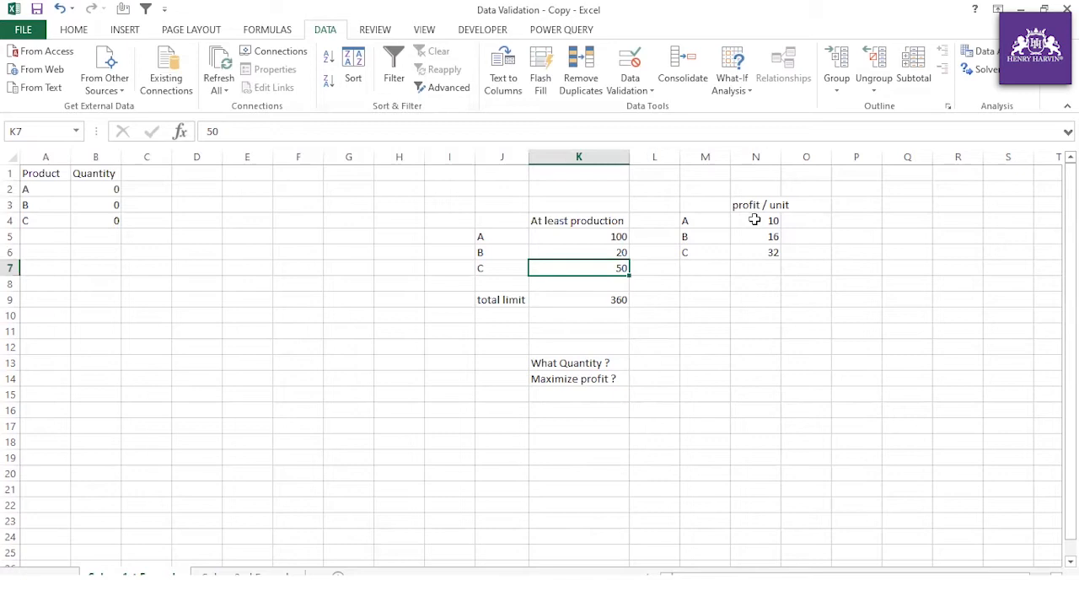
drag(754, 219, 754, 252)
click(746, 329)
Enter the header "Profit/Unit" in C1.
click(152, 173)
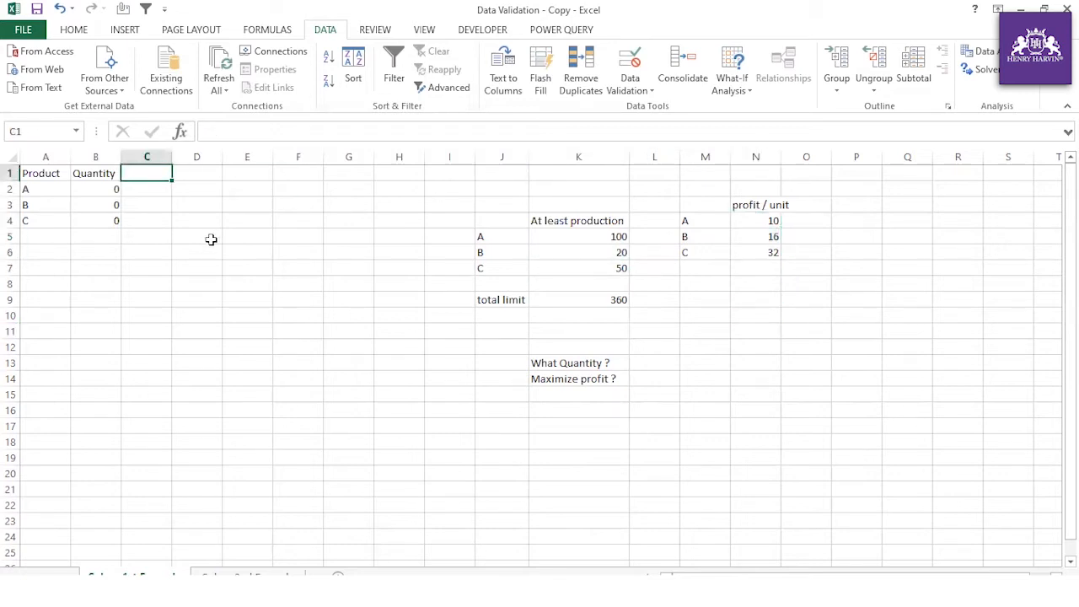
text(Profit/Unit)
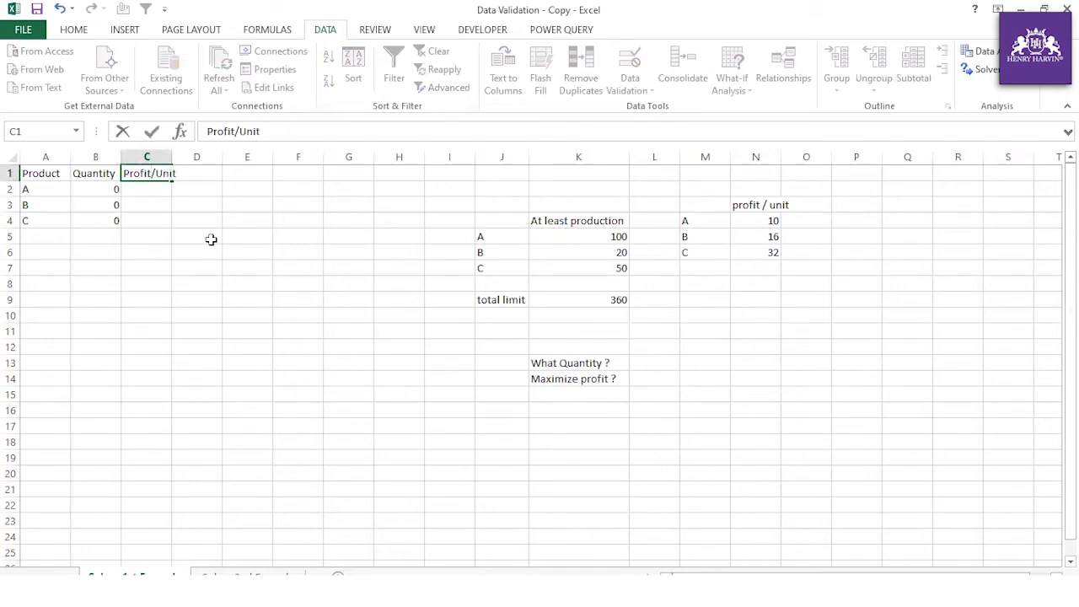
click(210, 239)
Copy the unit profits from N4:N6 into C2:C4 as values only and fit column C's width to its contents.
click(164, 187)
drag(743, 220, 746, 254)
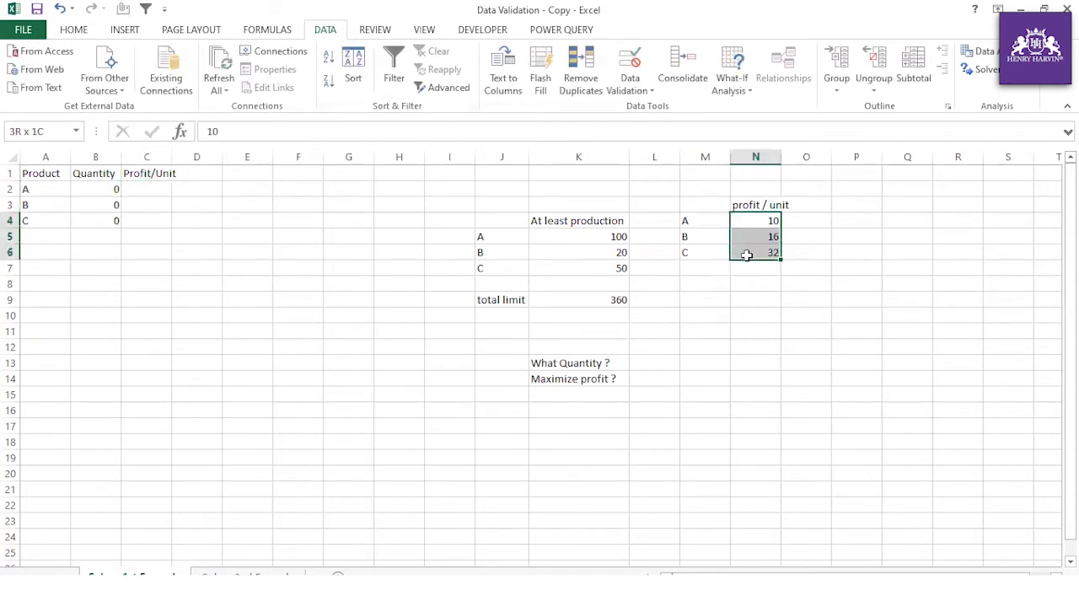
key(ctrl+c)
right_click(167, 189)
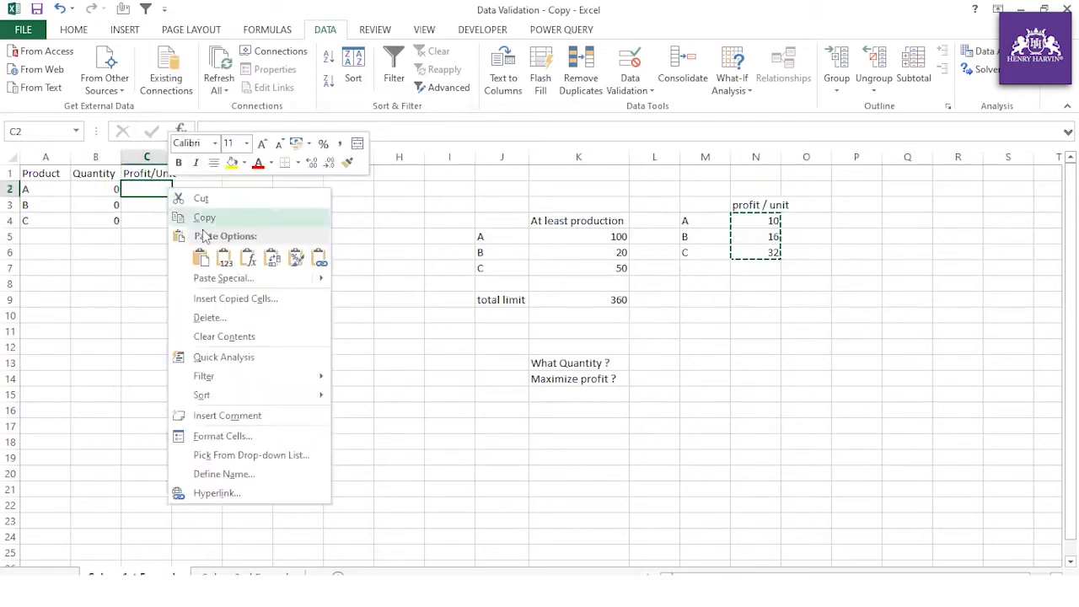
click(225, 258)
click(200, 315)
double_click(172, 156)
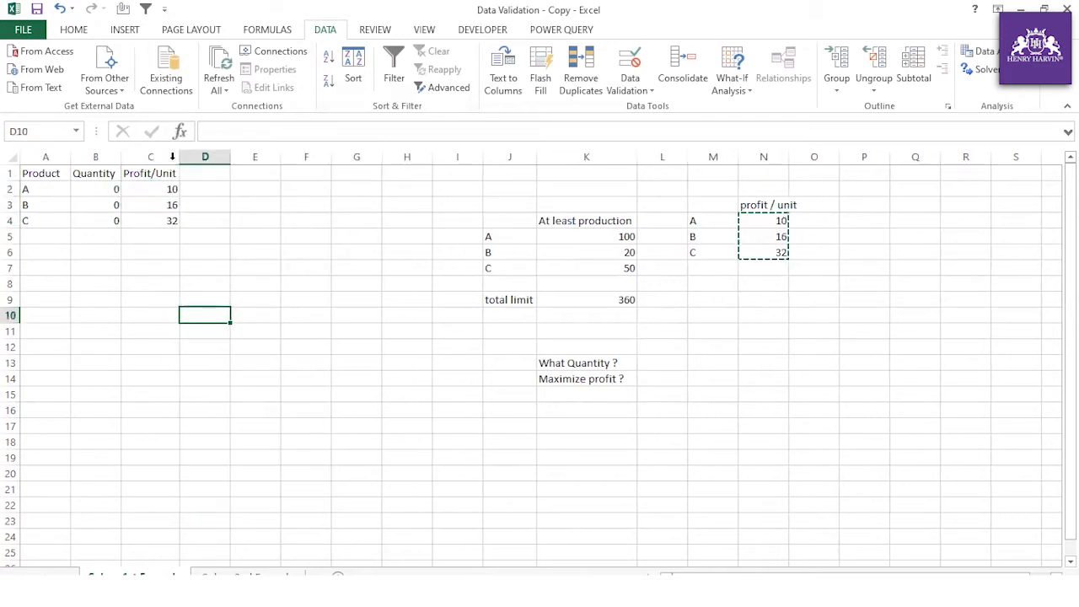
click(56, 172)
drag(55, 172, 176, 221)
click(152, 268)
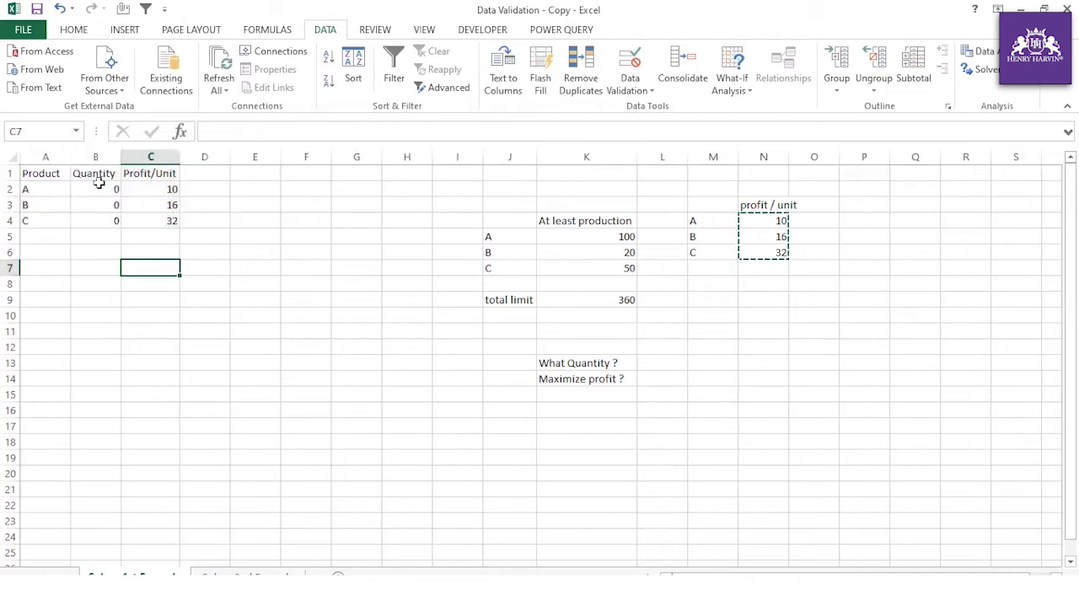
drag(48, 174, 177, 221)
click(143, 267)
Make the header row A1:D1 bold and apply all borders to the table range A1:D4.
drag(45, 174, 193, 174)
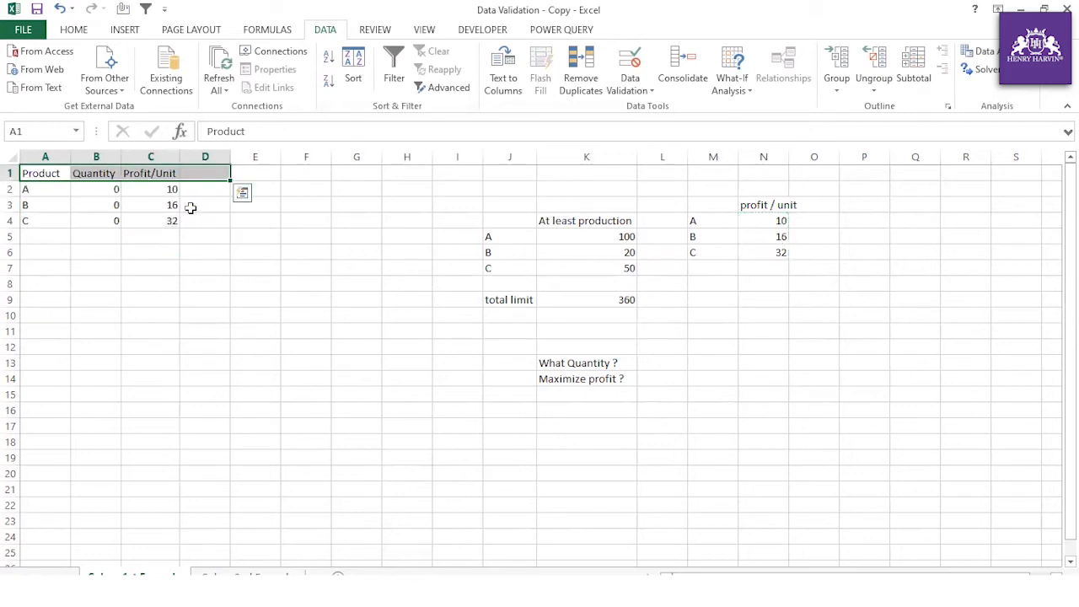
click(205, 315)
drag(49, 173, 198, 219)
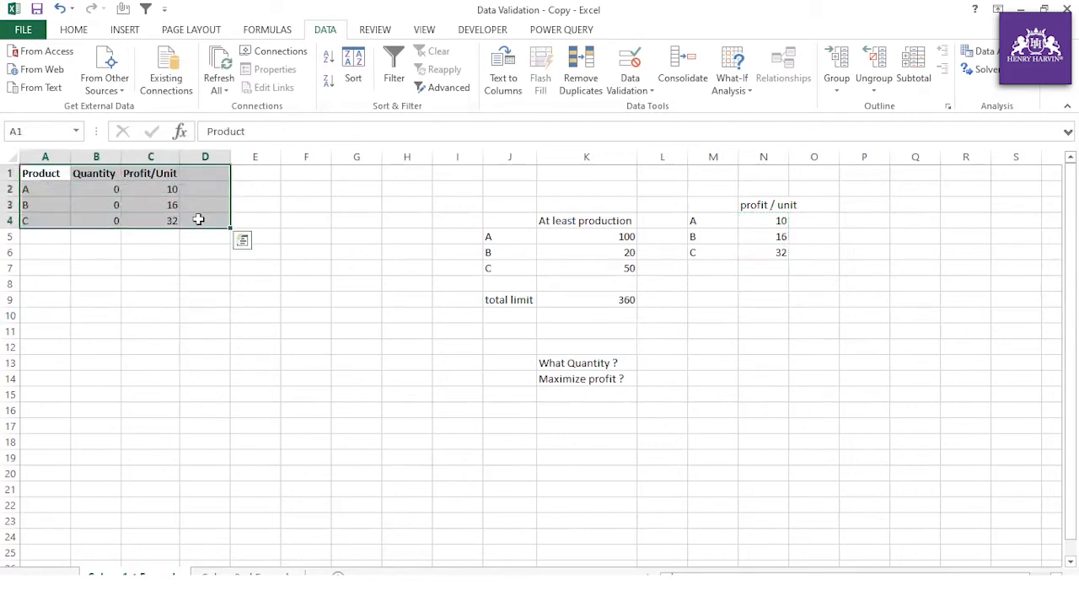
key(alt+h)
key(b)
key(a)
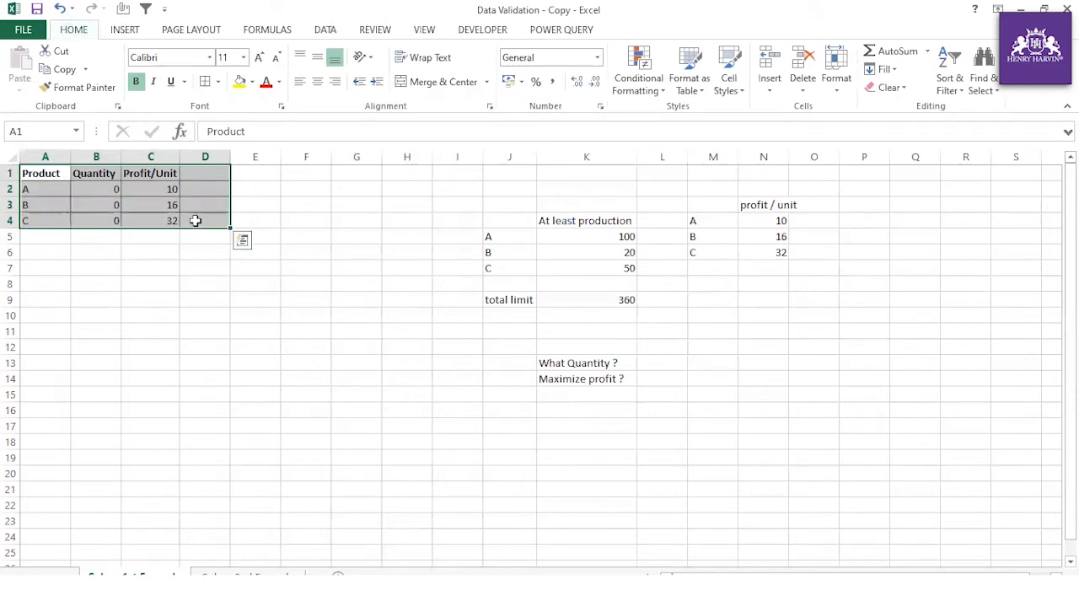
Enter the header "Total Profit" in D1 and widen column D to fit it.
click(211, 172)
text(Total Profit)
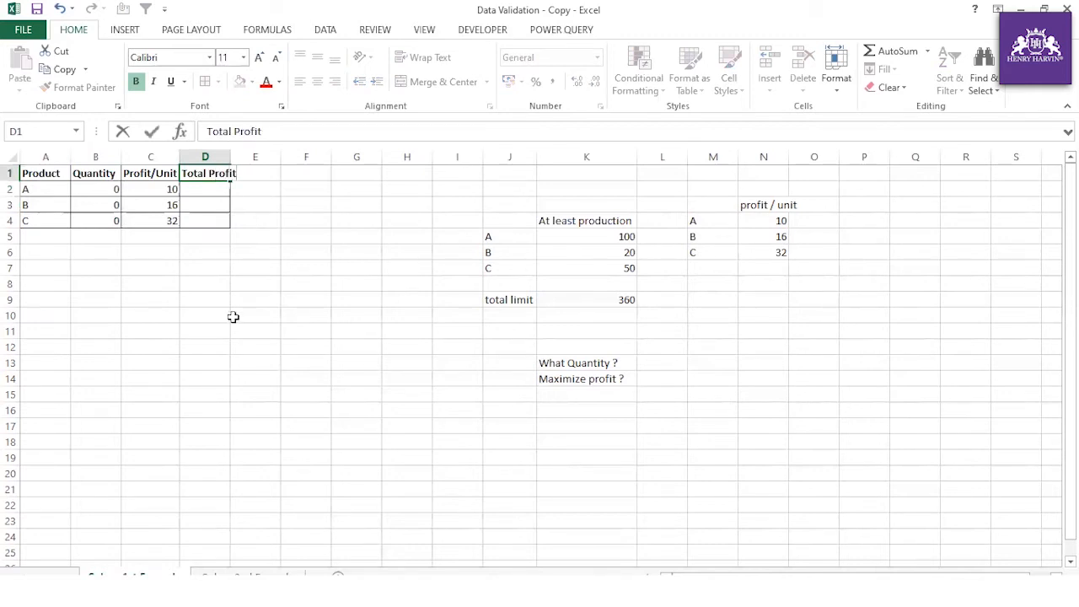
click(233, 316)
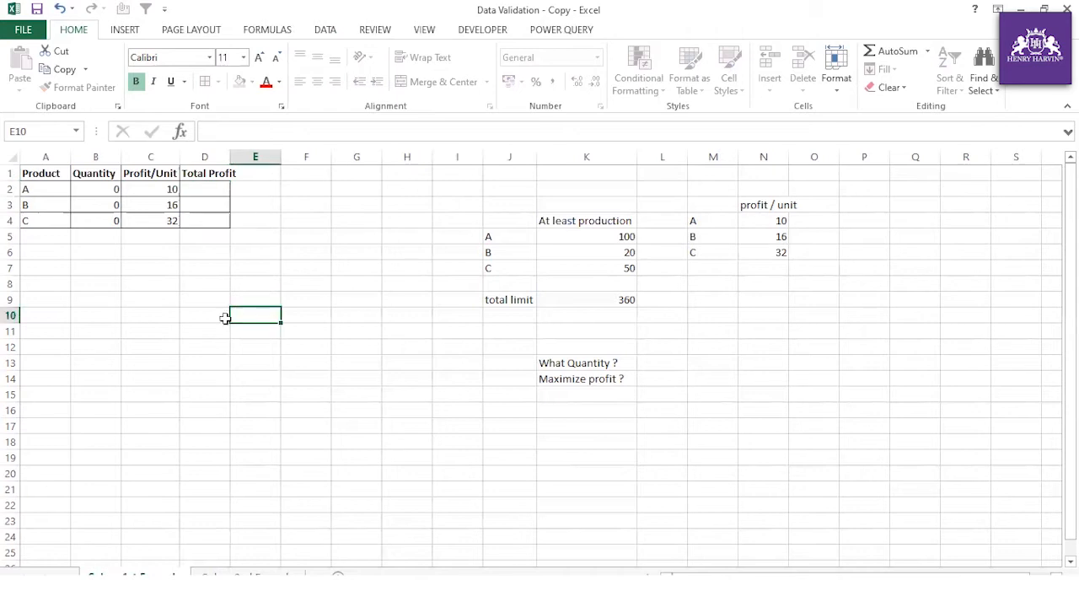
drag(231, 158, 244, 157)
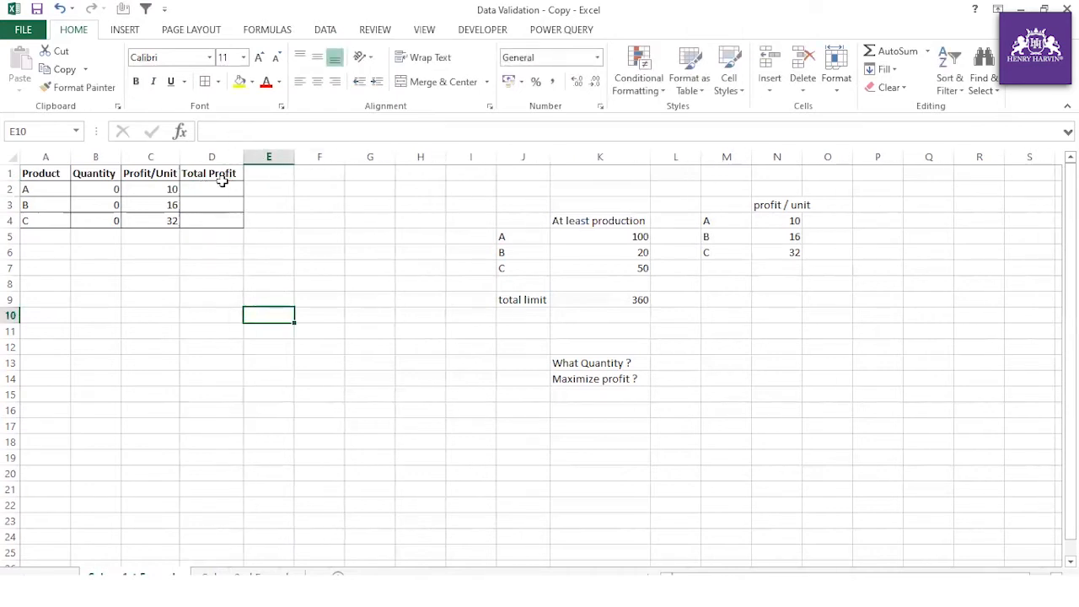
Calculate each product's total profit with =B2*C2 in D2 and fill the formula down to D4.
click(216, 190)
text(=)
click(104, 188)
text(*)
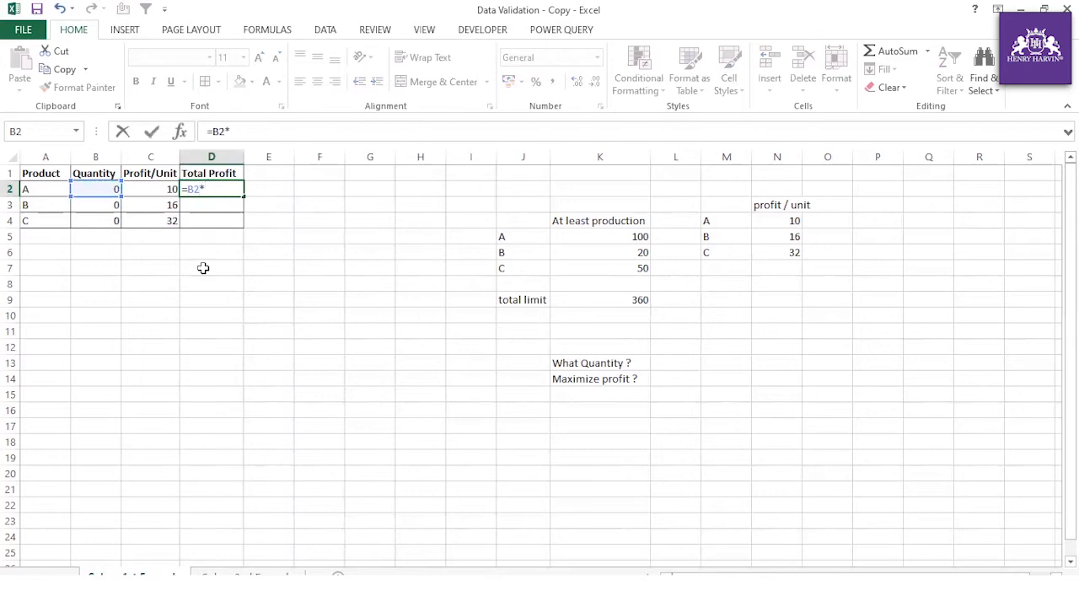
click(167, 189)
key(Return)
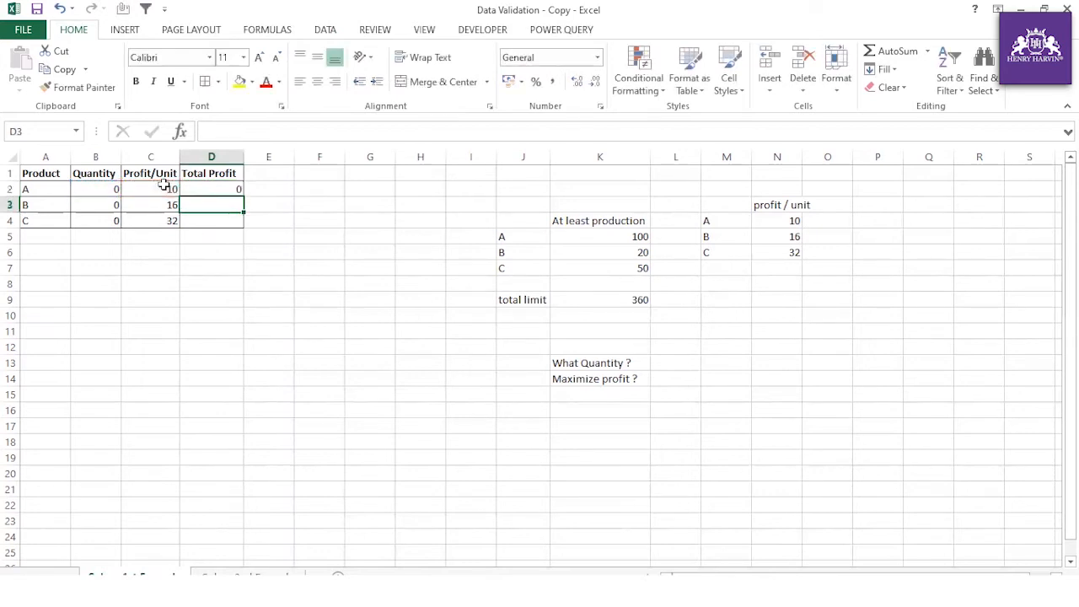
click(235, 191)
drag(243, 196, 242, 226)
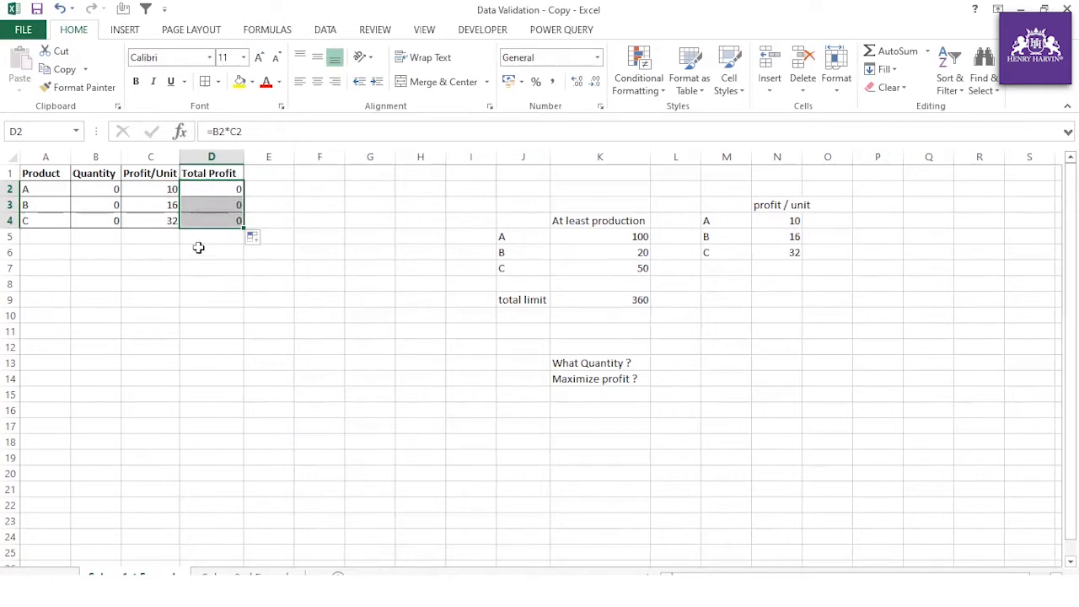
Sum the product profits in D5 with the formula =SUM(D2:D4).
drag(34, 174, 224, 222)
click(222, 235)
text(=sum()
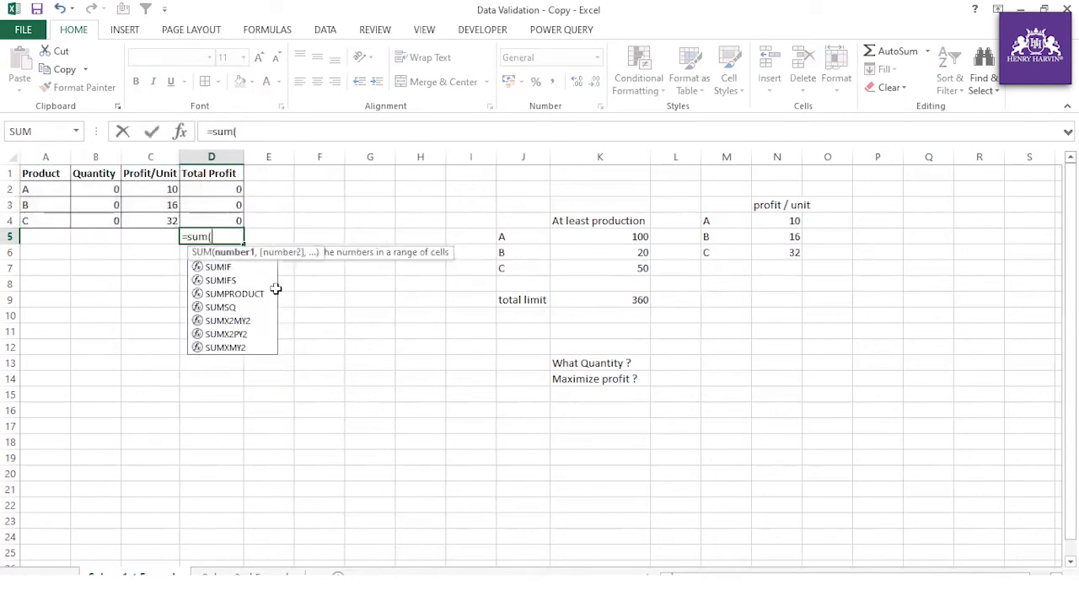
drag(228, 187, 228, 218)
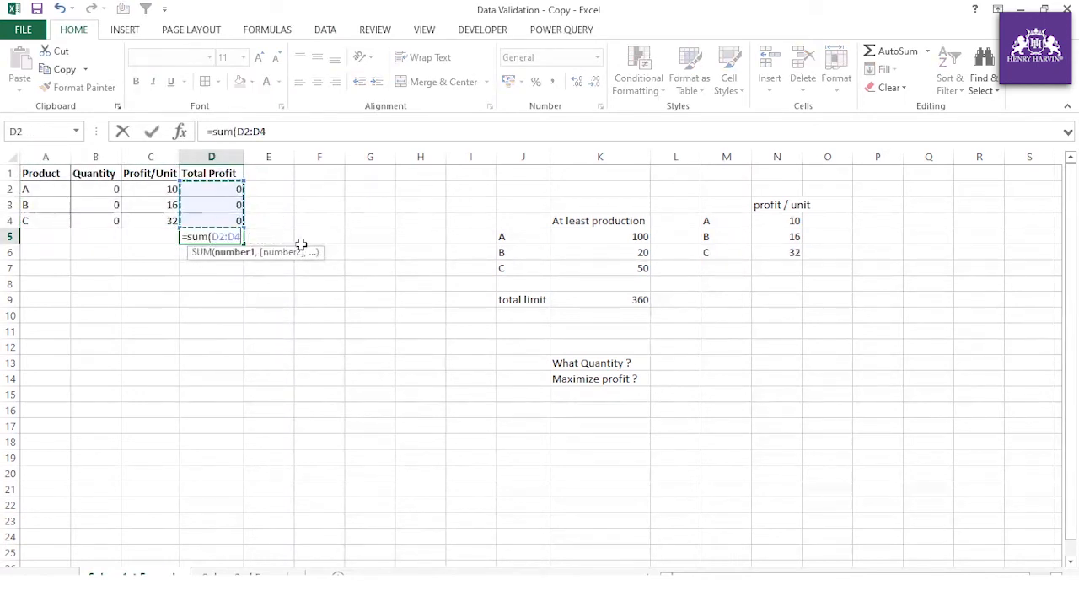
text())
key(Return)
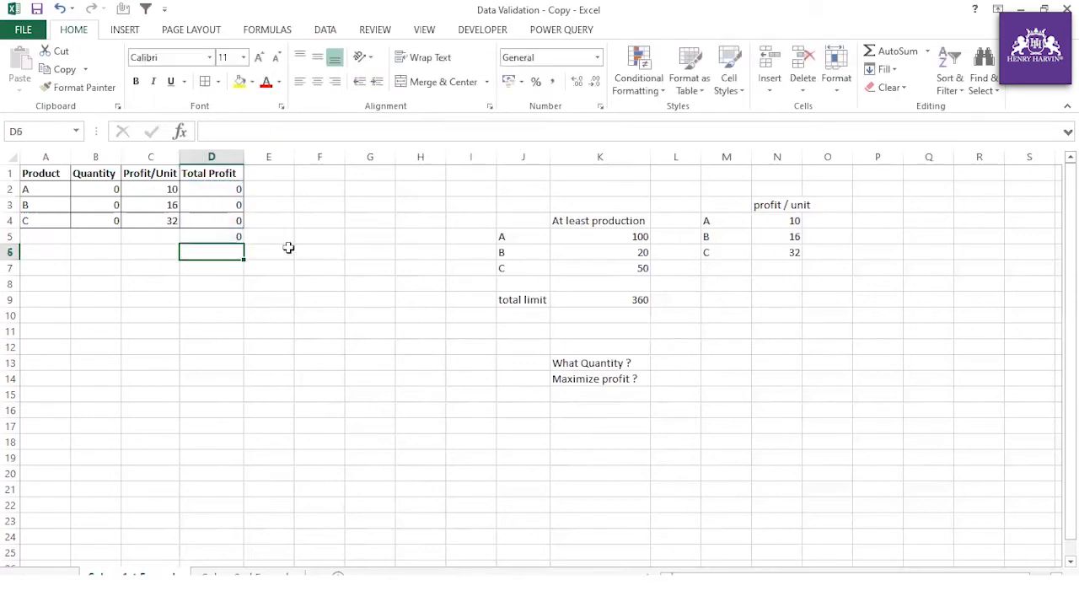
drag(42, 175, 216, 230)
click(228, 235)
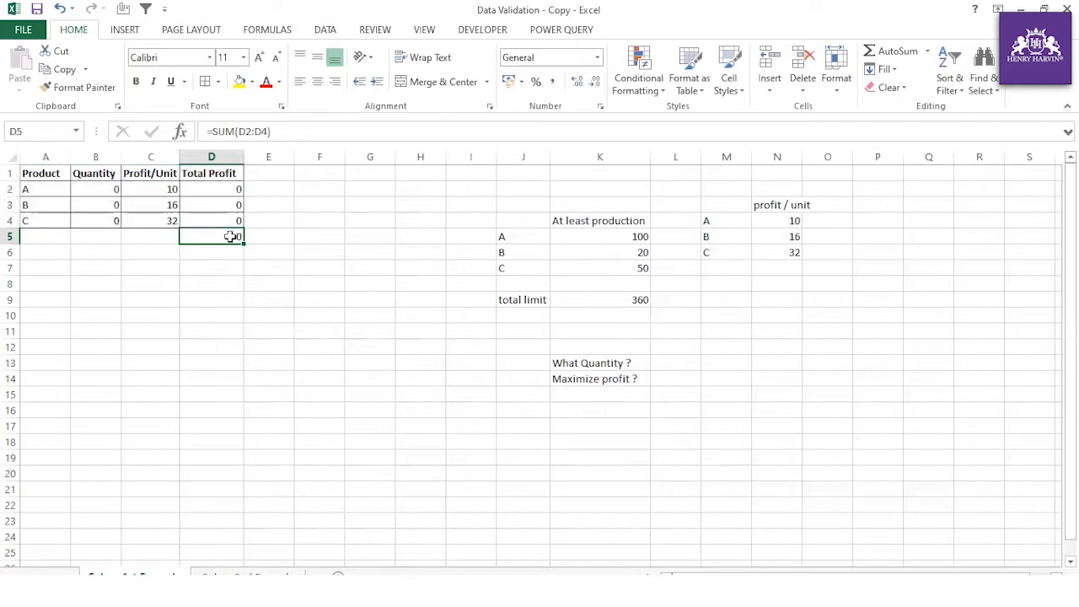
Label C5 "Total Overall Profit" and fit column C's width to its contents.
click(163, 237)
text(T)
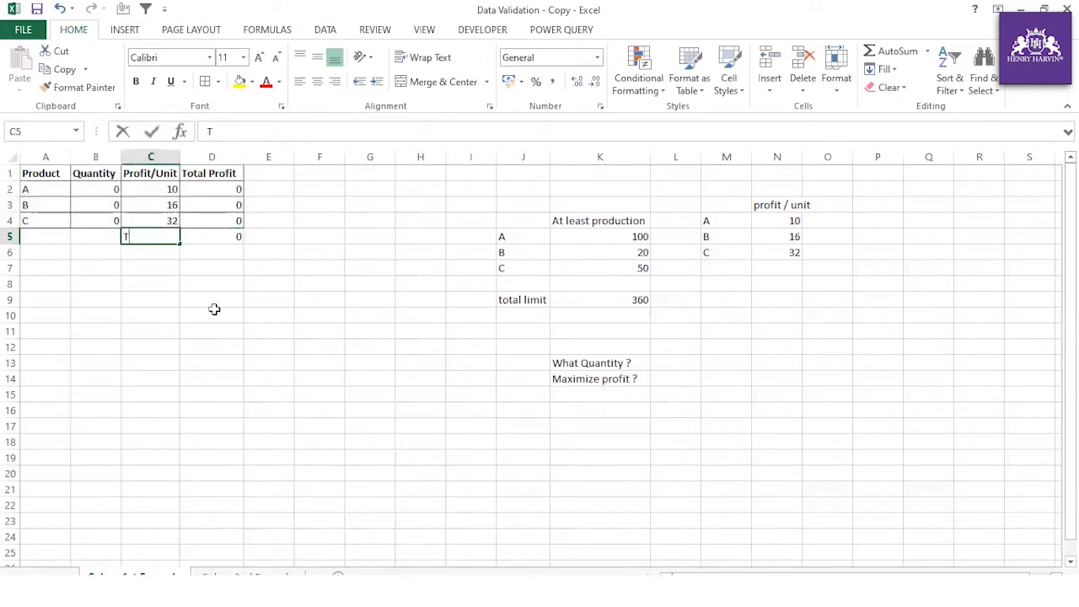
text(otal Overall Profit)
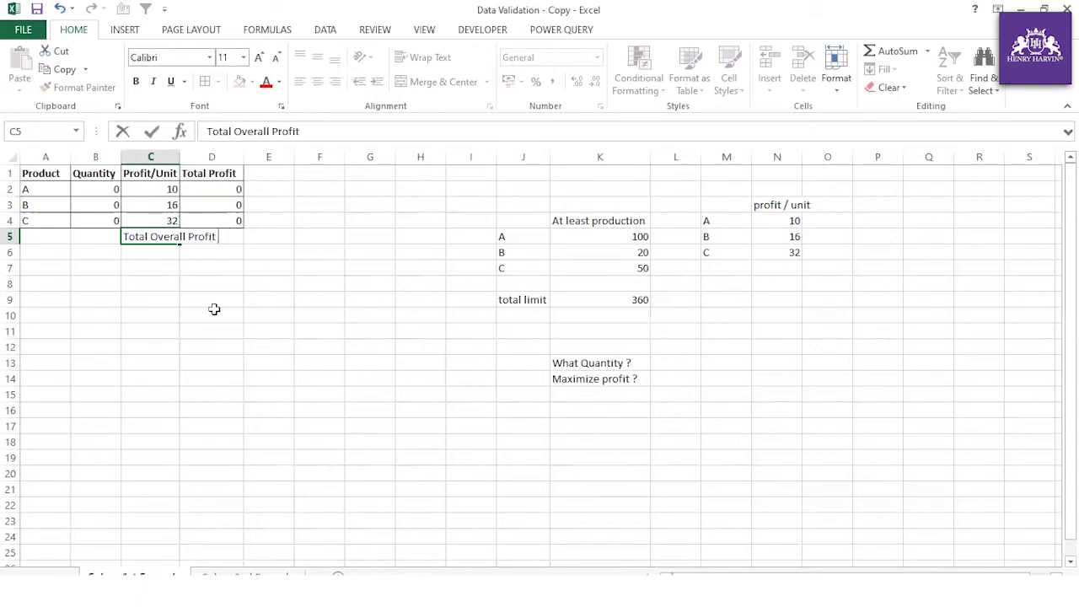
click(214, 309)
double_click(180, 160)
Give the overall profit cells C5:D5 an orange fill and bold text.
drag(192, 239, 262, 237)
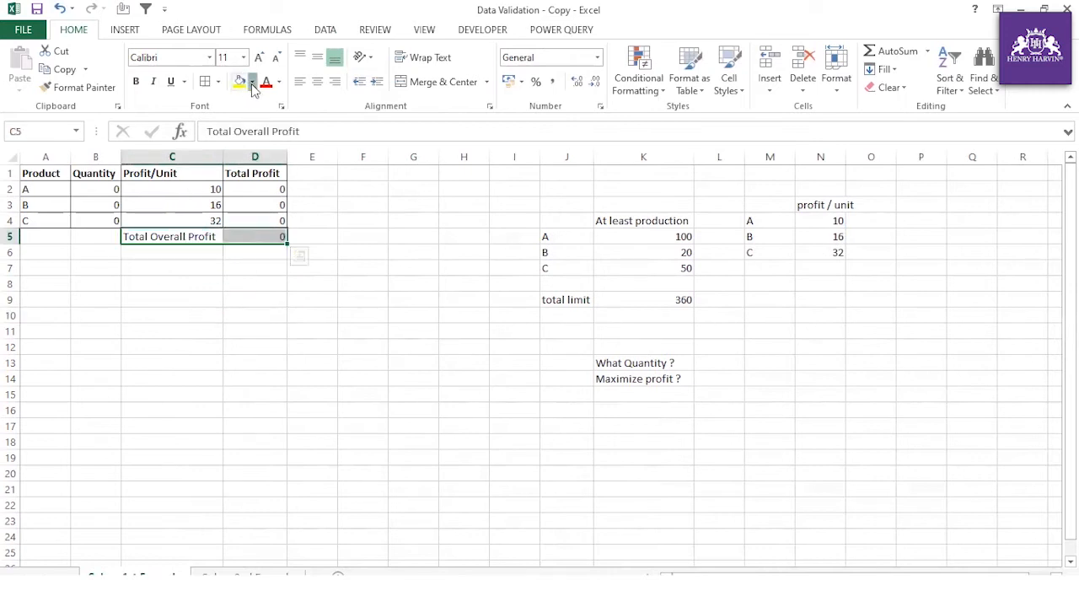
click(244, 84)
key(ctrl+b)
click(227, 310)
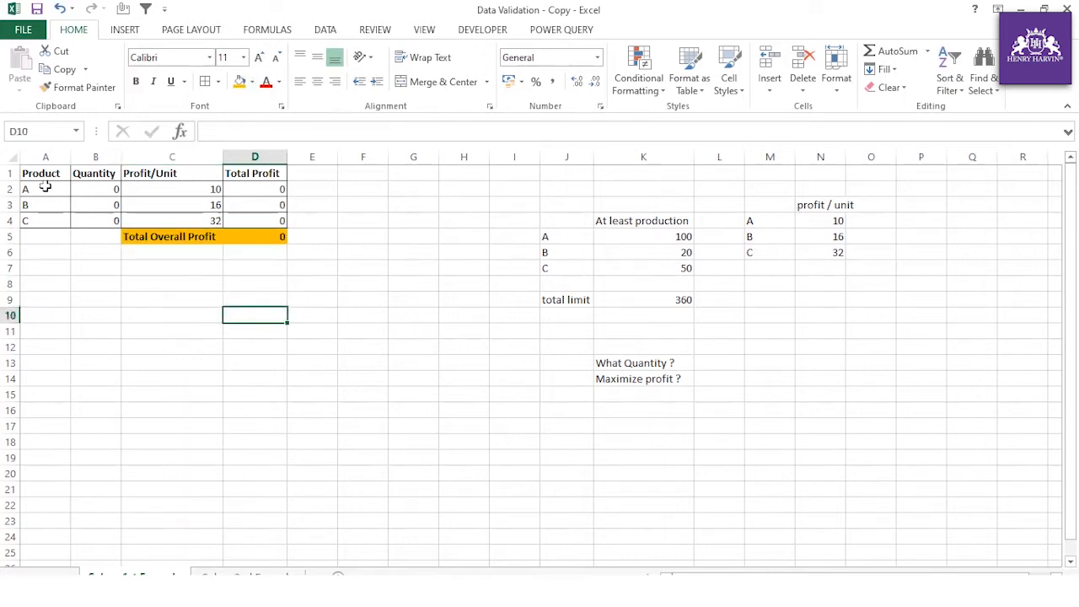
Review the product table A1:D5 and the minimum production figures for products A, B and C in J5:K7.
drag(51, 167, 278, 239)
click(313, 361)
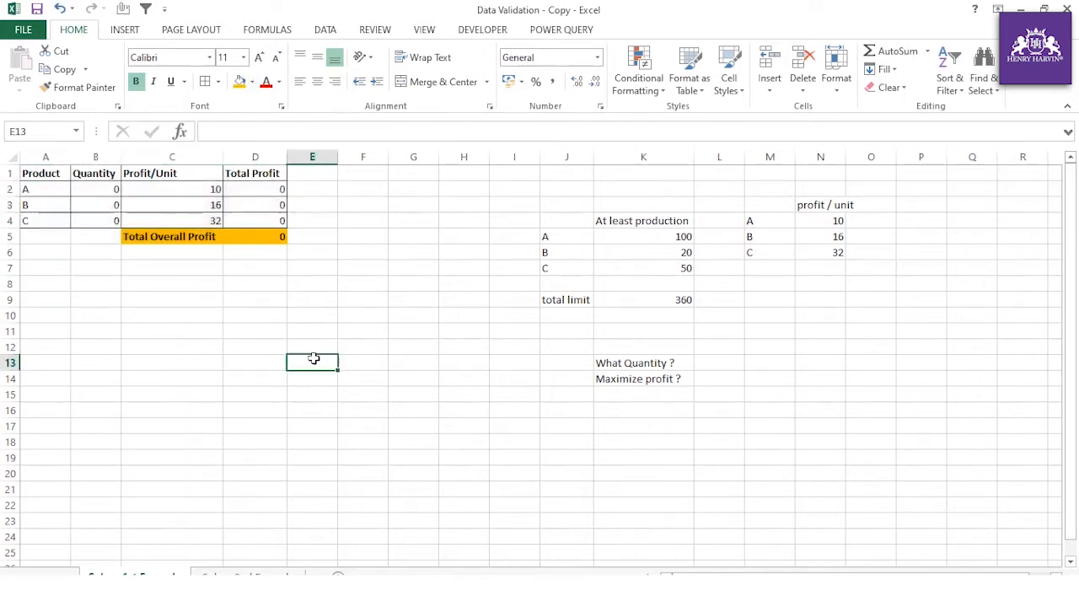
drag(653, 237, 545, 265)
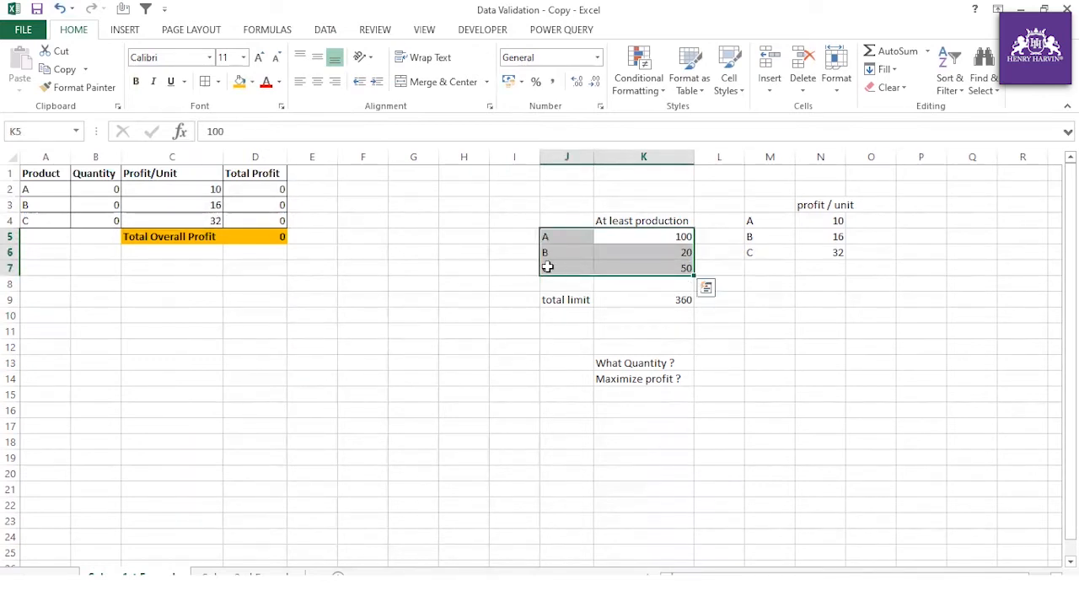
click(573, 237)
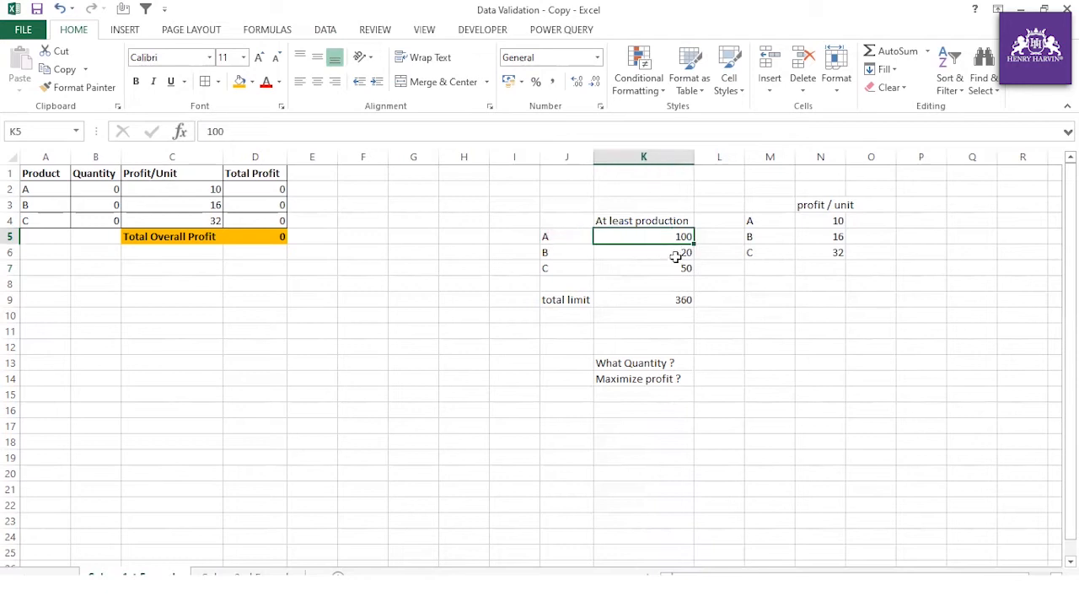
click(676, 265)
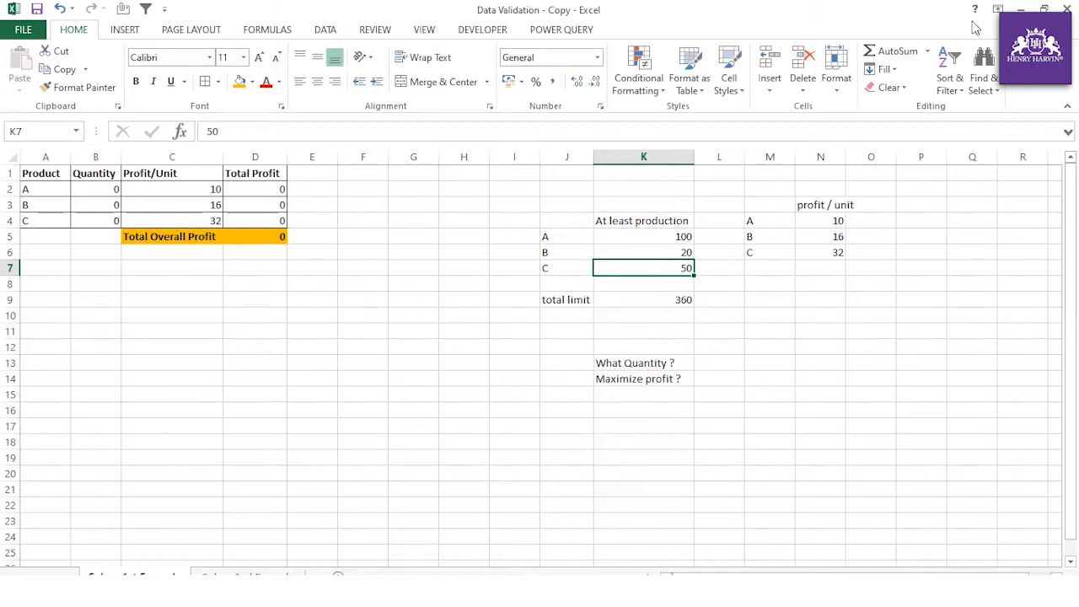
click(418, 272)
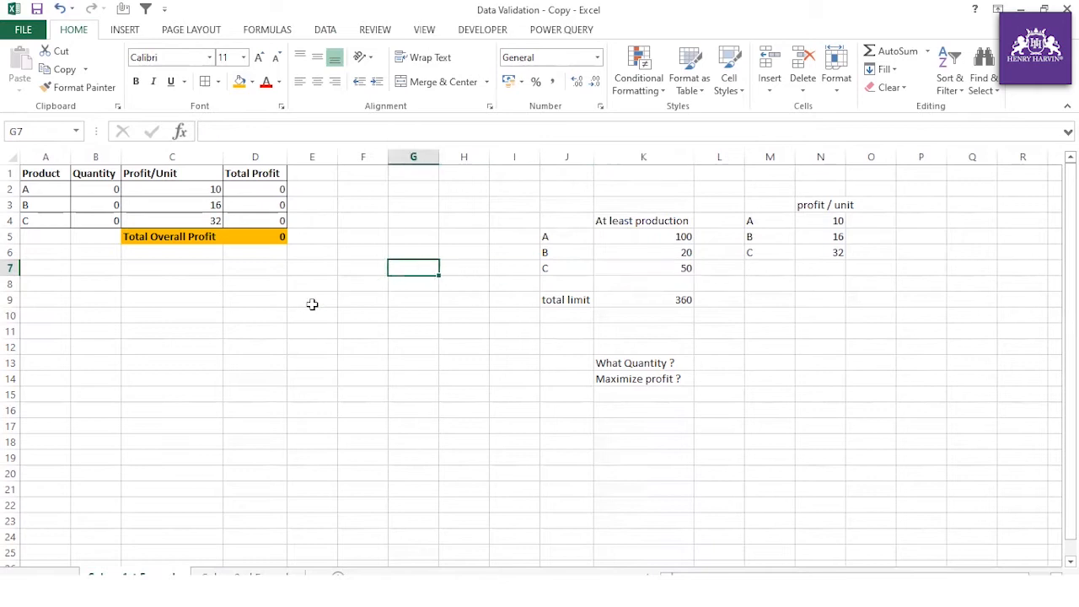
click(327, 314)
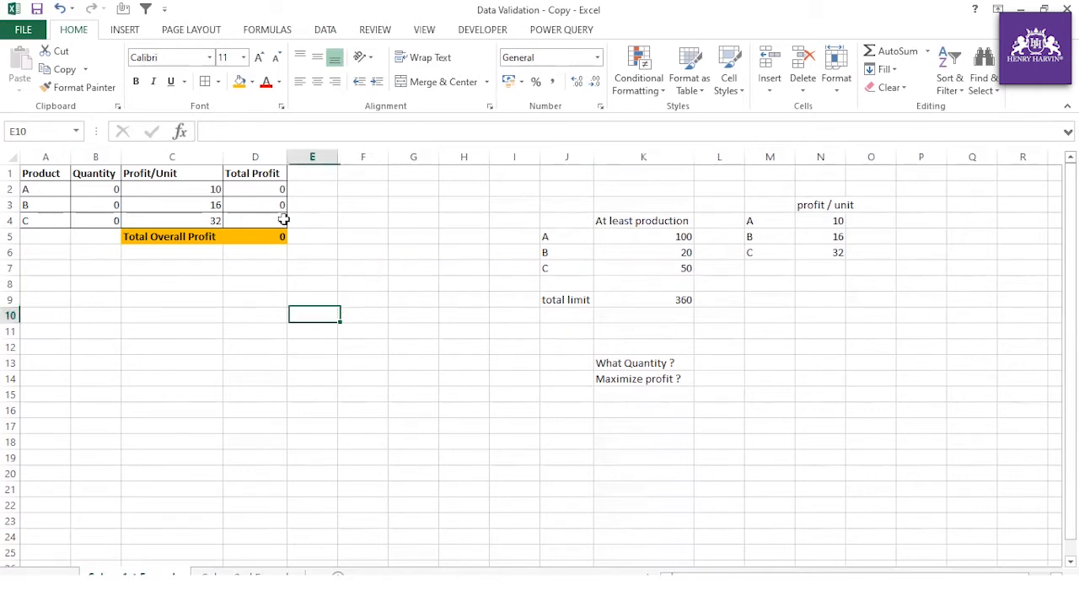
Open Solver and set the objective to maximize the overall profit in D5.
click(327, 31)
click(981, 69)
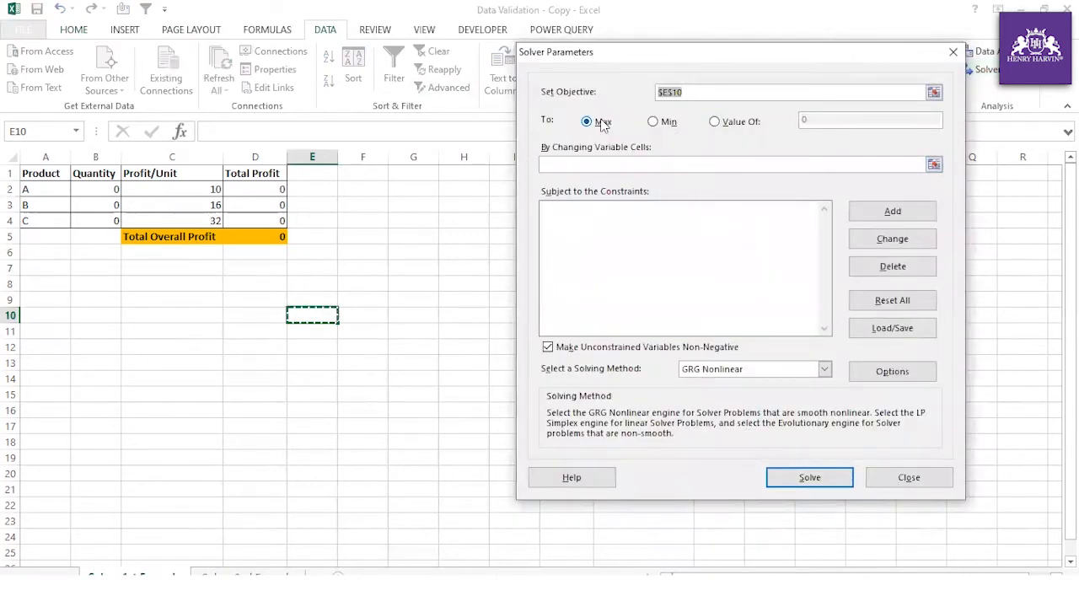
drag(695, 94, 643, 99)
key(BackSpace)
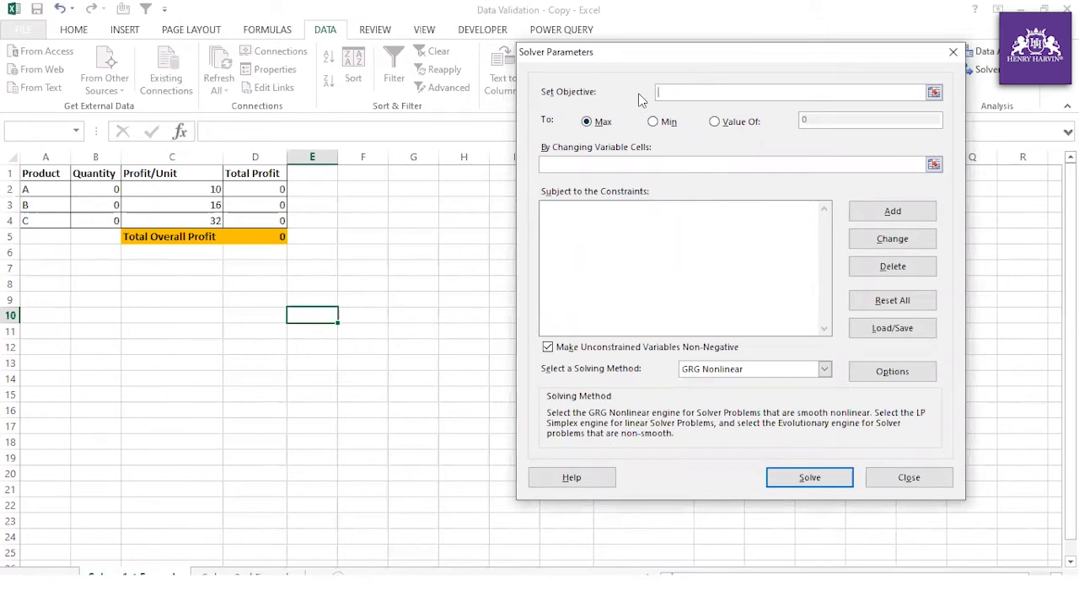
click(268, 236)
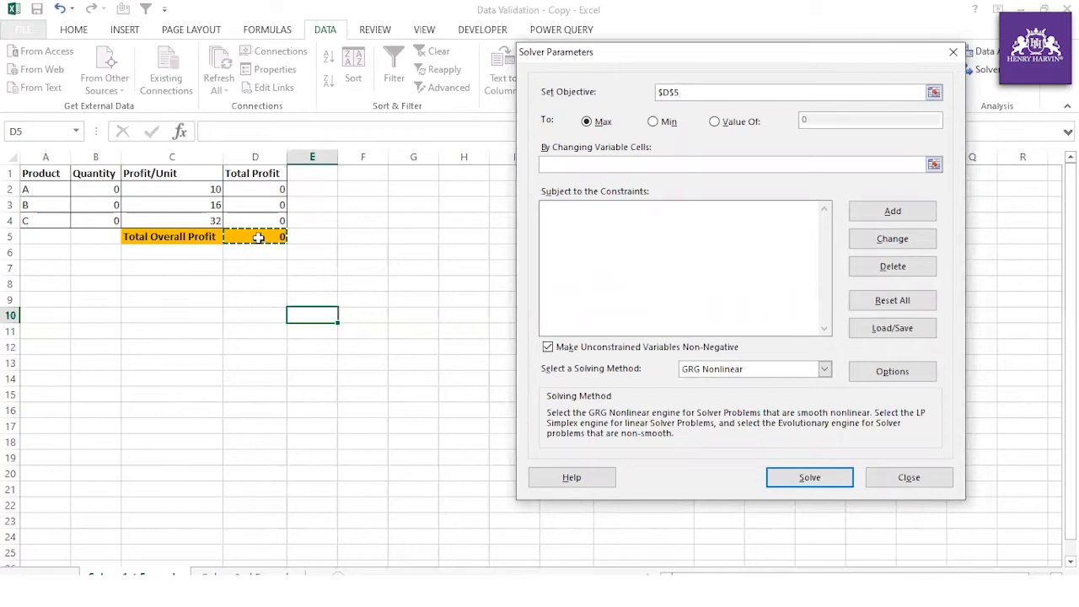
click(660, 124)
click(736, 124)
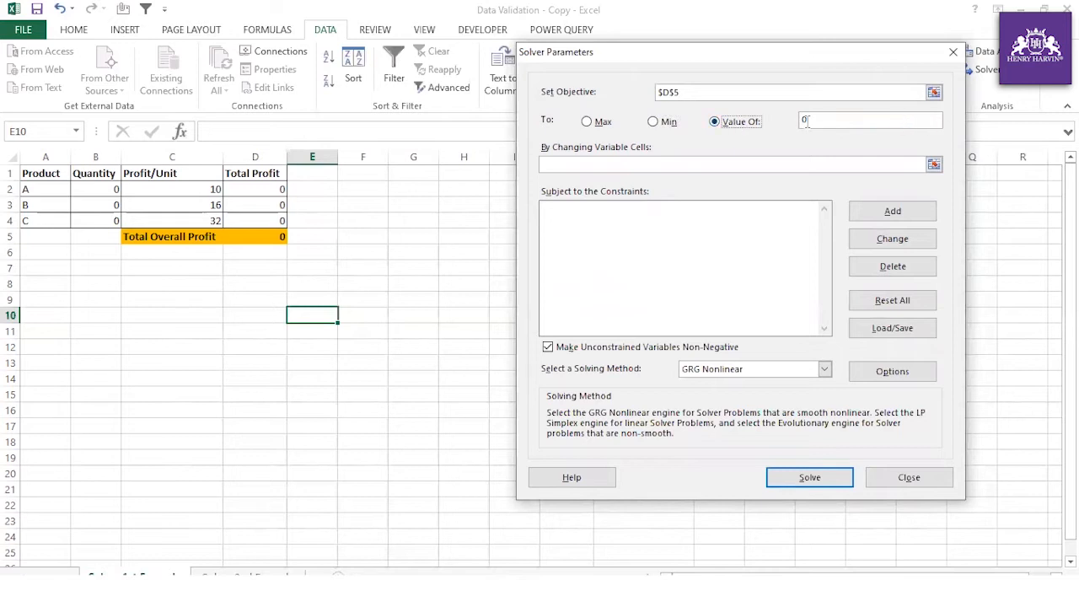
click(602, 124)
Set the Solver's changing variable cells to the quantities in B2:B4.
click(598, 163)
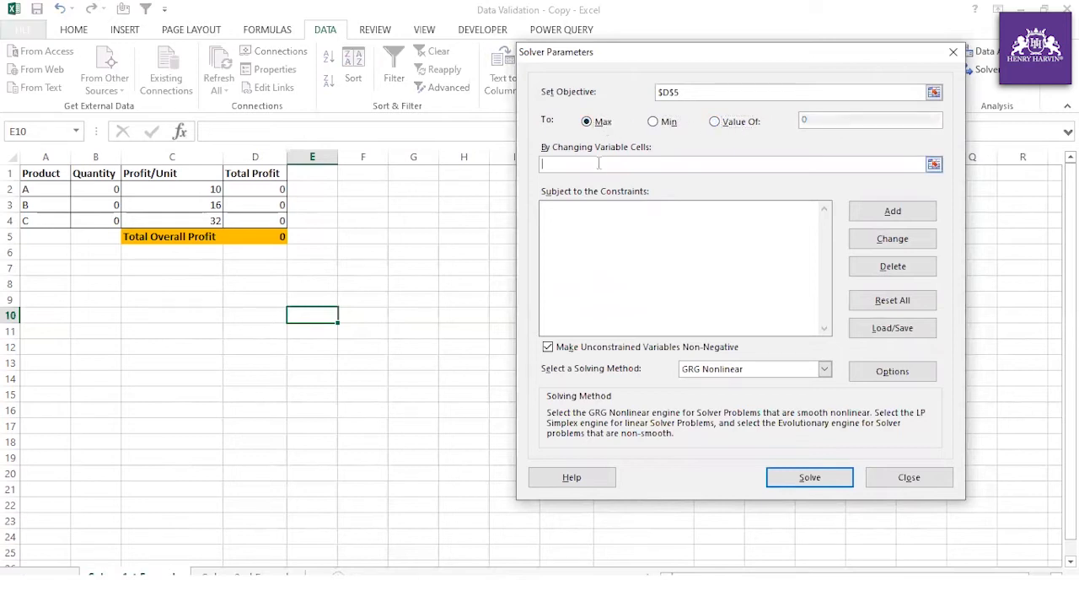
drag(105, 193, 101, 217)
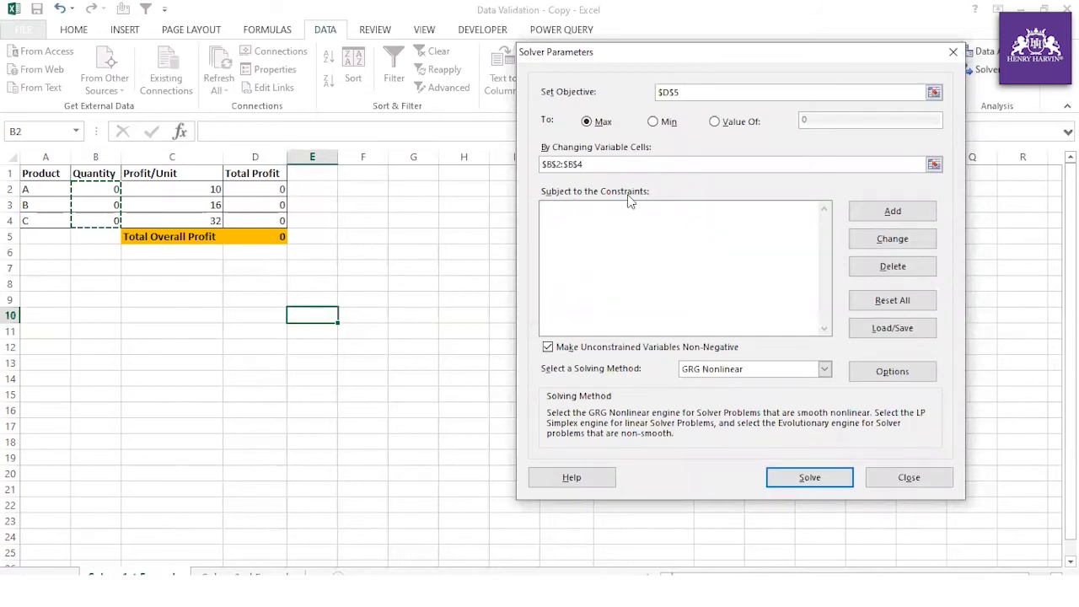
drag(695, 49, 588, 64)
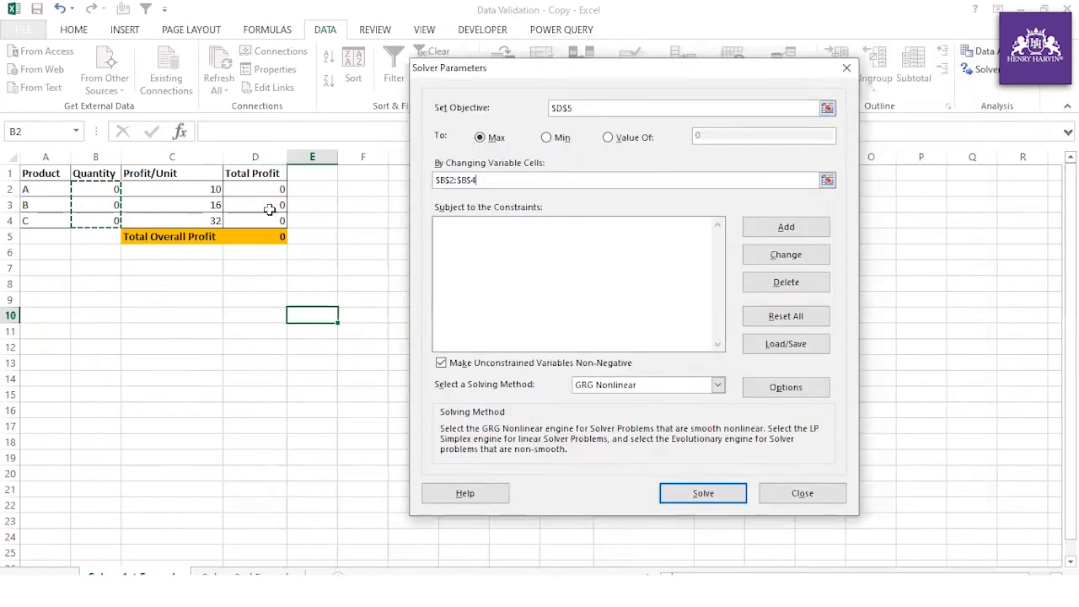
click(514, 182)
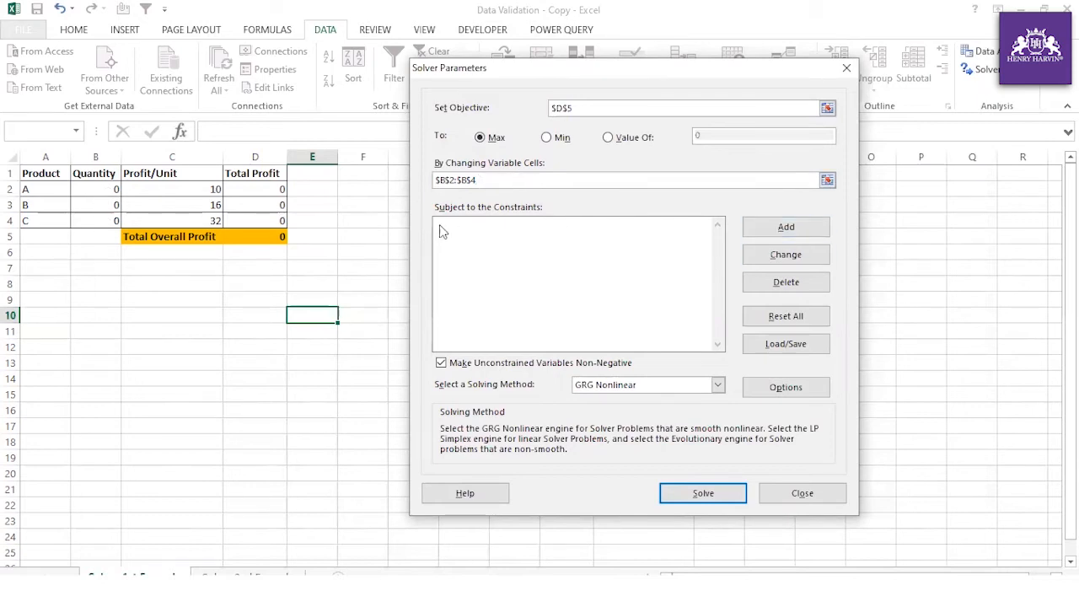
Add a Solver constraint requiring product A's quantity in B2 to be >= its minimum production in K5.
click(768, 227)
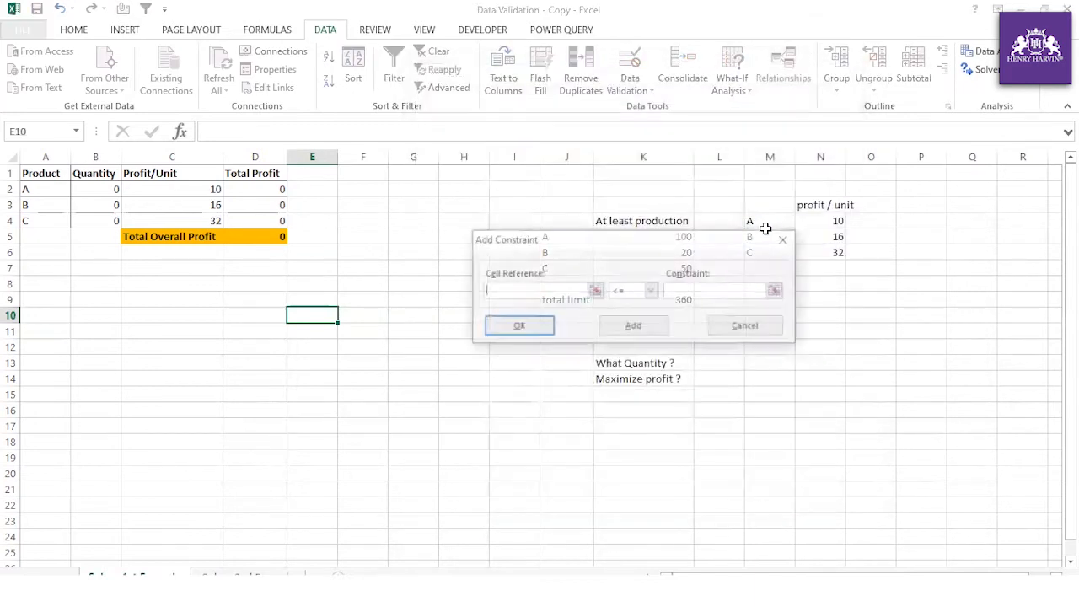
click(108, 188)
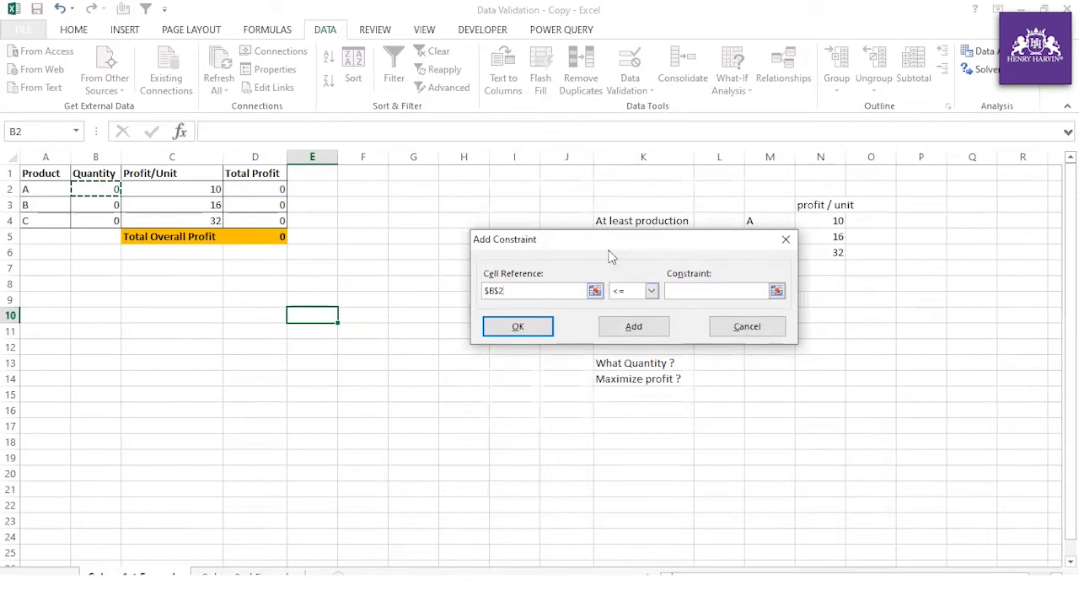
drag(612, 245, 594, 339)
click(635, 384)
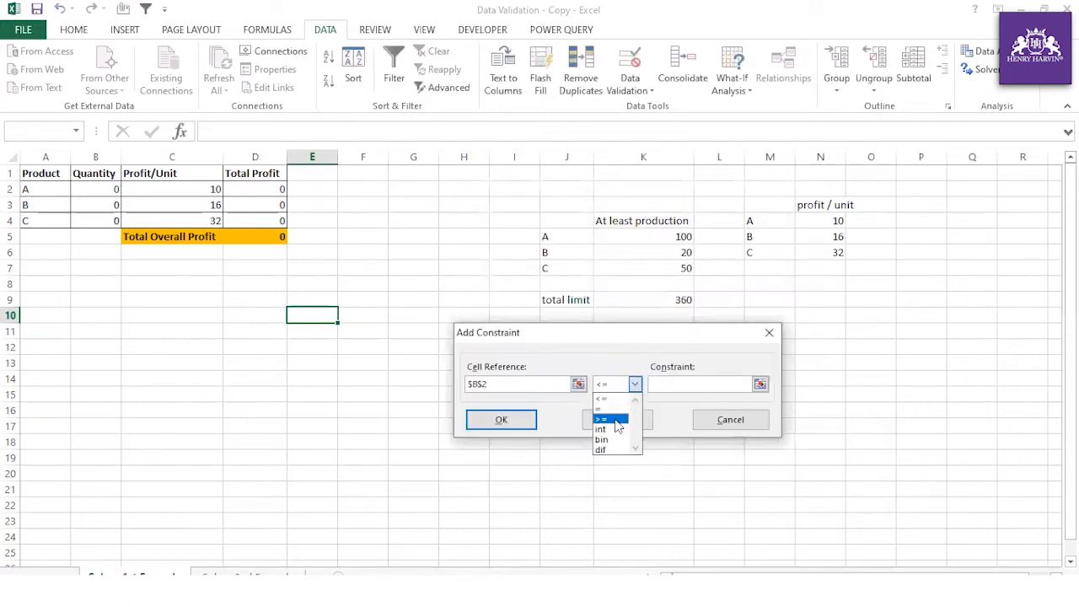
click(620, 420)
click(668, 385)
click(679, 237)
click(614, 420)
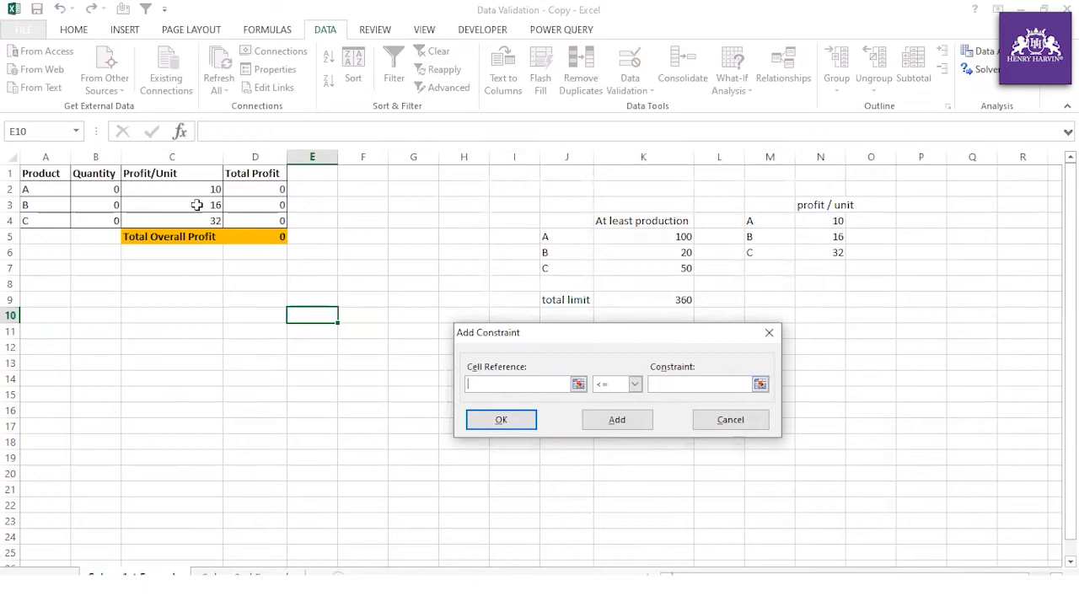
Add a Solver constraint requiring product B's quantity in B3 to be >= its minimum production in K6.
click(97, 204)
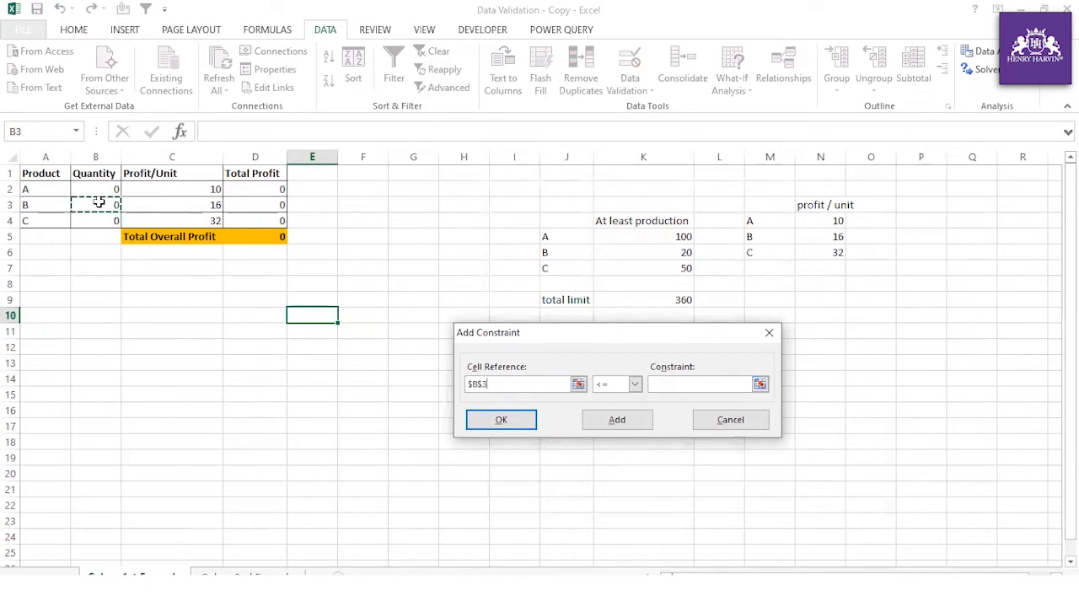
click(636, 384)
click(618, 421)
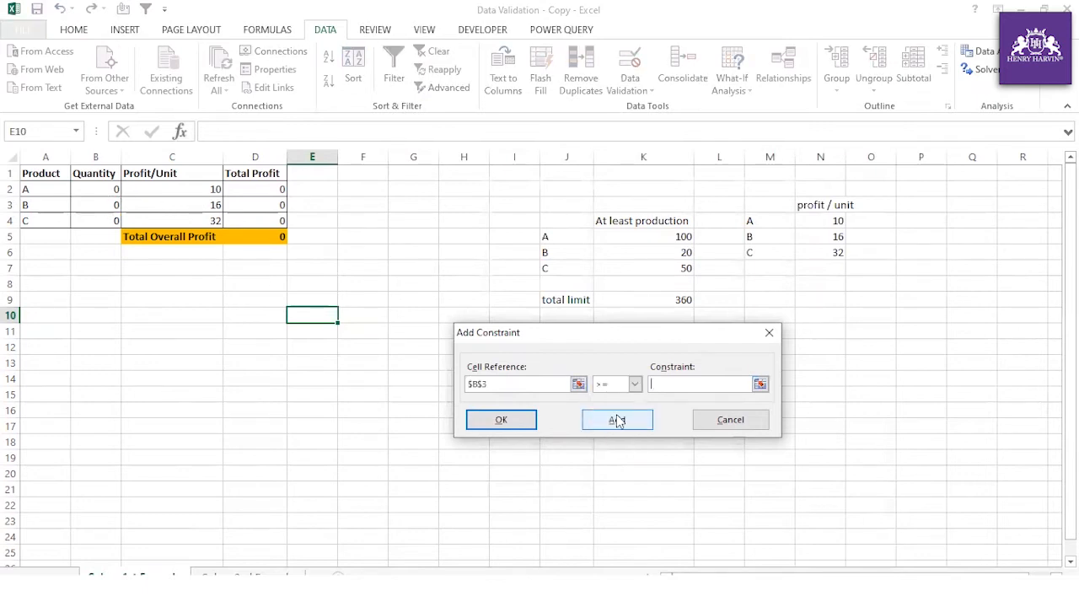
click(675, 252)
click(618, 421)
Add a Solver constraint requiring product C's quantity in B4 to be >= its minimum production in K7, and finish adding constraints.
click(107, 216)
click(636, 385)
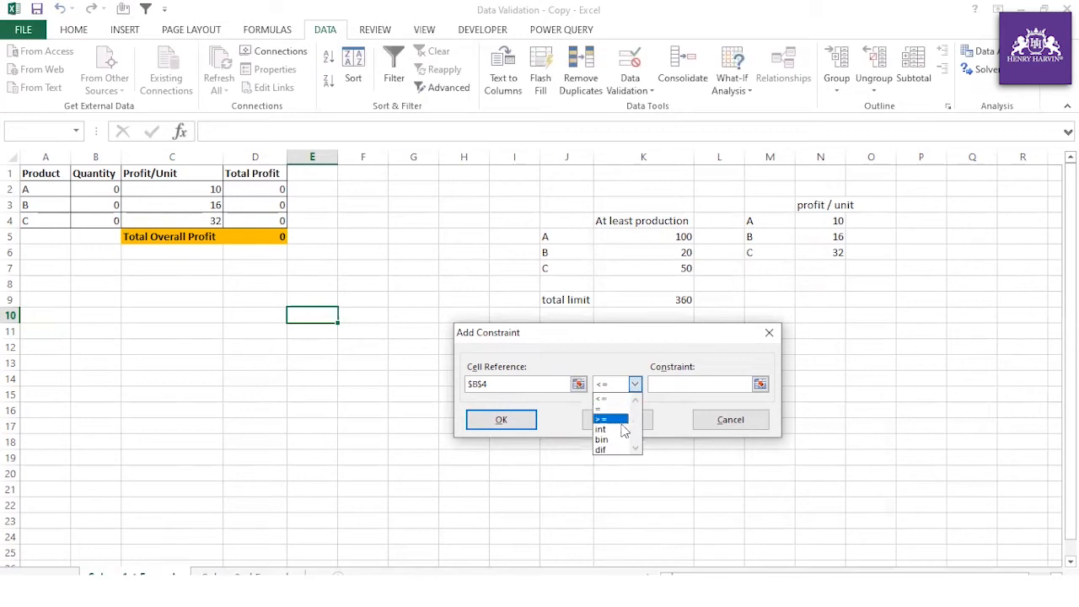
click(614, 420)
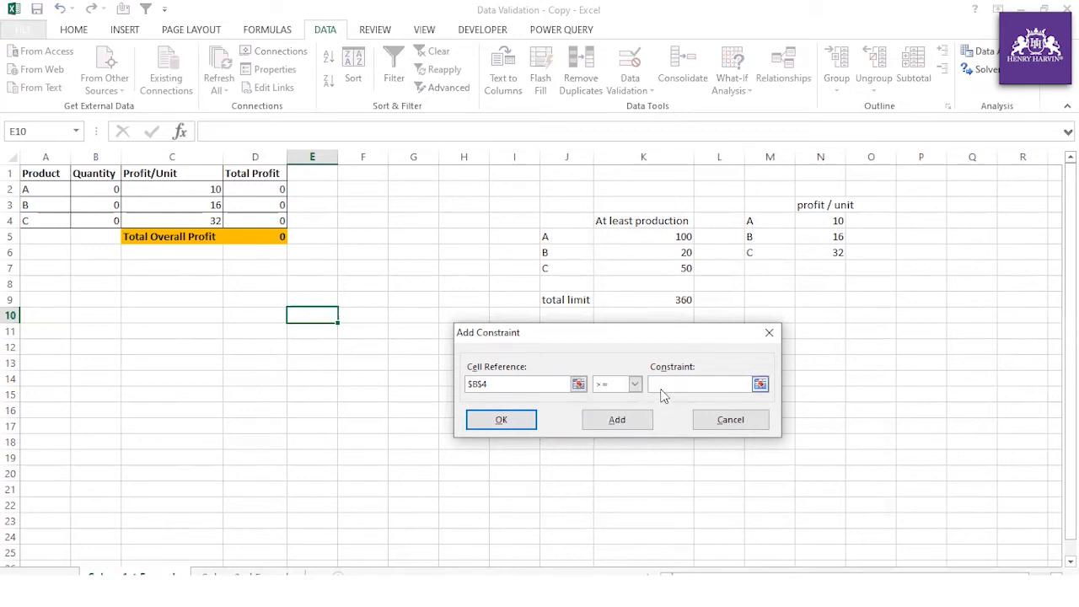
click(674, 268)
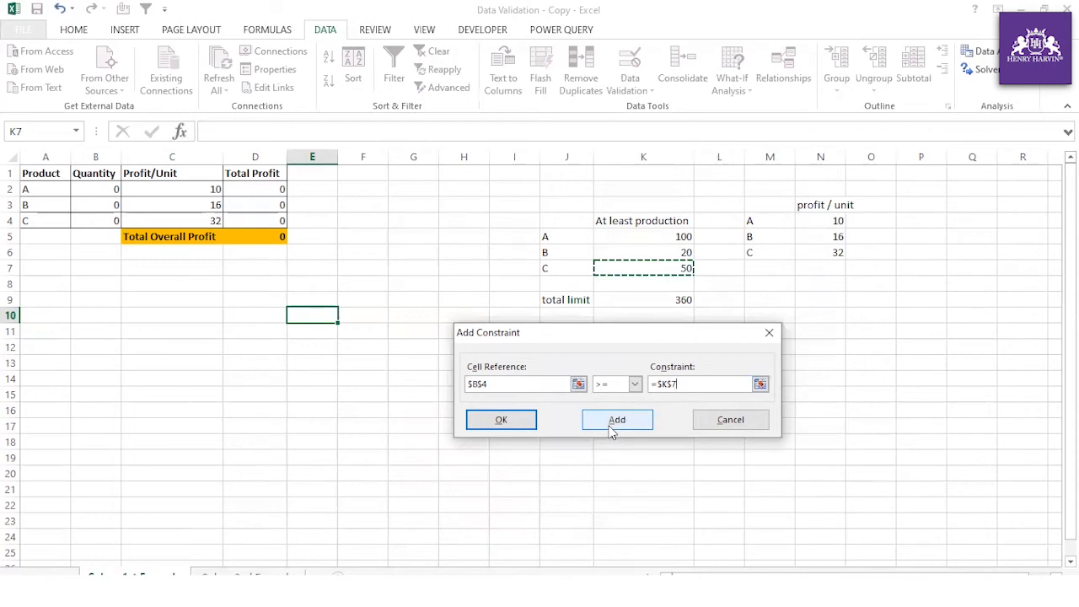
click(623, 426)
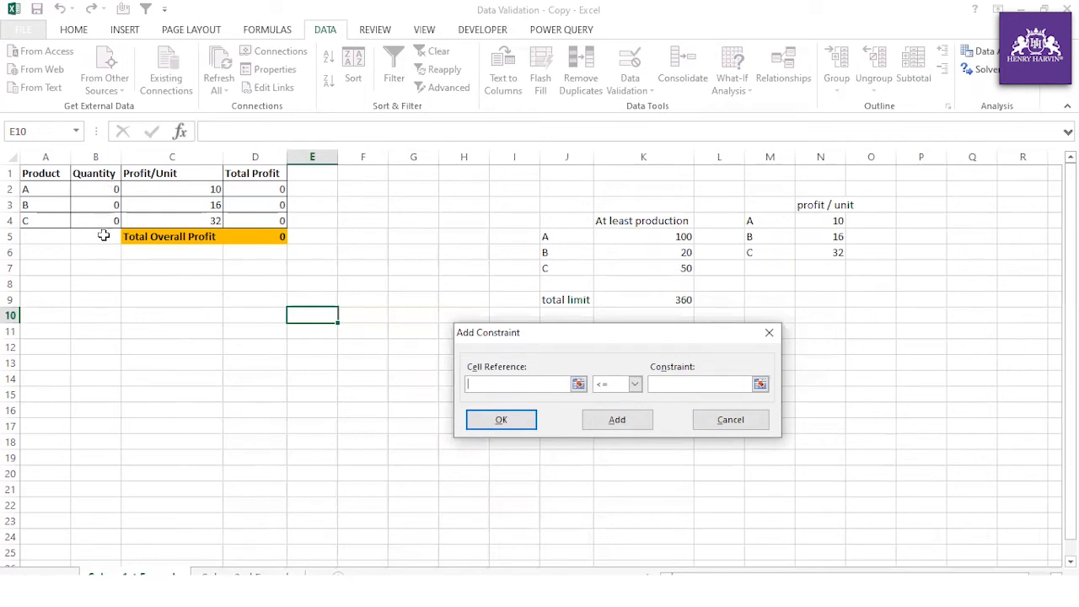
click(701, 422)
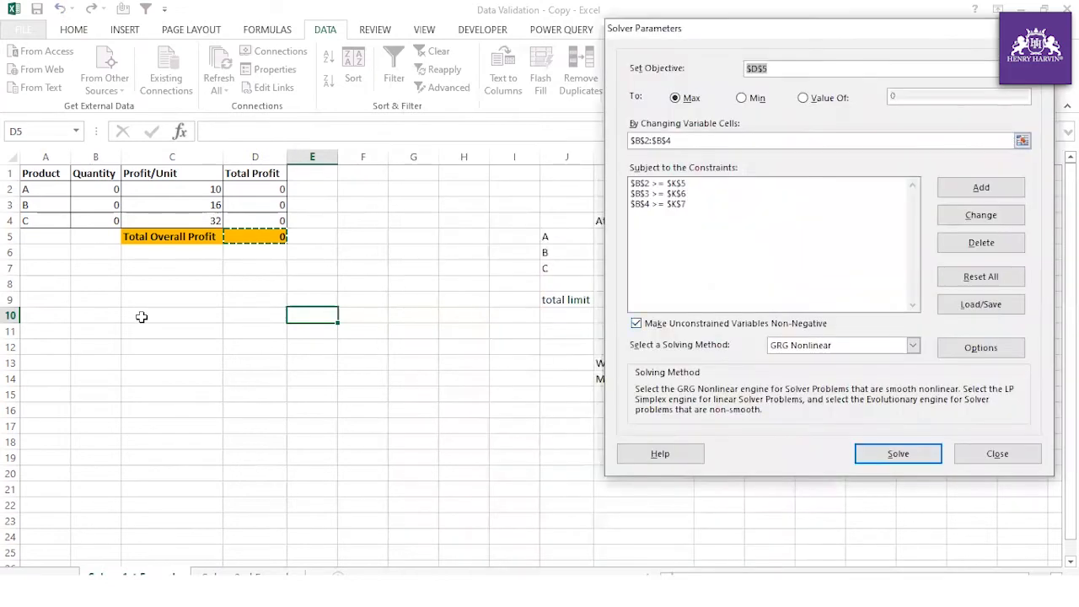
Leave Solver and total the three product quantities in B5 with =SUM(B2:B4).
click(143, 315)
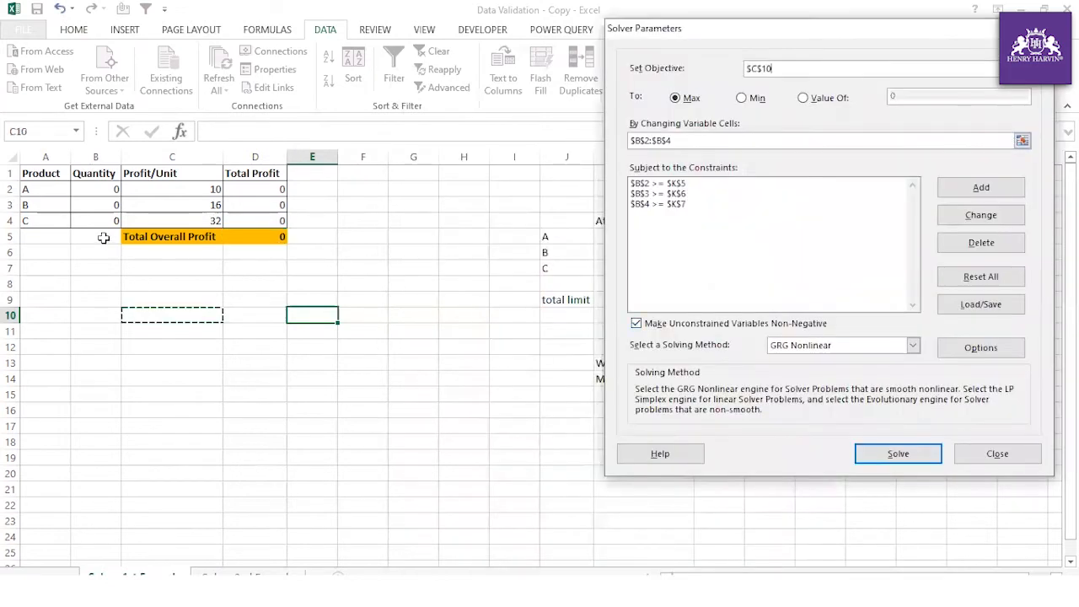
click(103, 238)
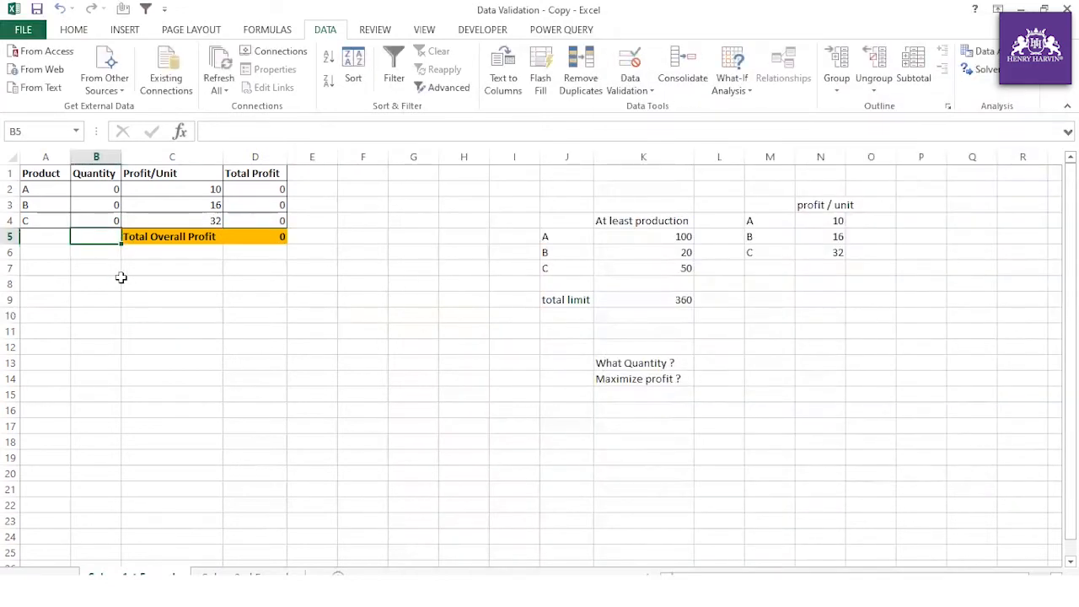
text(=sum)
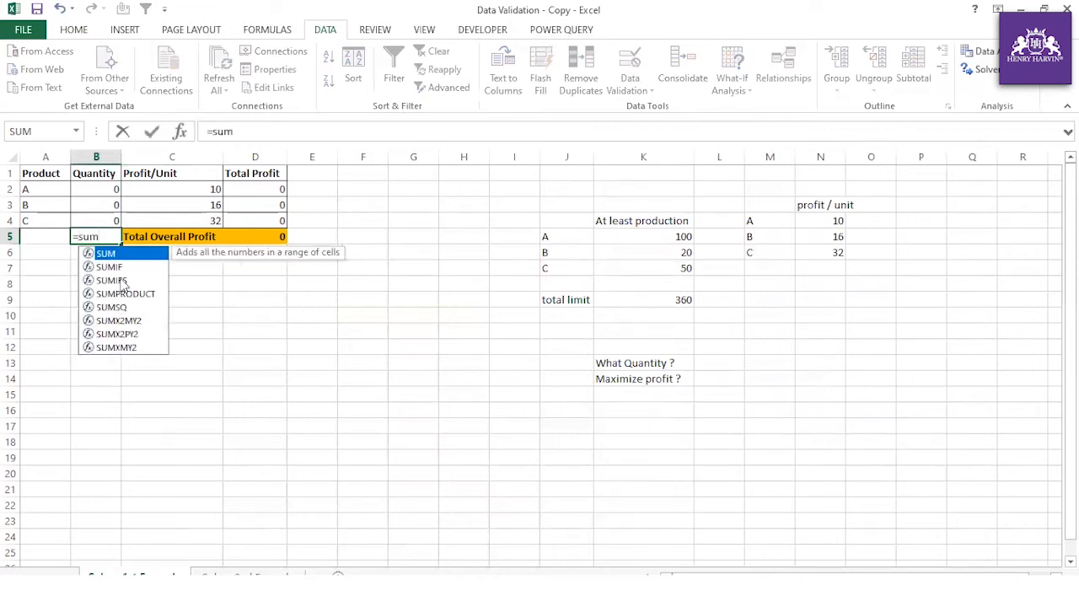
text(()
drag(101, 189, 102, 217)
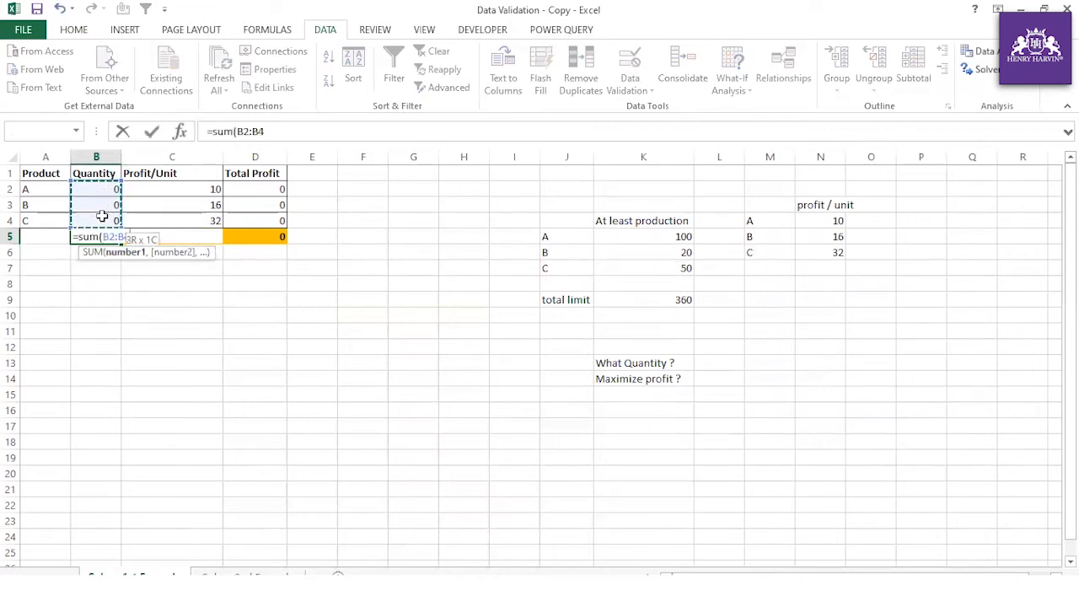
text())
key(Return)
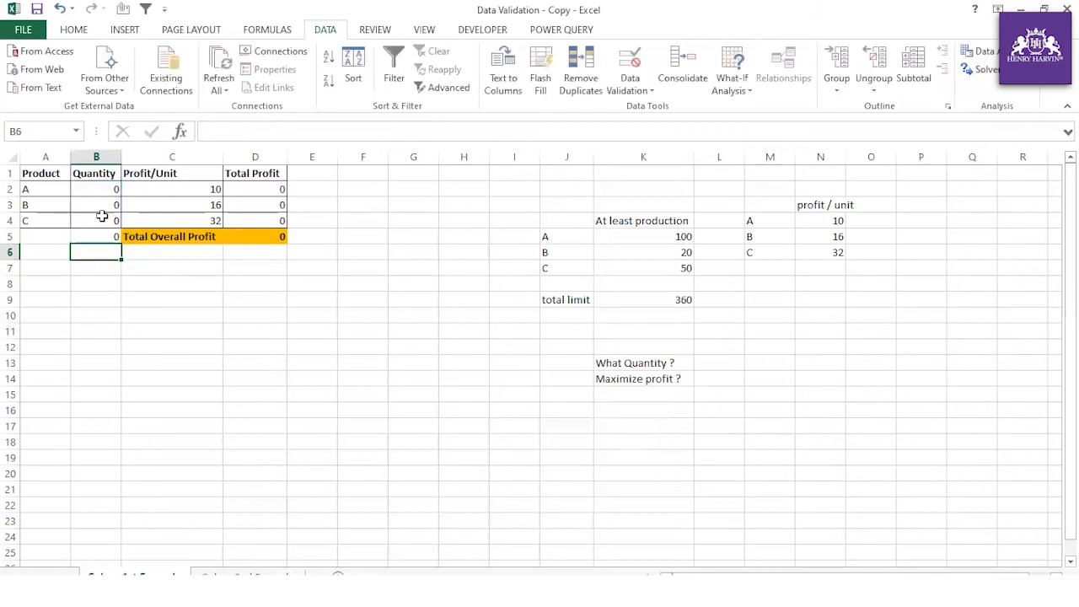
Reopen Solver and add a constraint requiring the total quantity in B5 to equal (=) the total limit in K9.
click(98, 237)
click(992, 72)
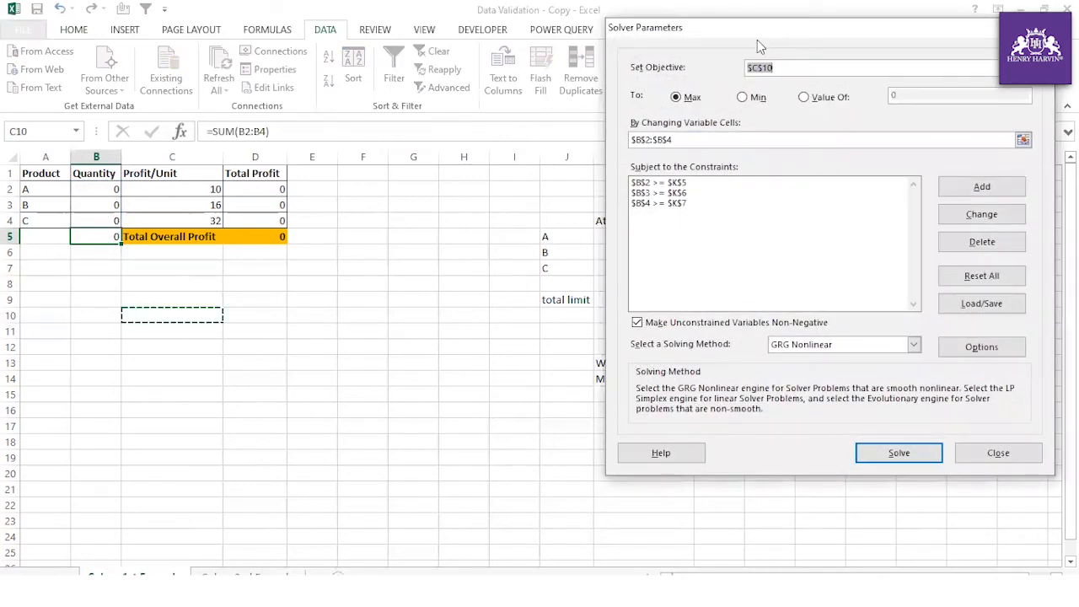
drag(758, 39, 666, 68)
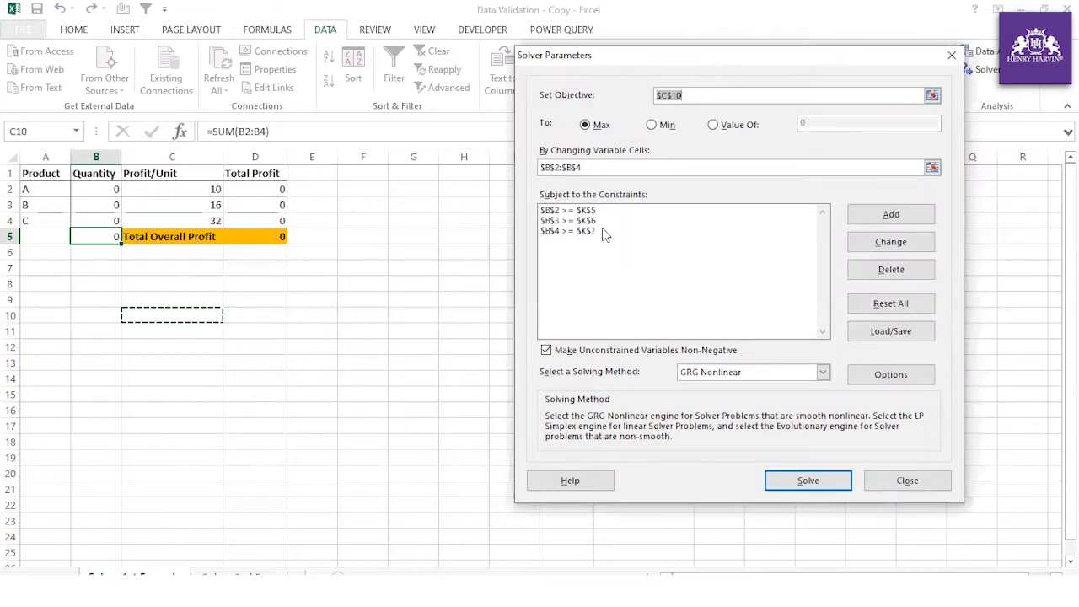
click(899, 217)
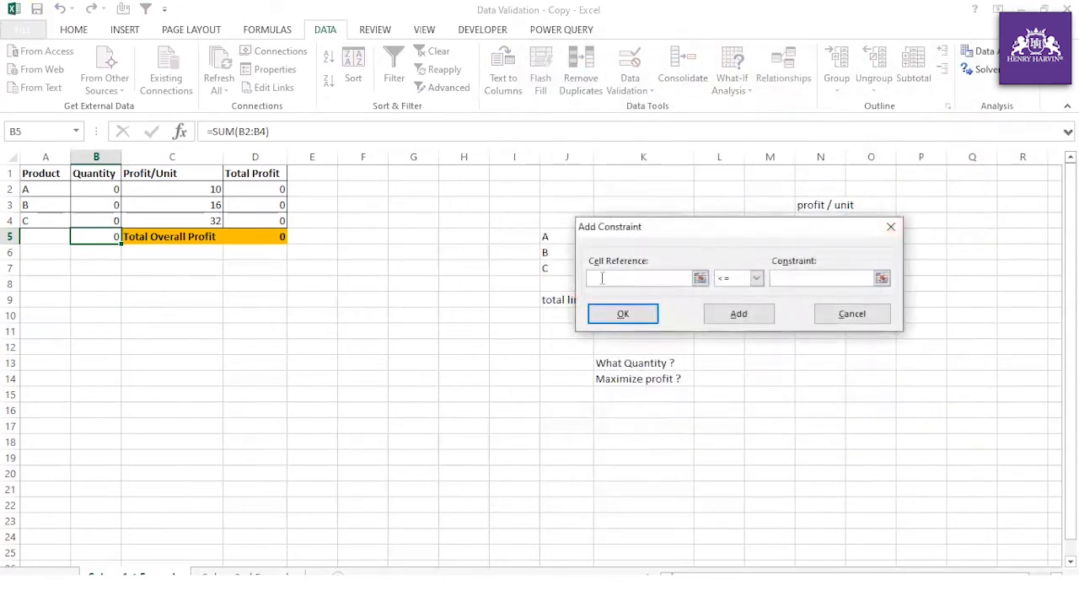
click(96, 237)
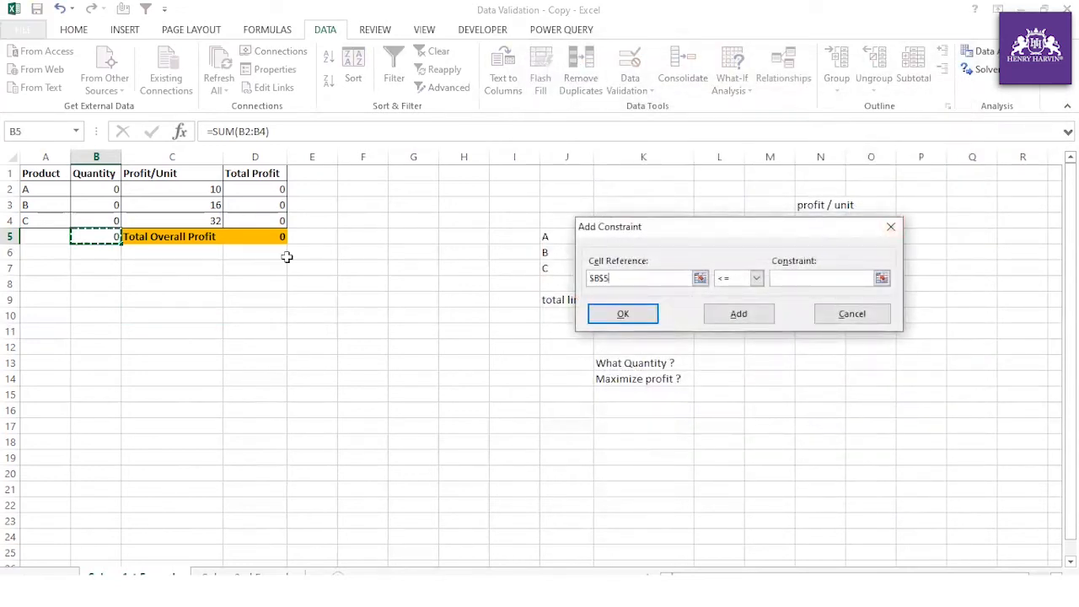
click(756, 279)
click(733, 302)
drag(628, 227, 350, 124)
click(650, 301)
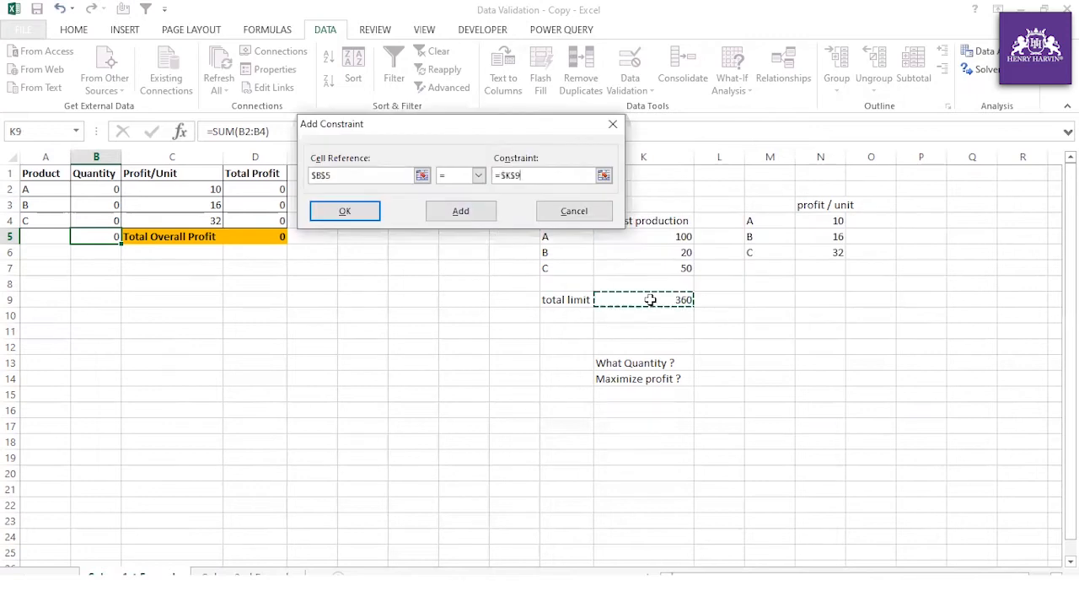
click(341, 215)
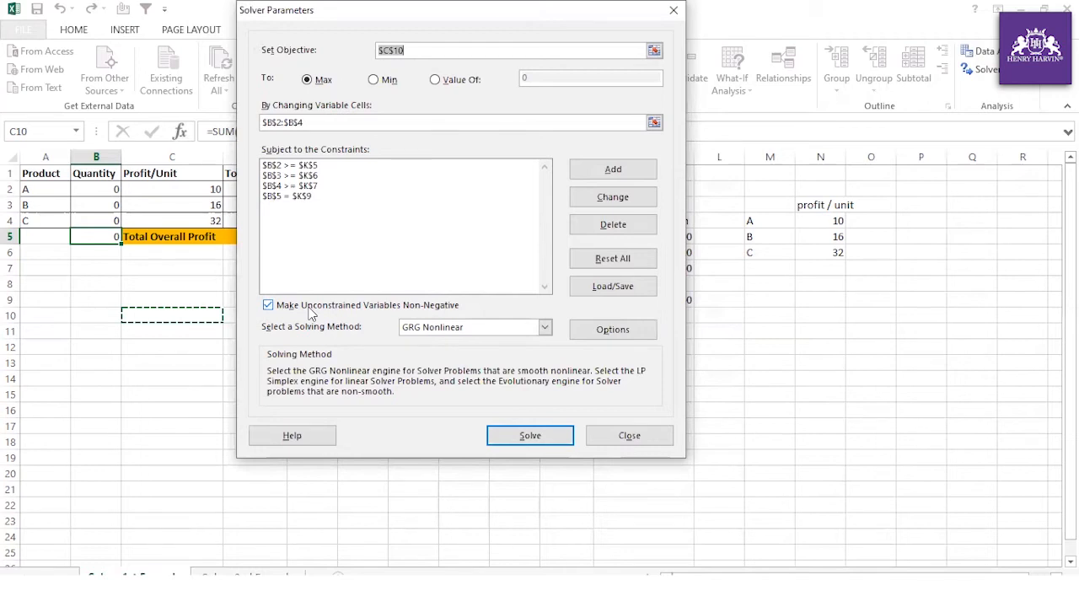
click(440, 330)
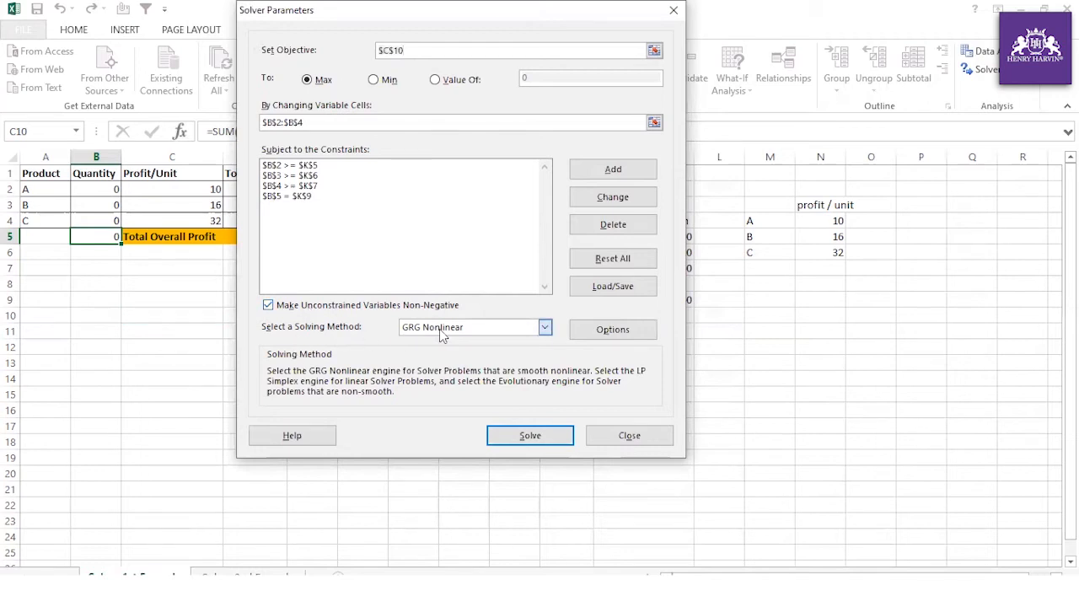
click(442, 333)
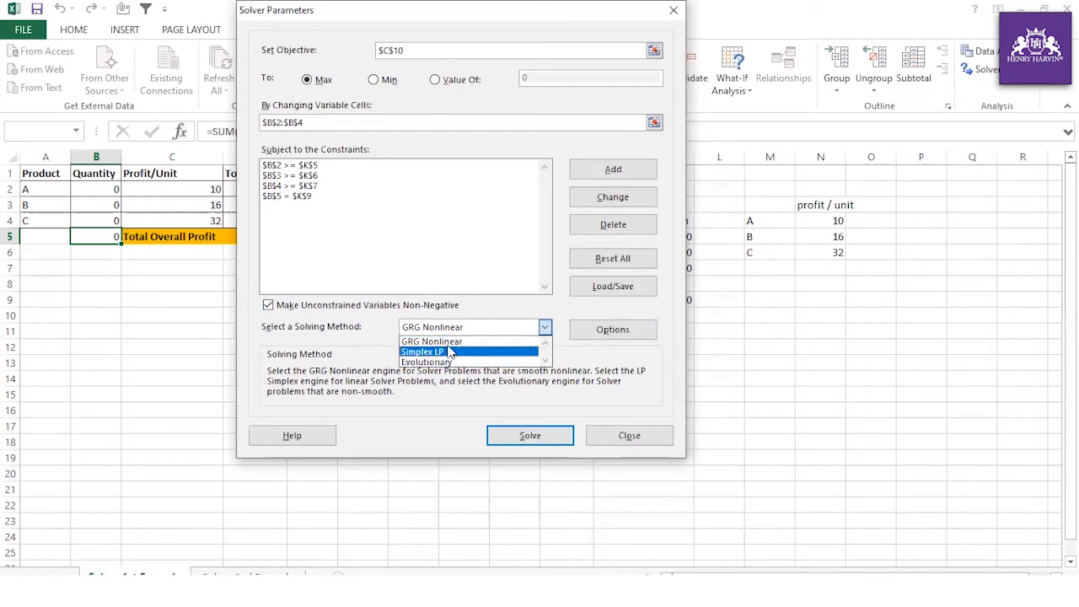
click(448, 343)
click(468, 333)
click(451, 353)
click(545, 328)
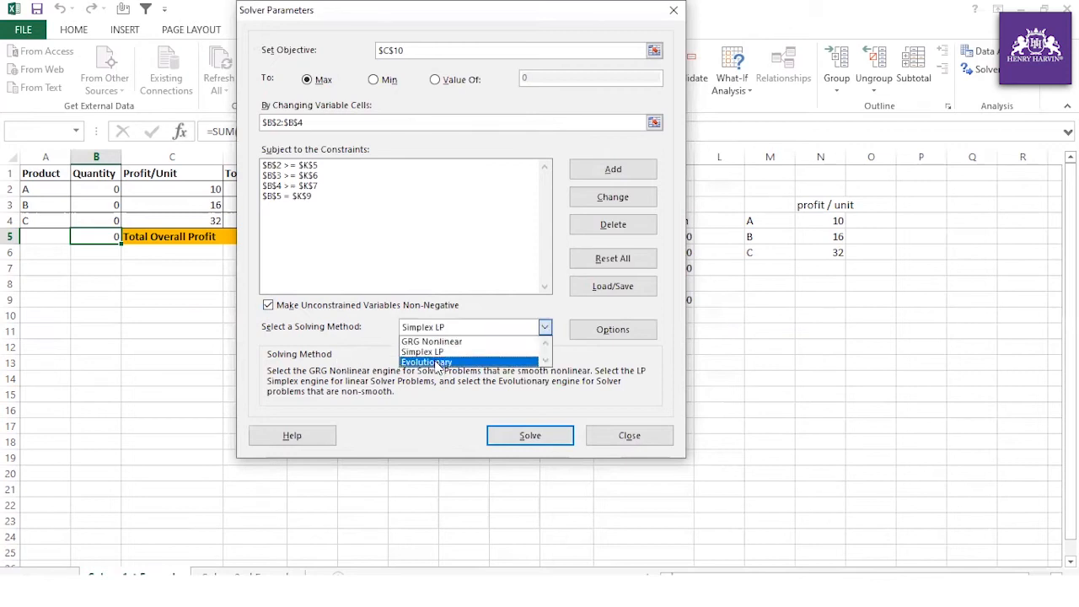
click(439, 363)
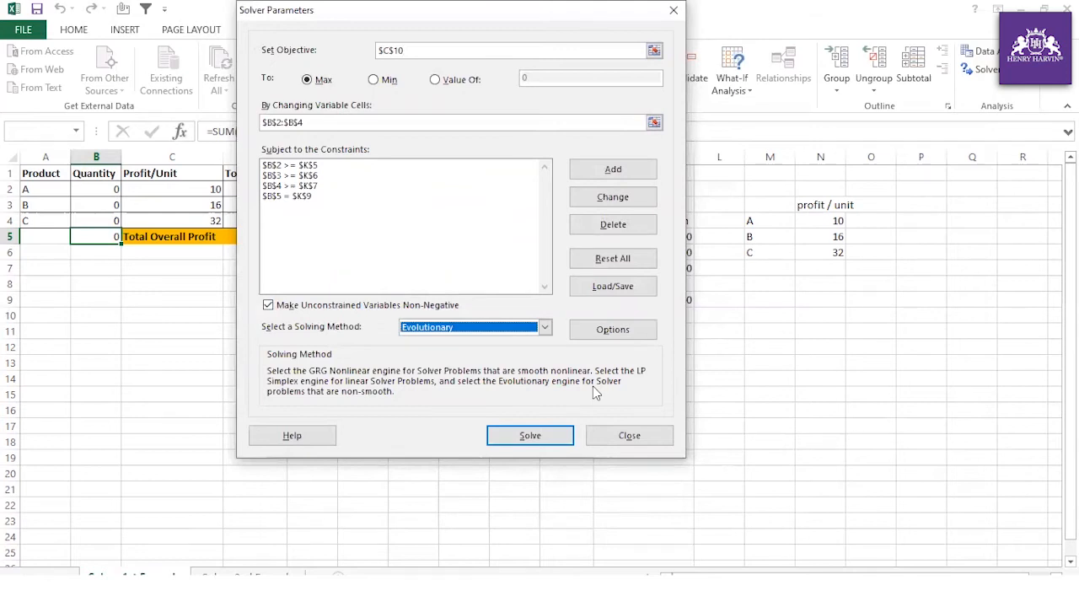
Set the Solver's solving method to Simplex LP and try to solve the model.
click(545, 327)
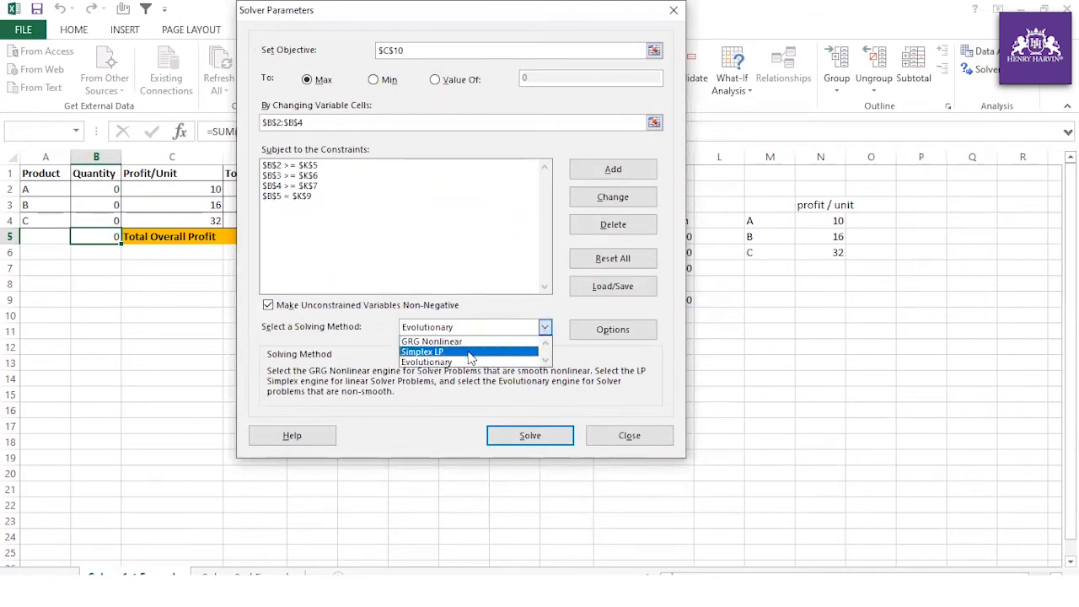
click(469, 351)
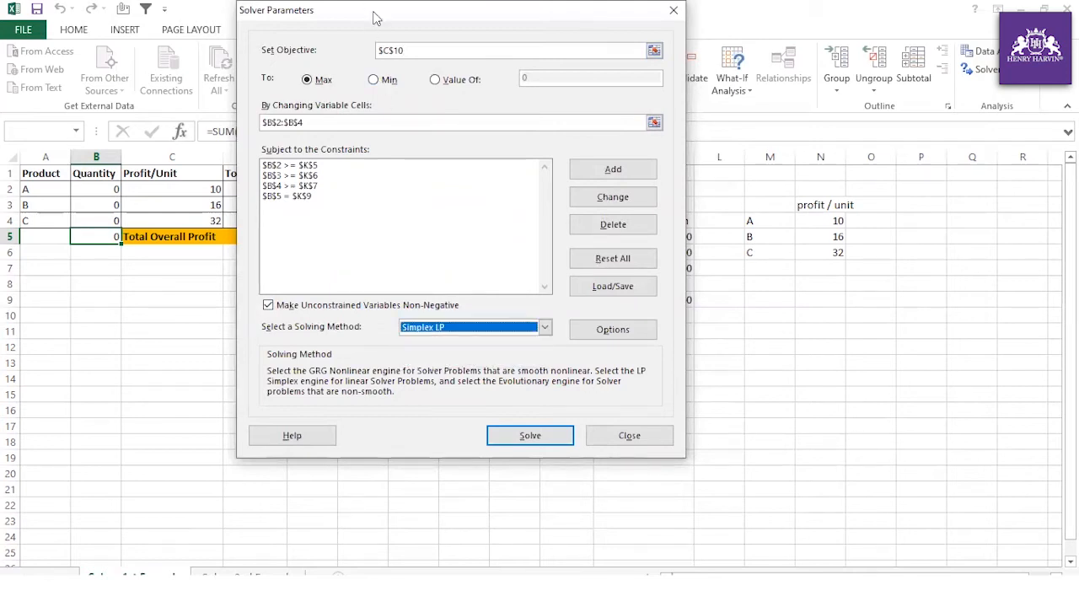
drag(376, 17, 599, 48)
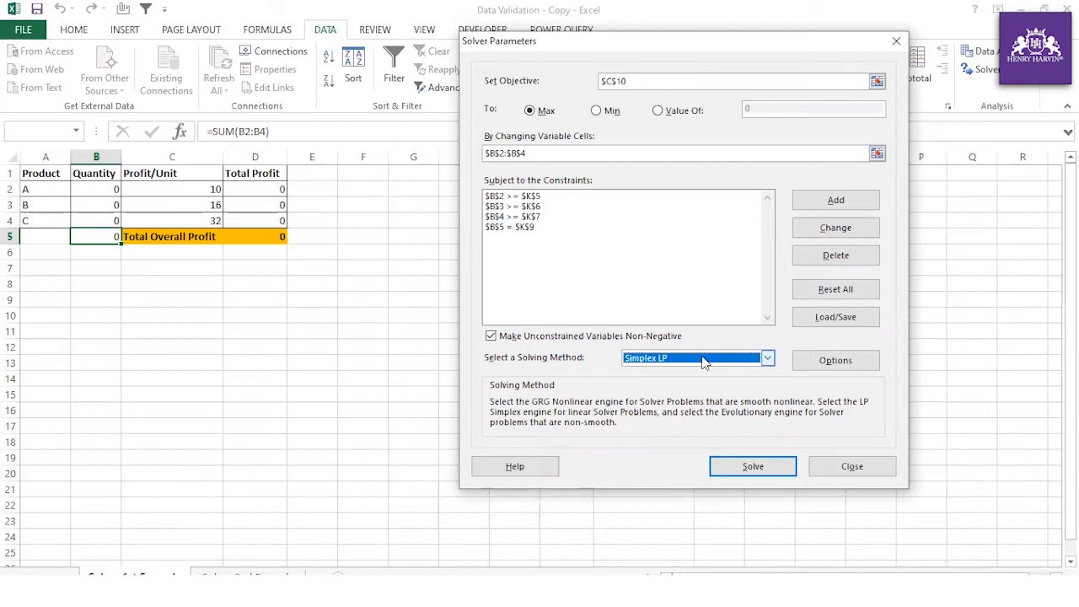
click(771, 473)
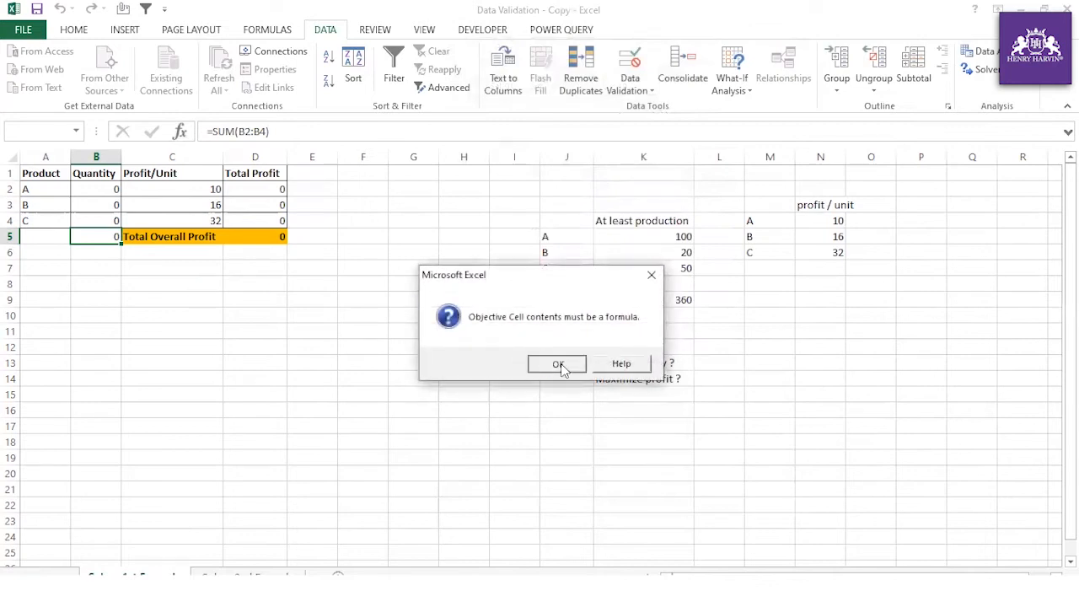
click(558, 365)
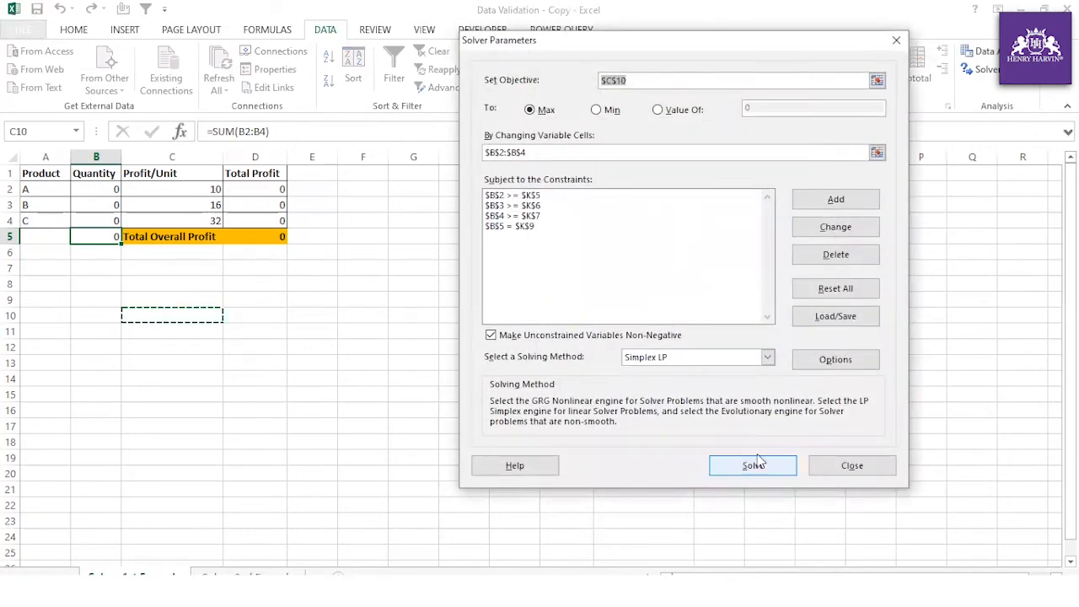
Replace the Solver objective with the overall profit cell D5, solve the model and keep the Solver solution.
click(640, 79)
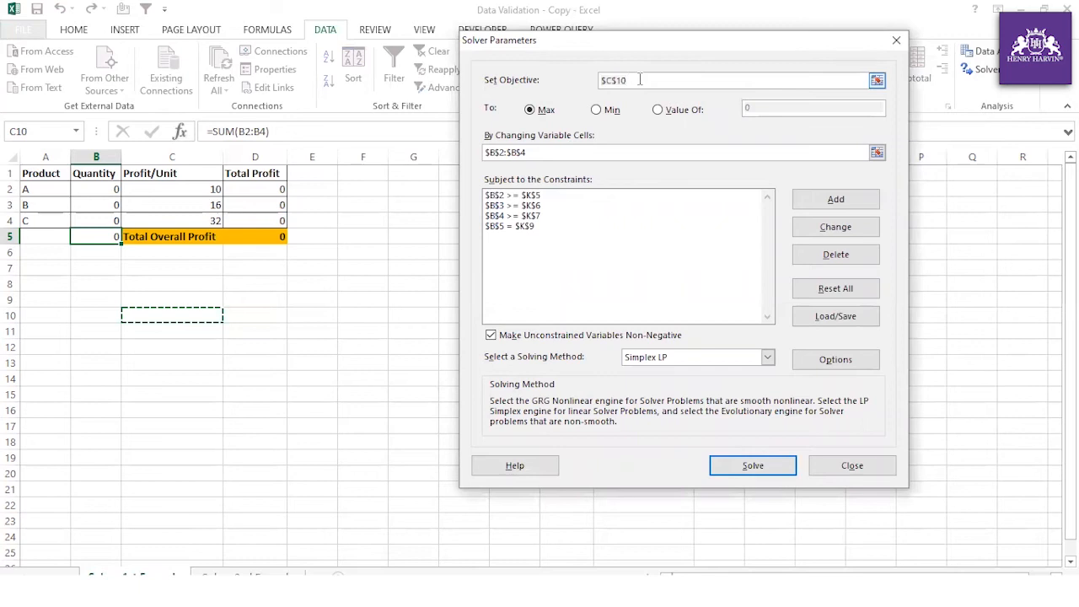
drag(646, 83, 539, 71)
key(BackSpace)
click(279, 237)
click(752, 468)
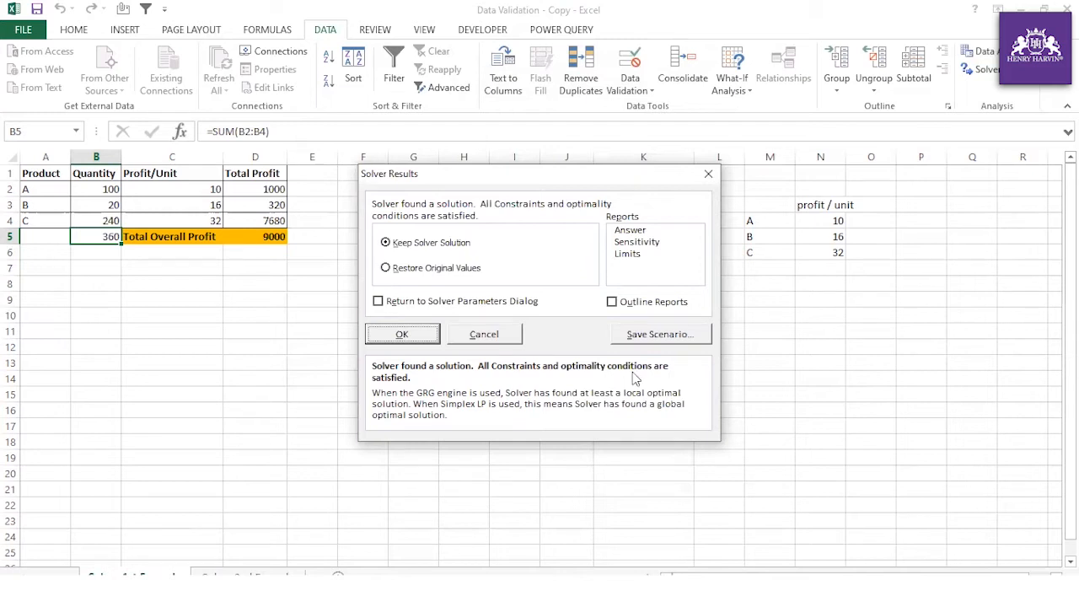
click(404, 334)
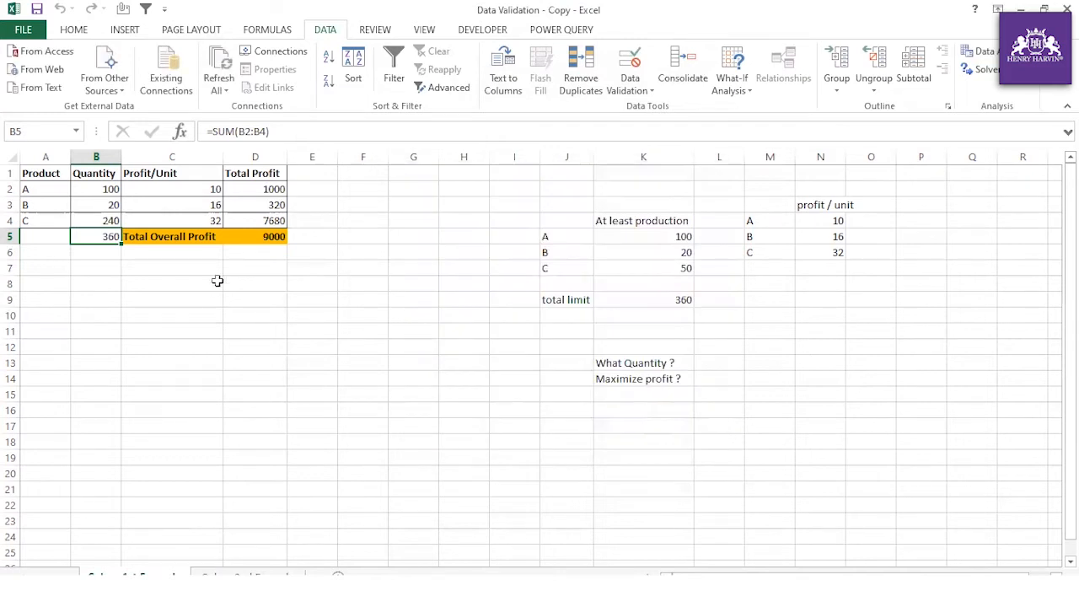
Check the overall profit and compare the solved quantities with each product's minimum production and the total limit.
click(250, 237)
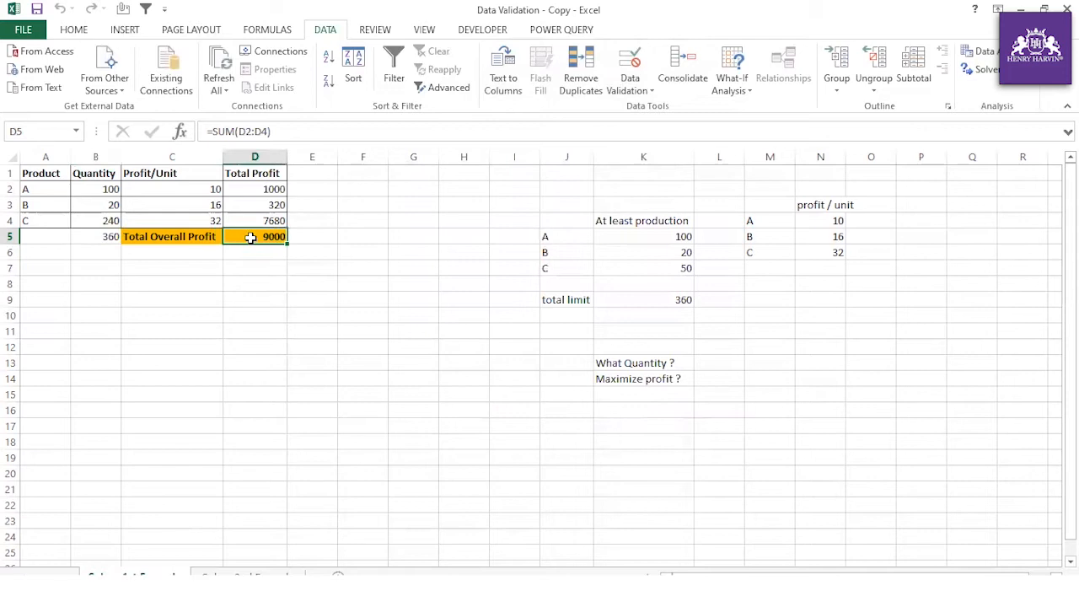
click(108, 237)
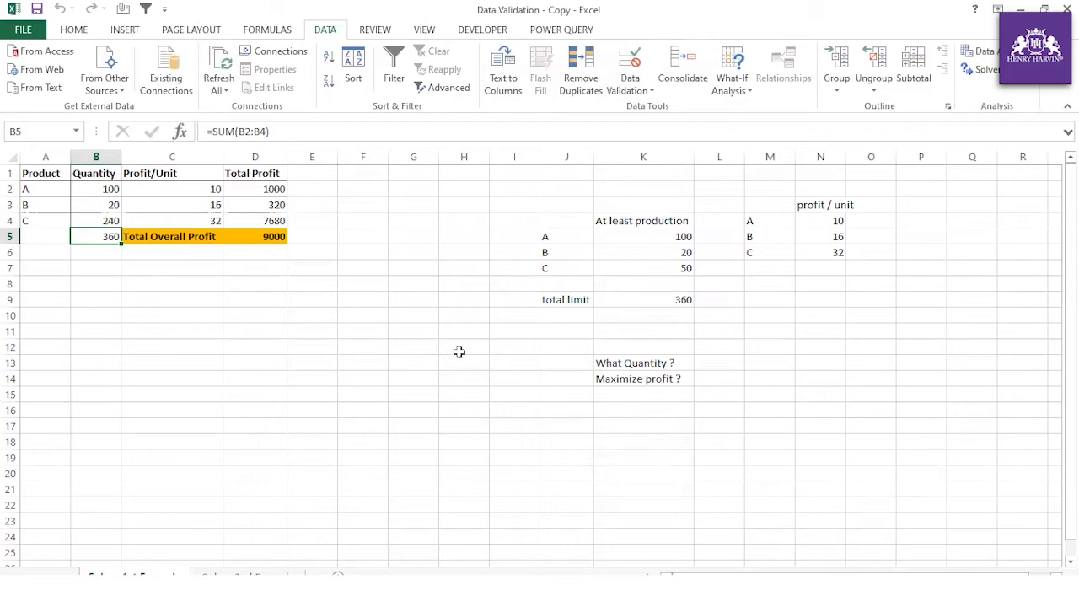
click(678, 299)
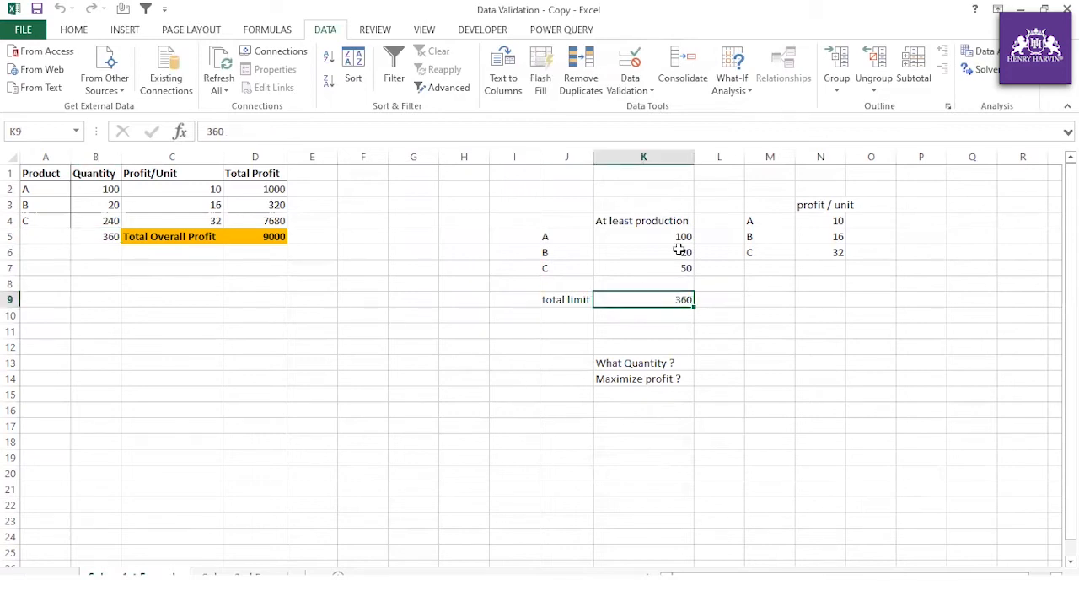
click(93, 186)
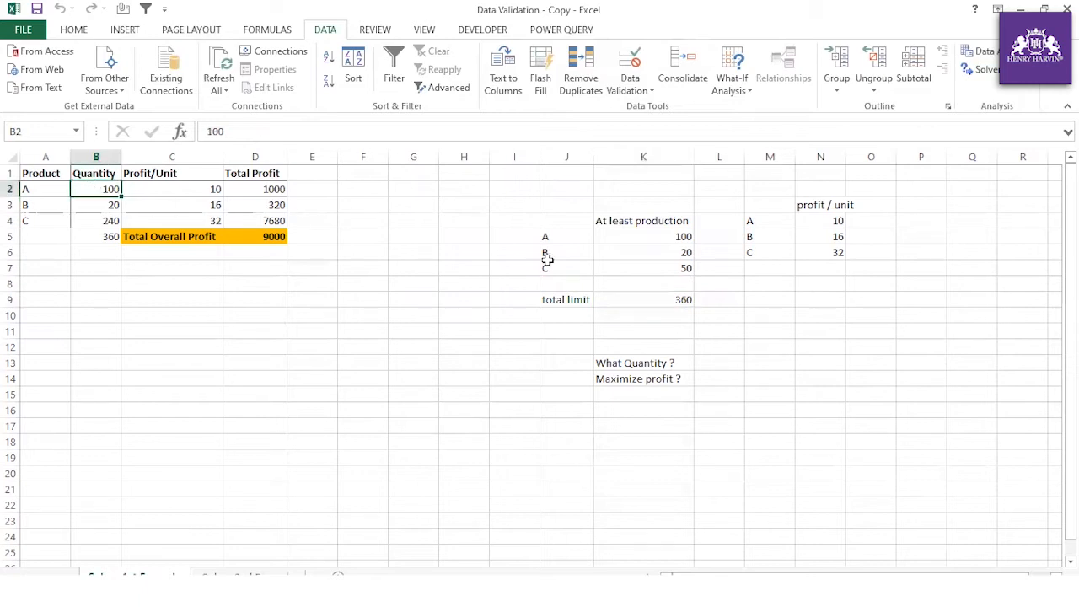
click(106, 206)
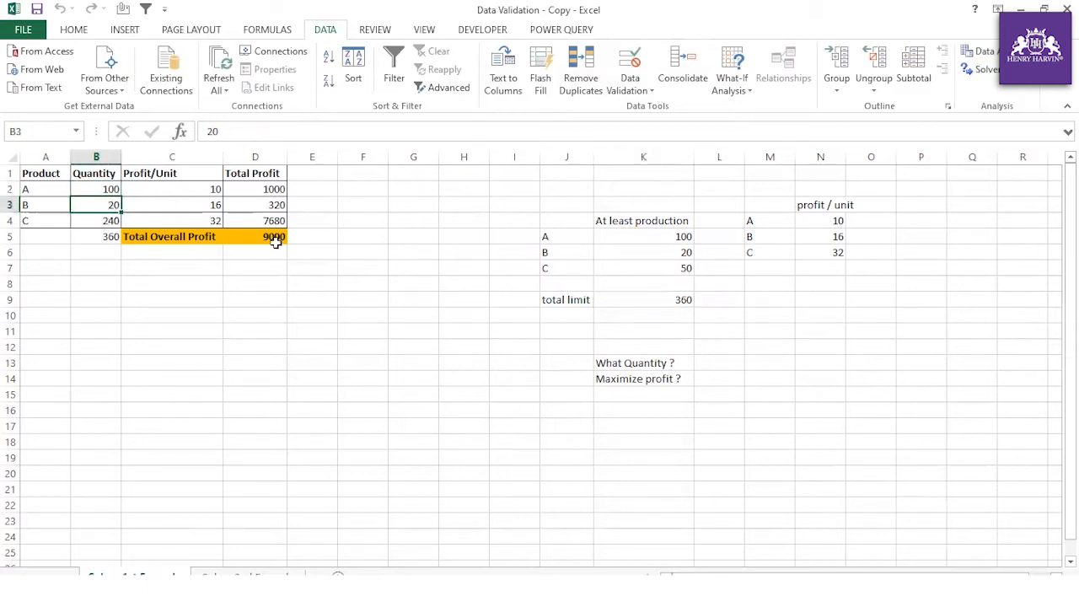
click(672, 269)
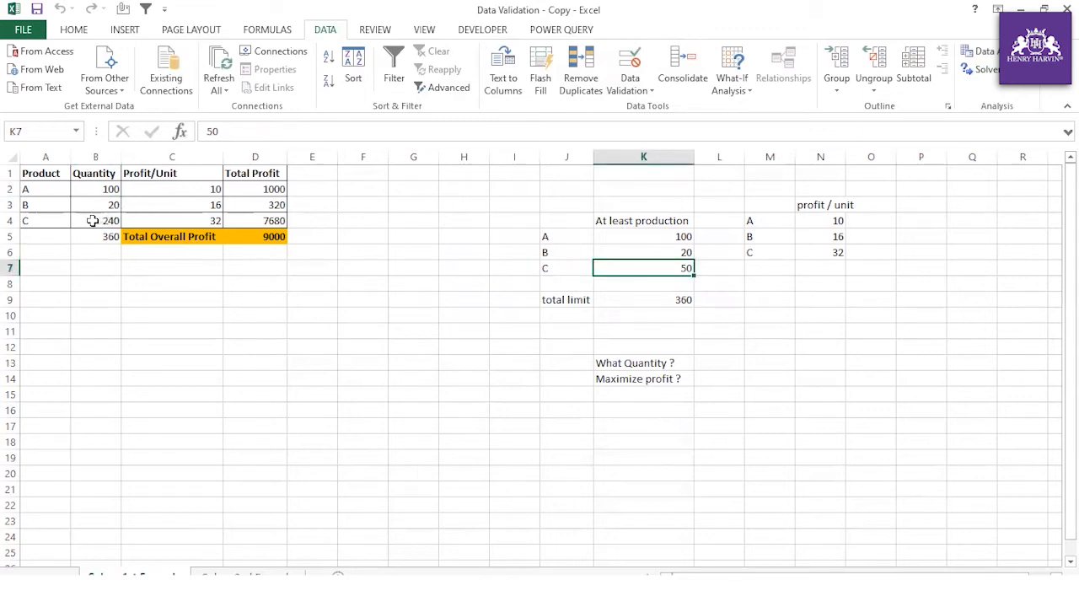
click(88, 220)
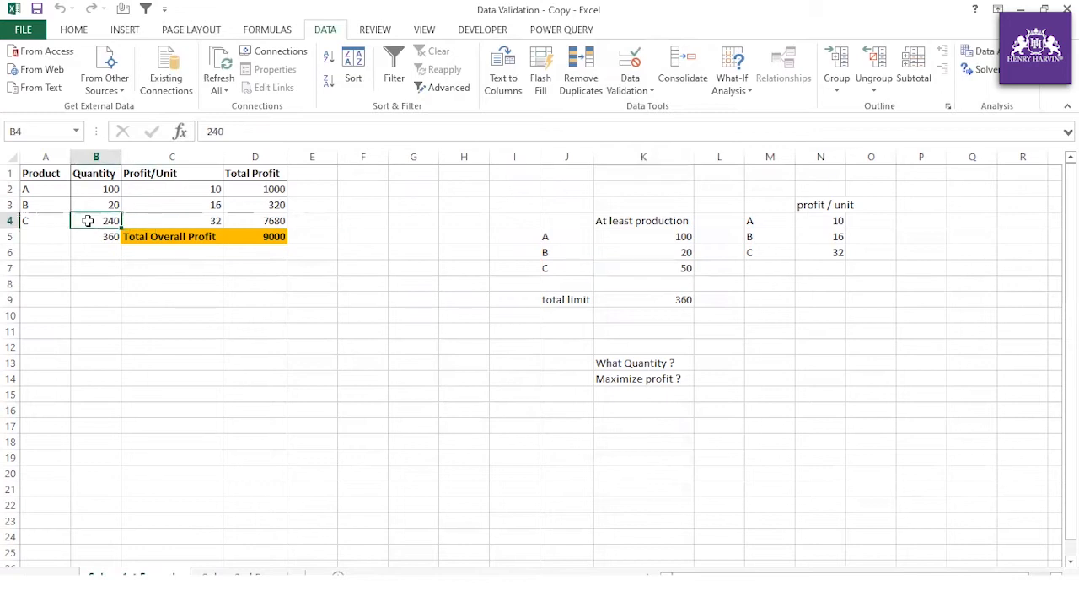
Switch the Solver's solving method to GRG Nonlinear, solve the overall profit model again and keep the solution.
click(267, 237)
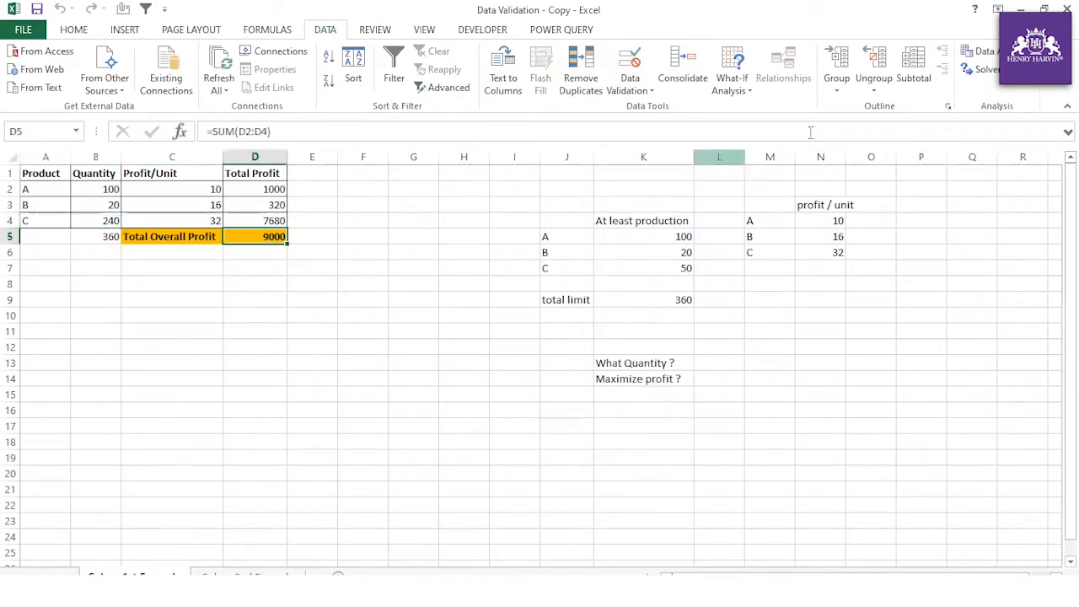
click(985, 70)
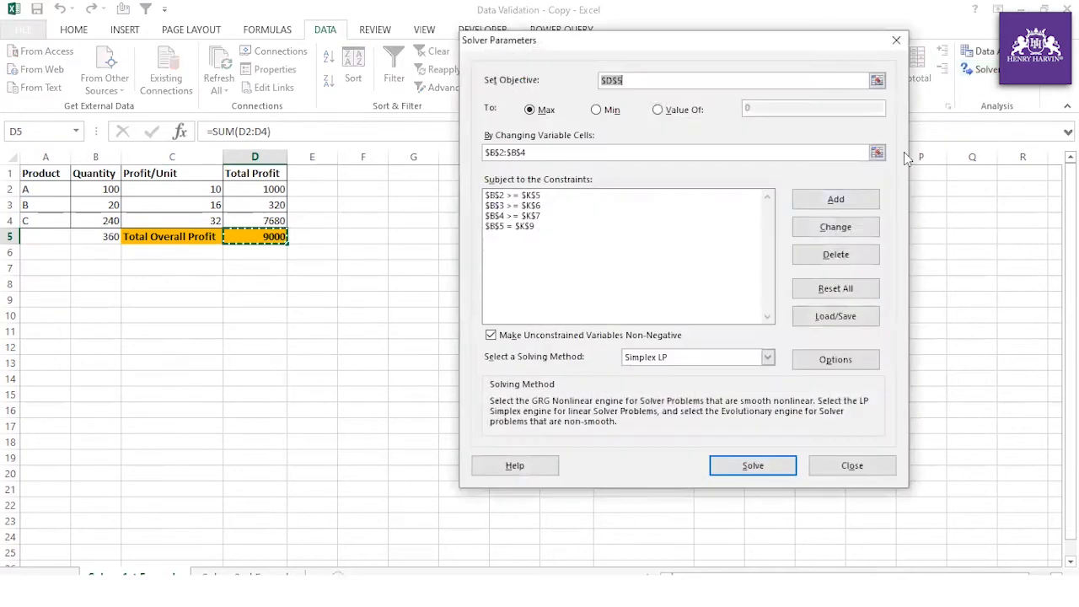
click(657, 358)
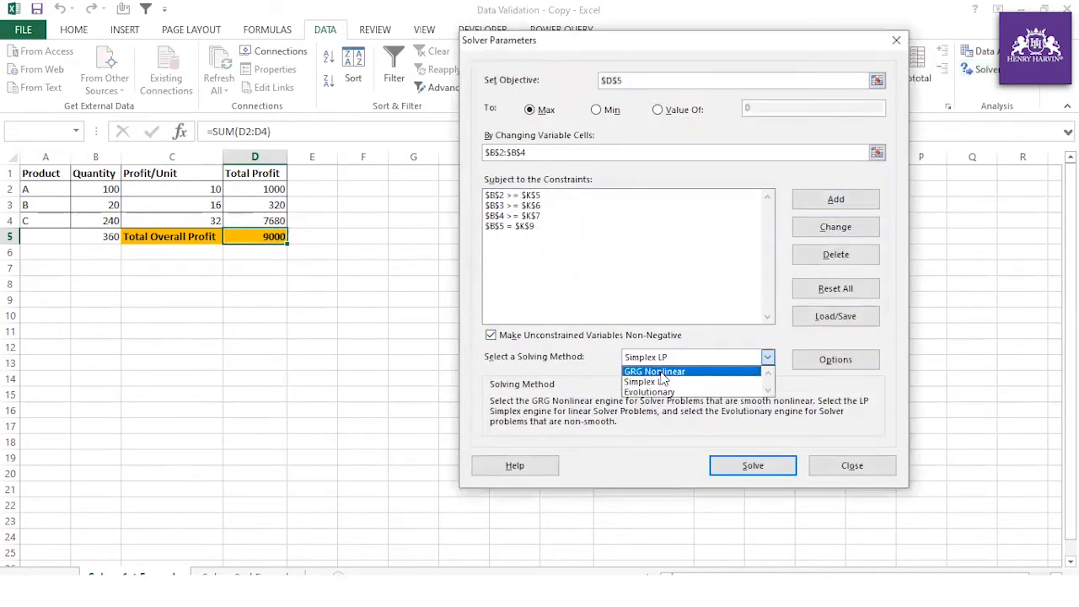
click(663, 378)
click(740, 461)
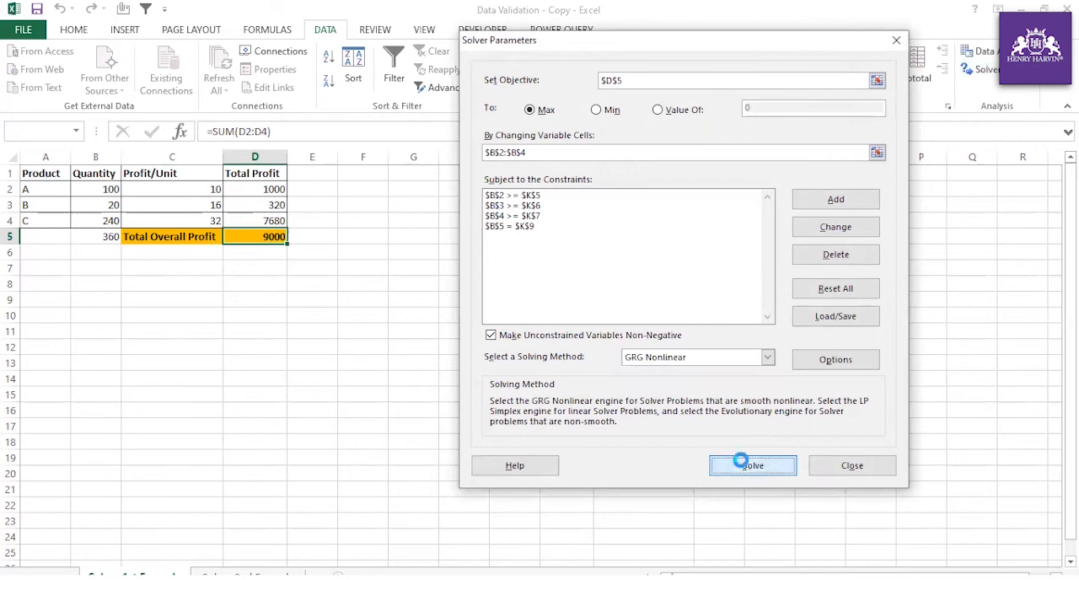
click(426, 335)
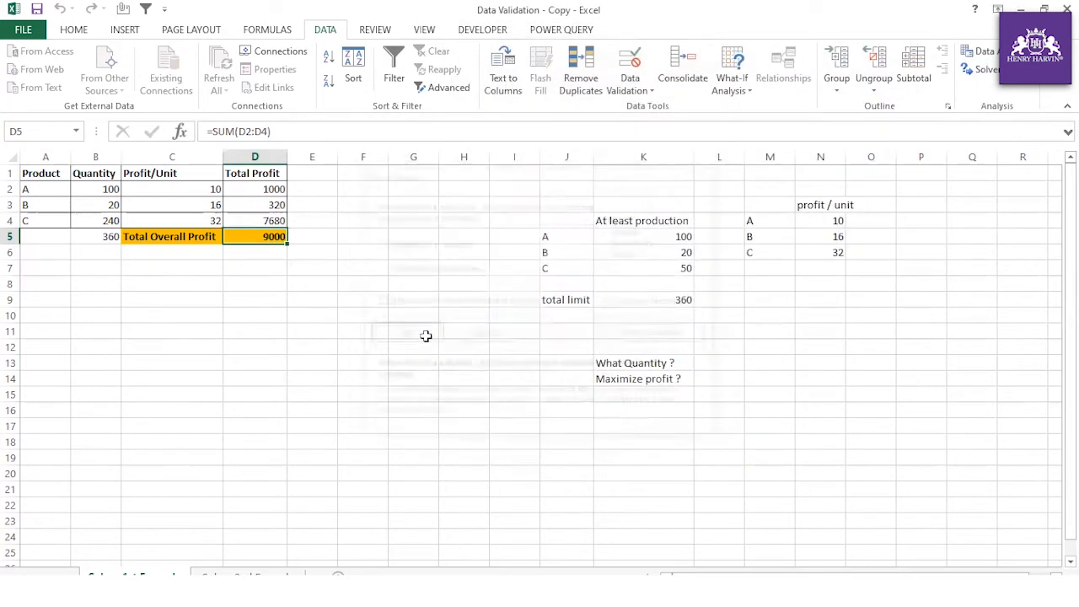
Reset the quantities of products A, B and C in B2:B4 to 0.
click(167, 266)
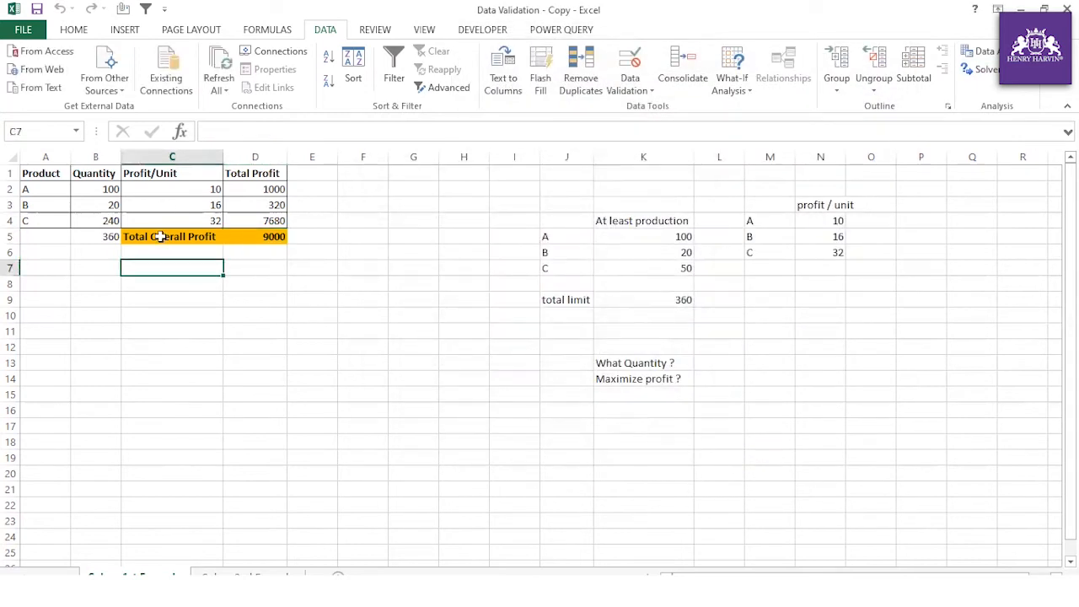
click(100, 193)
text(0)
click(108, 208)
text(0)
click(112, 224)
text(0)
click(148, 283)
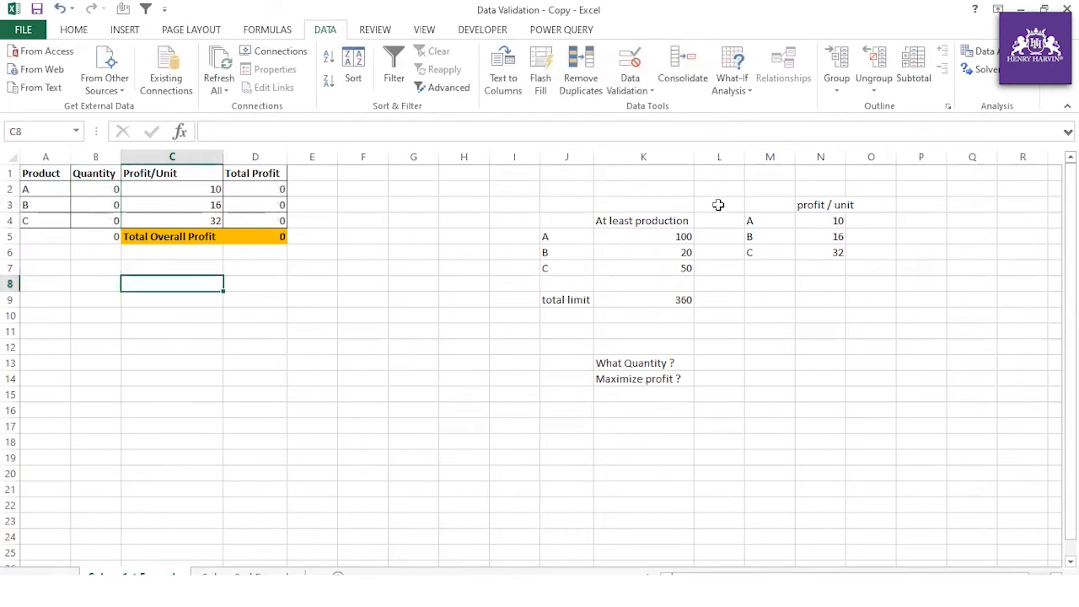
Run Solver from the zeroed quantities with GRG Nonlinear and keep the Solver solution.
click(984, 69)
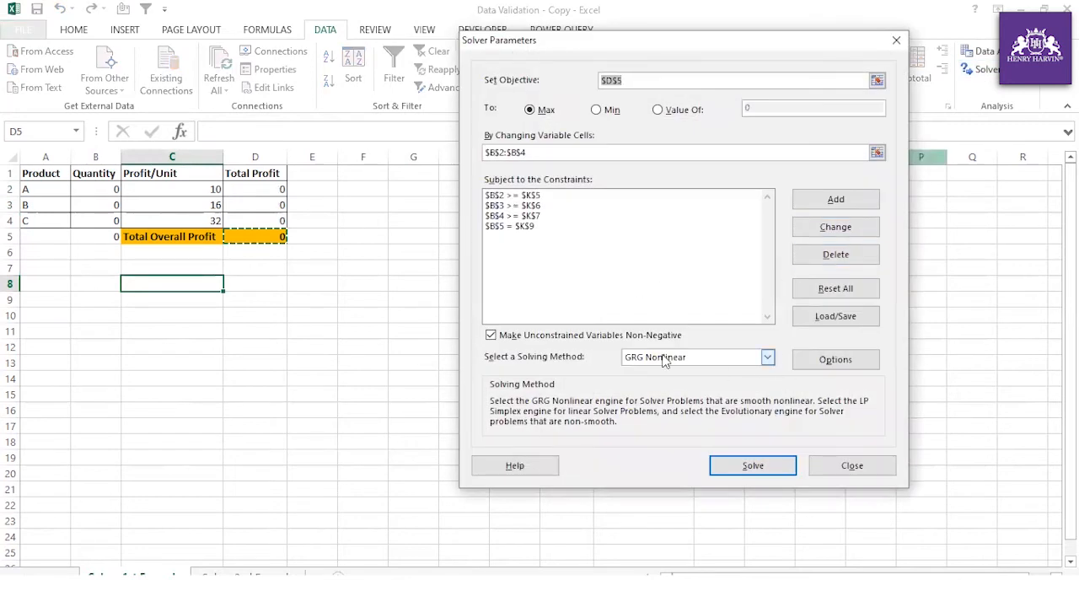
click(631, 81)
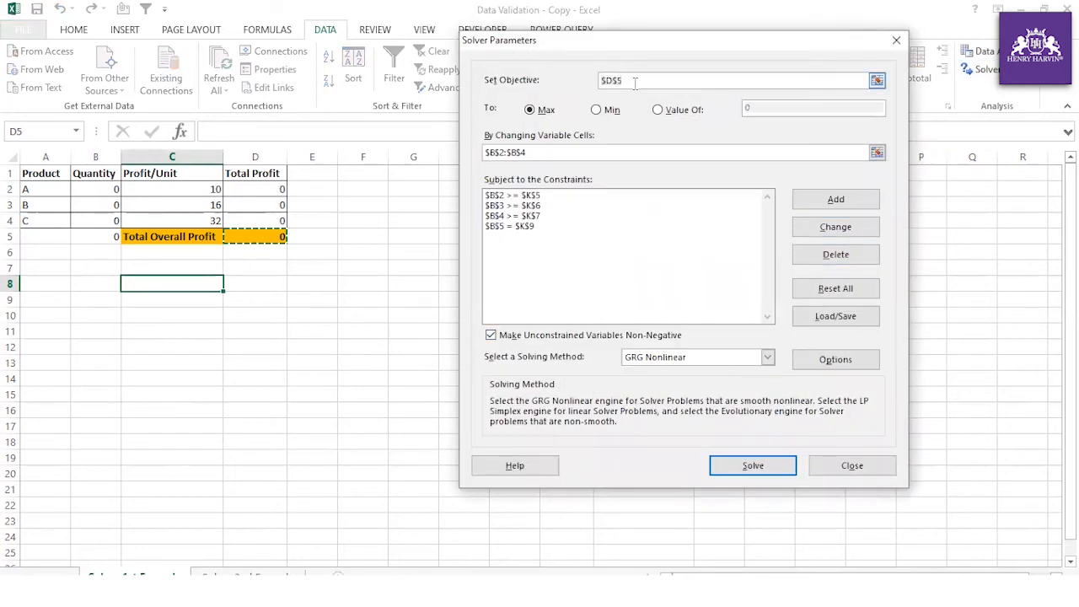
click(754, 465)
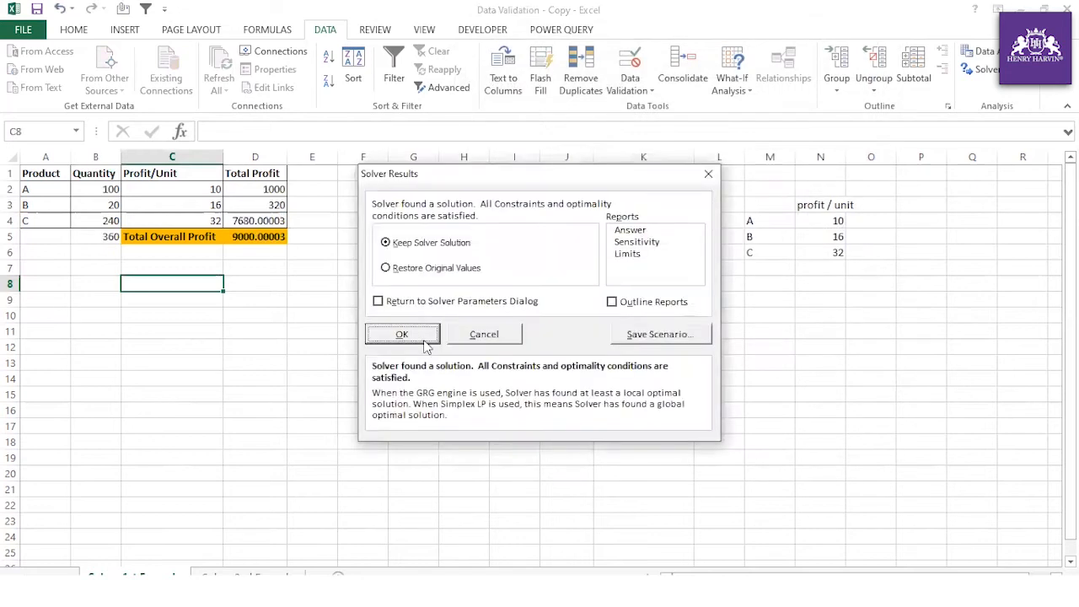
click(403, 335)
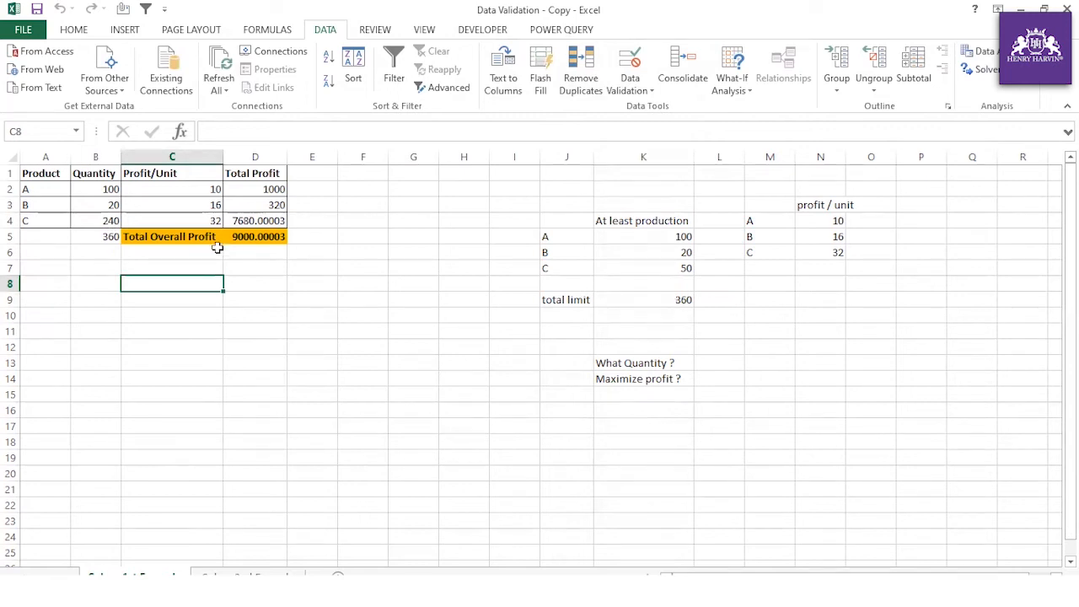
Examine product C's minimum, profit formula, unit profit and exact solved quantity in the results.
click(683, 268)
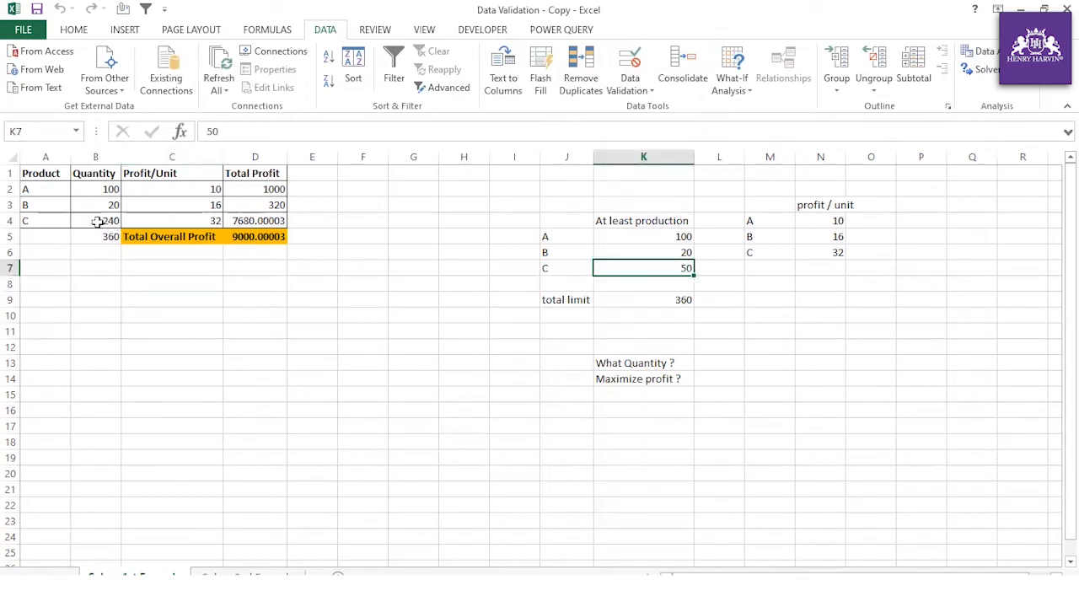
drag(90, 184, 245, 217)
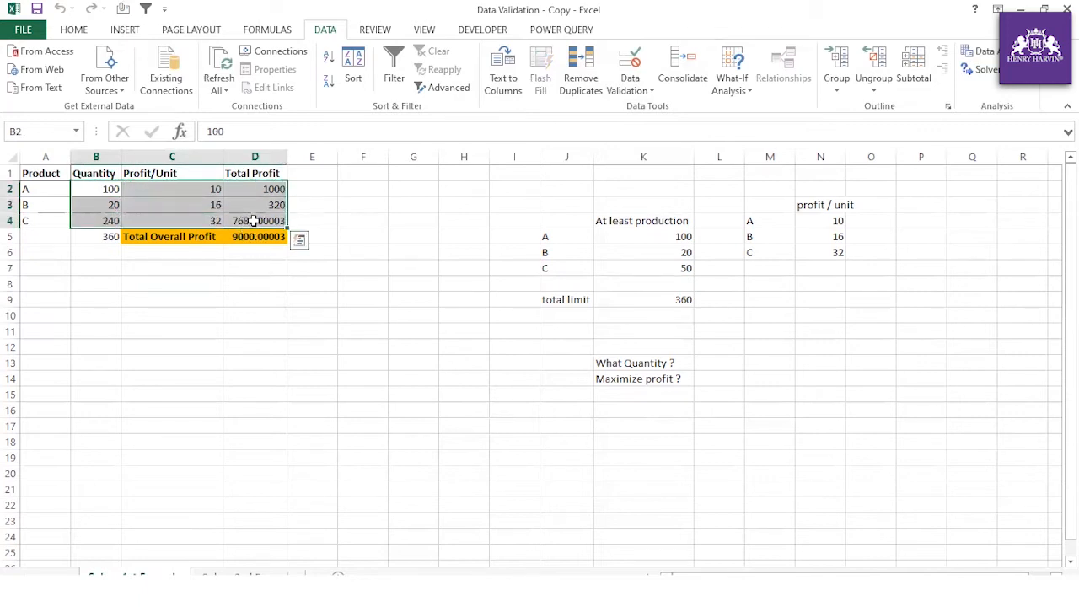
click(254, 220)
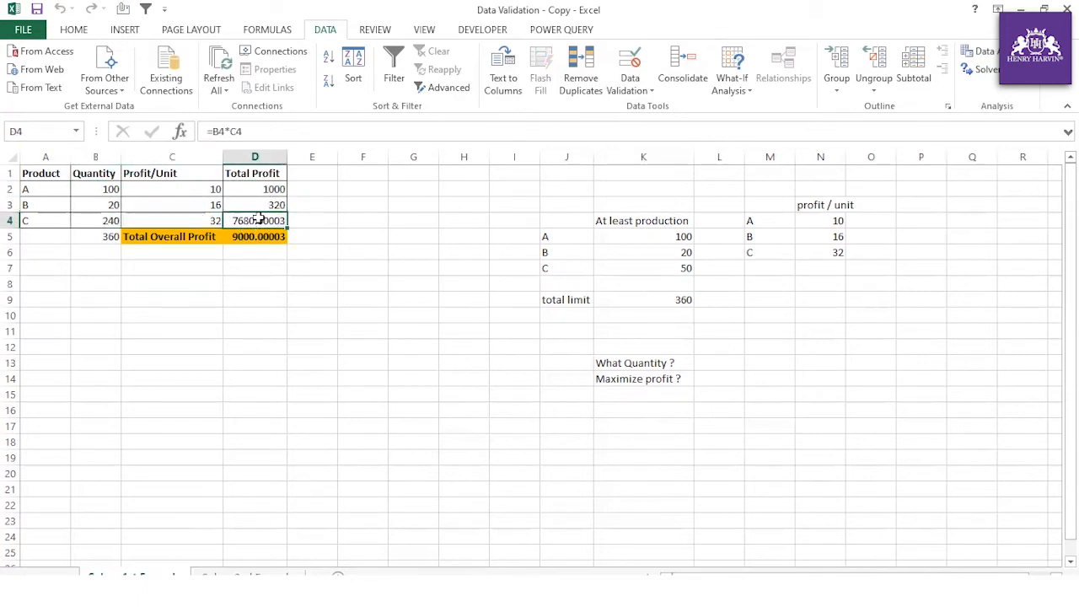
click(200, 216)
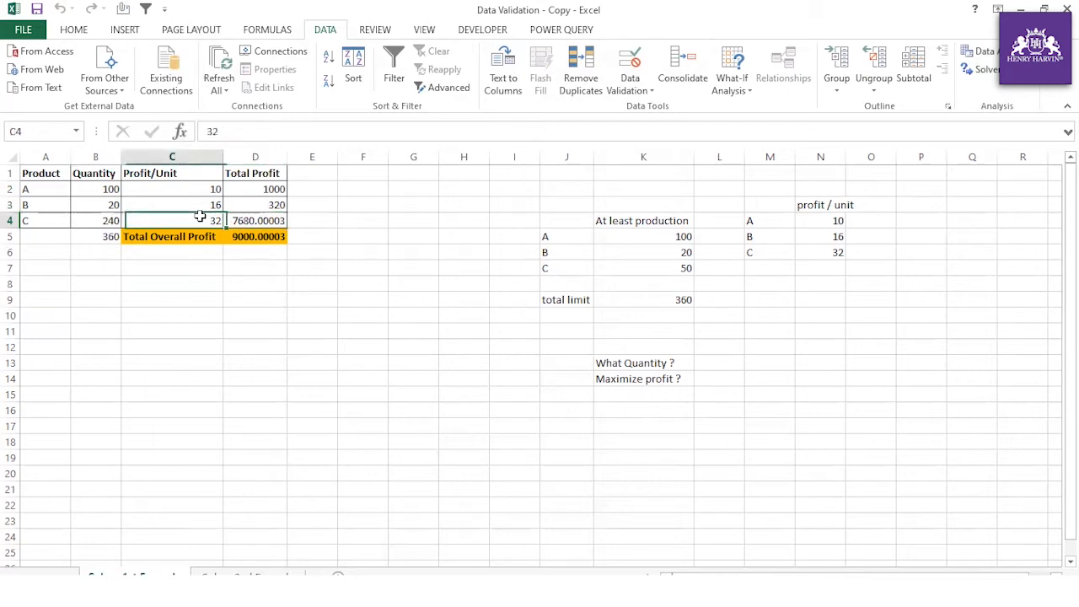
click(110, 219)
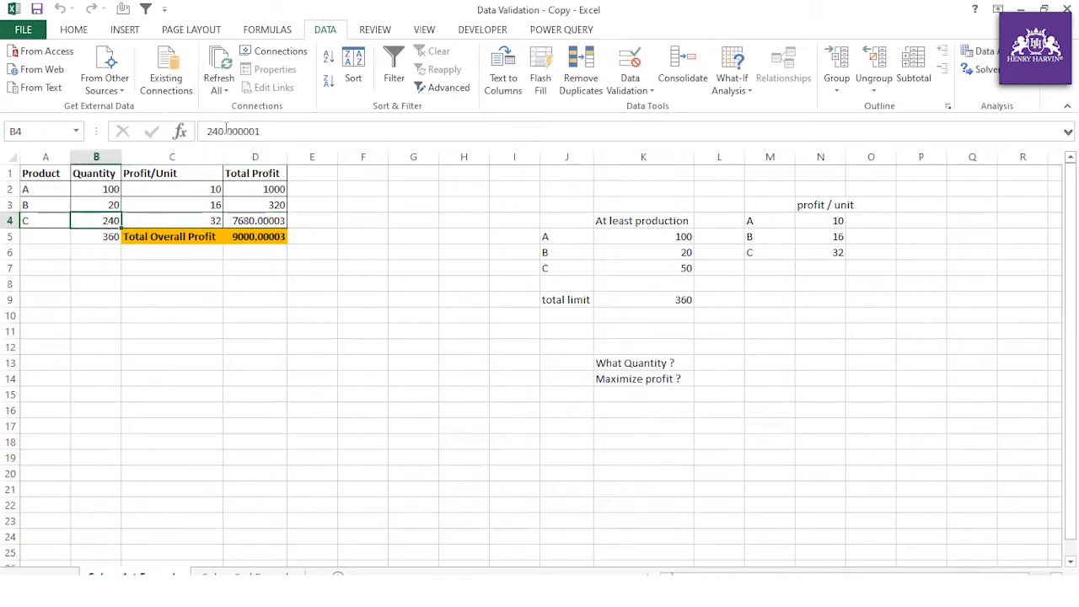
Change the Solver's solving method to Simplex LP, solve the model again and keep the solution.
click(240, 286)
click(985, 69)
click(707, 358)
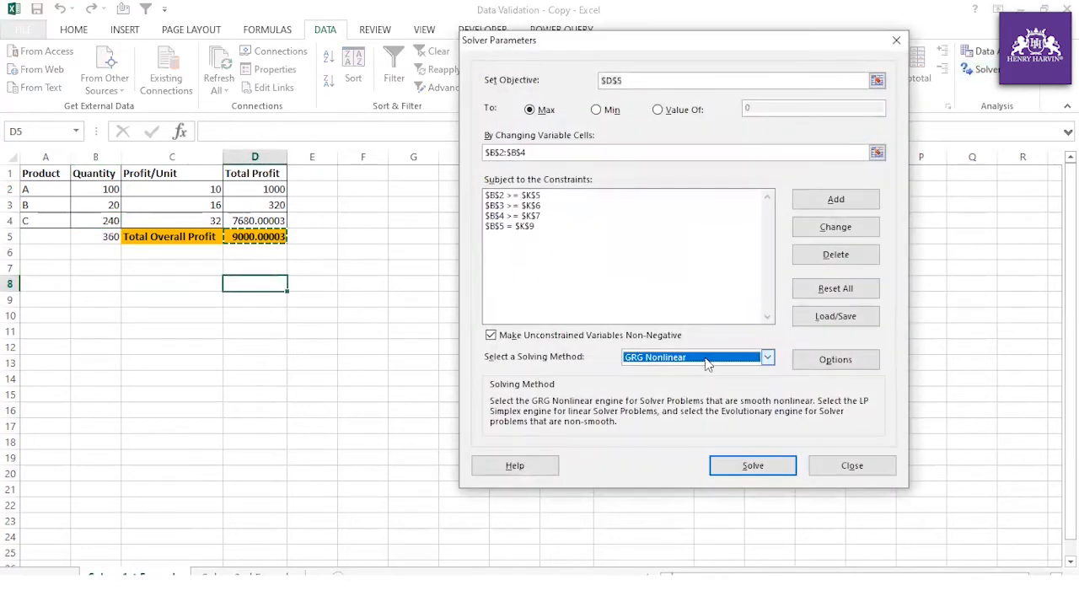
click(707, 358)
click(679, 376)
click(763, 464)
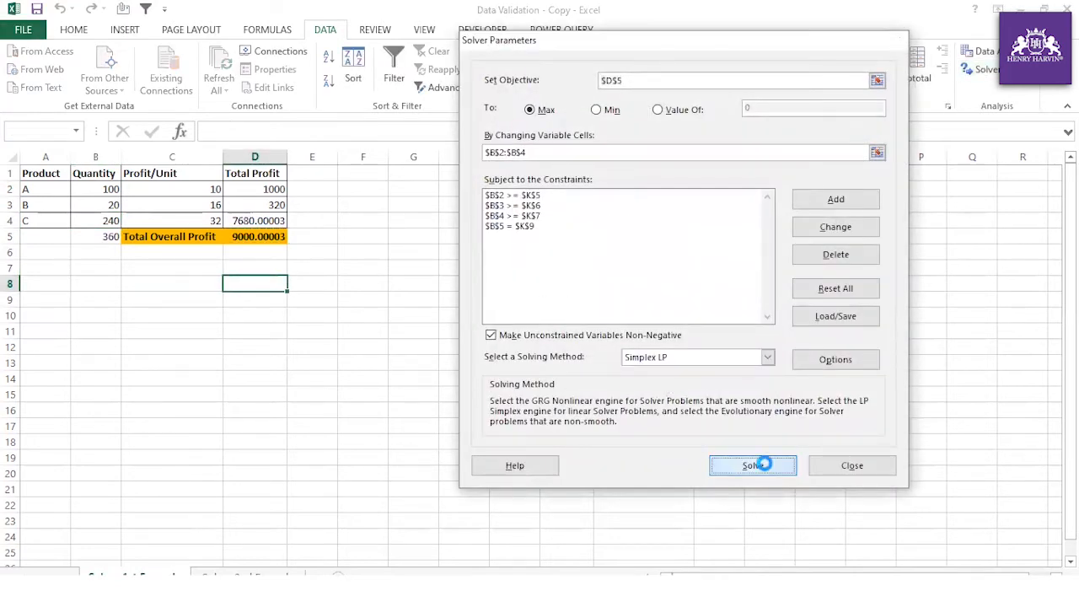
click(402, 335)
click(196, 314)
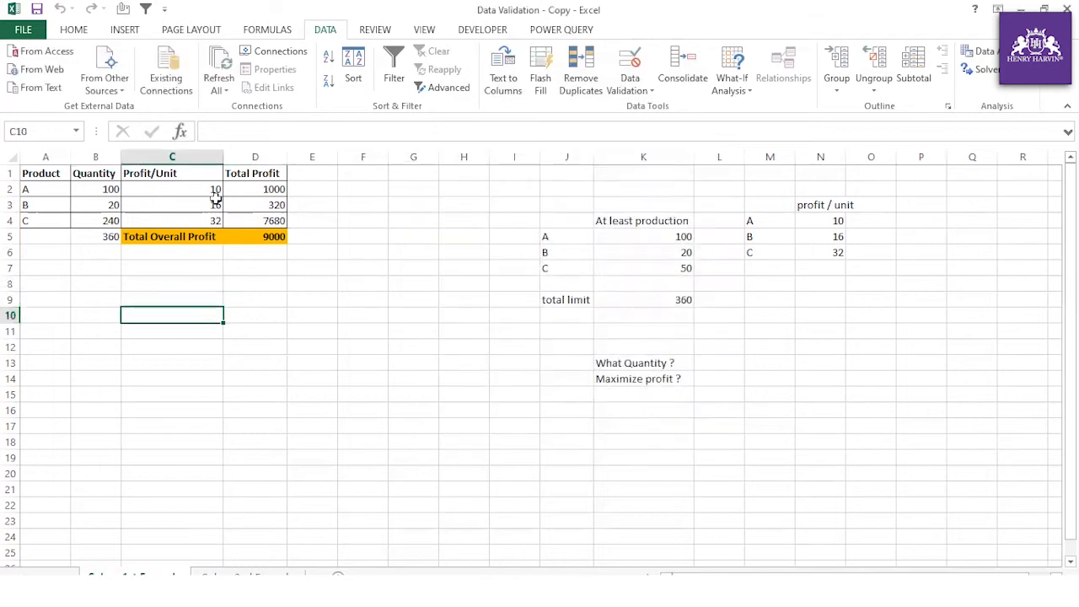
Set the total limit in K9 to 500.
click(312, 330)
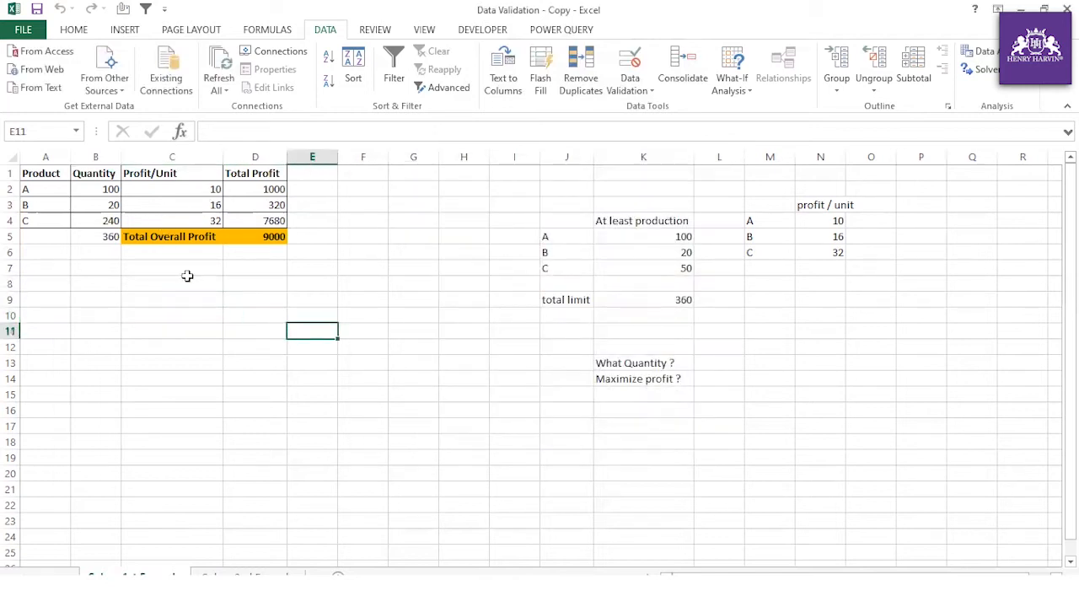
click(660, 299)
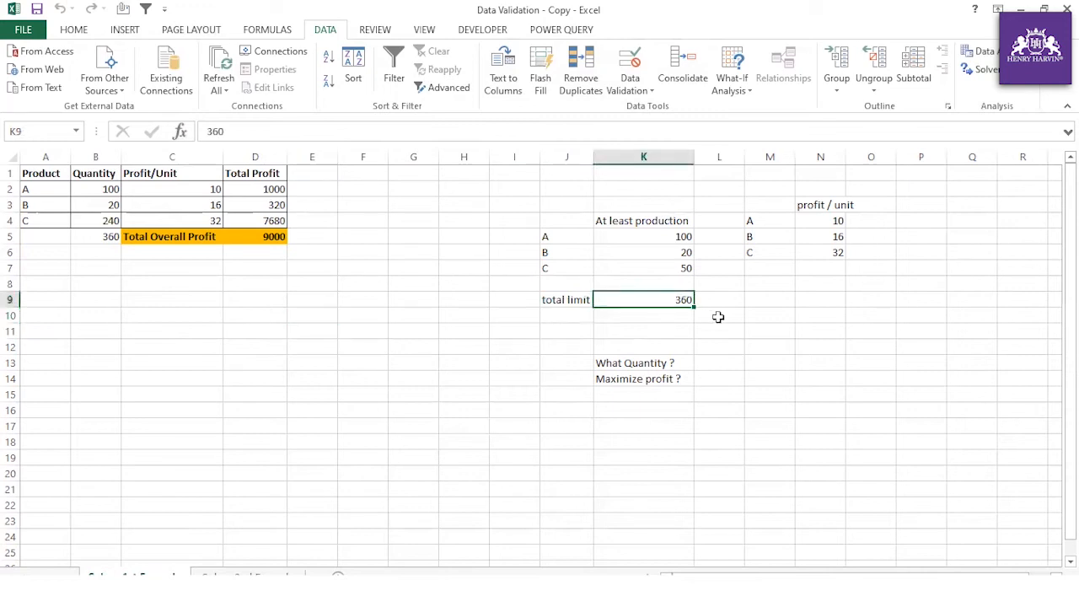
text(500)
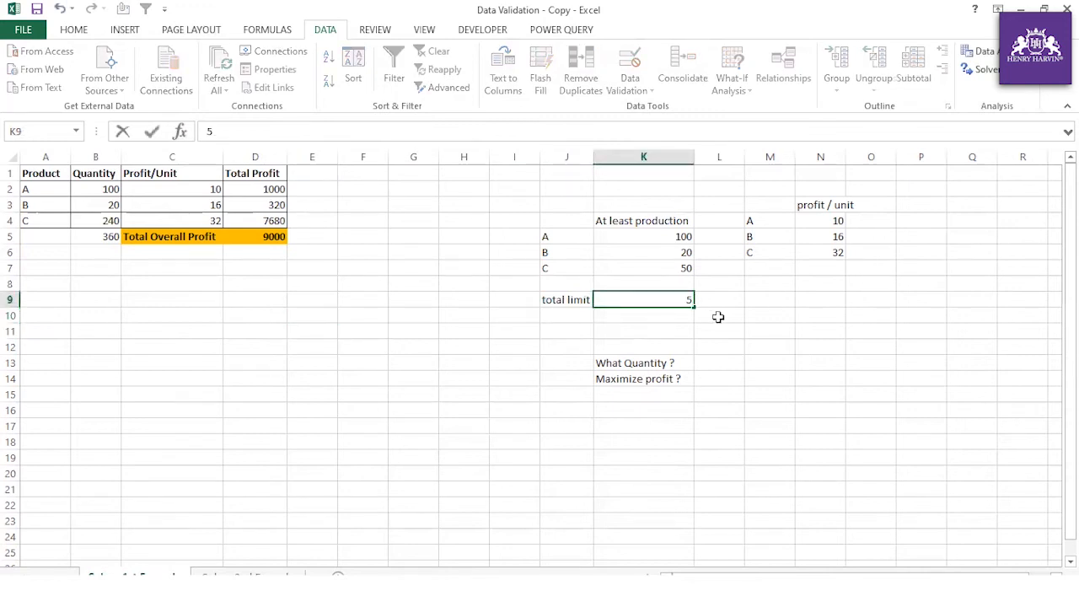
click(719, 317)
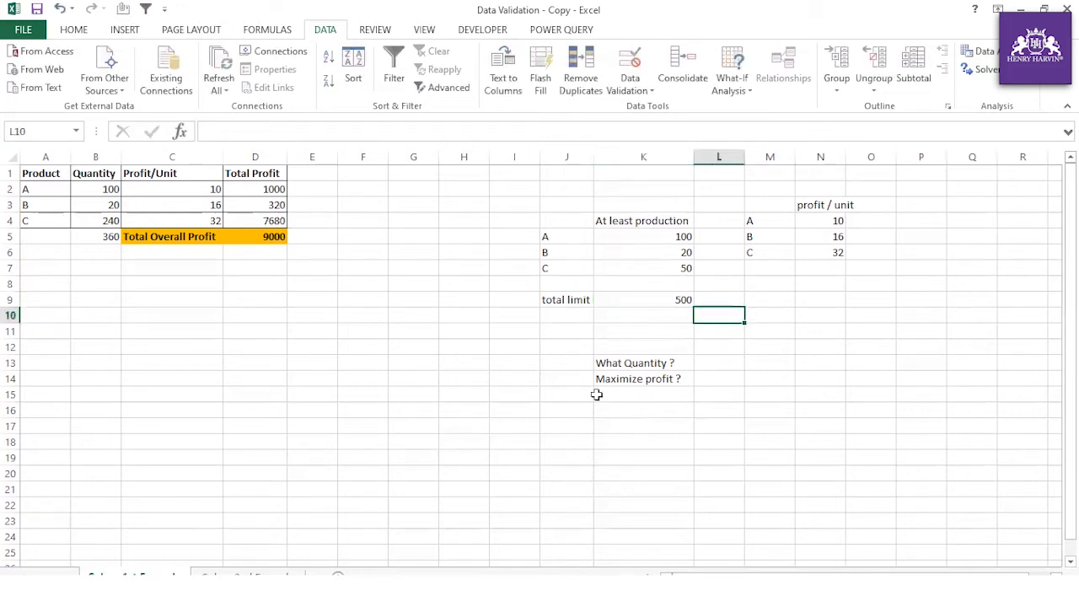
Clear the solved result by setting the quantities of products A, B and C to 0.
click(99, 187)
text(0)
key(Return)
text(0)
key(Return)
text(0)
click(202, 306)
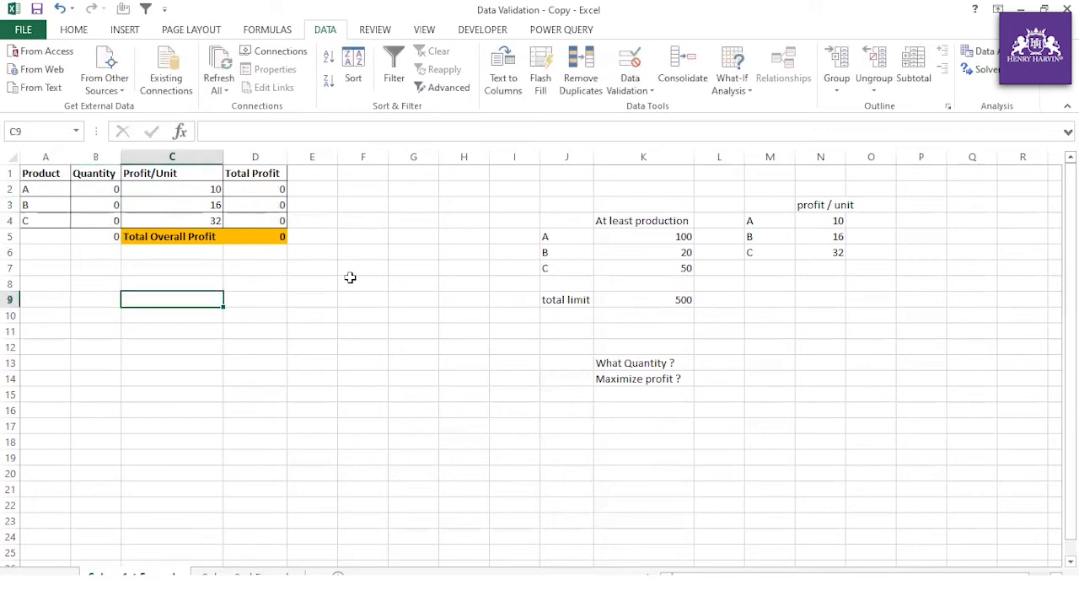
Set the minimum production to 120 for product B and 150 for product C, and check the minimums against the total limit.
click(681, 252)
text(120)
key(Return)
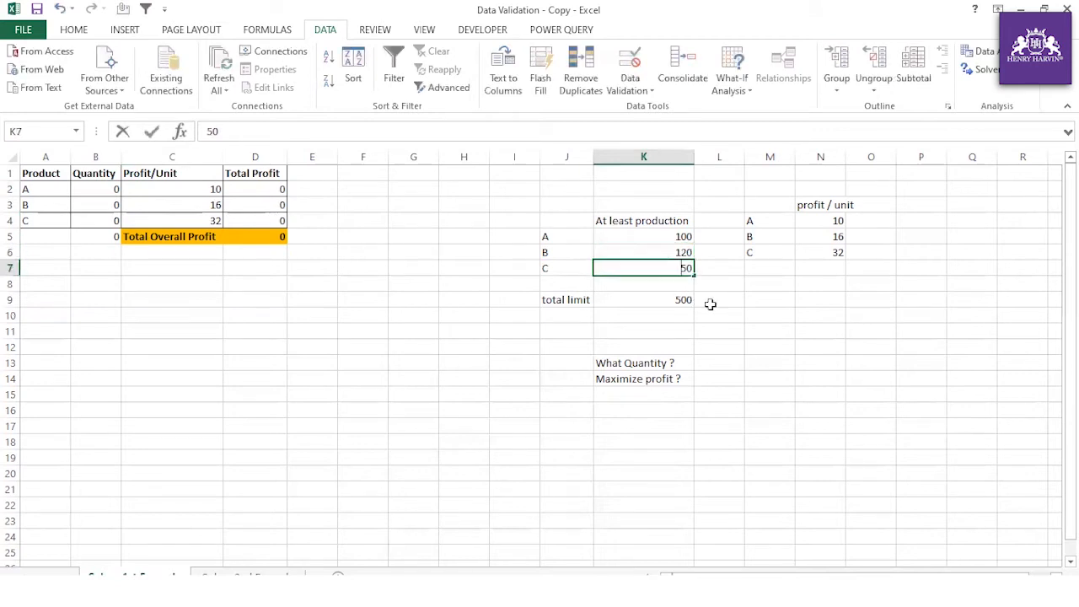
click(711, 354)
drag(667, 238, 678, 271)
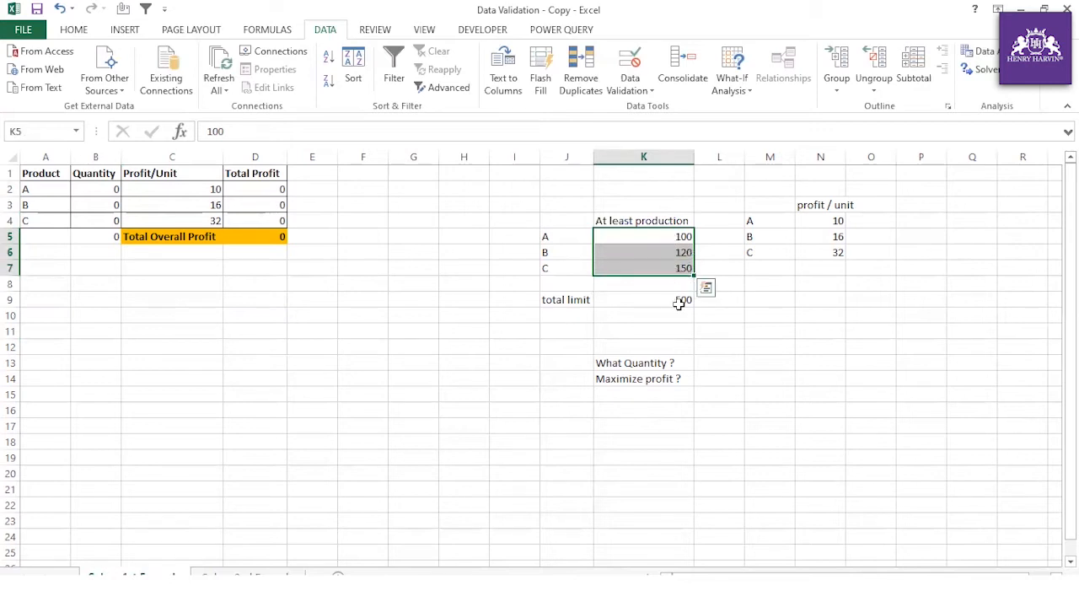
click(678, 299)
click(699, 346)
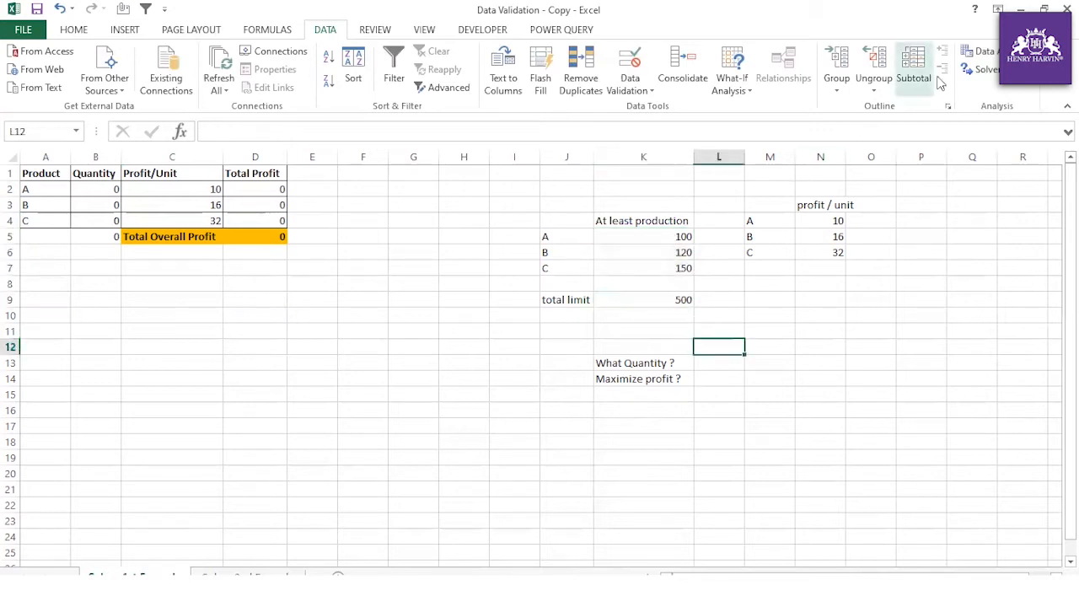
Open Solver and reset all of its parameters, confirming the reset.
click(975, 74)
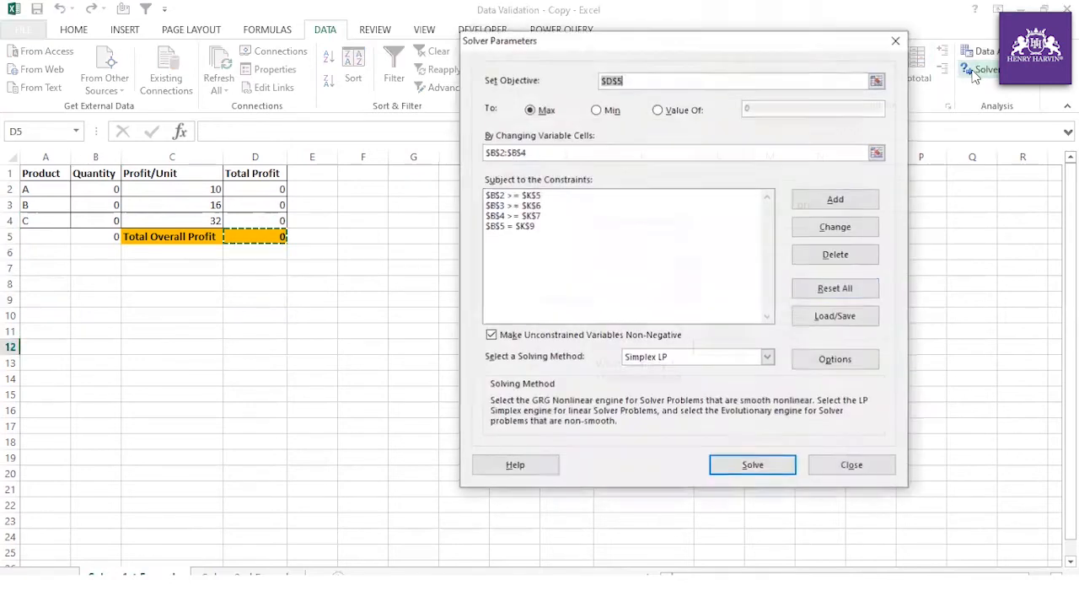
click(839, 292)
click(562, 363)
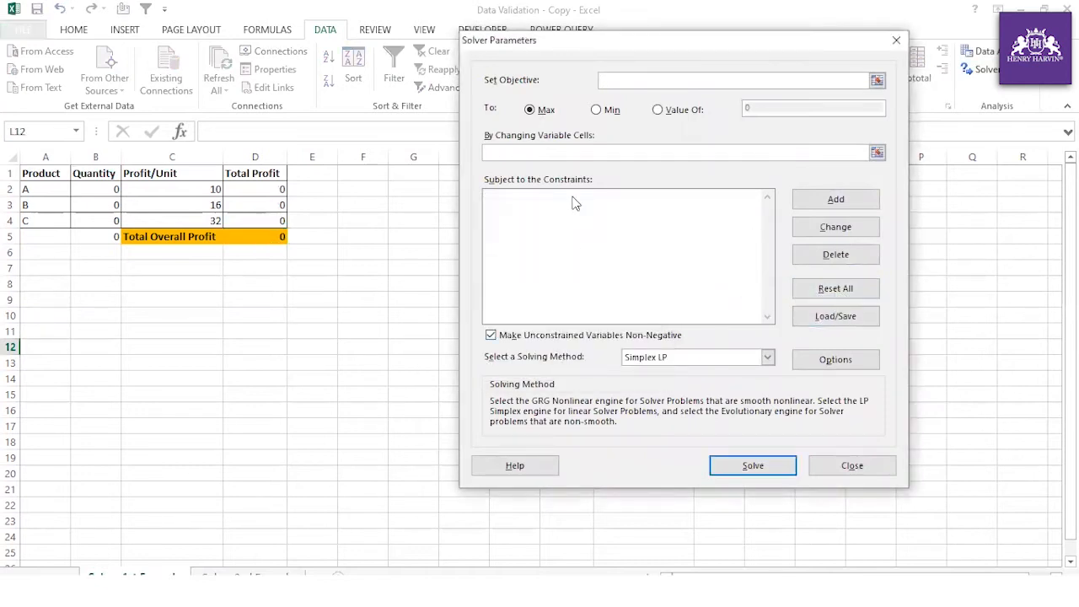
Set the Solver objective to D5 with a target value of 12000, using B2:B4 as the changing variable cells.
click(261, 238)
click(657, 109)
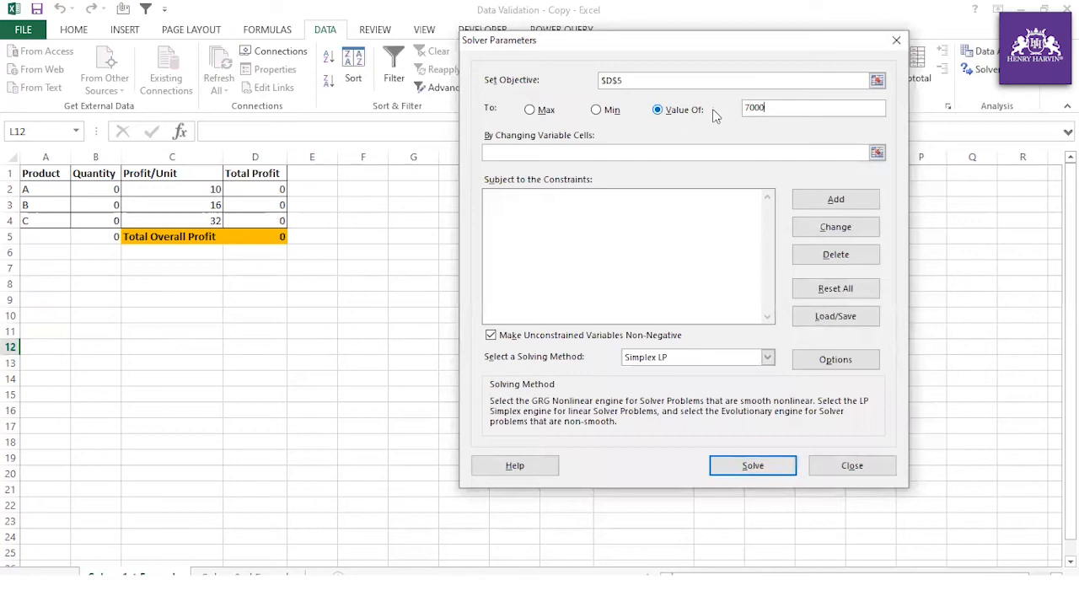
double_click(785, 110)
text(1)
click(600, 154)
drag(95, 192, 105, 221)
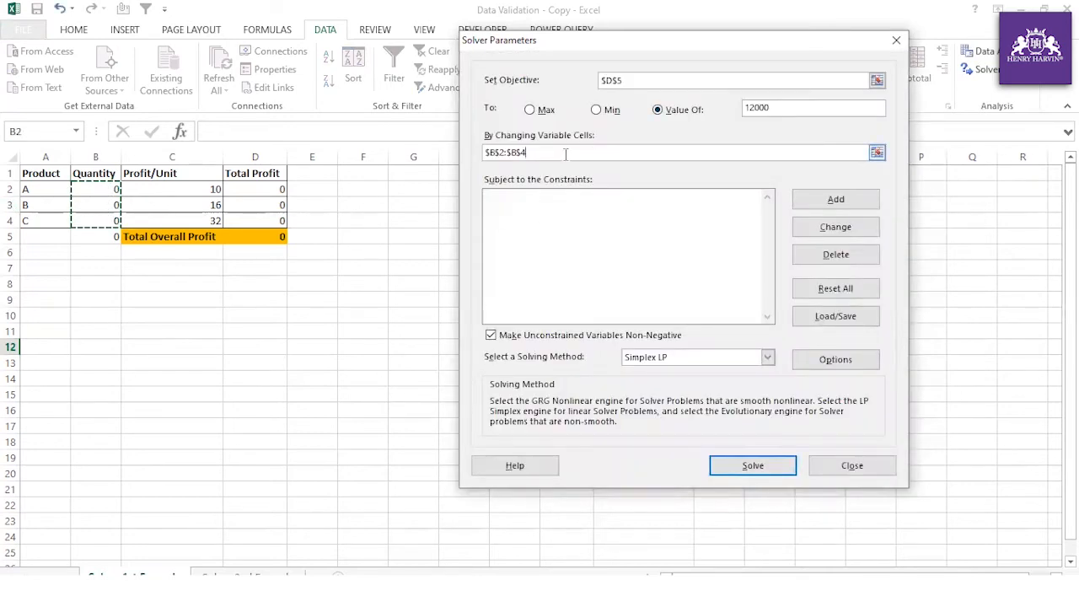
Add a constraint requiring product A's quantity in B2 to be at least (>=) its minimum production in K5.
click(843, 199)
click(106, 189)
drag(693, 213, 549, 292)
click(557, 341)
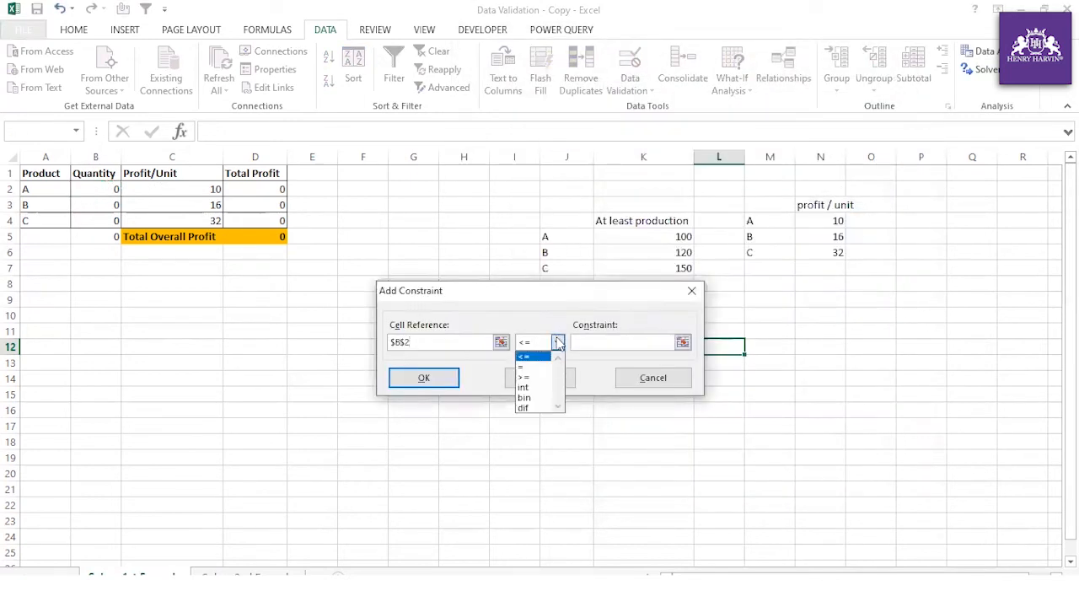
click(548, 375)
click(675, 236)
click(540, 378)
Add a constraint requiring product B's quantity in B3 to be at least (>=) its minimum production in K6.
click(108, 205)
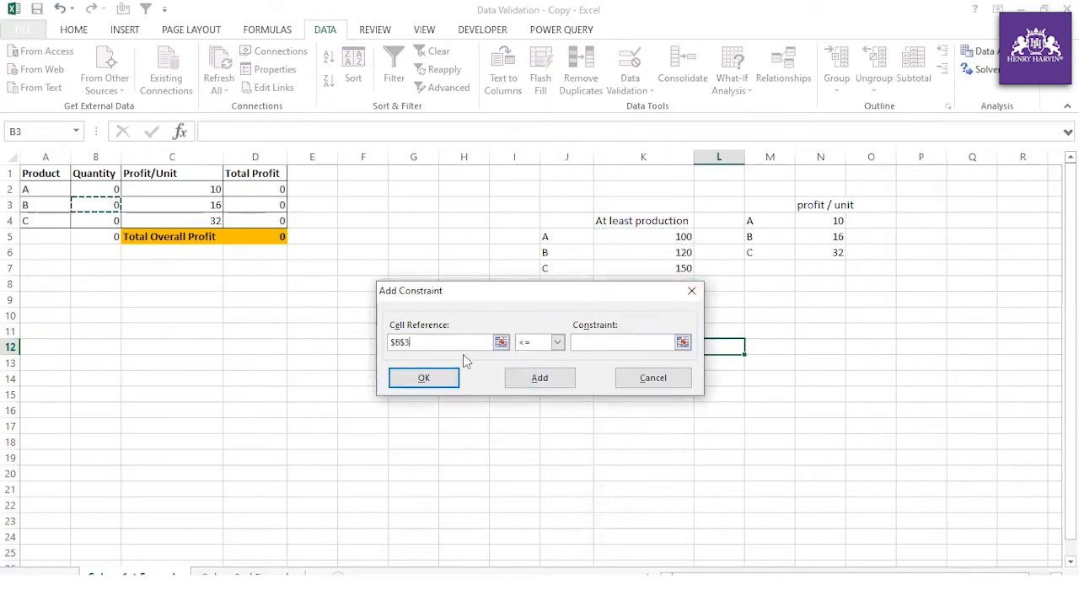
click(557, 342)
click(525, 377)
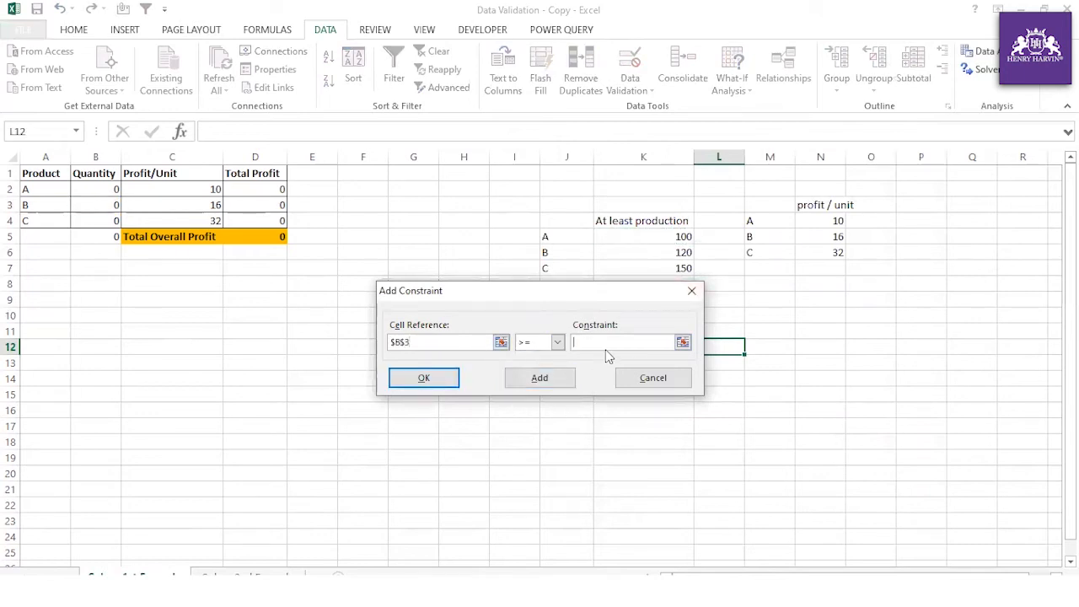
click(675, 253)
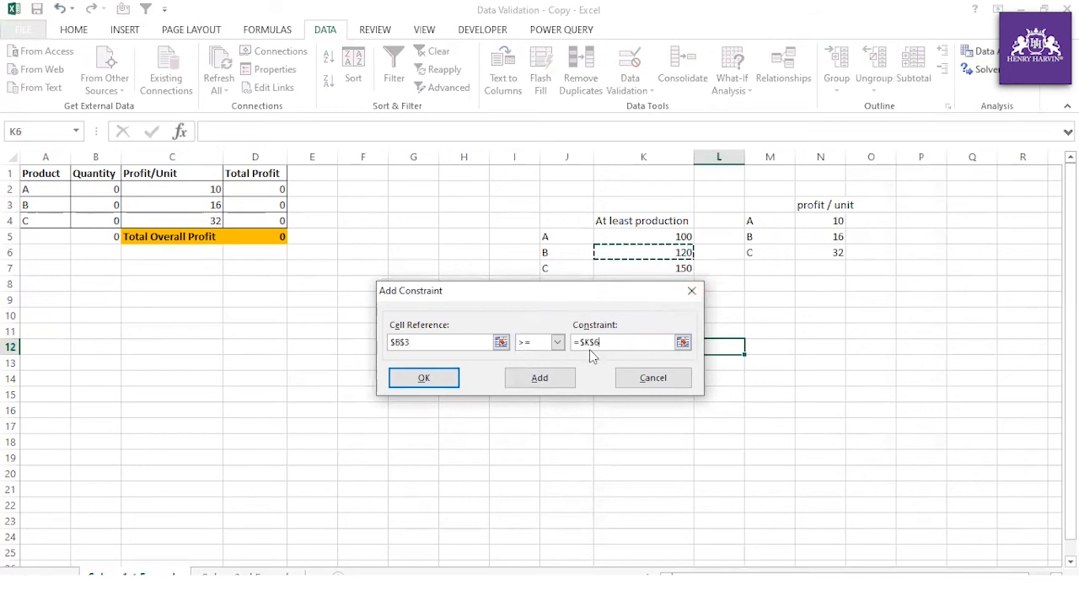
click(540, 378)
Add a constraint requiring product C's quantity in B4 to be at least (>=) its minimum production in K7.
click(110, 220)
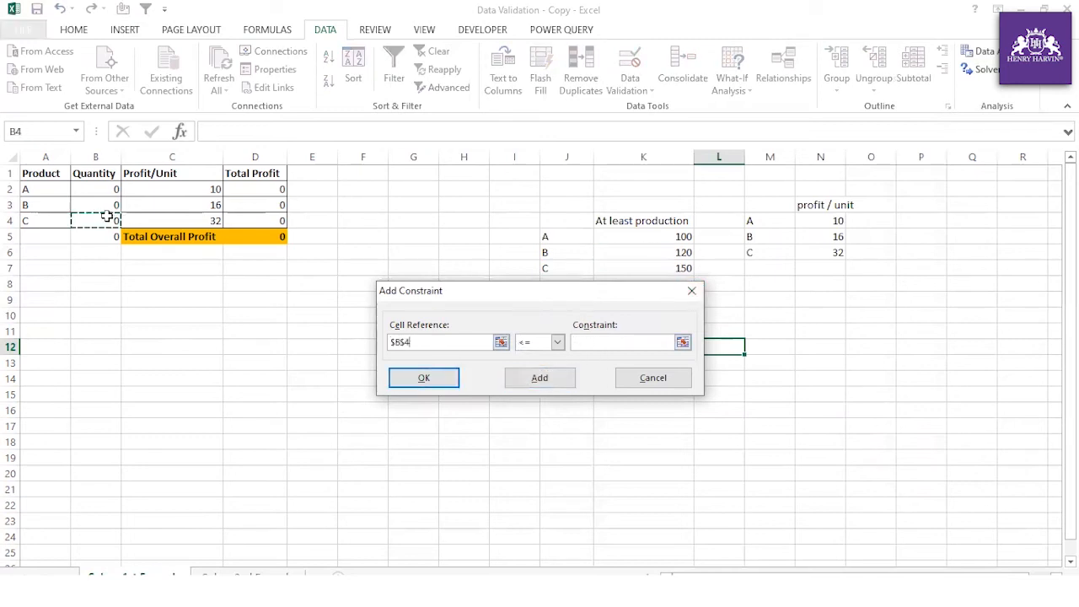
click(557, 342)
click(542, 378)
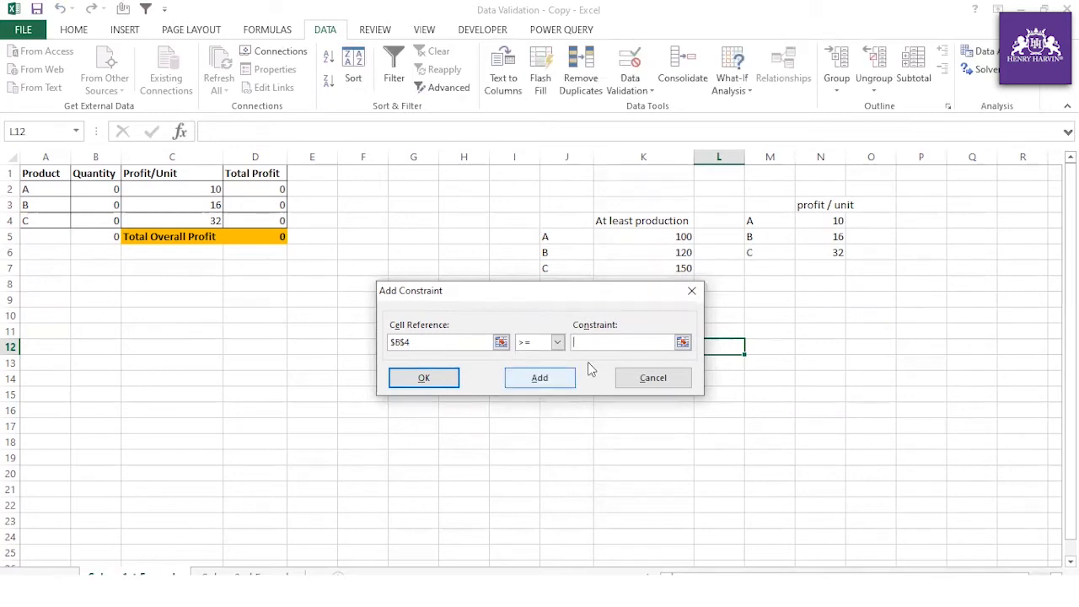
click(616, 268)
click(546, 379)
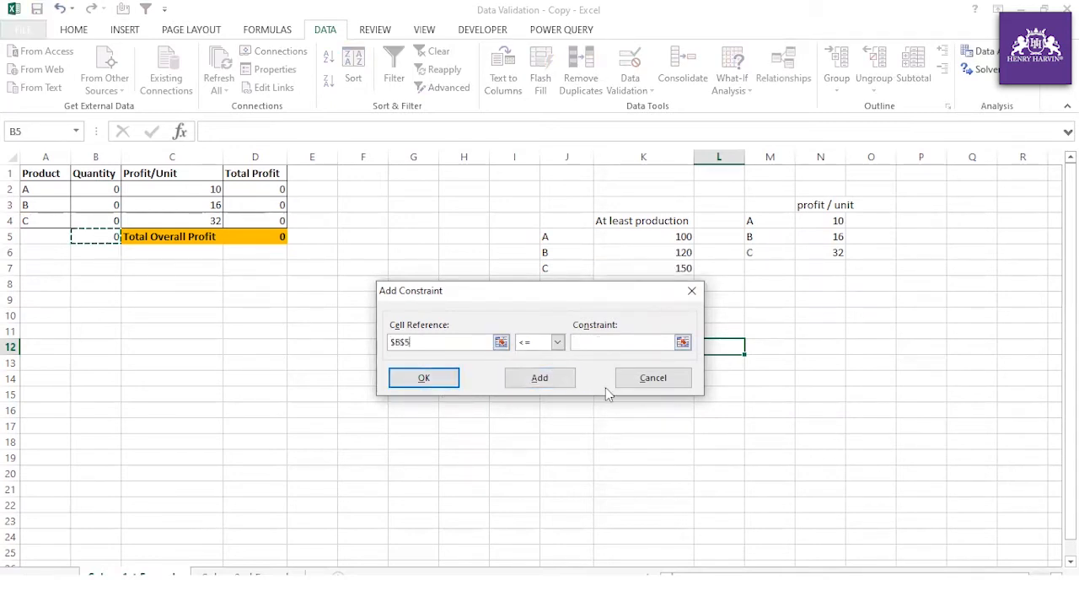
Add a final constraint making the total quantity in B5 equal (=) to the total limit in K9, and return to the Solver parameters.
click(557, 341)
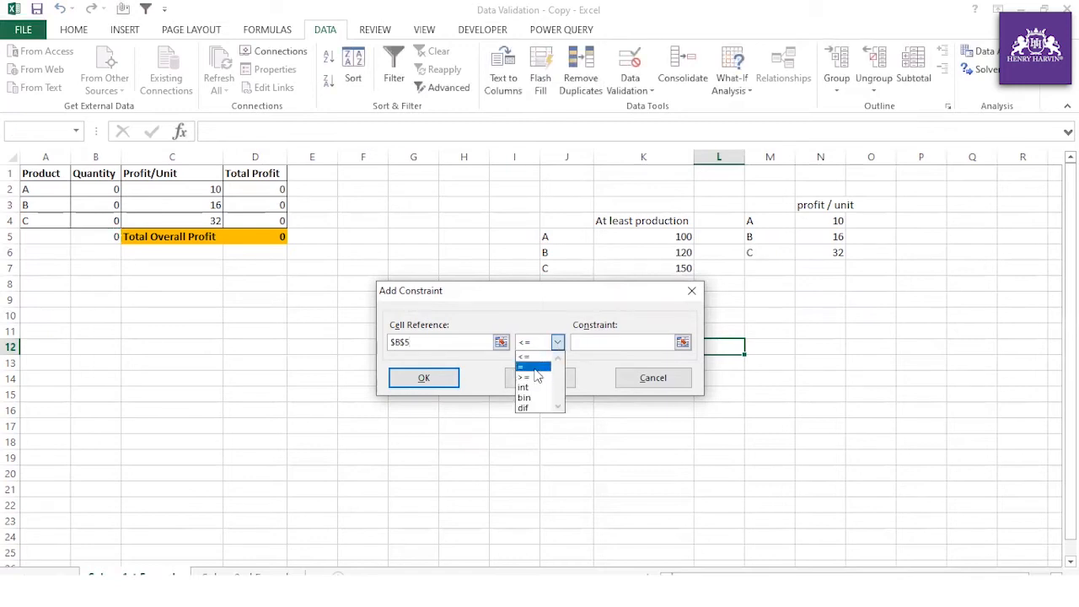
click(525, 367)
drag(456, 290, 324, 359)
click(674, 300)
click(293, 446)
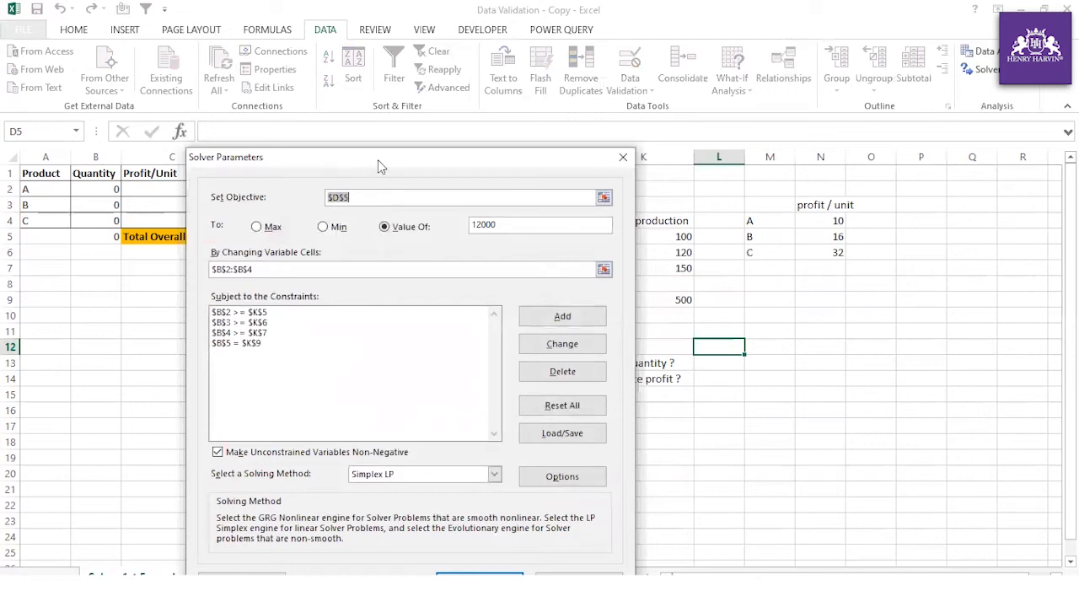
Solve the model for the 12000 profit target and keep the Solver solution.
drag(380, 166, 742, 70)
click(830, 485)
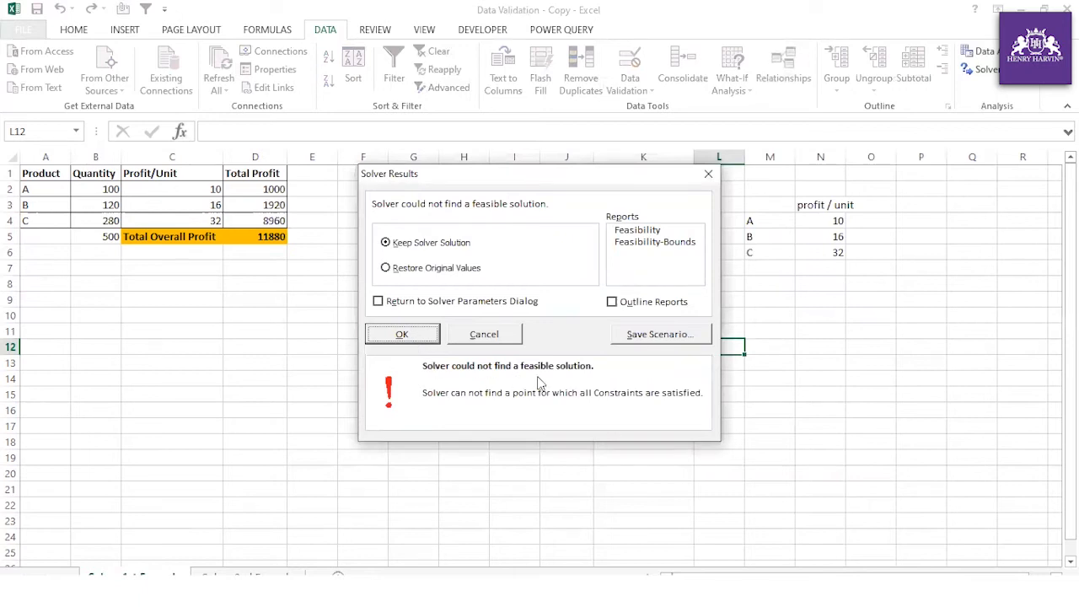
click(403, 334)
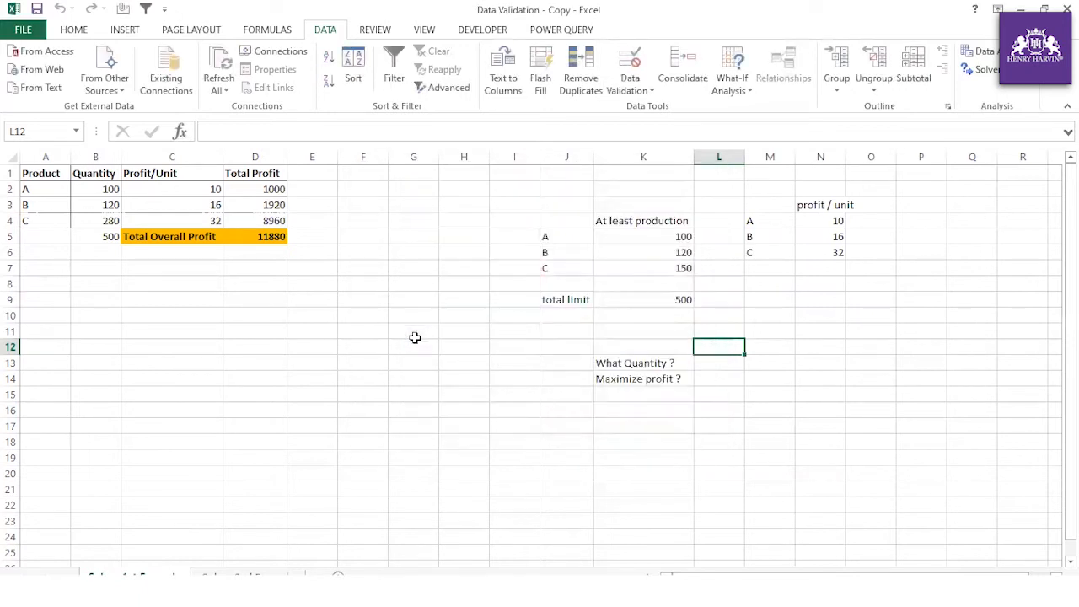
Compare the solved quantities and total overall profit with the minimum production values and the total limit.
click(262, 239)
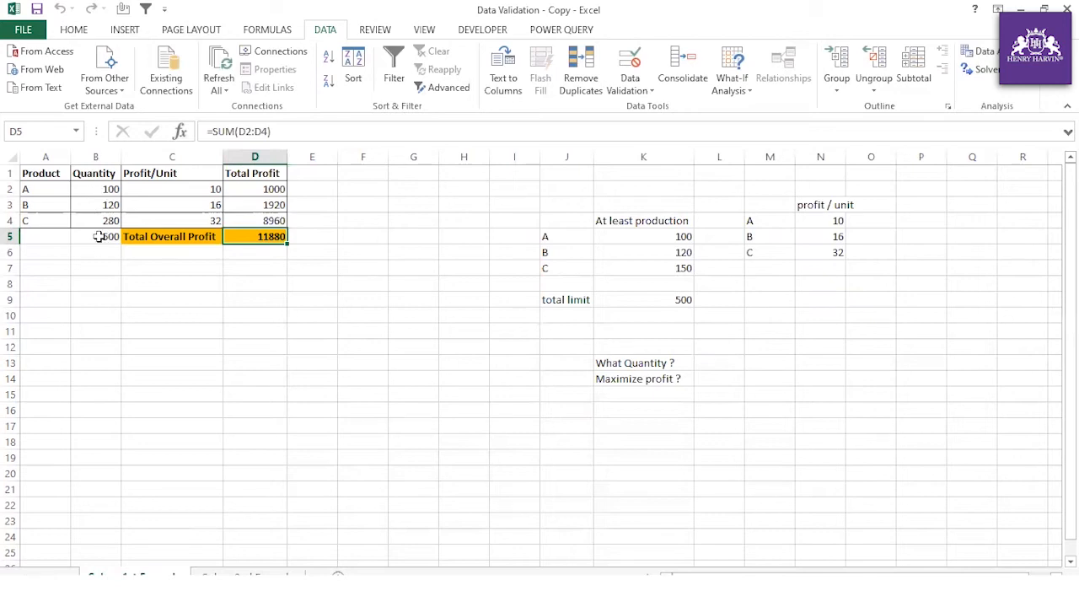
click(647, 301)
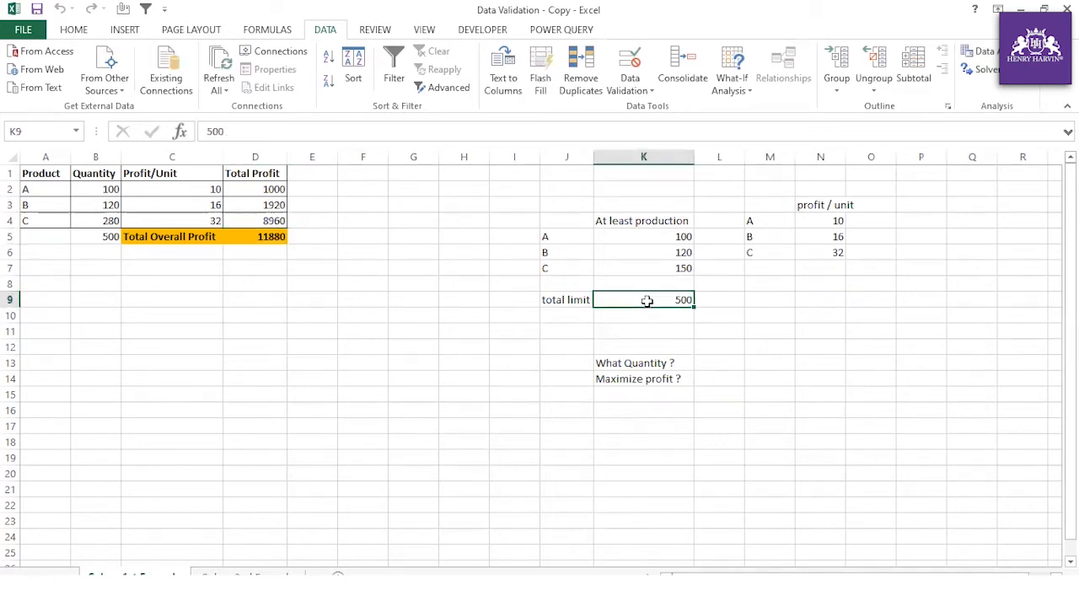
click(101, 236)
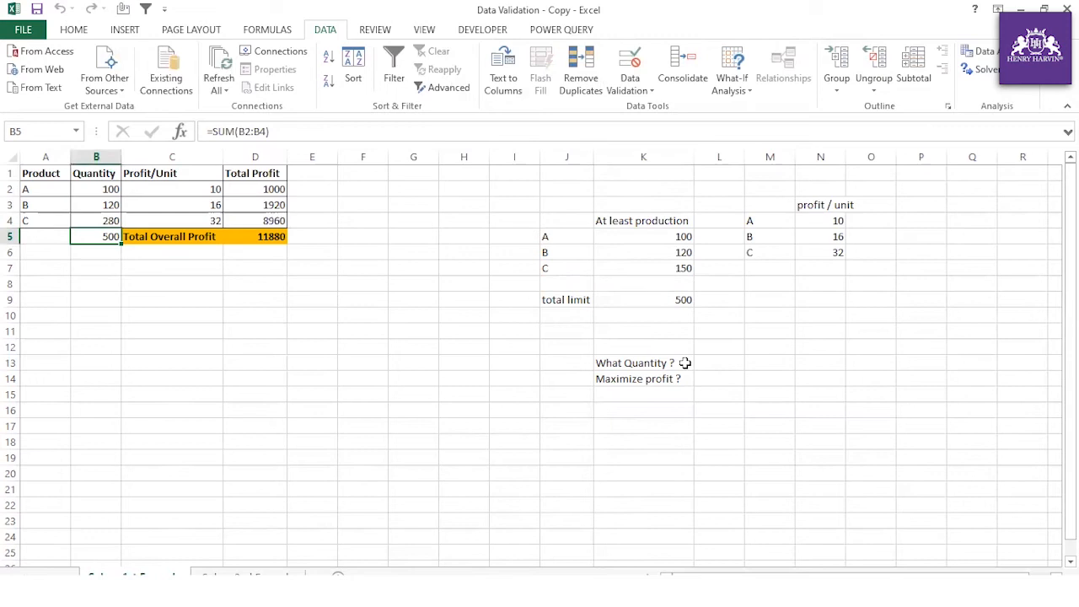
click(114, 190)
click(674, 253)
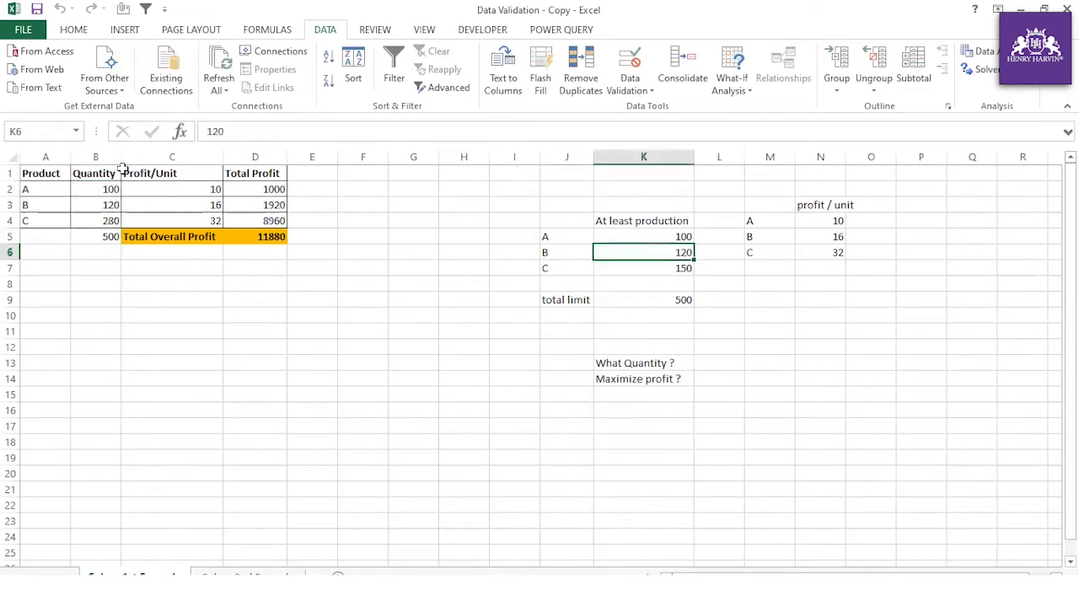
click(666, 268)
click(105, 218)
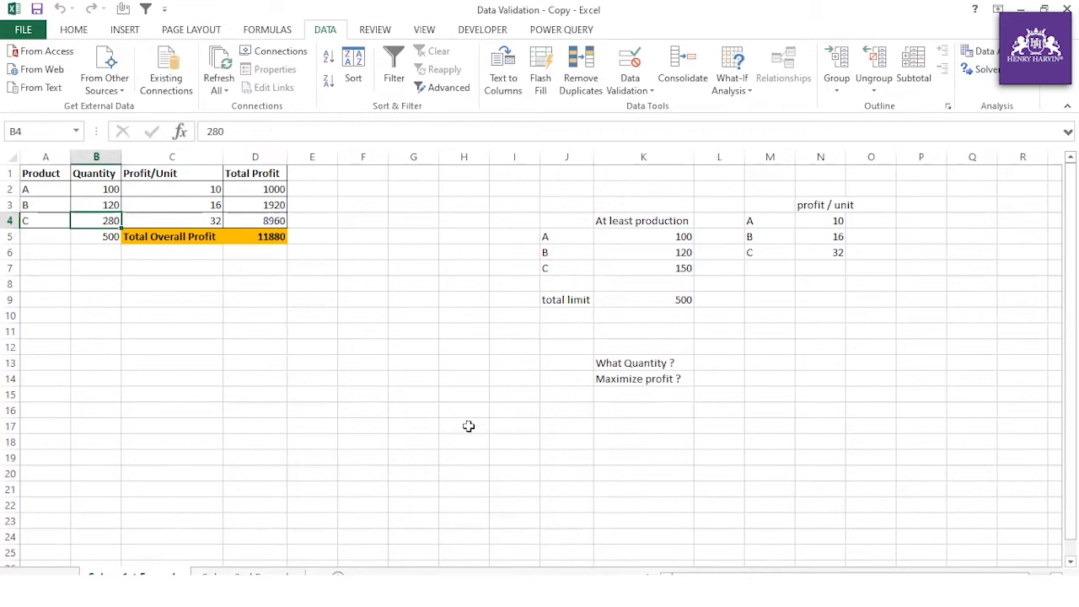
click(668, 269)
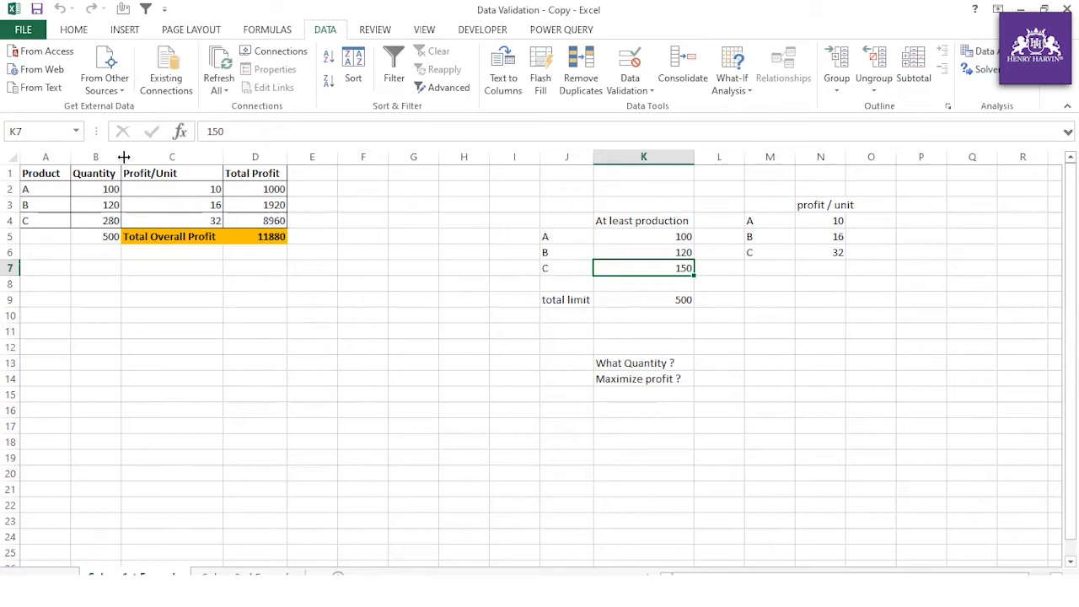
Review the whole product table A1:D5 and autofit the width of the Total Profit column.
drag(63, 168, 263, 232)
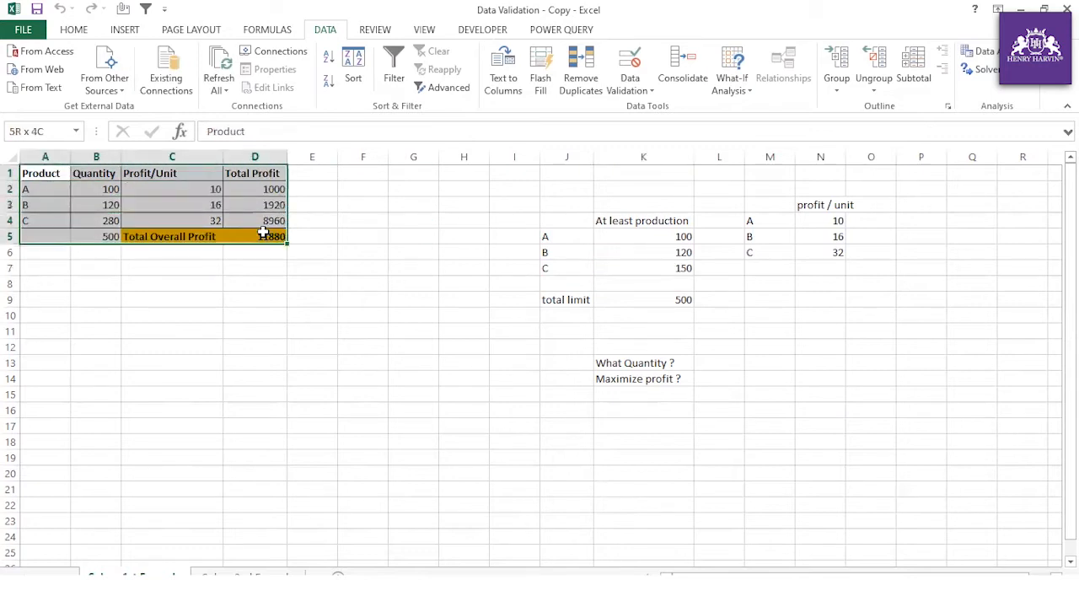
drag(53, 171, 268, 236)
drag(267, 237, 267, 237)
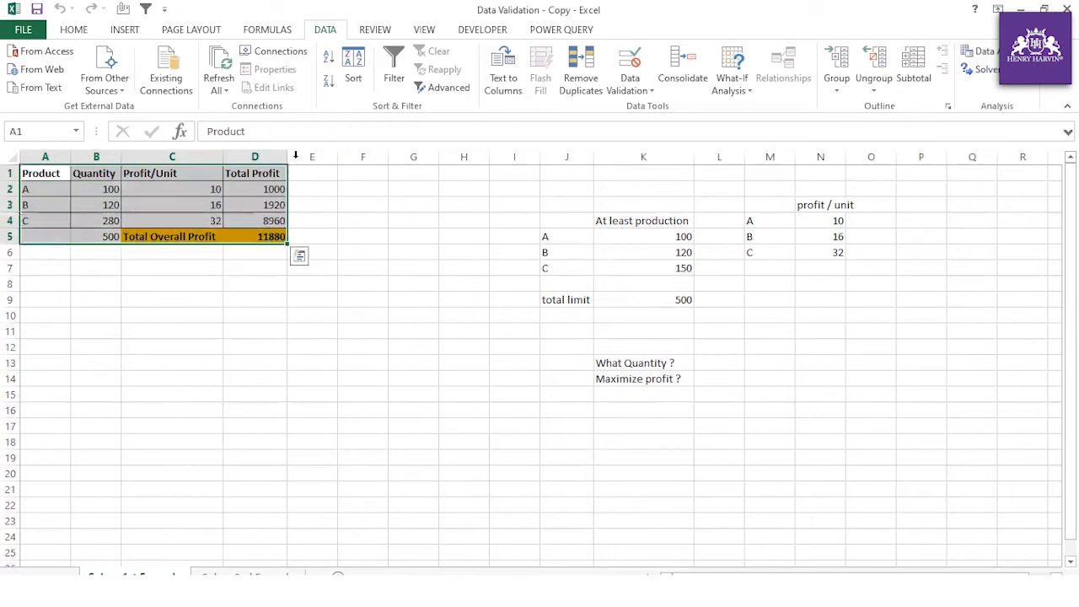
double_click(287, 156)
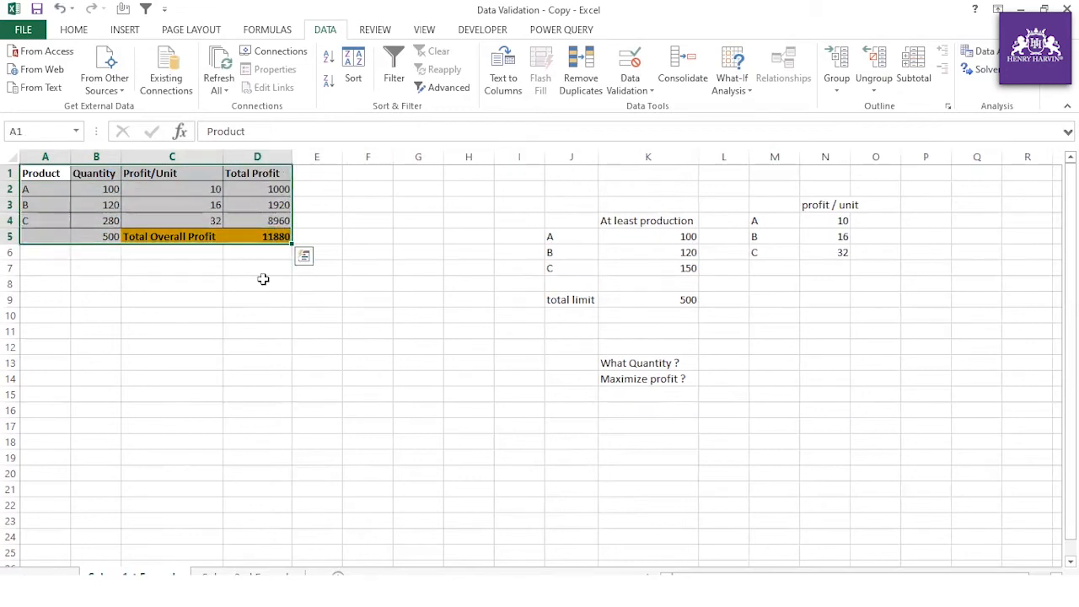
click(261, 301)
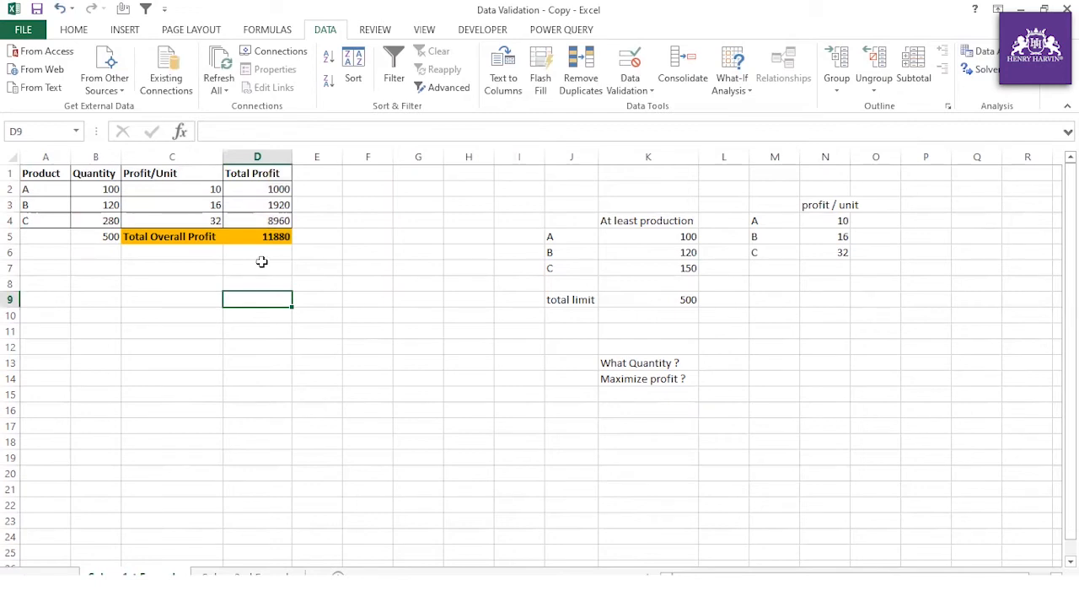
Switch to the second Solver example sheet, reset all Solver options and cell selections there, and close Solver.
key(ctrl+Page_Down)
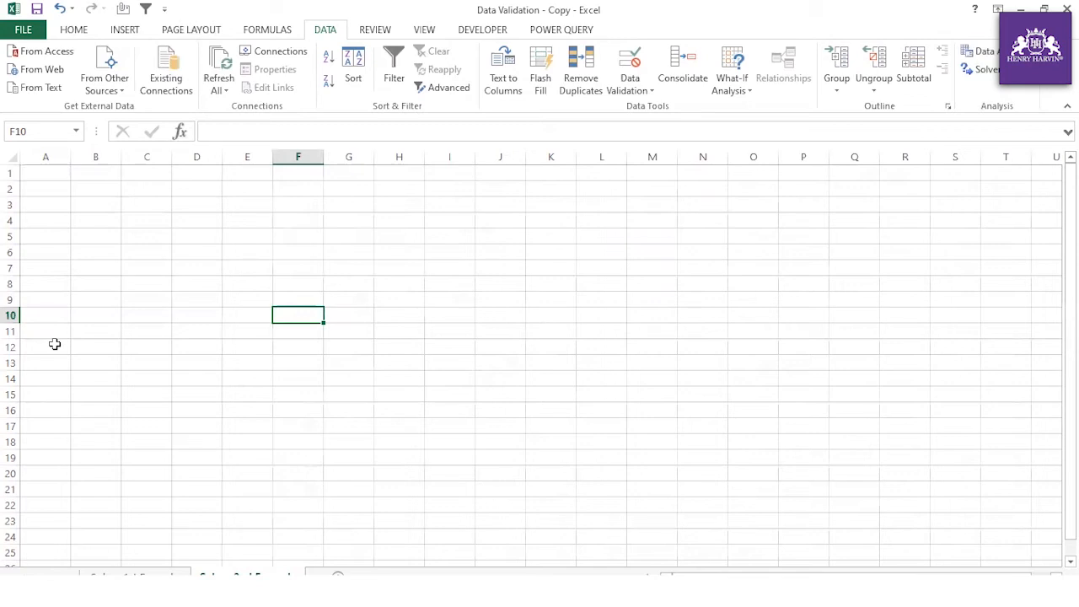
click(981, 69)
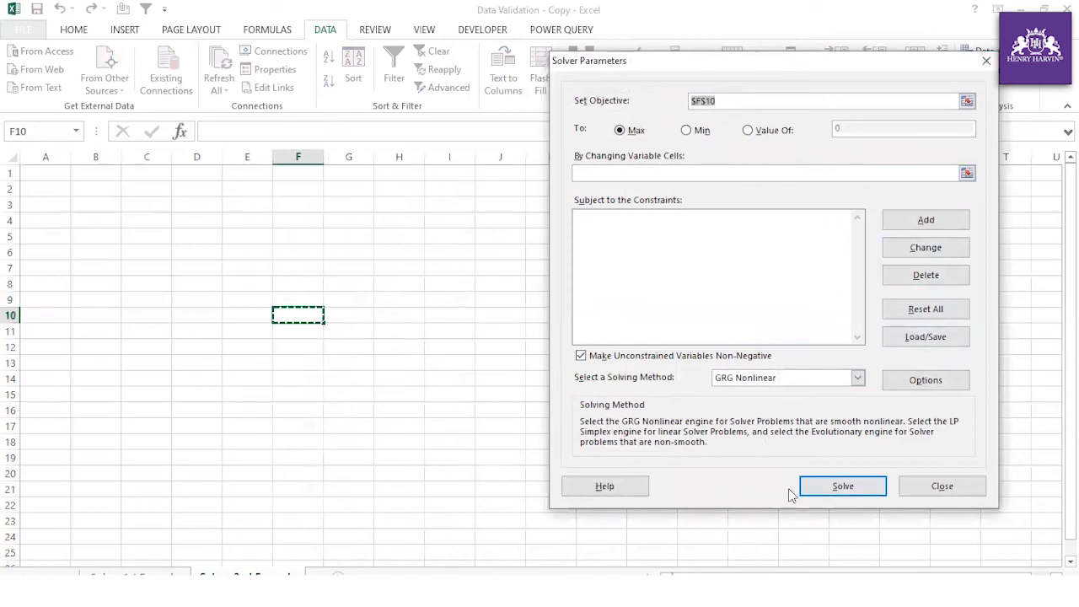
click(931, 314)
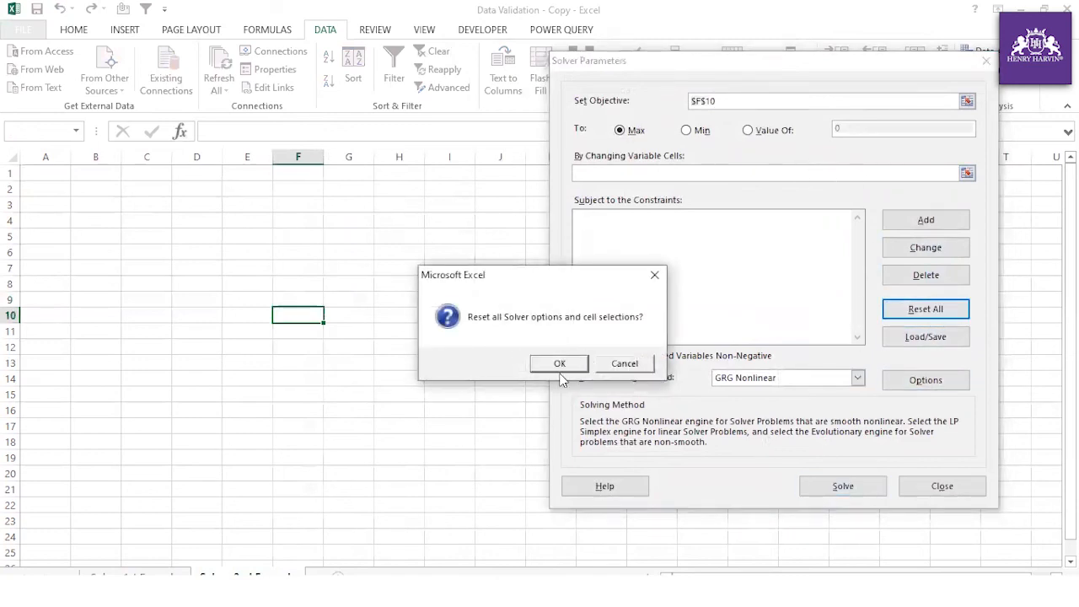
click(560, 364)
click(942, 486)
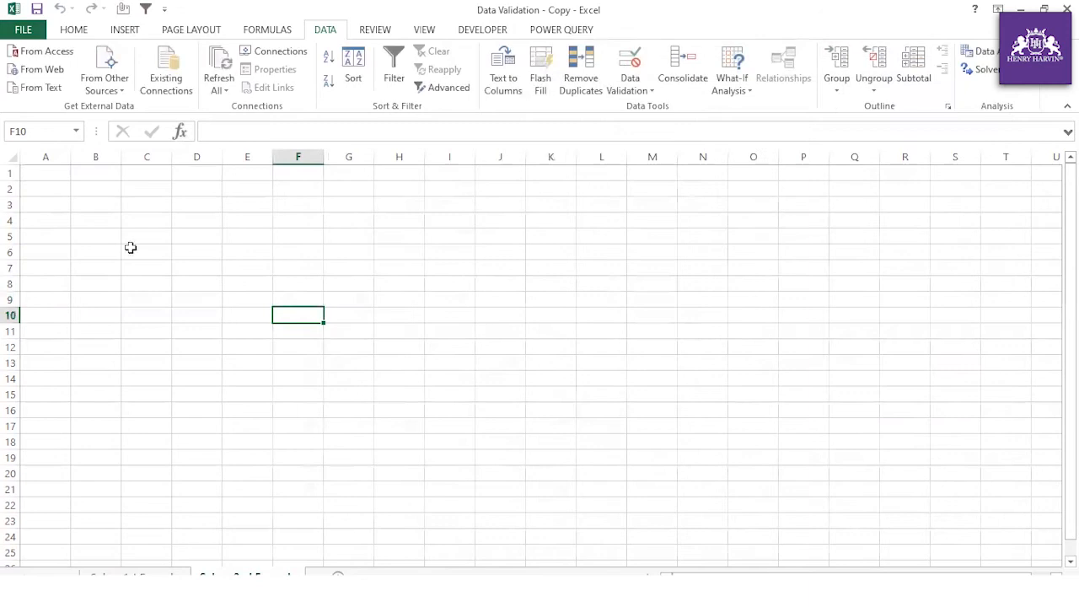
Enter "Storage Expenditures" in cell J2 and "Capital" in cell J3.
click(131, 252)
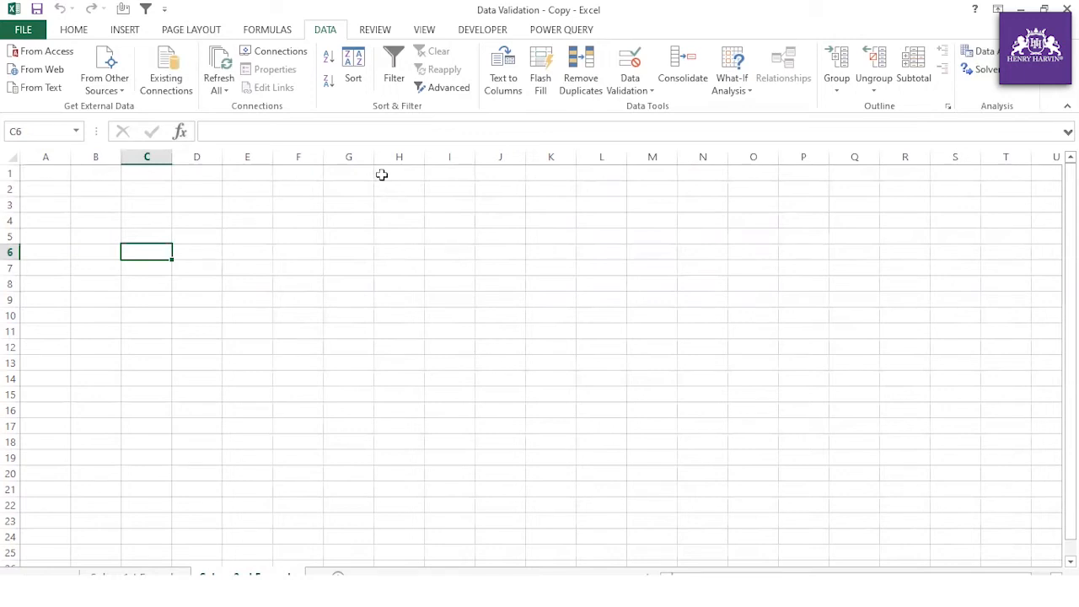
click(496, 192)
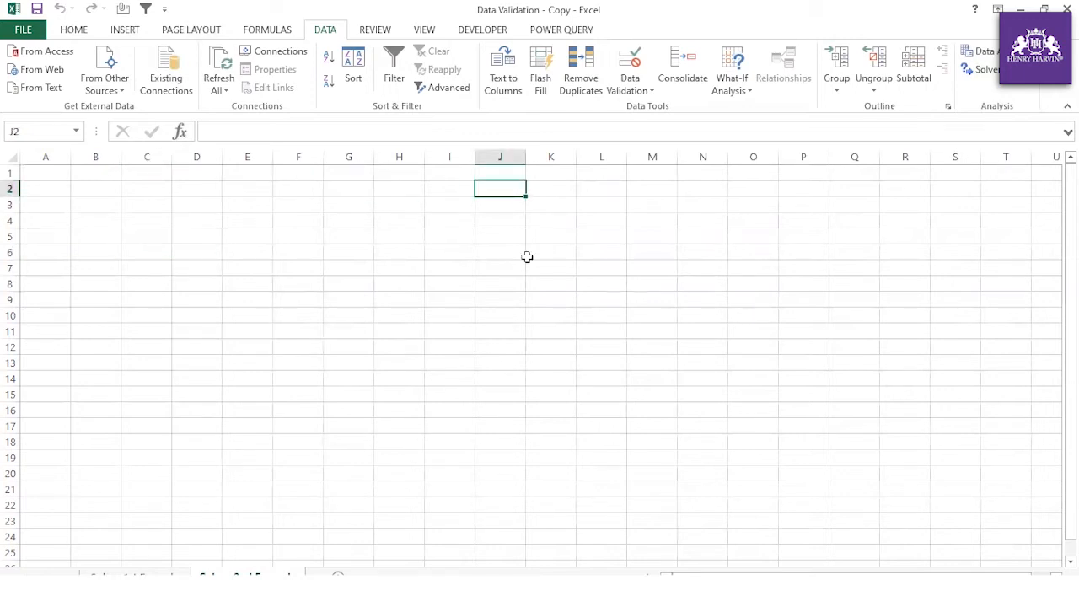
text(S)
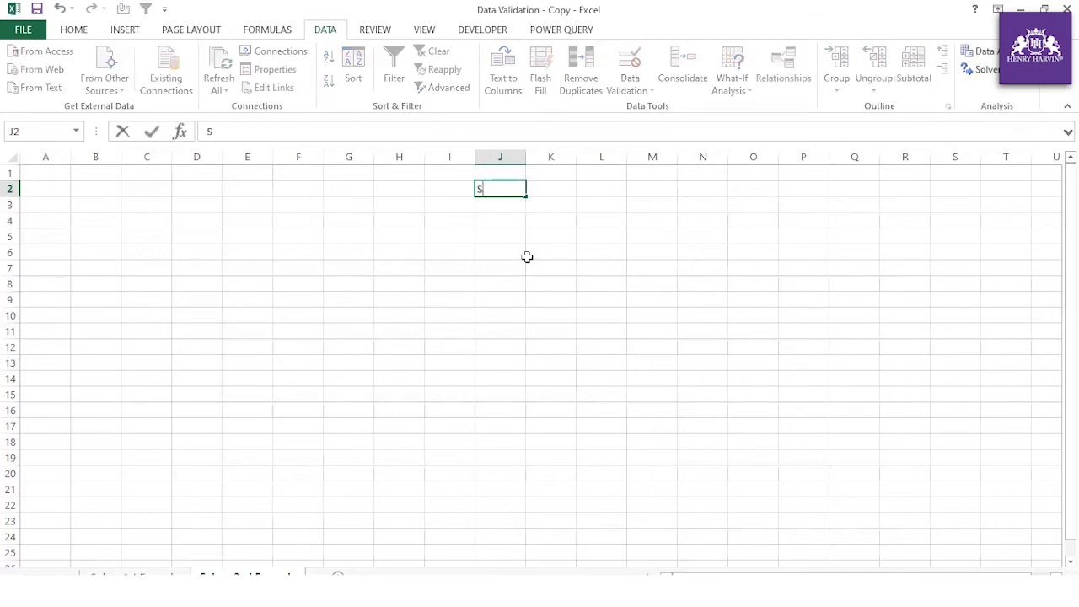
text(torage Exp)
key(BackSpace)
text(p)
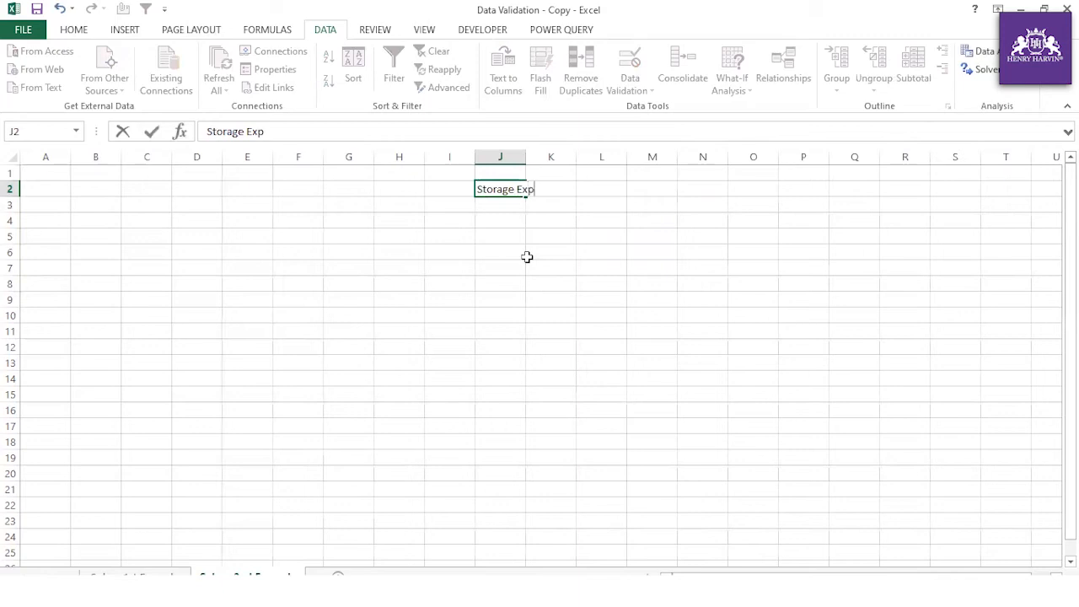
text(enditures)
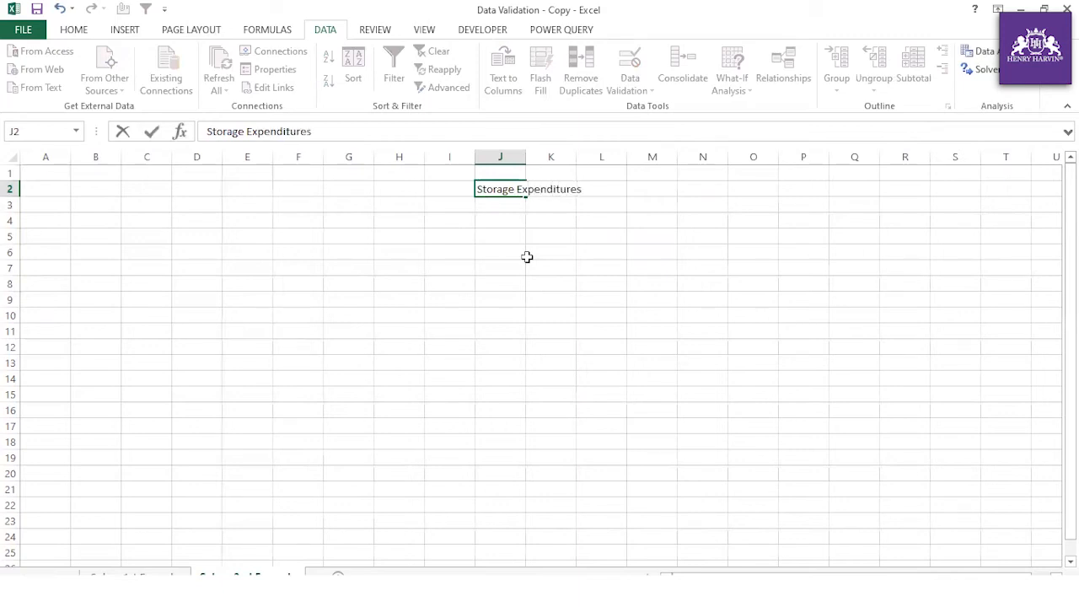
key(Return)
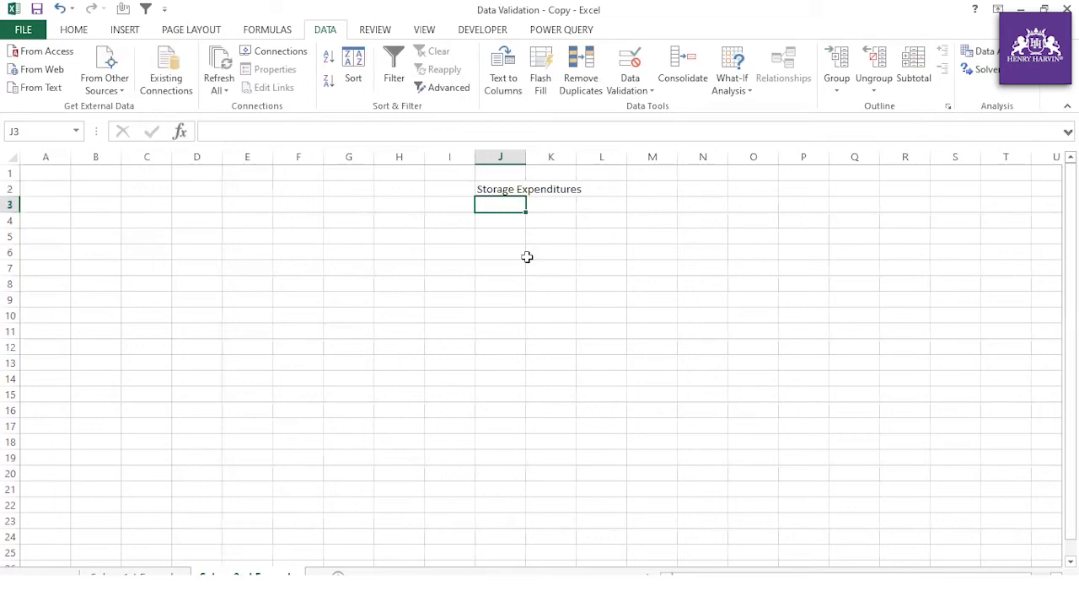
text(Capital)
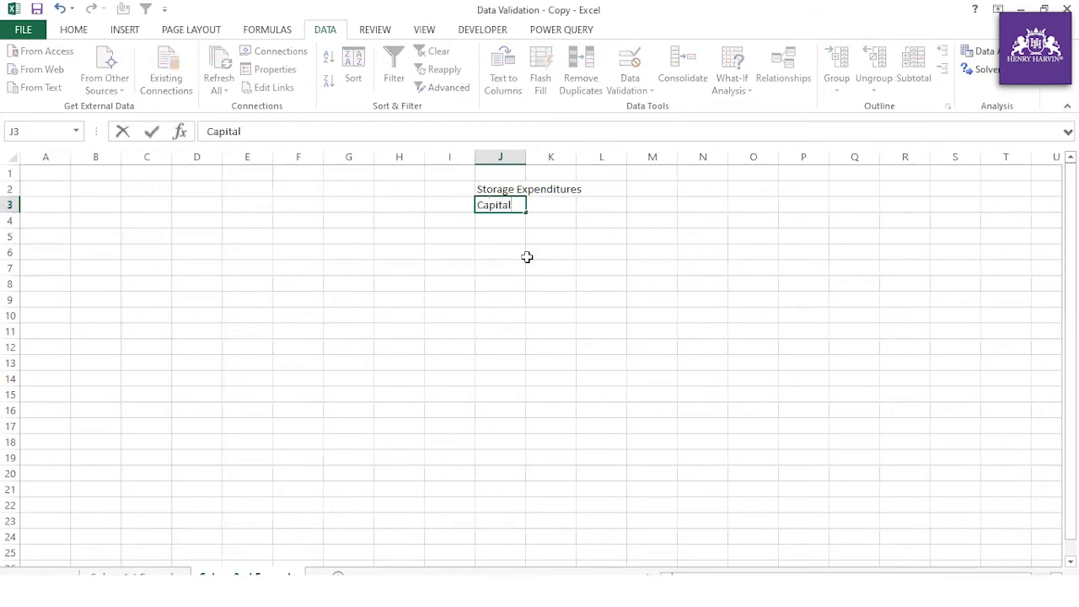
key(Return)
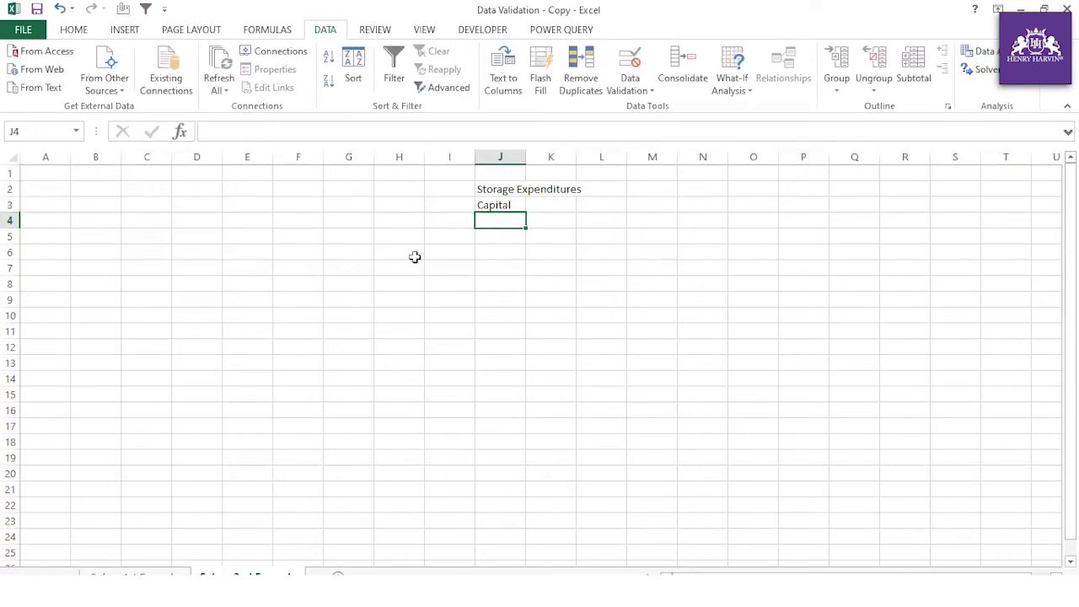
click(513, 188)
click(246, 131)
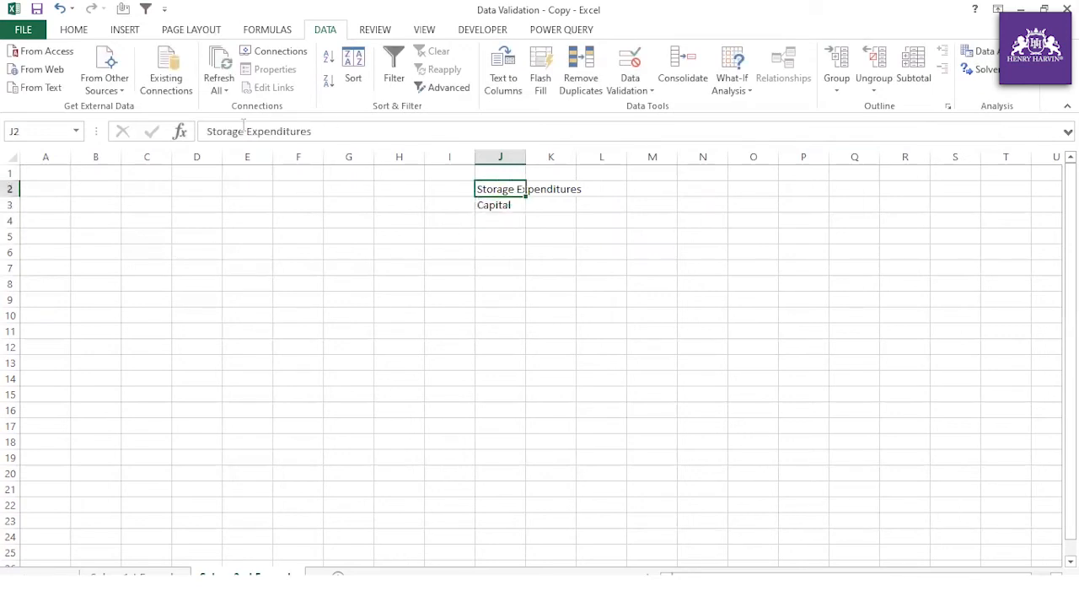
click(450, 263)
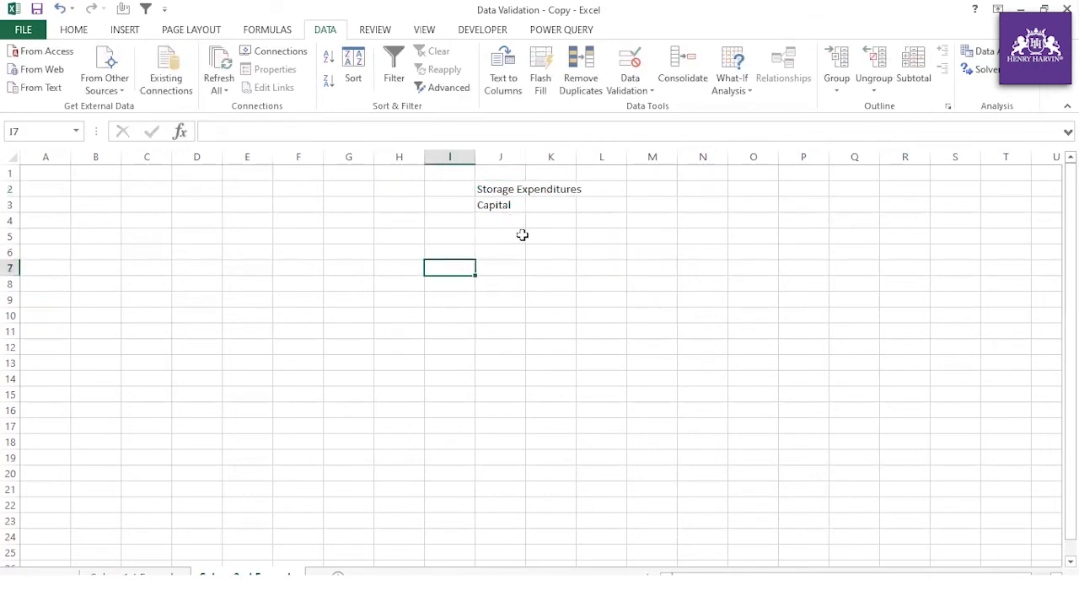
click(50, 205)
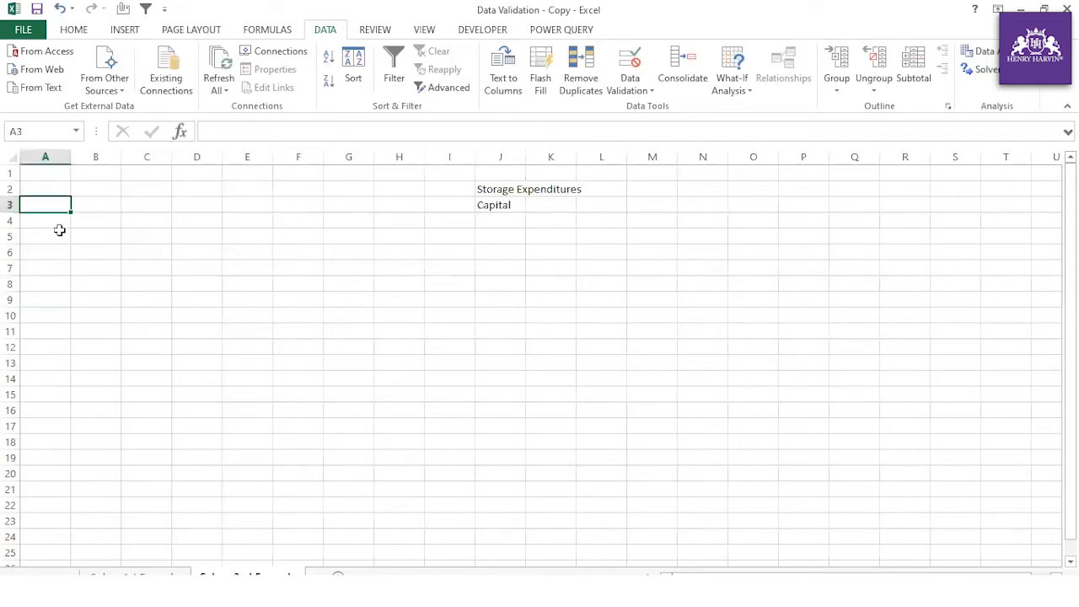
Enter the product labels P1, P2 and P3 in cells A3 to A5.
text(P1)
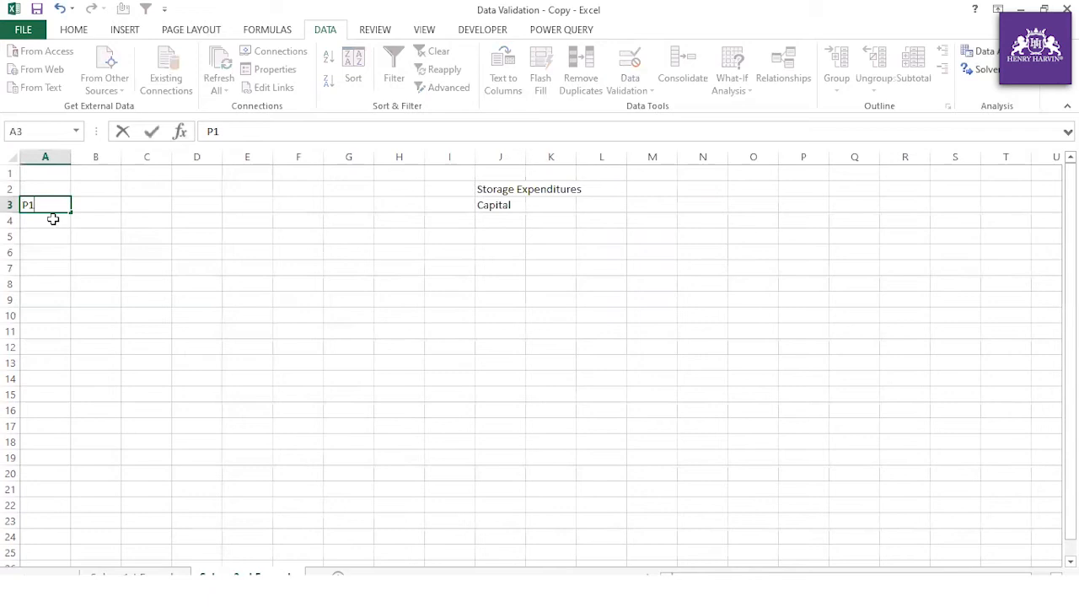
key(Return)
text(P2)
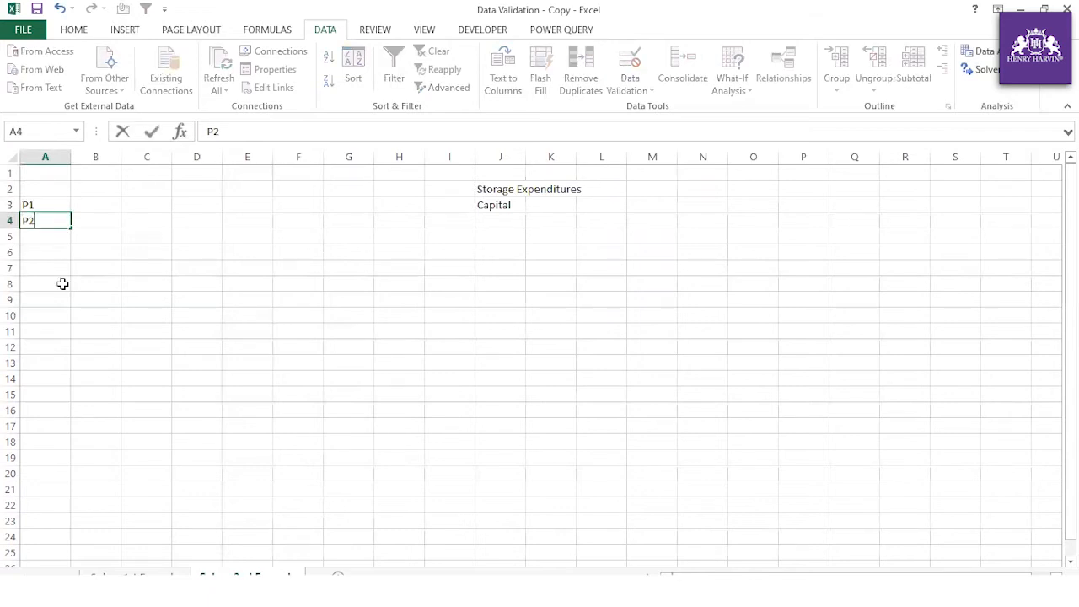
click(50, 238)
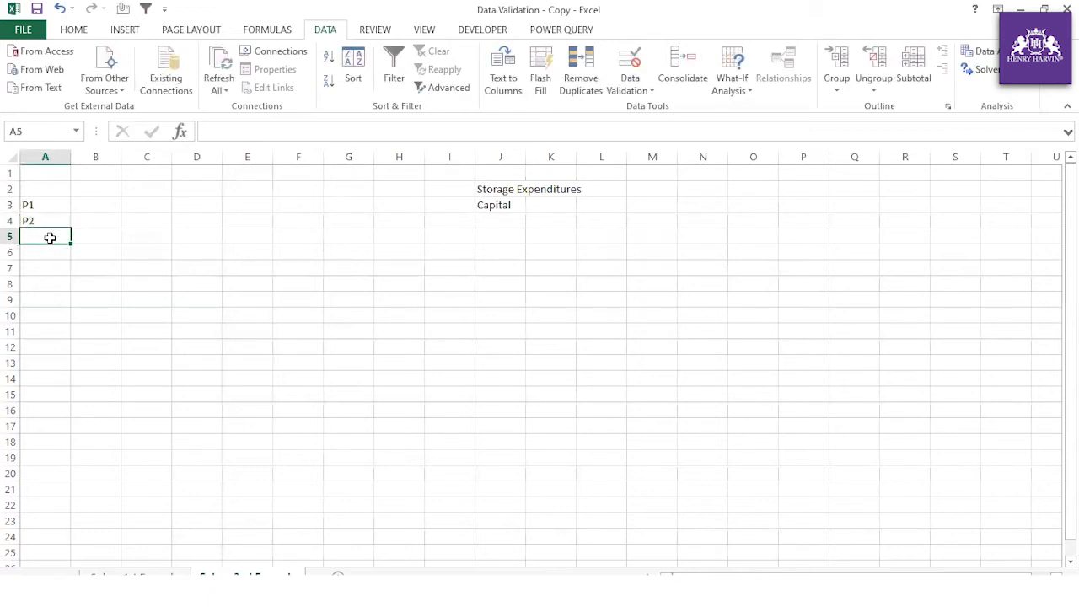
text(P3)
click(51, 285)
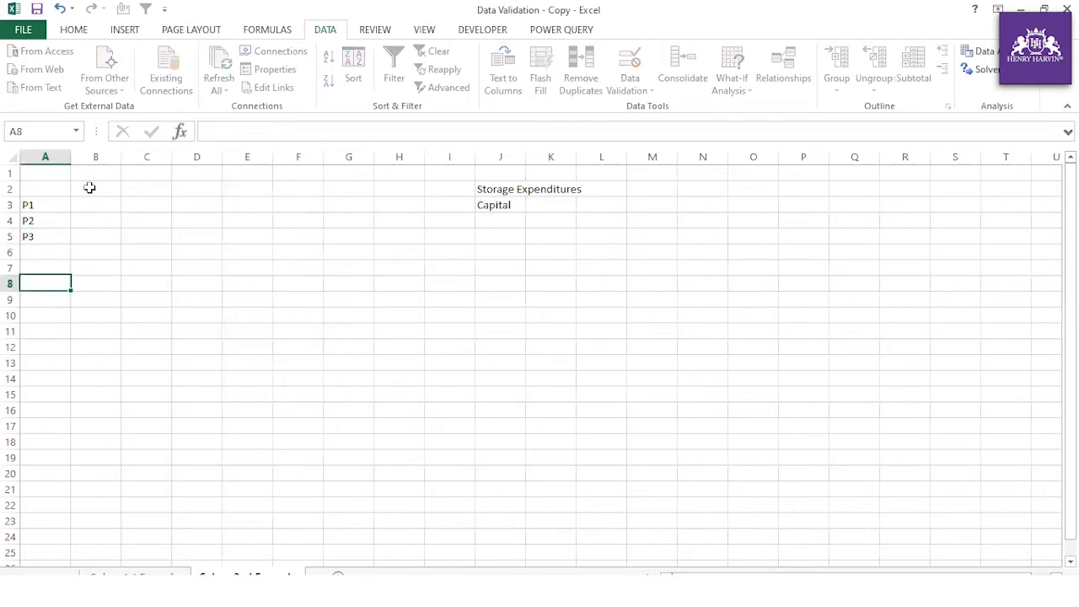
Enter the factory column headings F1, F2 and F3 in cells B2 to D2.
click(88, 188)
text(F1)
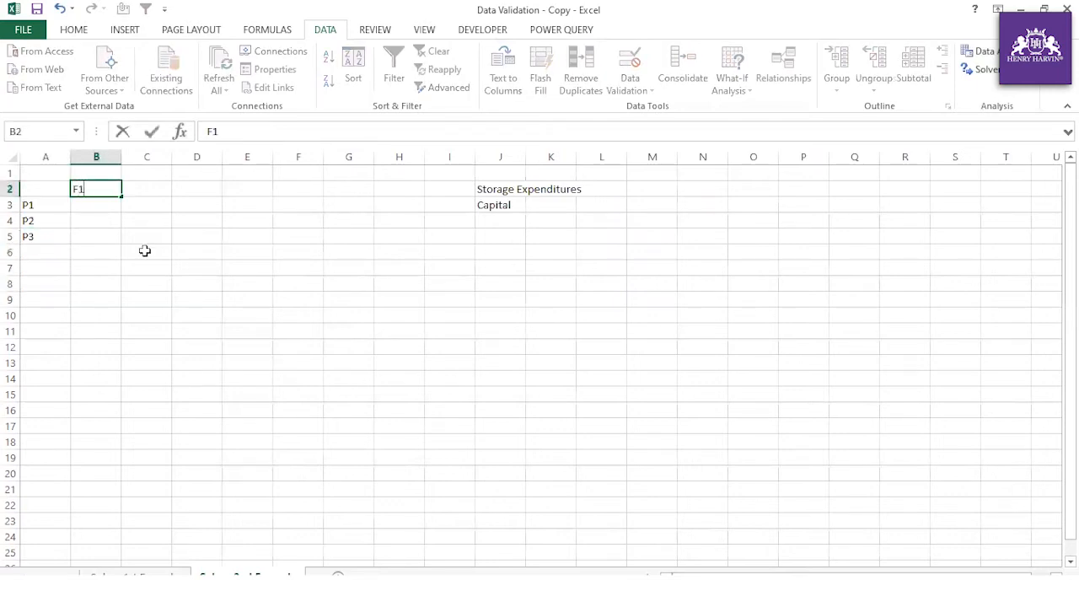
click(135, 190)
text(F2)
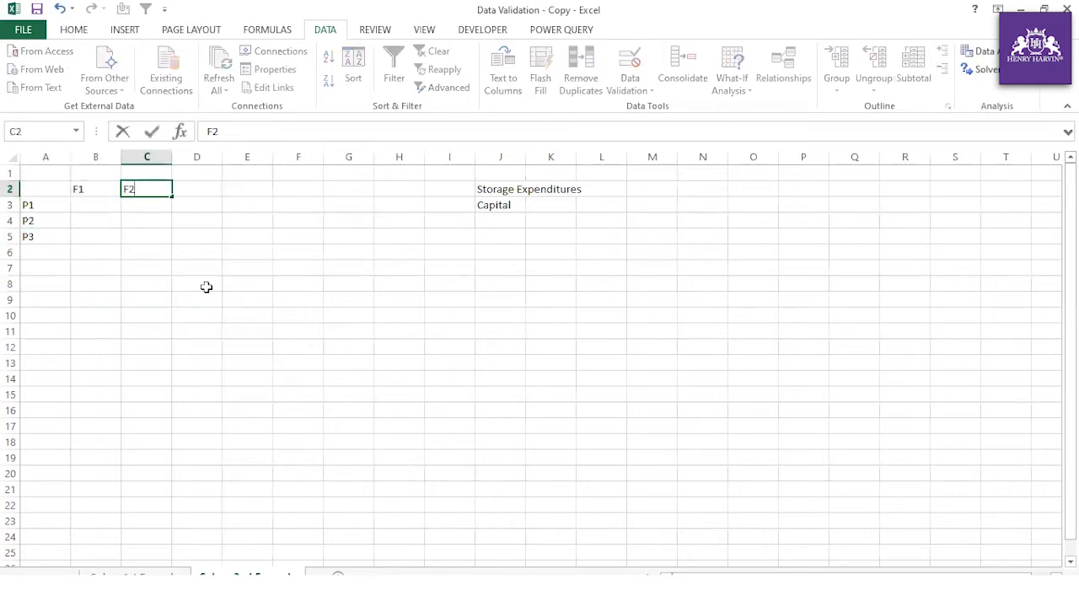
click(201, 185)
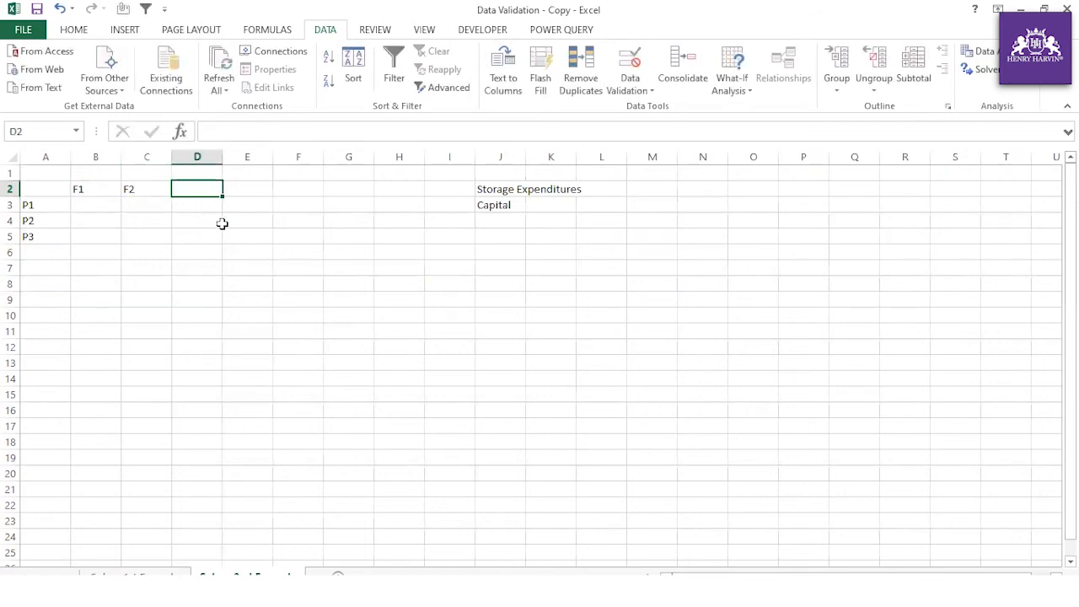
text(F3)
click(232, 285)
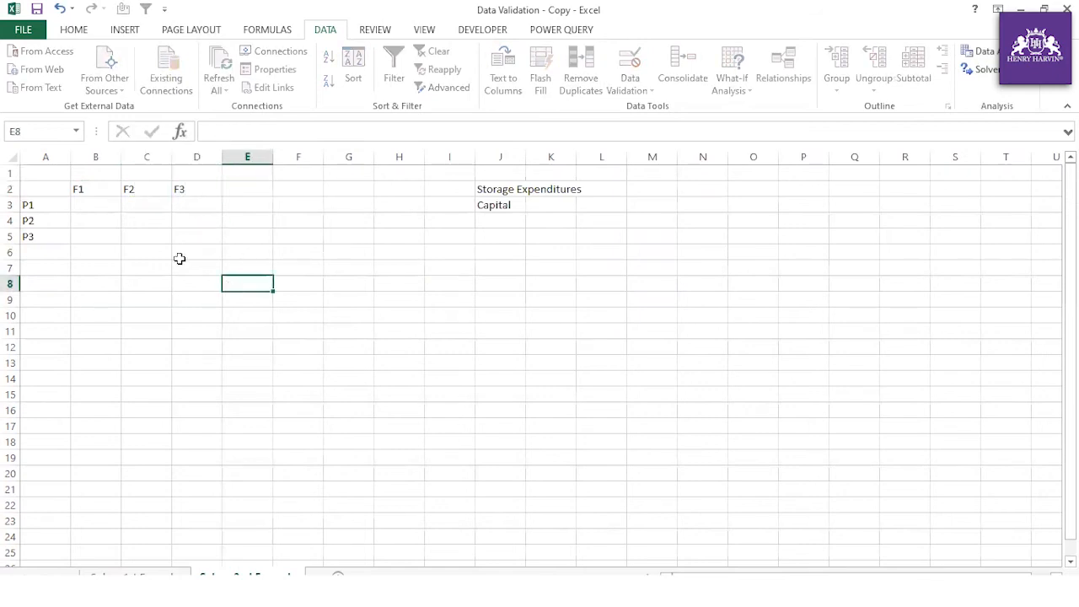
Merge and center cells B1:D1 and enter the title "Profit per unit" there.
click(104, 203)
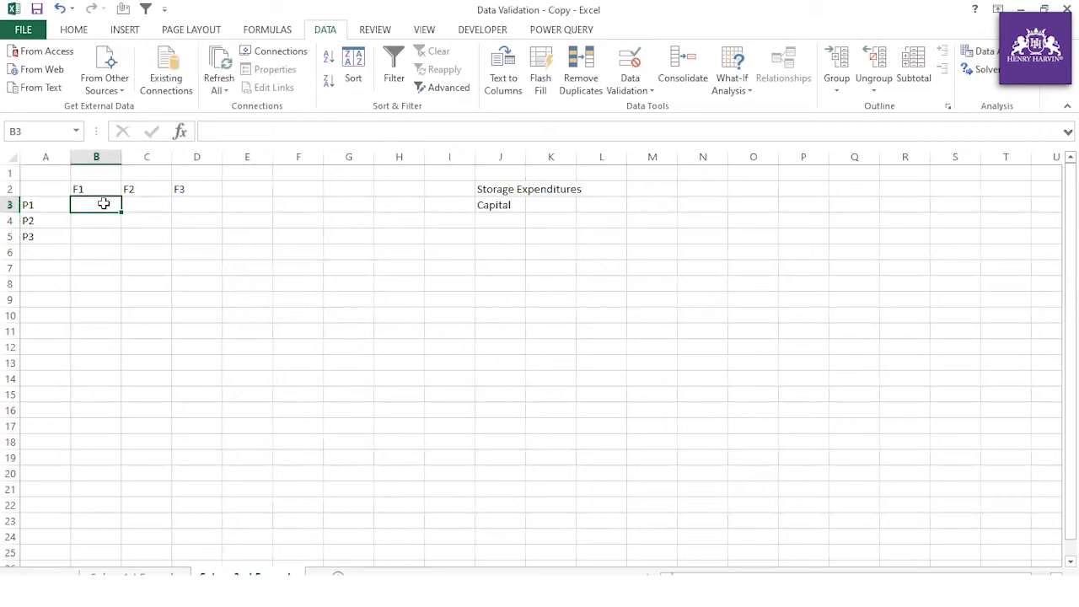
drag(103, 175, 207, 180)
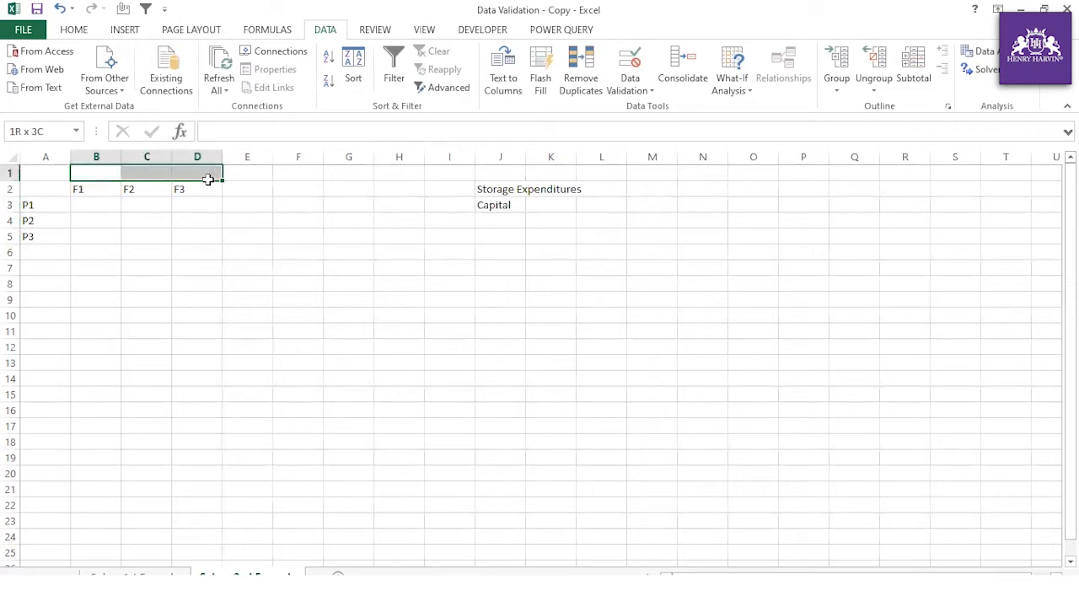
click(74, 29)
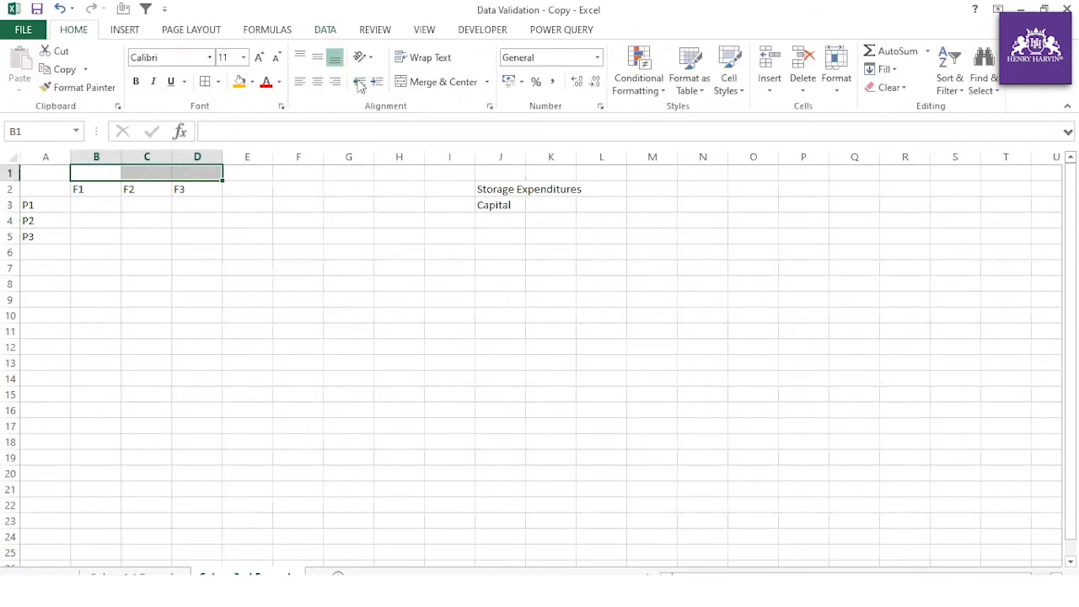
click(442, 82)
click(268, 130)
text(pRo)
key(BackSpace)
key(BackSpace)
key(BackSpace)
text(Profit)
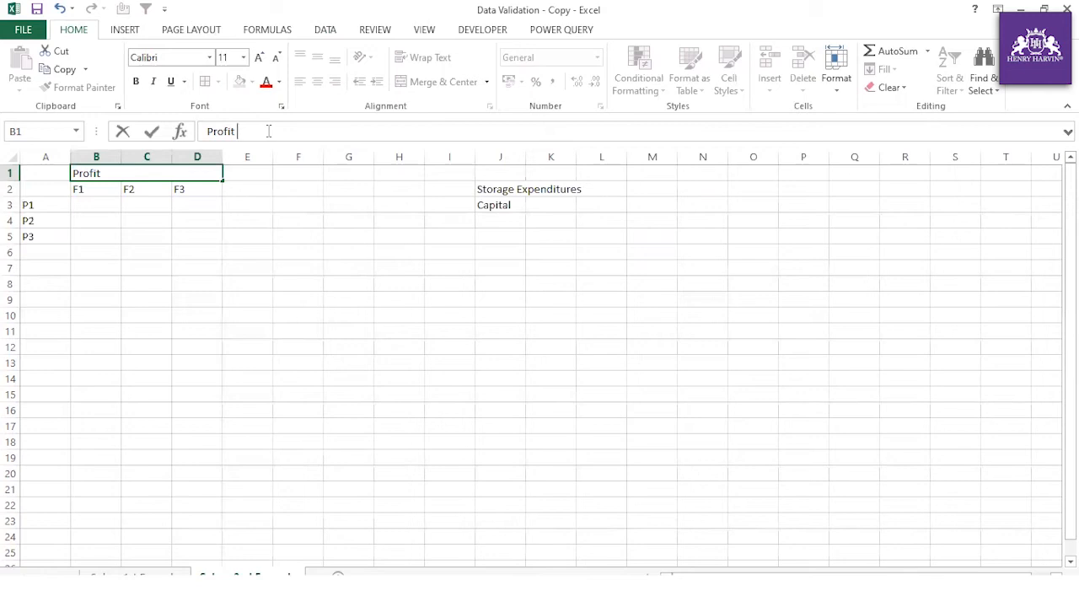
text(per unit)
click(216, 282)
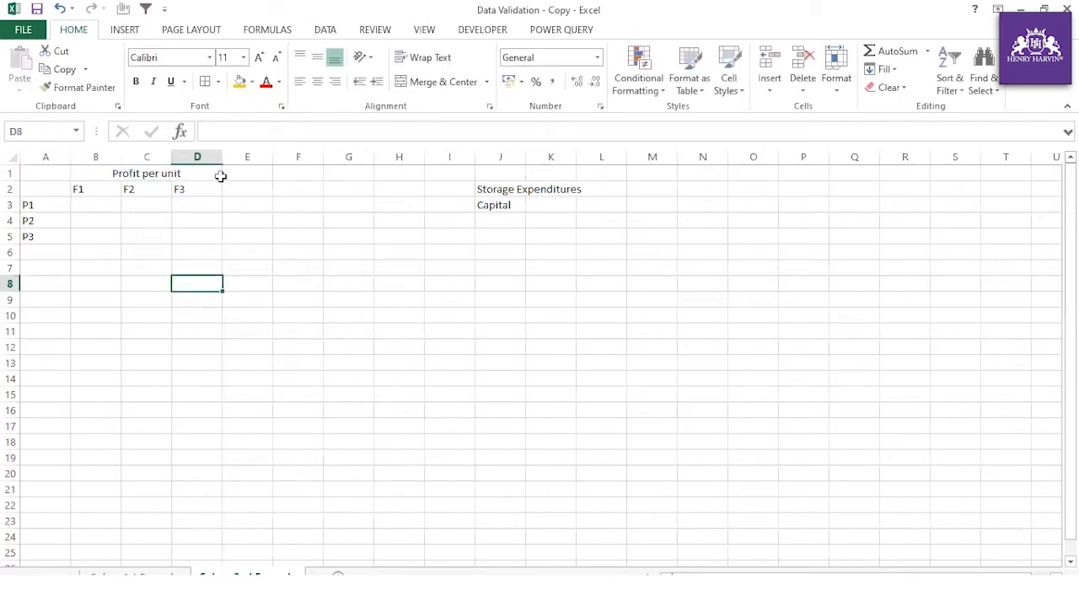
Fill the merged "Profit per unit" title cell with orange.
click(113, 174)
click(241, 82)
click(152, 272)
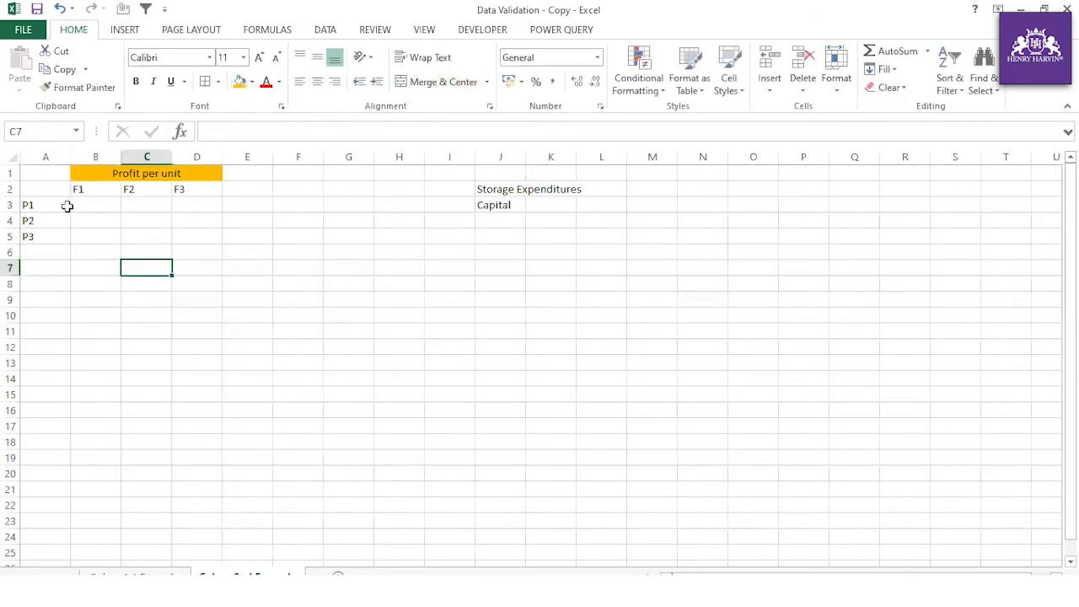
Enter the P1 profits per unit in row 3: 19 for F1, 38 for F2 and 38 for F3.
click(90, 204)
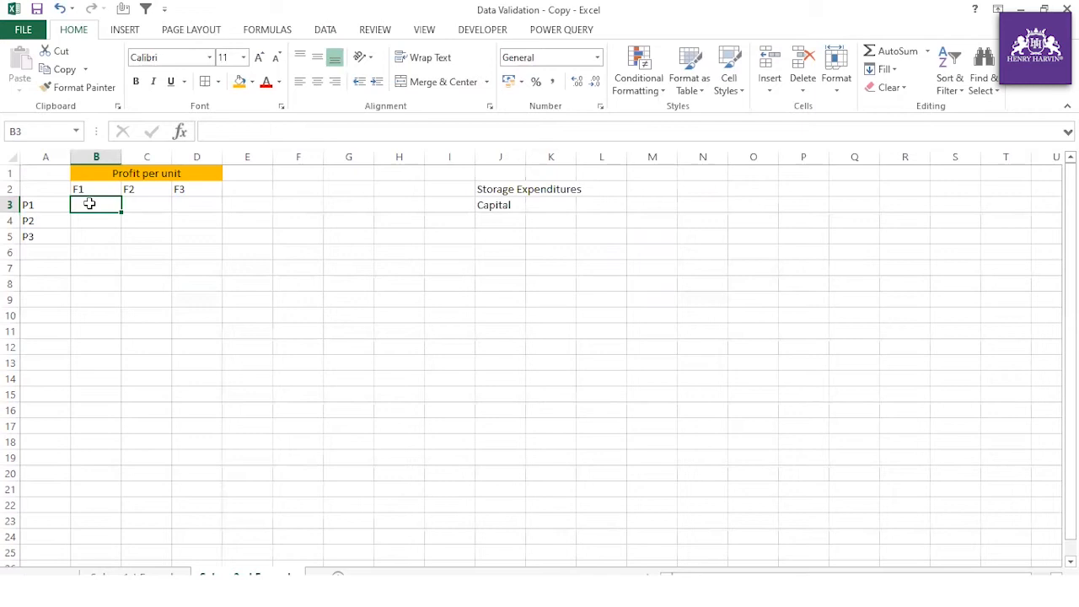
text(19)
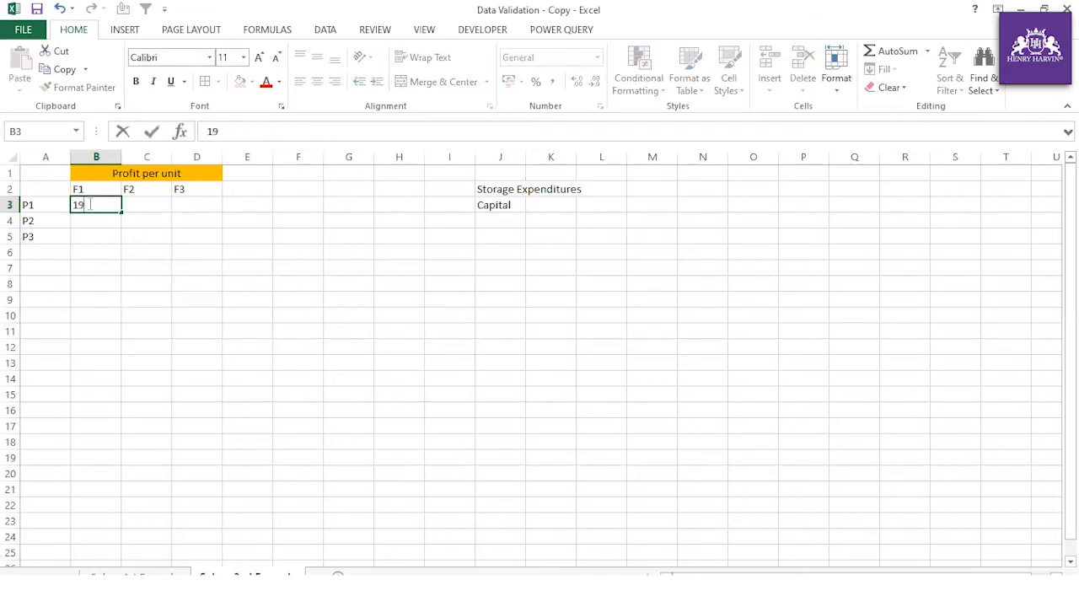
click(148, 204)
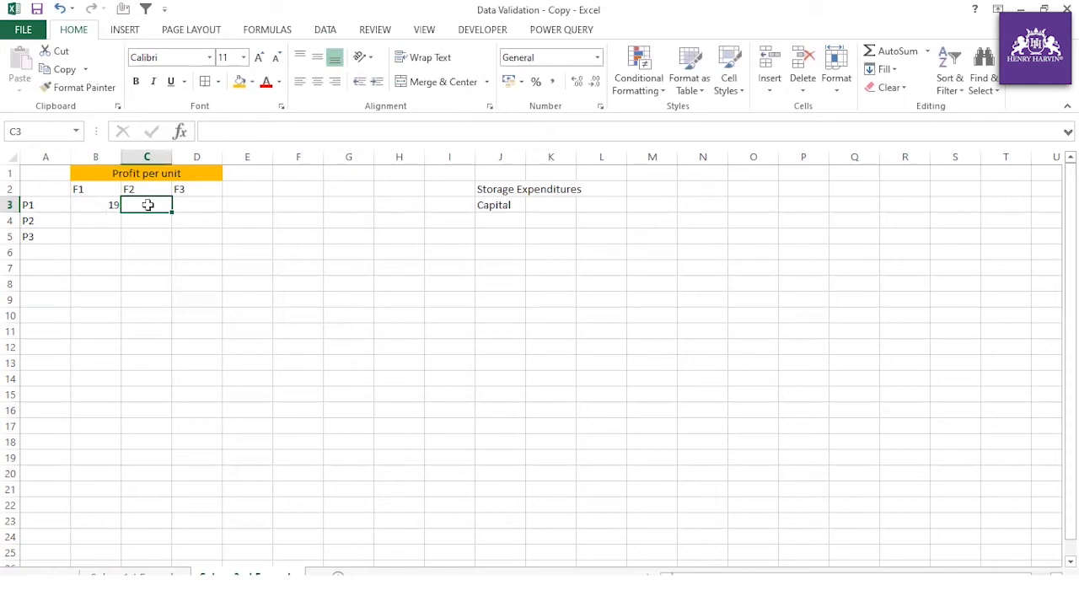
text(38)
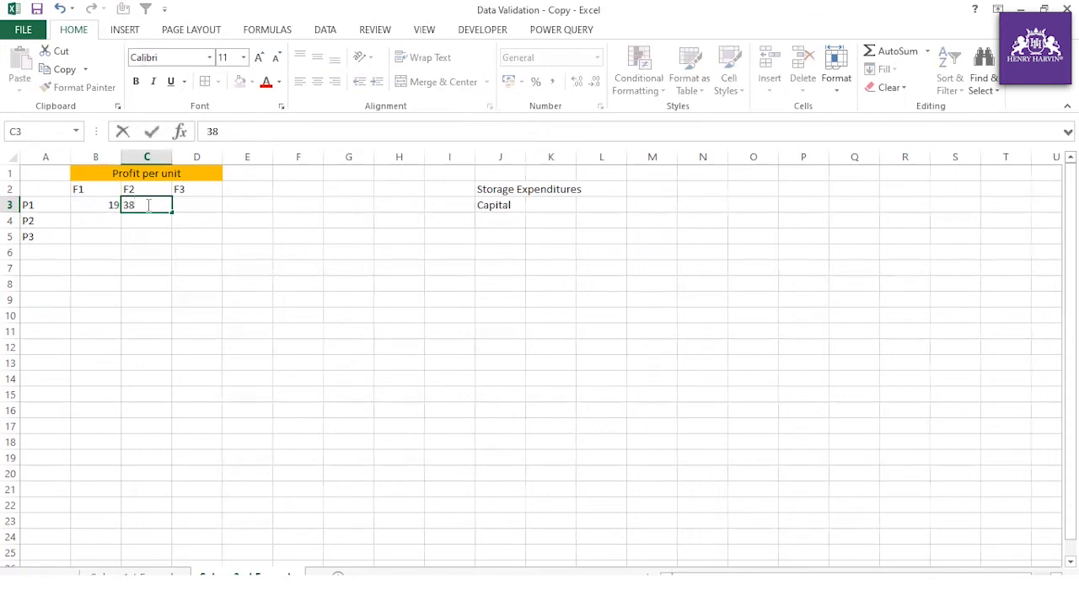
click(181, 206)
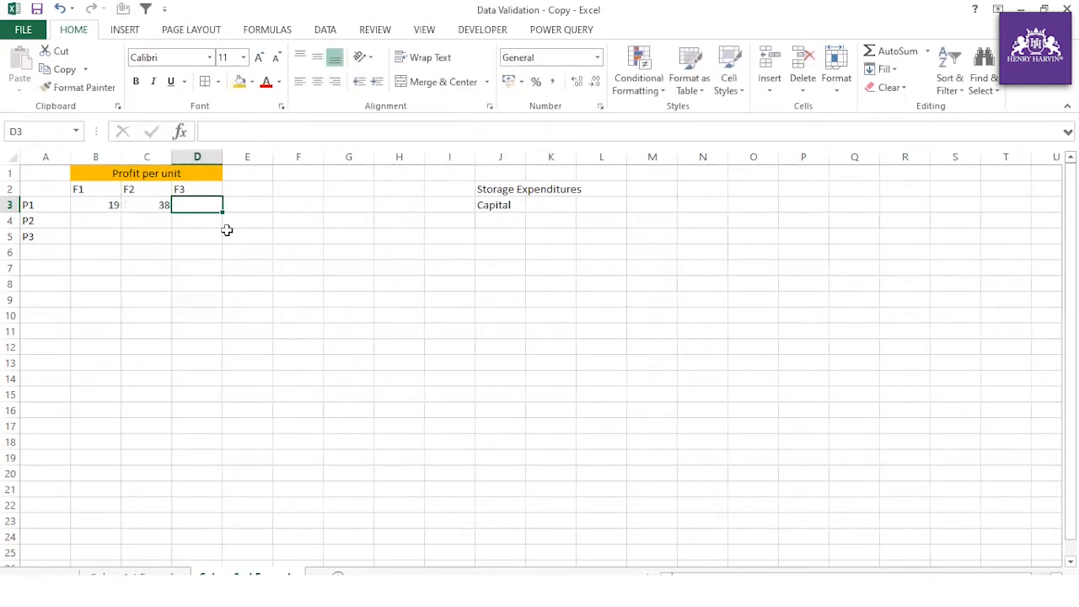
text(38)
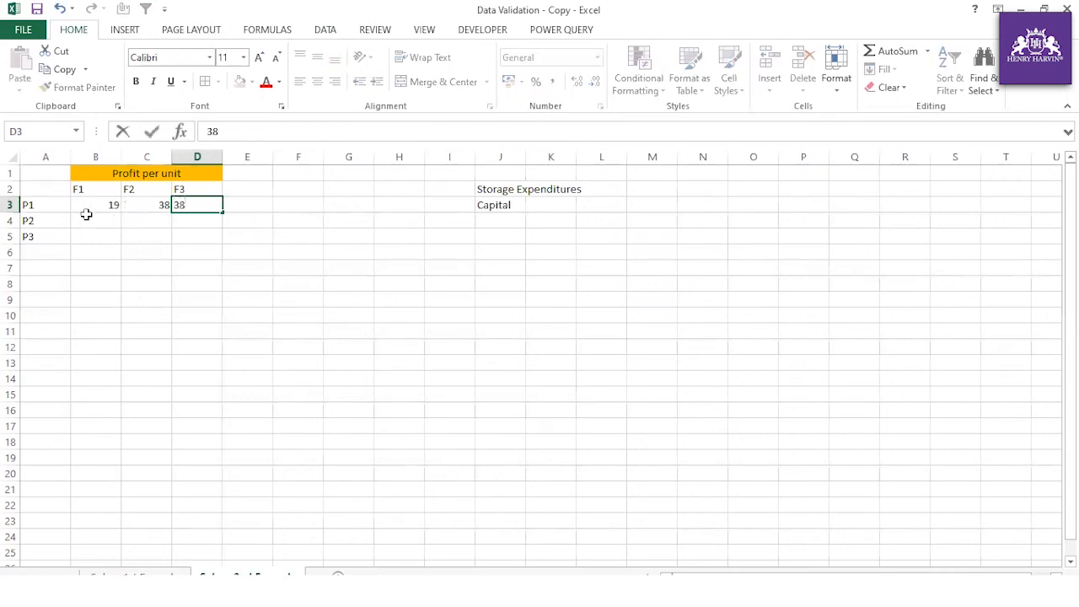
Enter the P2 profits per unit in row 4: 18 for F1, 39 for F2 and 25 for F3.
click(93, 220)
text(18)
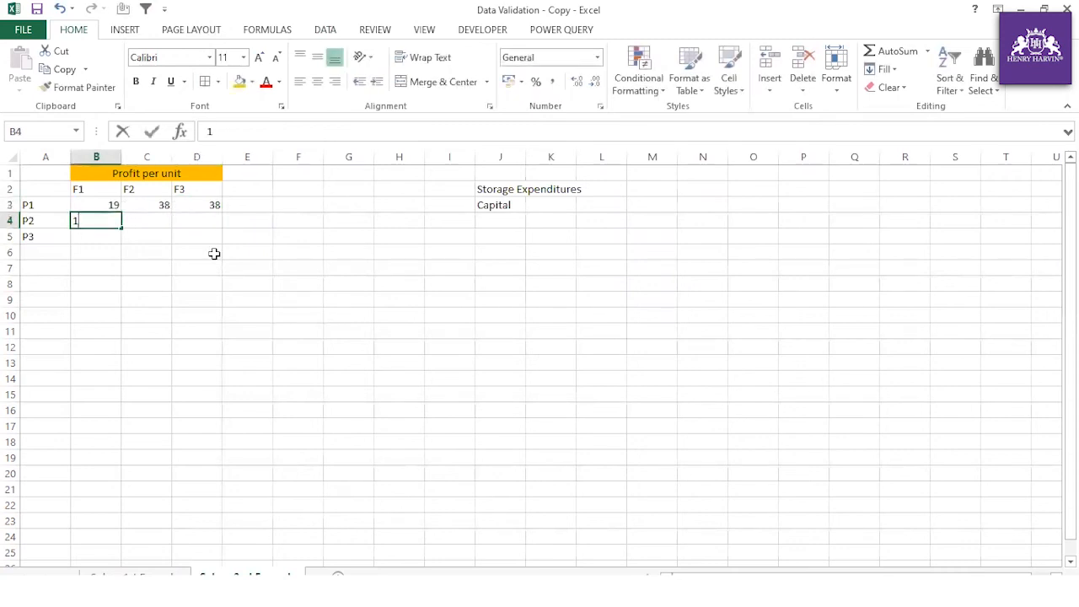
click(156, 220)
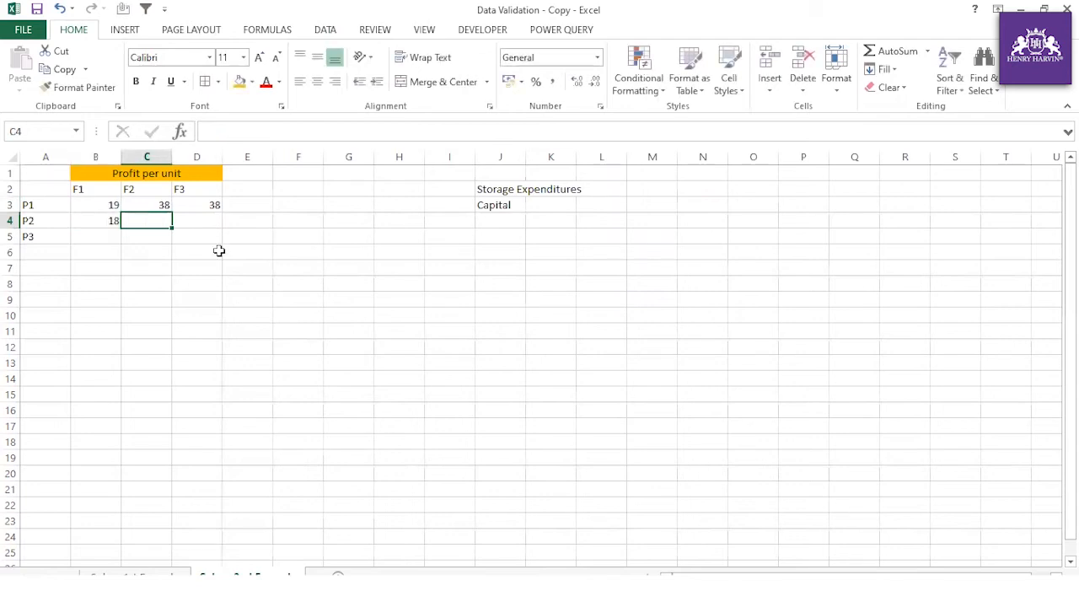
text(39)
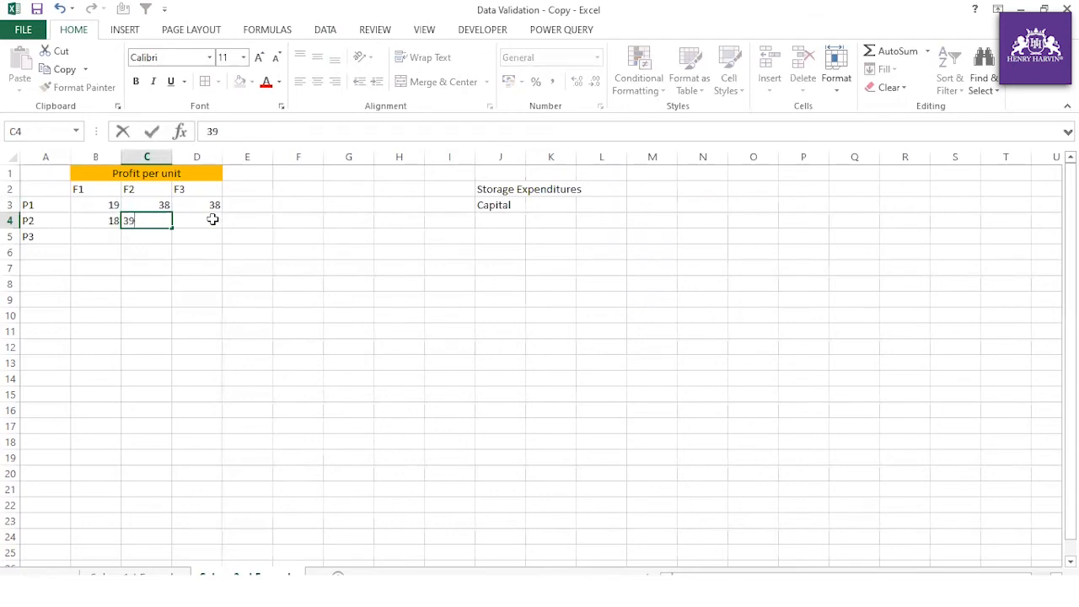
click(213, 220)
text(25)
Enter the P3 profits per unit in row 5: 27 for F1, 42 for F2 and 22 for F3.
click(96, 235)
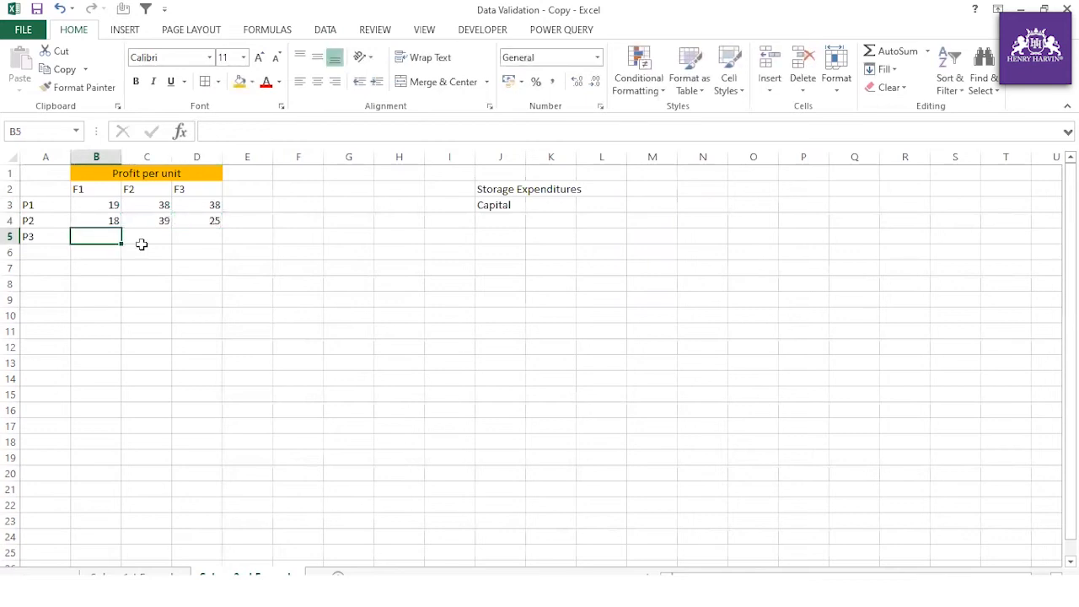
text(27)
click(140, 237)
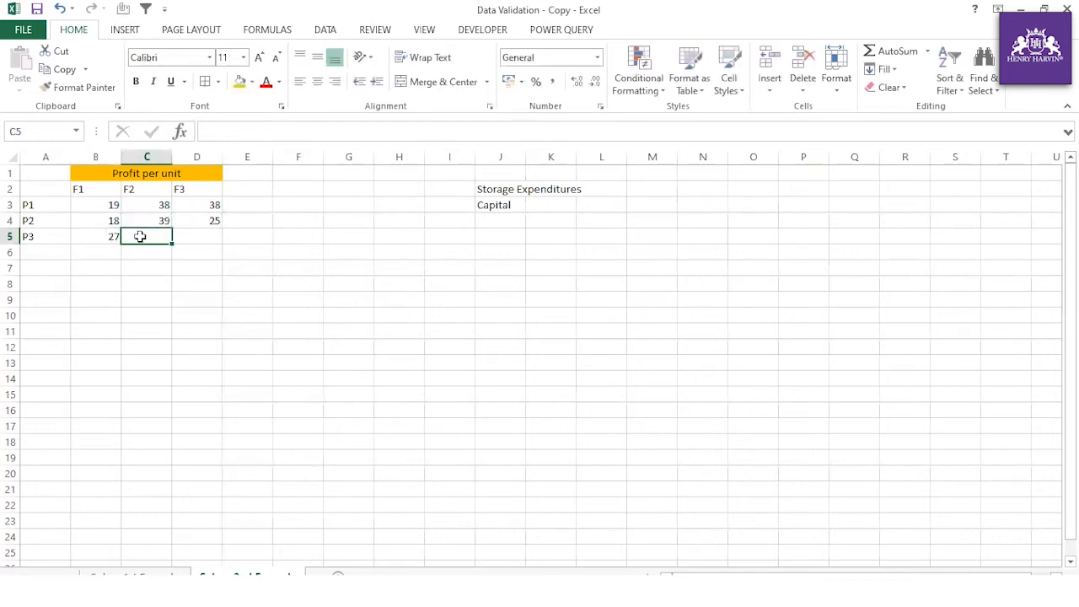
text(42)
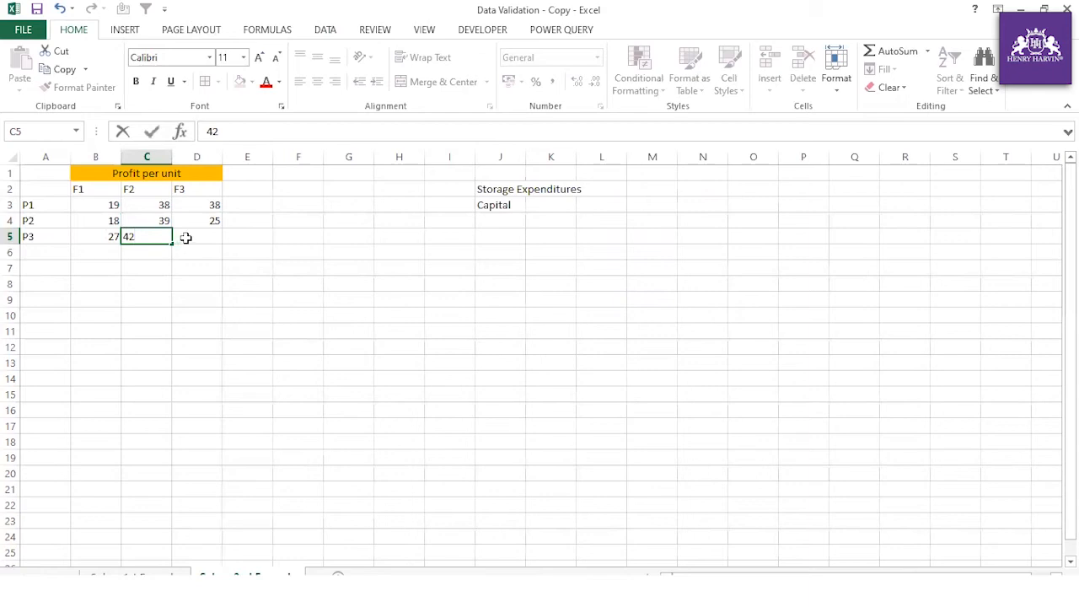
click(185, 237)
text(22)
click(179, 329)
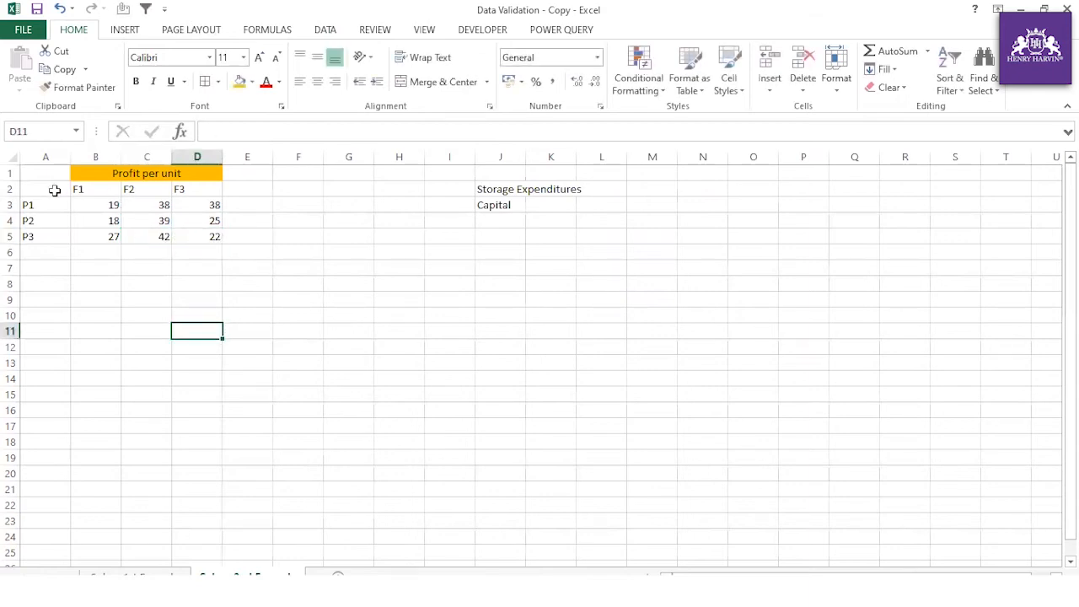
Apply borders around all cells of the Profit per unit table.
drag(50, 190, 189, 250)
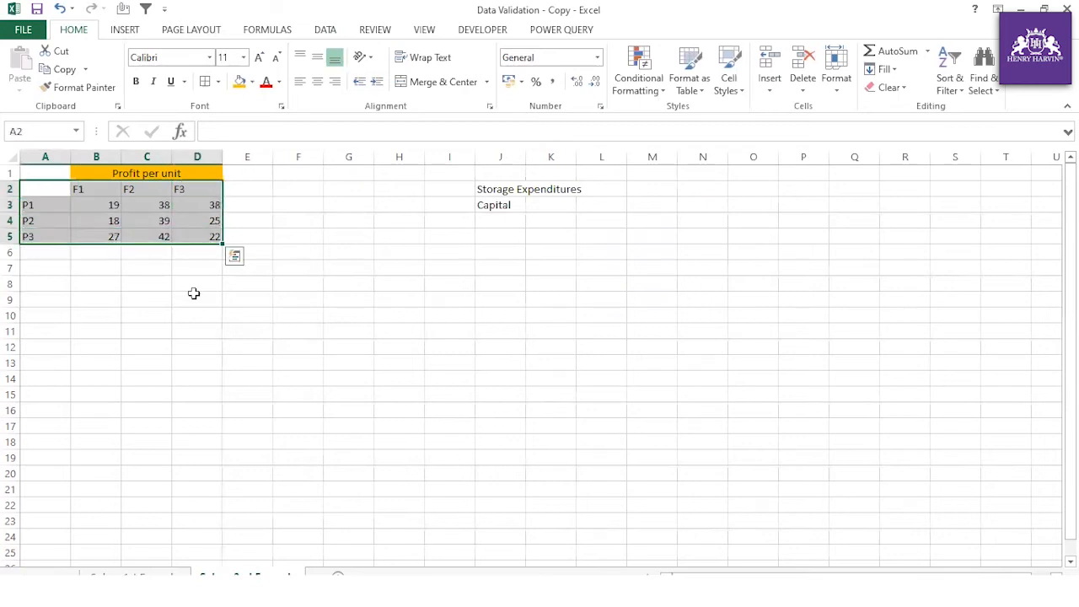
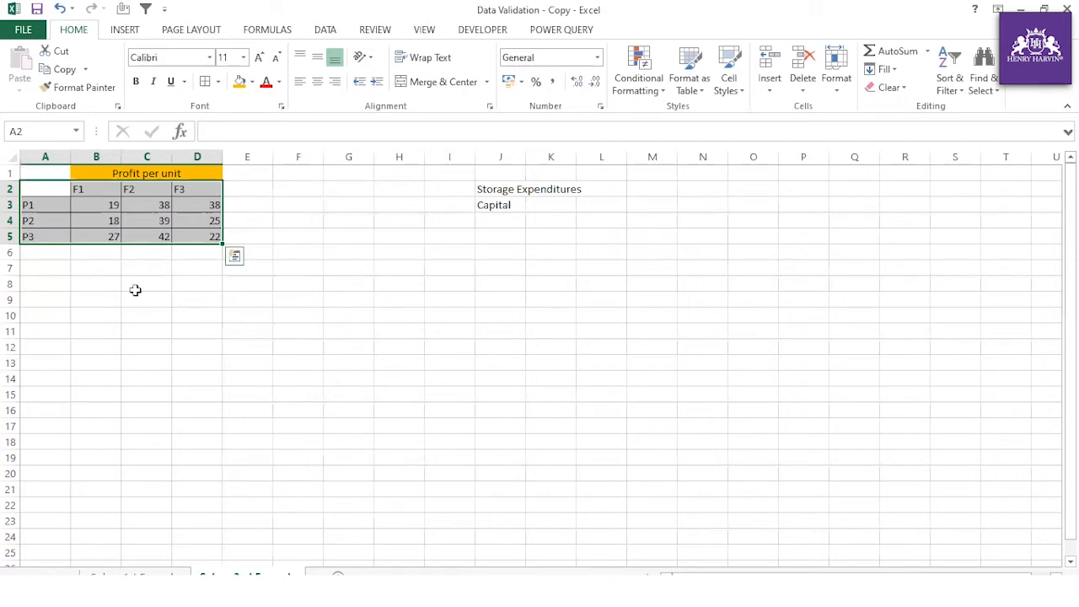
drag(29, 174, 218, 237)
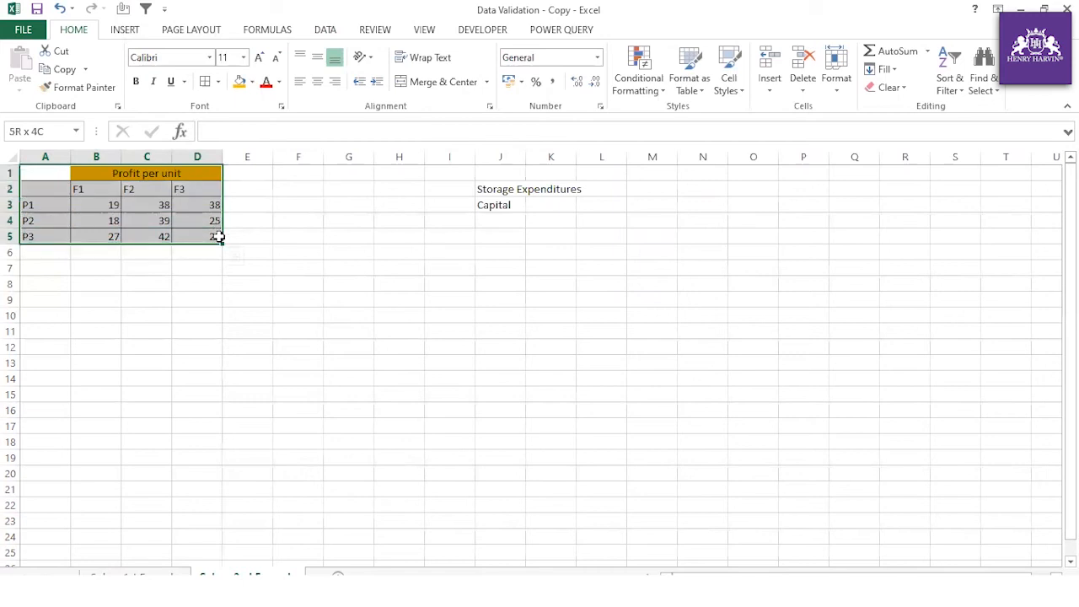
click(74, 280)
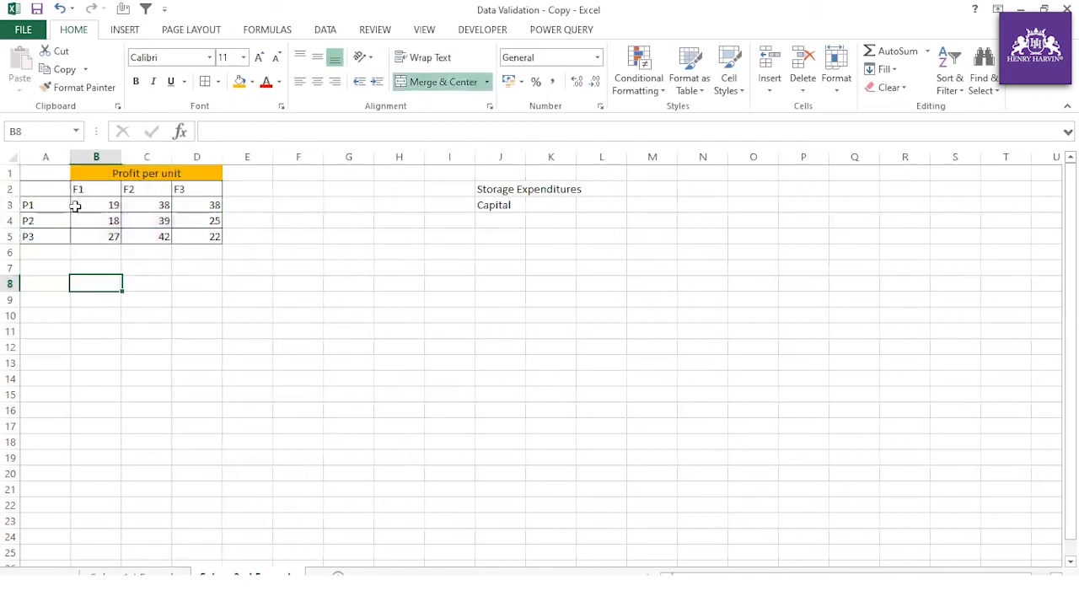
Copy the Profit per unit table A1:D5 and paste the copy starting at cell A8.
drag(39, 173, 210, 239)
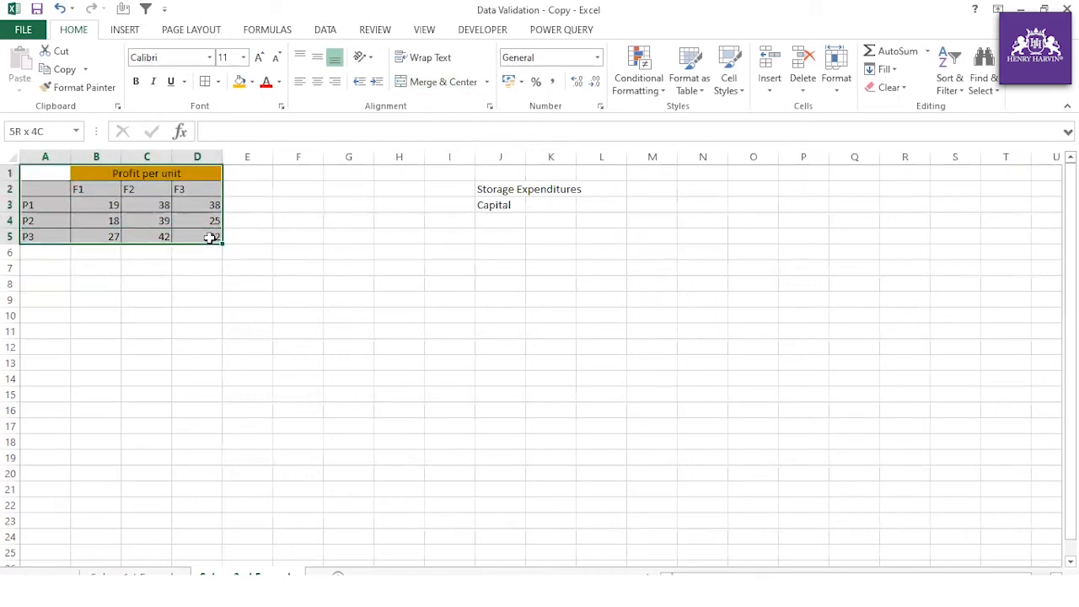
key(ctrl+c)
click(39, 282)
key(ctrl+v)
click(96, 379)
Replace the copied table's title in B8 with "Factory Production".
click(132, 283)
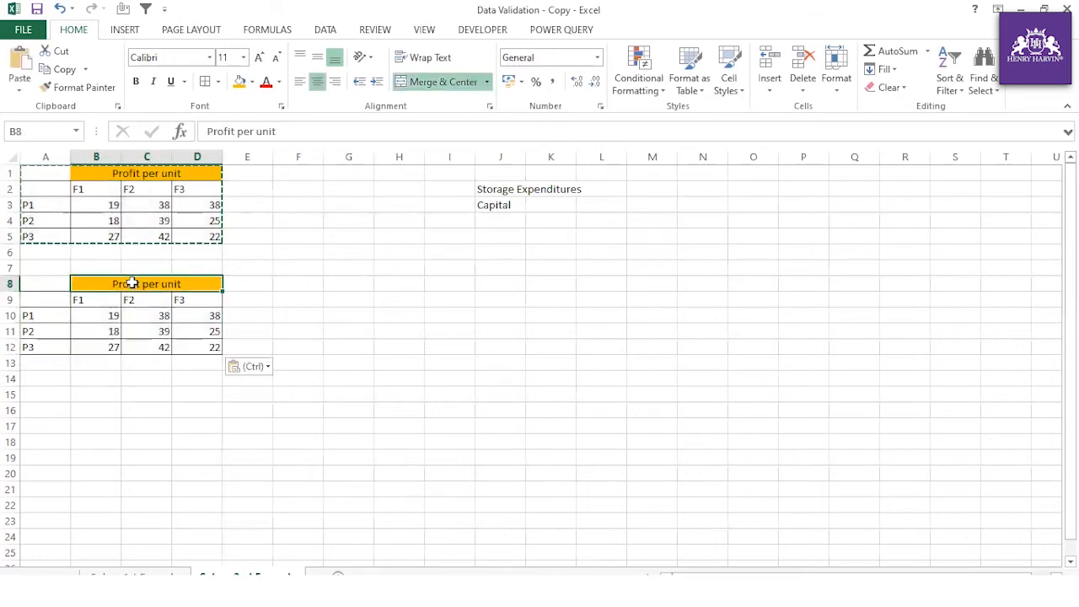
drag(278, 130, 179, 131)
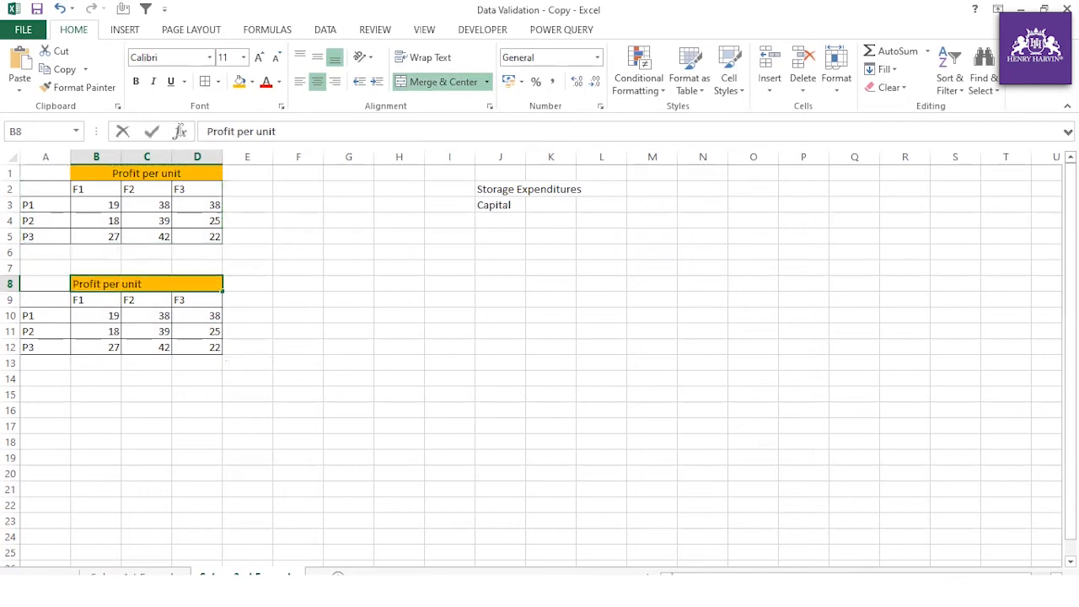
key(Delete)
text(Factory Production)
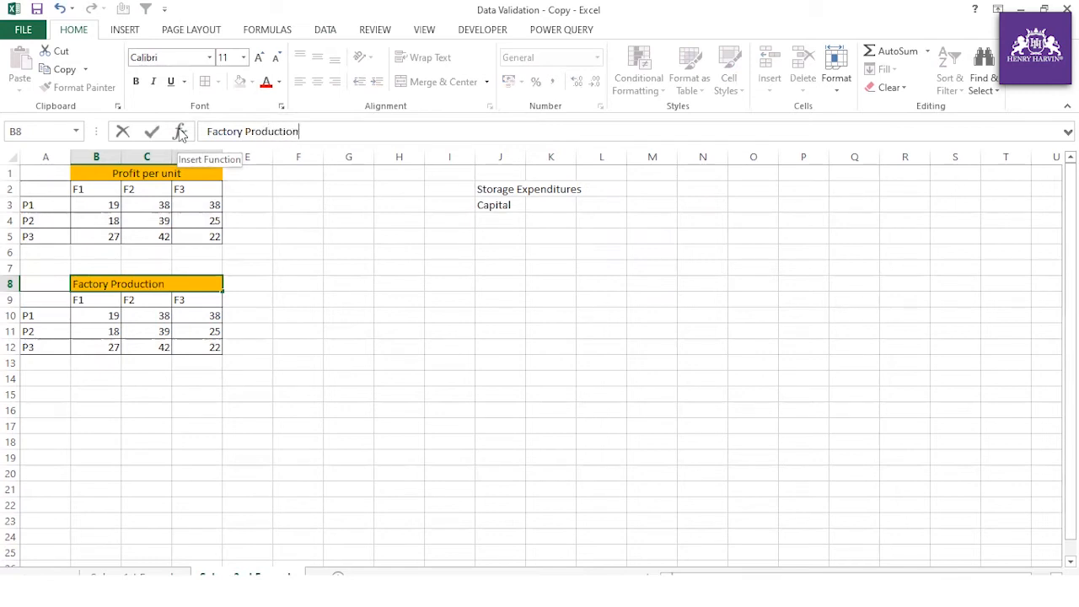
Fill all product cells B10:D12 of the Factory Production table with 0.
click(268, 361)
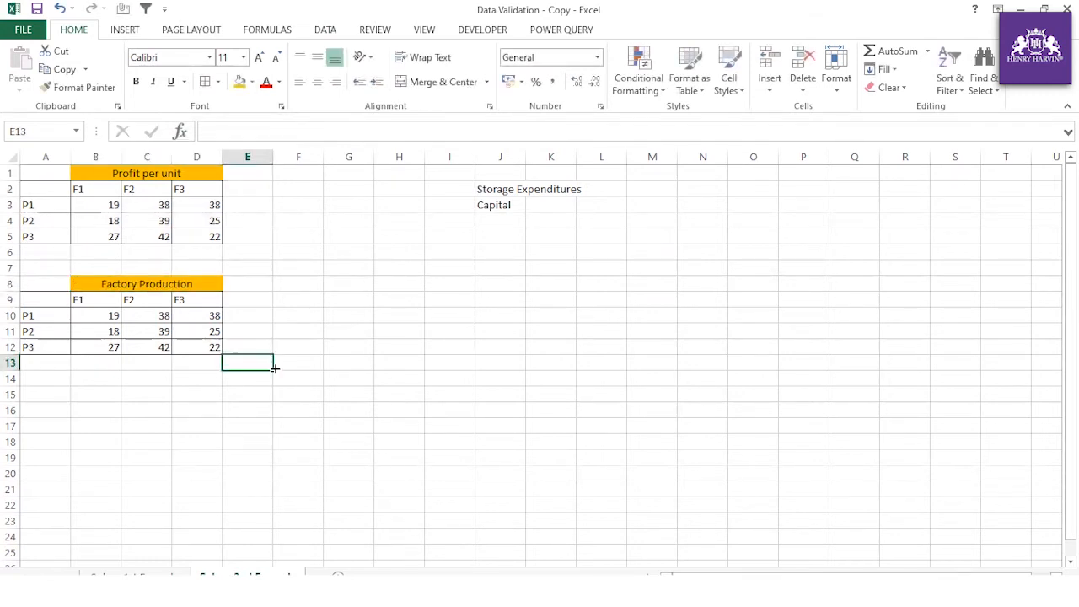
click(97, 312)
text(0)
click(116, 431)
click(106, 313)
drag(121, 323, 221, 348)
Enter the question "Factory Optimized Production for all Products ?" in cell K8.
click(565, 285)
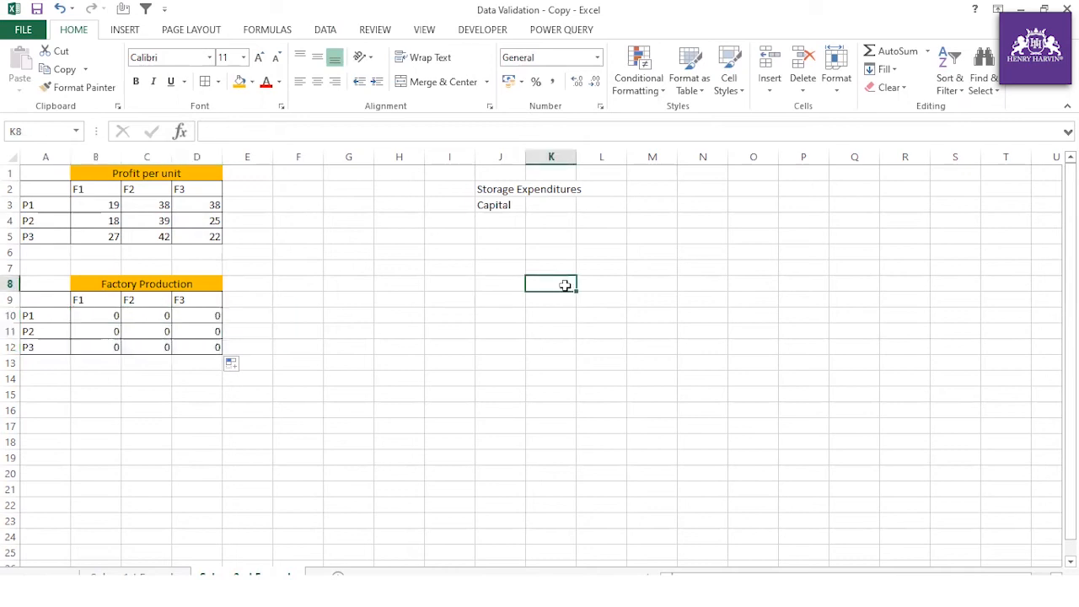
text(Facto)
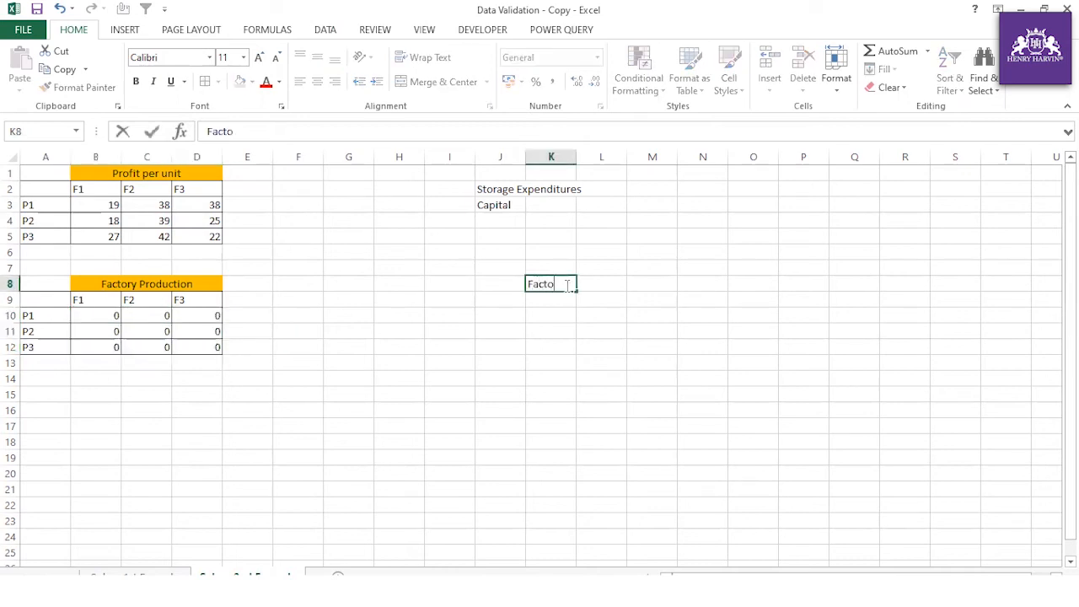
text(ry Optimized Pr)
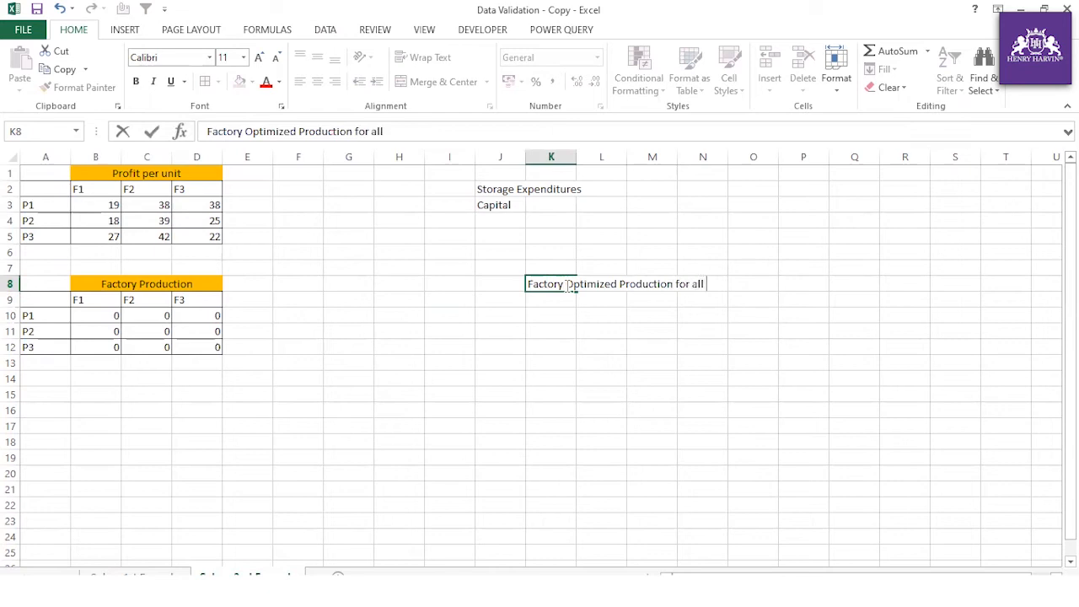
text(oducts ?)
click(672, 347)
click(549, 287)
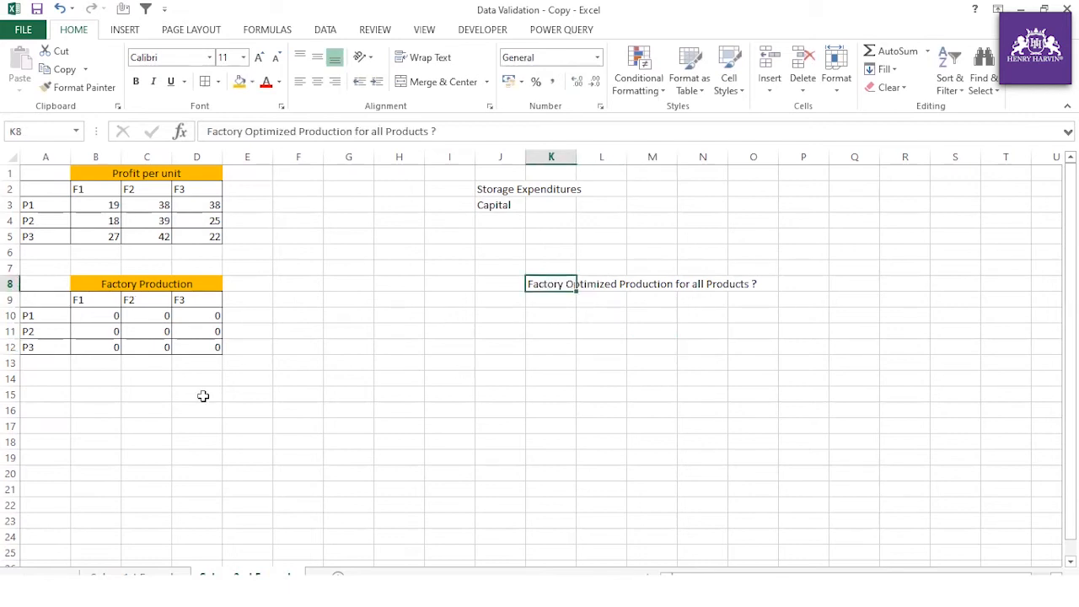
Review the Profit per unit and Factory Production tables and the Storage Expenditures and Capital labels.
click(58, 189)
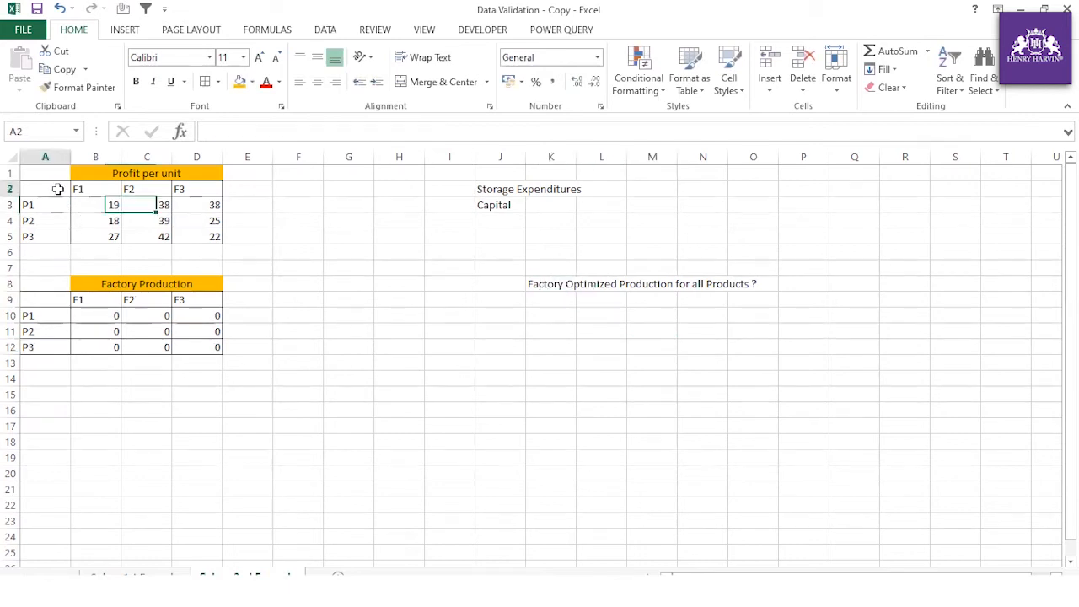
drag(57, 189, 192, 237)
drag(20, 283, 178, 344)
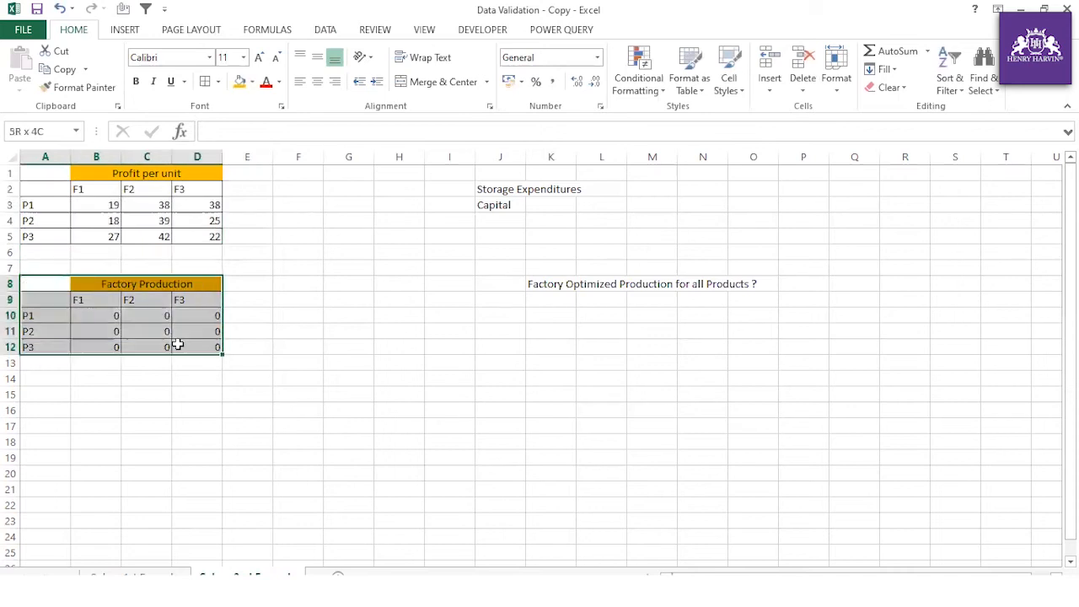
scroll(235, 408, down, 1)
click(242, 409)
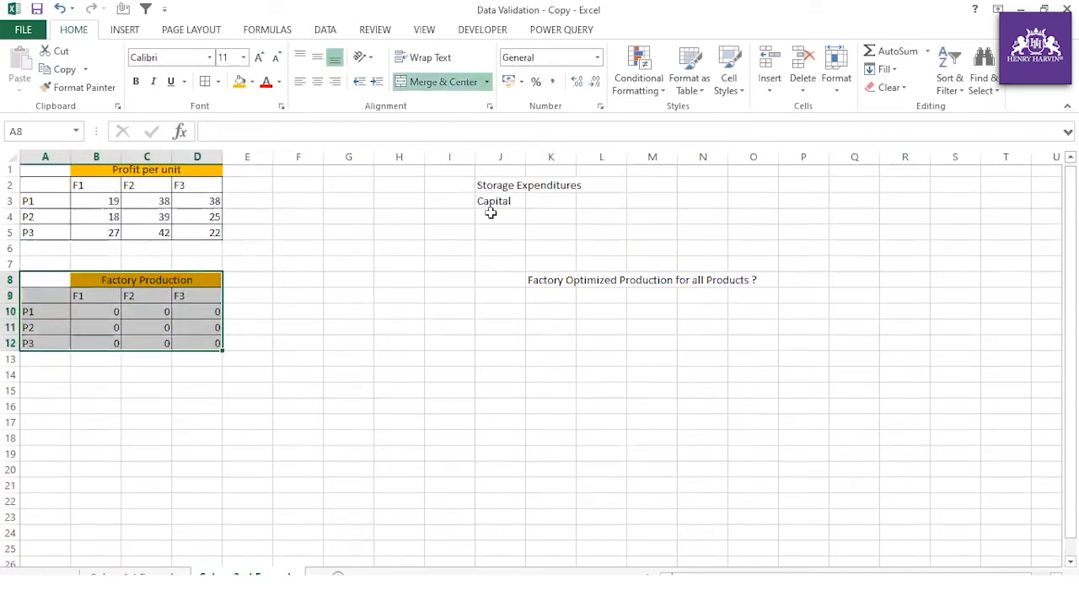
scroll(497, 202, up, 1)
click(507, 192)
click(502, 205)
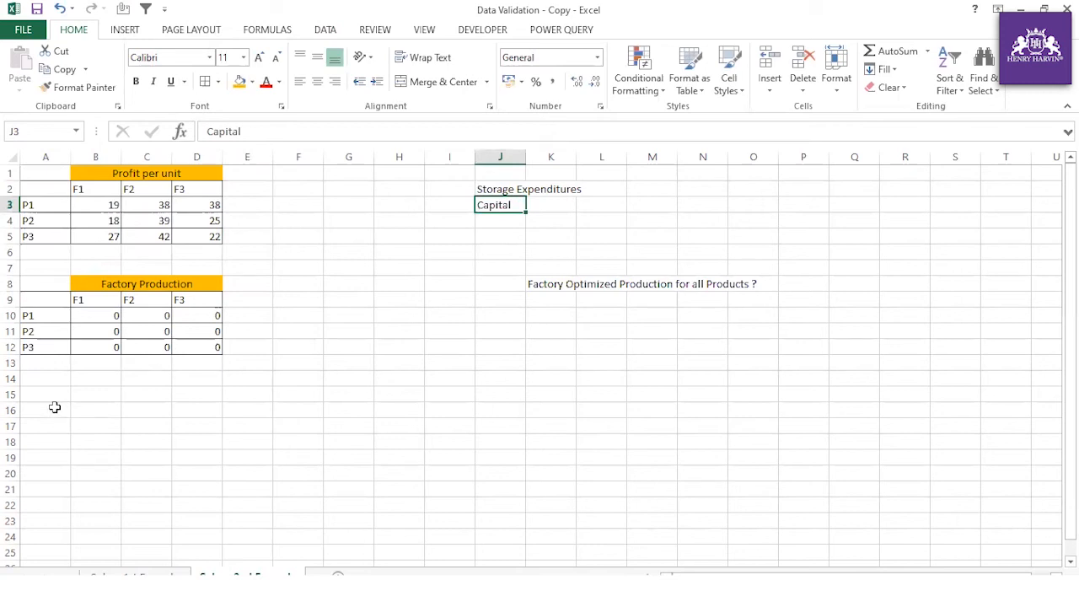
Enter the heading "Storage Used" in F8 and widen column F to fit it.
click(286, 284)
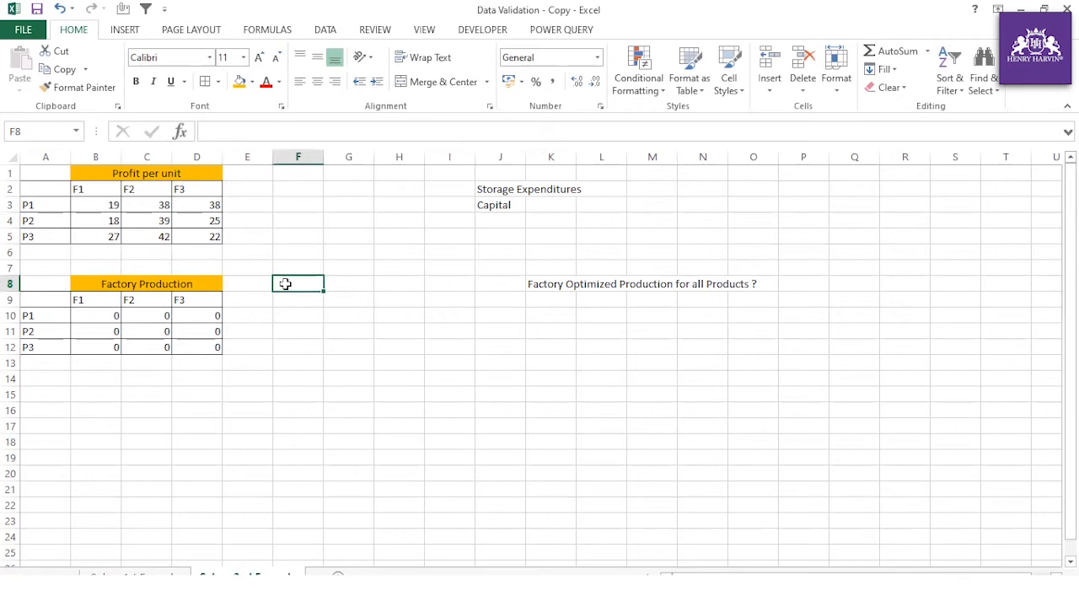
text(S)
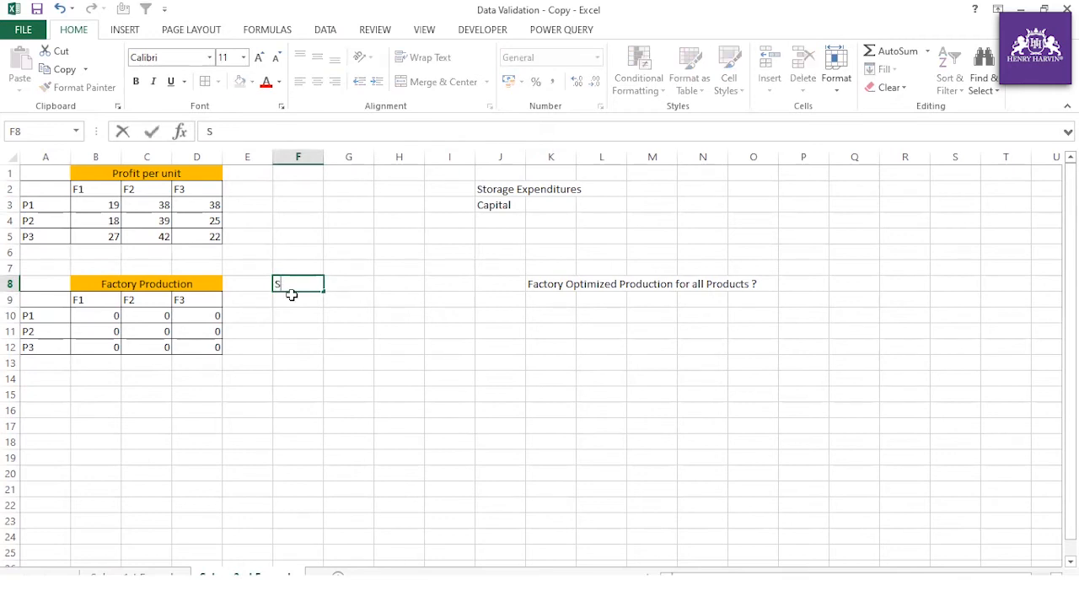
text(torage Used)
click(291, 314)
drag(321, 162, 340, 161)
Enter the heading "Storage Available" in G8 and autofit column G to the text.
click(380, 284)
text(S)
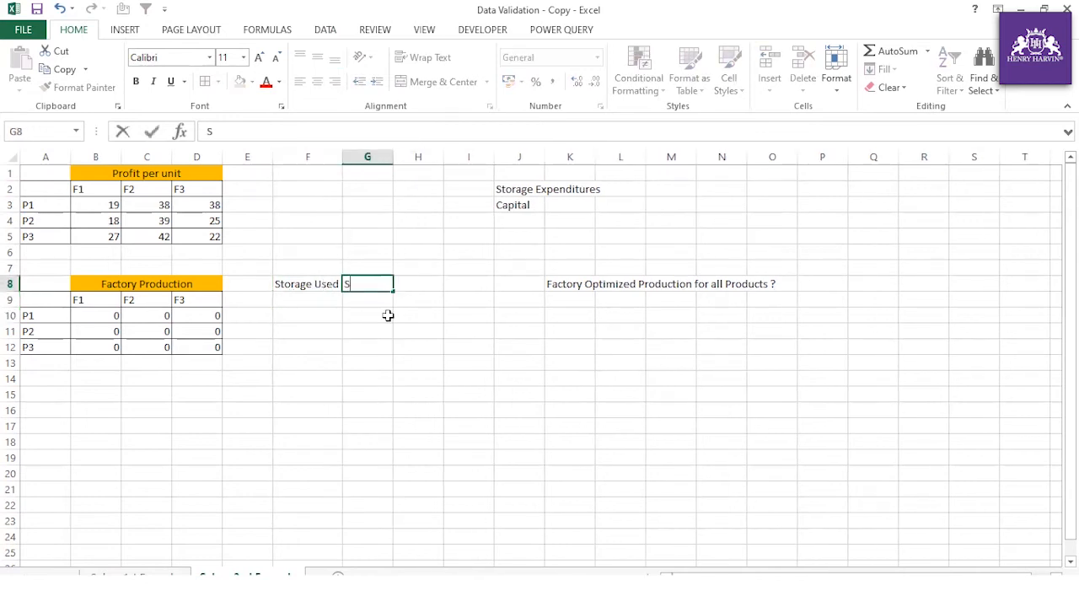
text(torage Available)
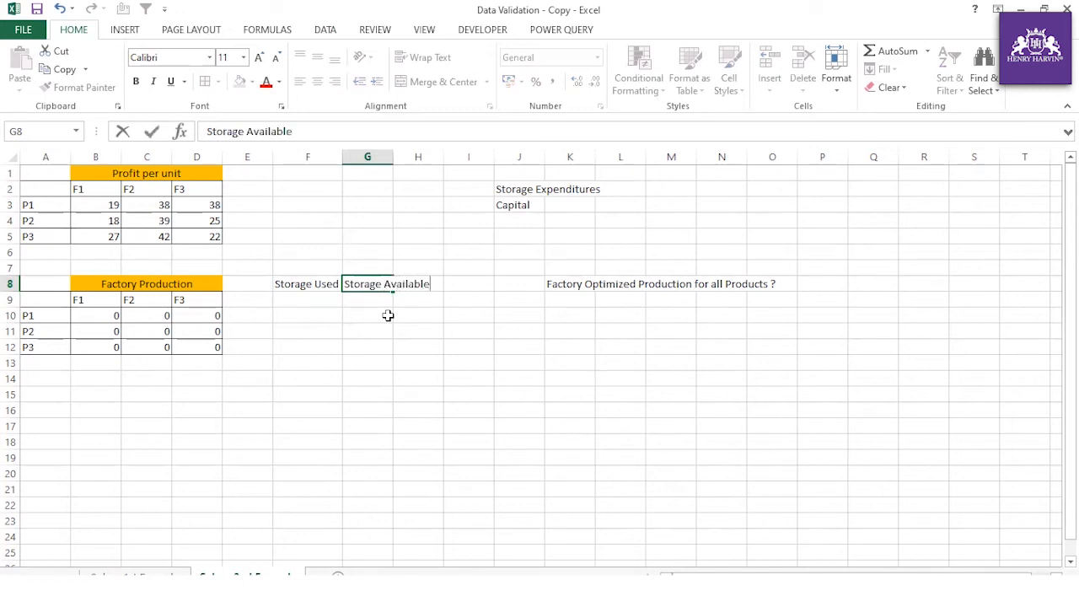
click(402, 331)
double_click(386, 156)
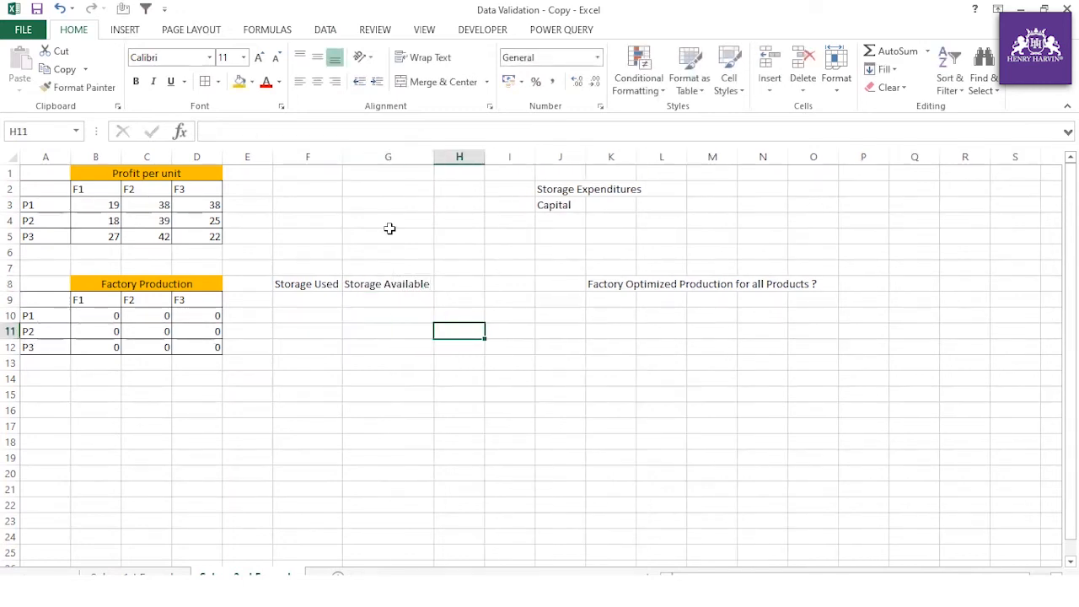
drag(389, 289, 383, 345)
click(384, 281)
drag(384, 282, 380, 343)
drag(319, 286, 310, 347)
drag(110, 311, 193, 345)
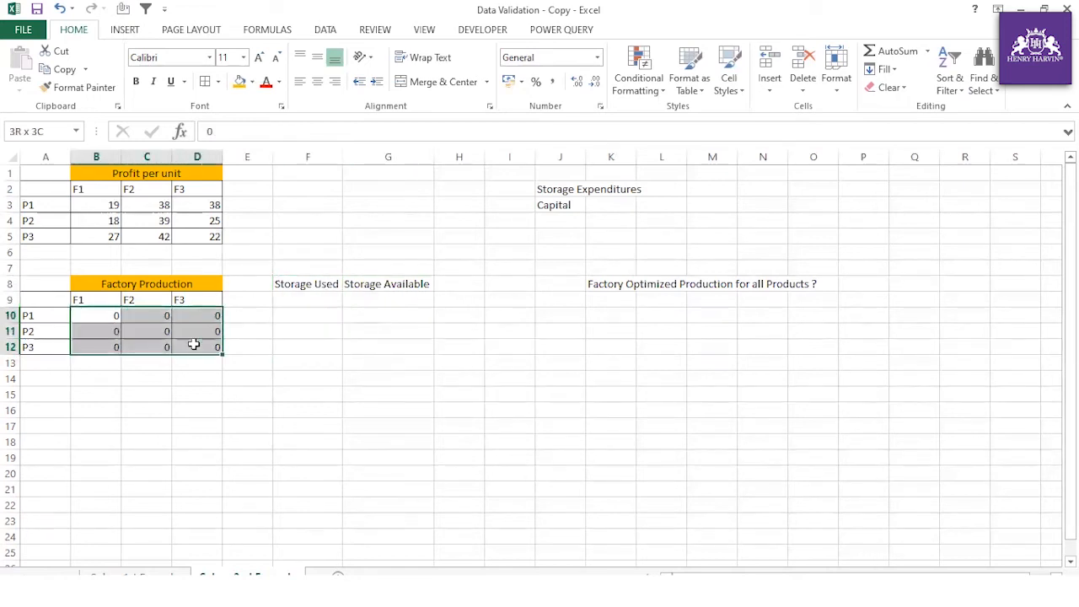
click(318, 301)
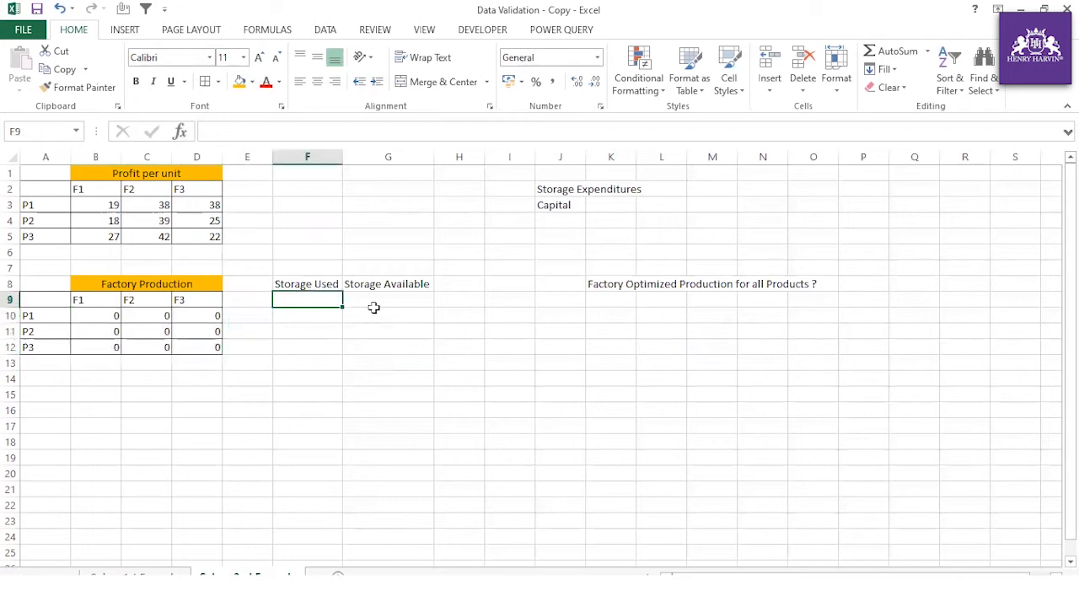
Enter the available storage values 2500 in G9 and 9500 in G10.
click(378, 300)
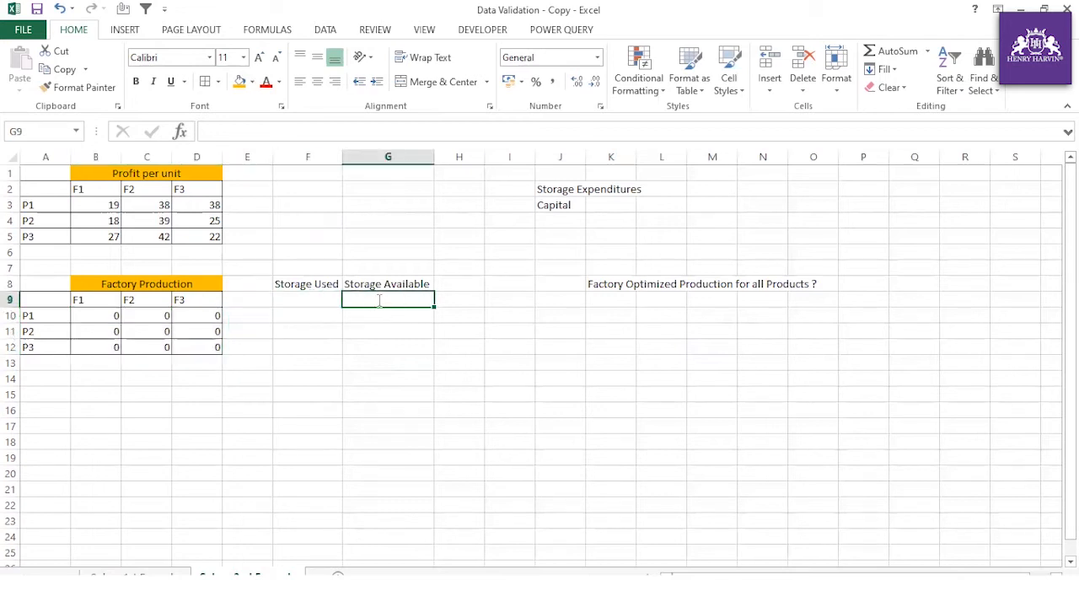
text(2500)
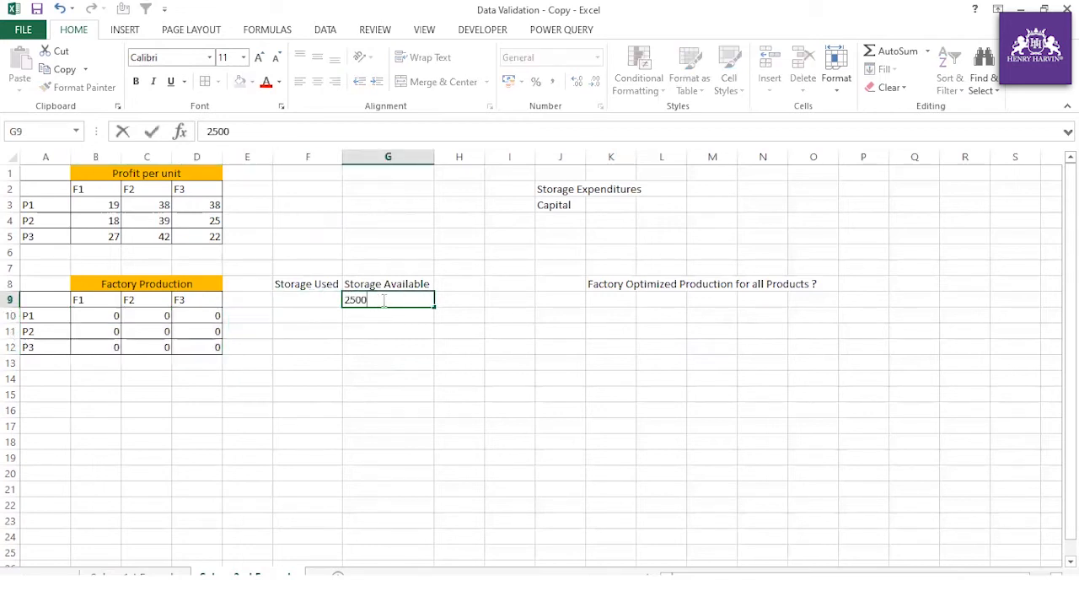
key(Return)
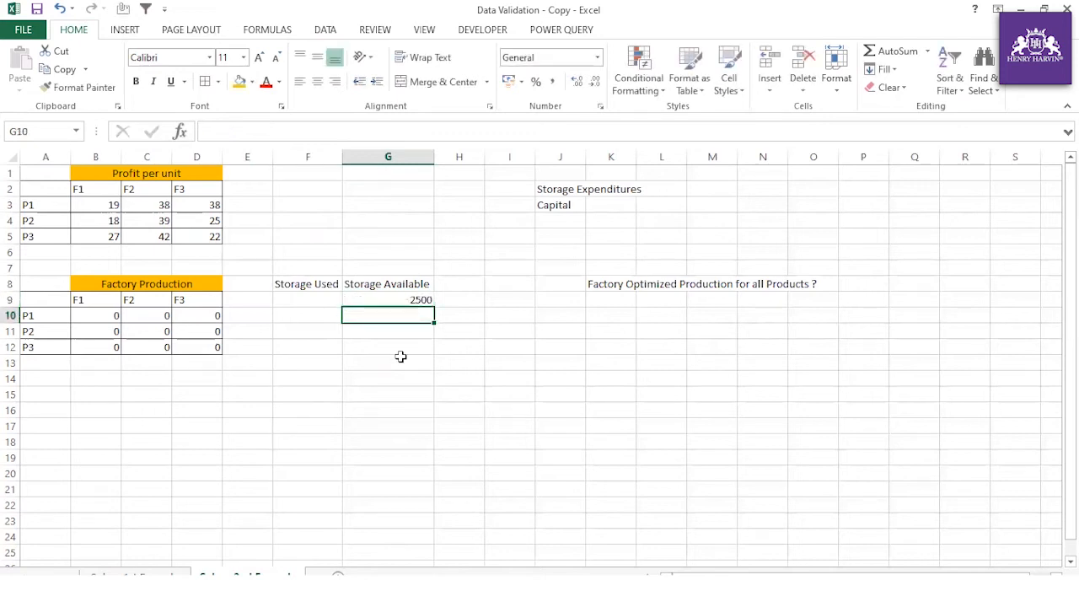
text(9500)
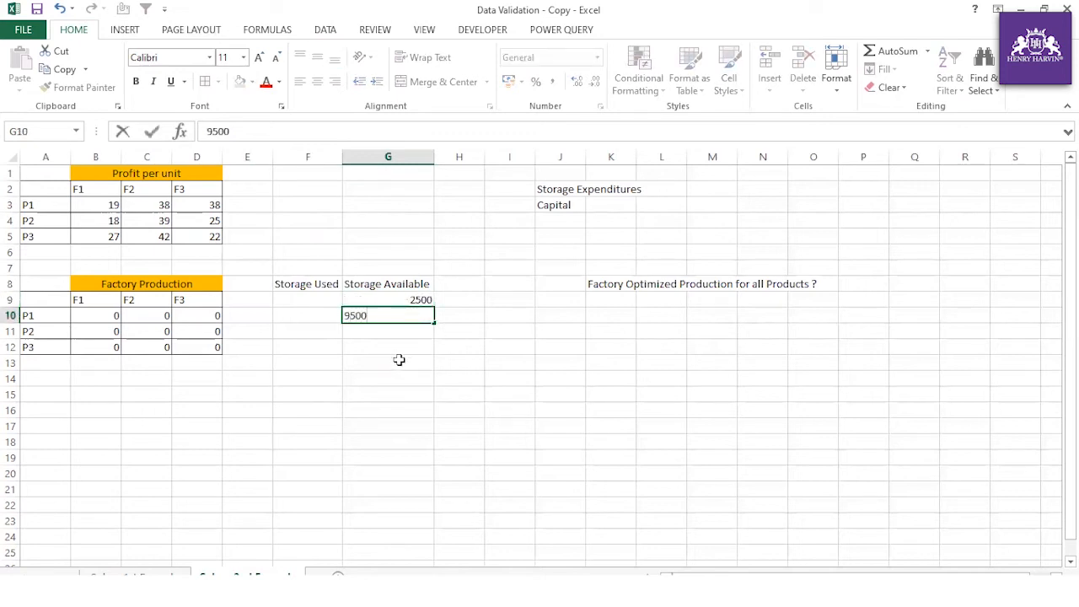
Enter the Storage Available values 9500 in G10 and 10000 in G11.
key(Return)
text(100)
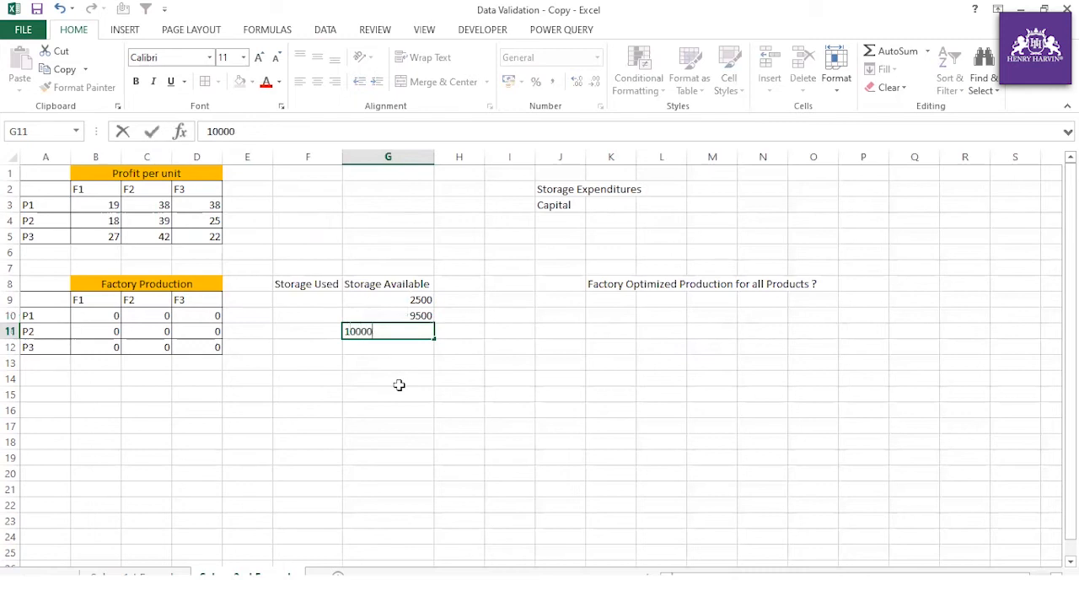
text(00)
click(398, 384)
drag(26, 171, 179, 233)
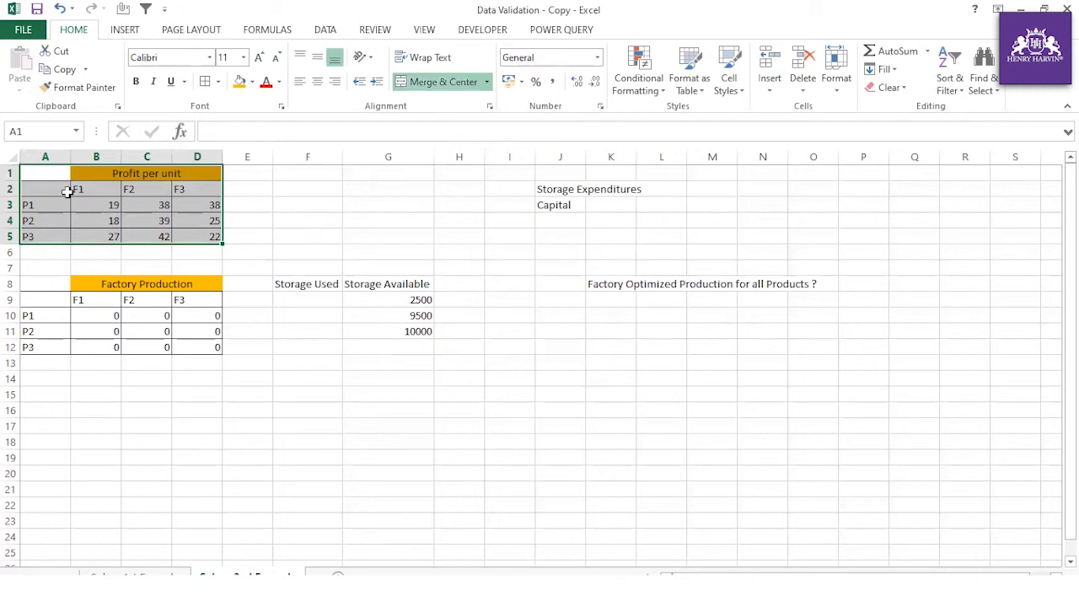
drag(419, 302, 416, 331)
drag(321, 298, 304, 343)
click(306, 378)
Move the Storage Used and Storage Available block from F8:G11 down one row so it starts at F9.
drag(291, 283, 406, 330)
key(ctrl+c)
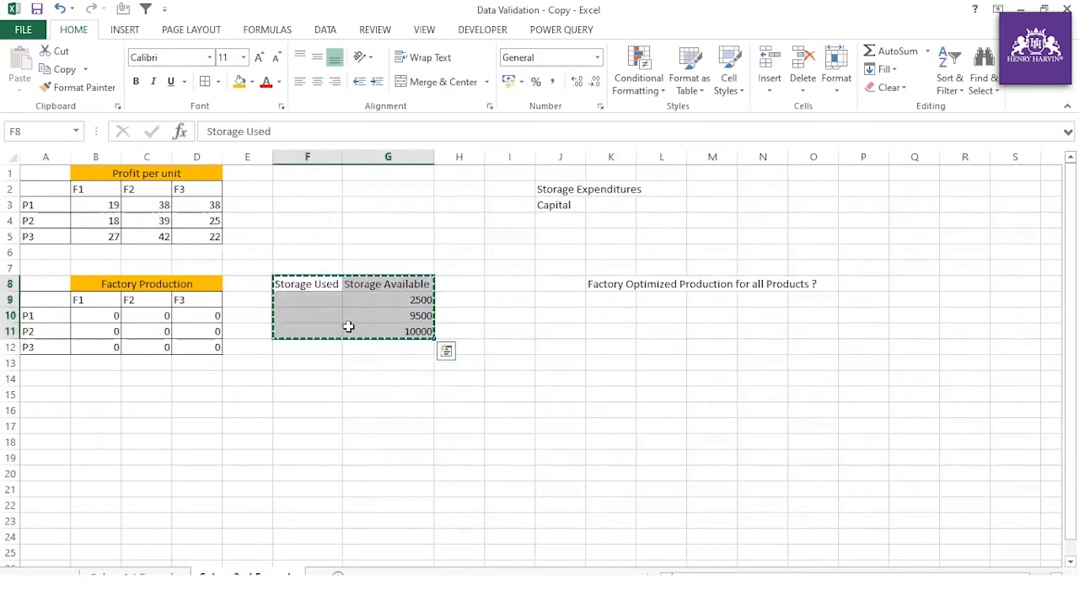
click(306, 299)
key(ctrl+v)
click(302, 379)
drag(98, 300, 402, 350)
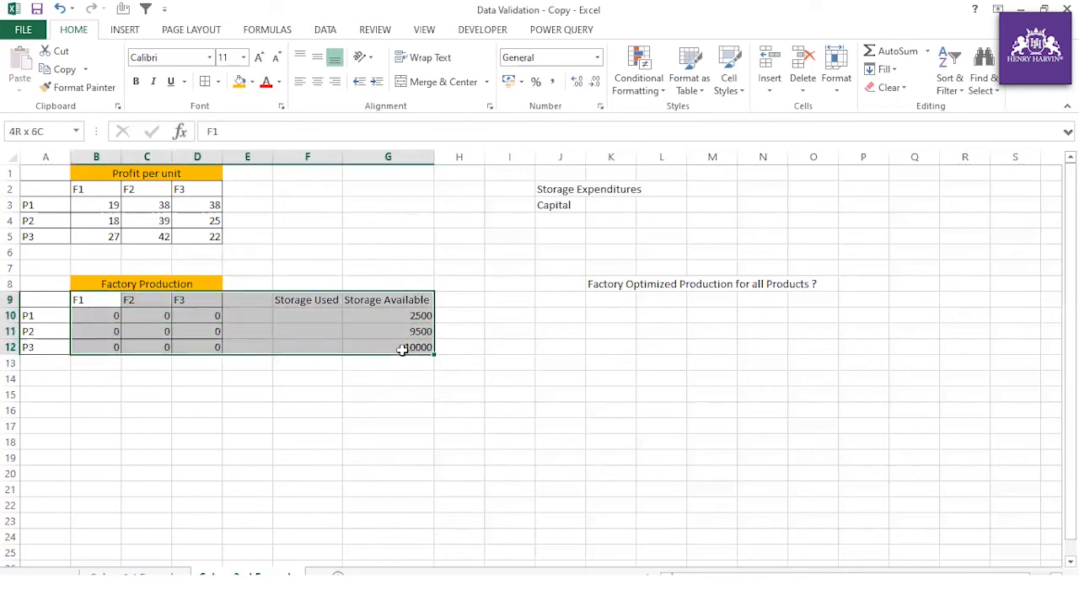
click(10, 300)
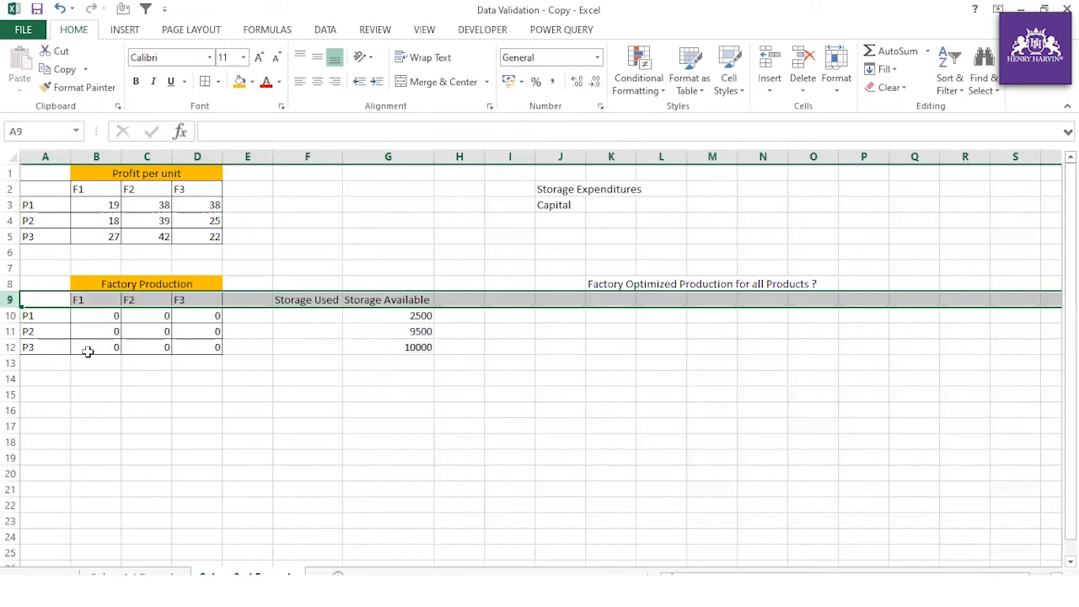
click(158, 393)
Copy the Factory Production table A8:D12 and paste the duplicate at A15.
drag(58, 283, 163, 345)
key(ctrl+c)
click(46, 395)
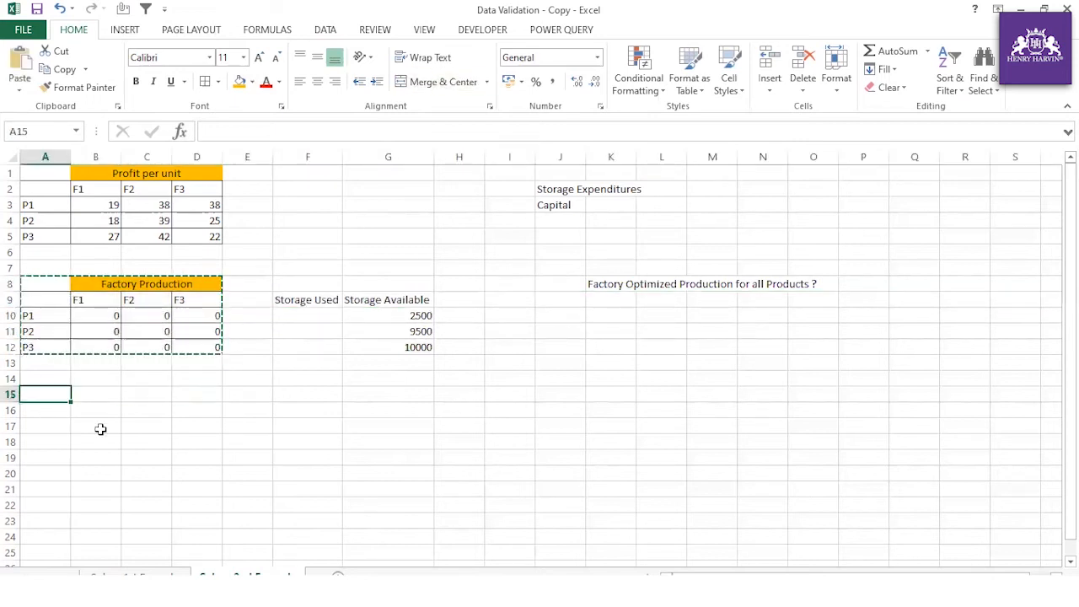
key(ctrl+v)
click(281, 396)
Change the header of the duplicated table in row 15 to "Factory Storage".
click(149, 393)
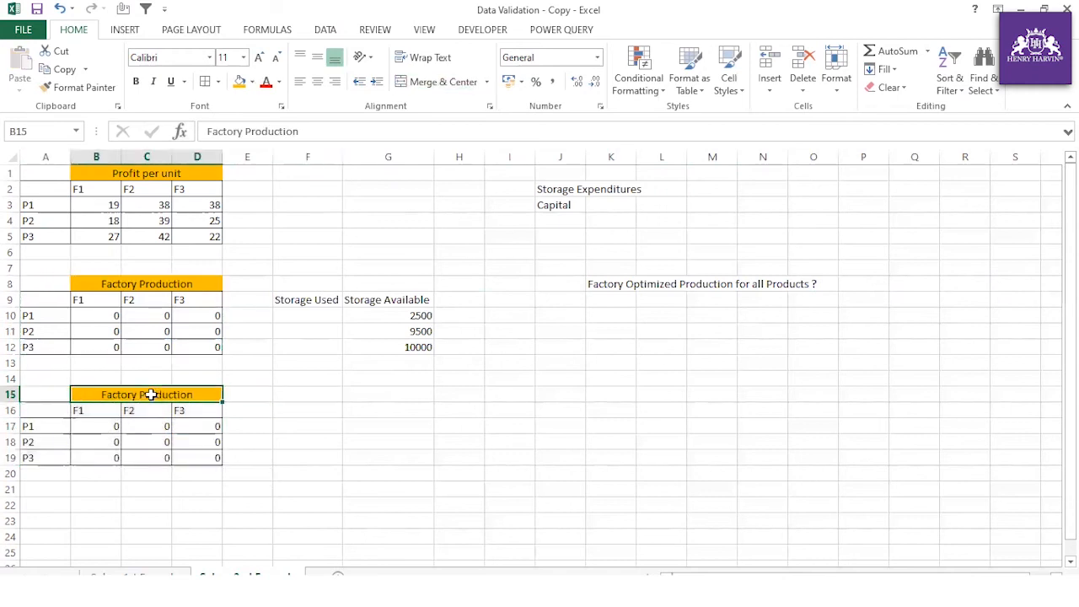
double_click(246, 133)
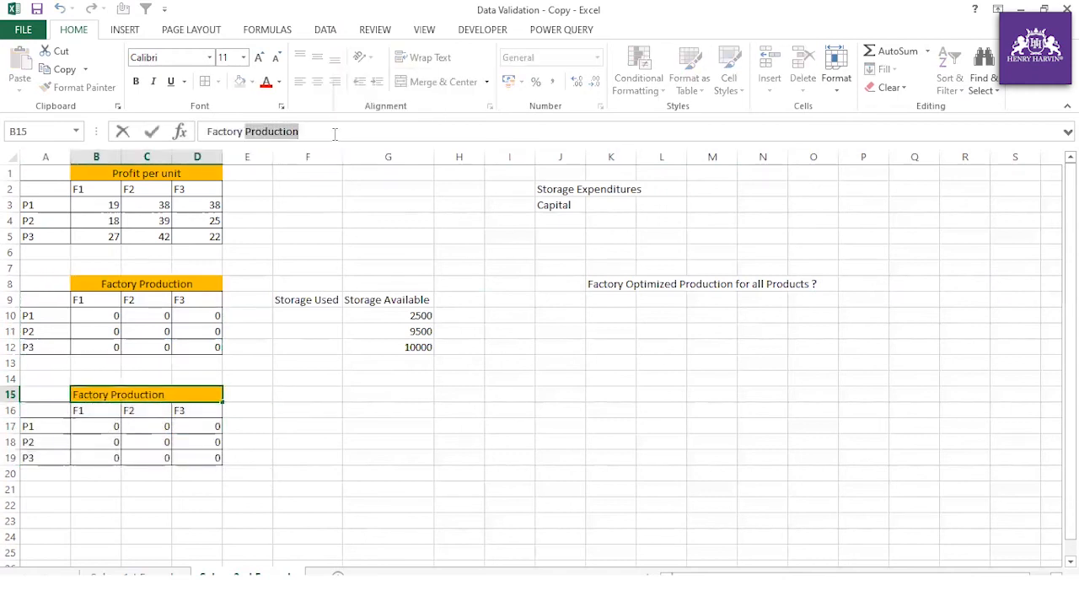
text(Storage)
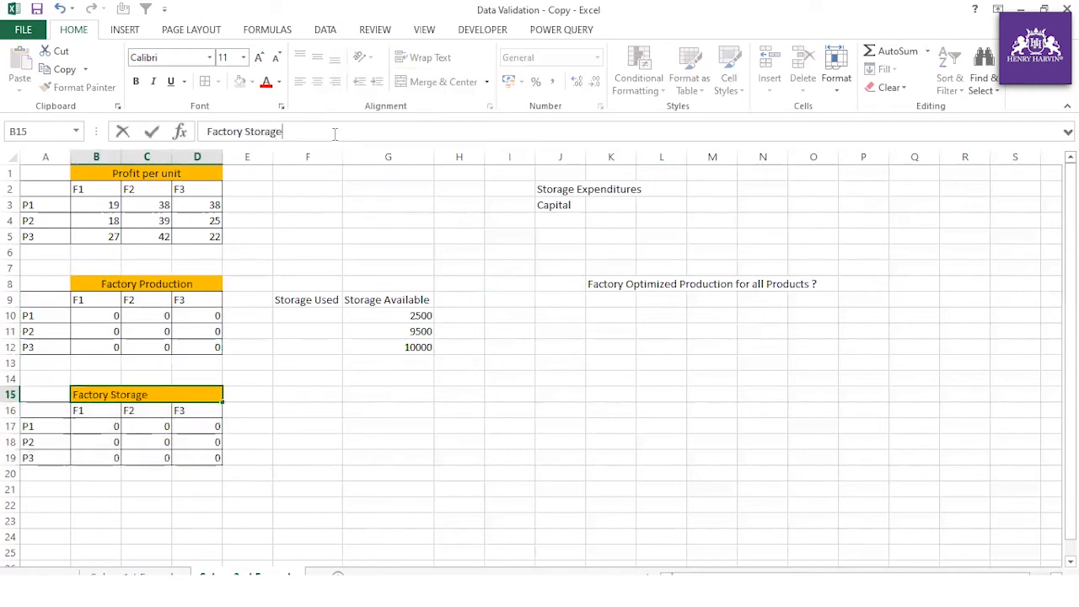
click(371, 395)
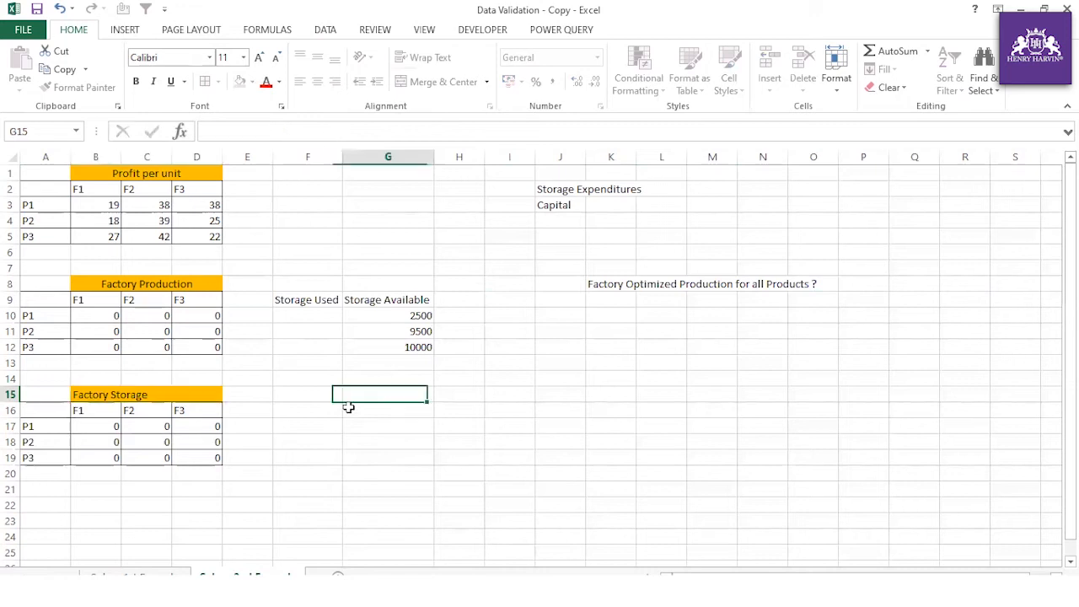
Fill the F1 column of the Factory Storage table with 4 for P1, 4 for P2 and 3 for P3.
click(107, 430)
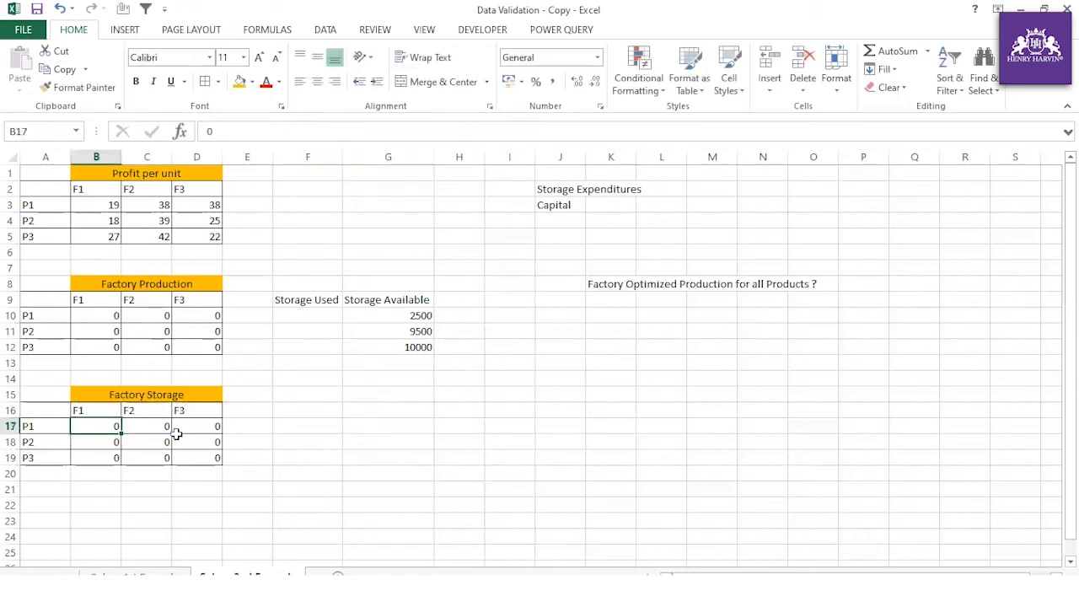
text(4)
click(100, 442)
text(4)
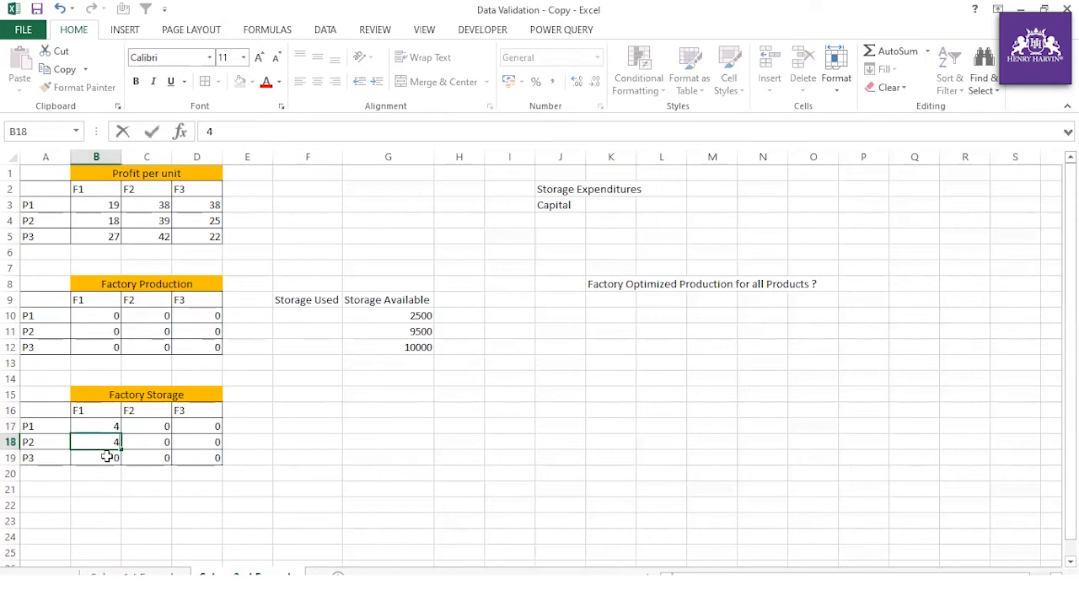
click(107, 456)
text(3)
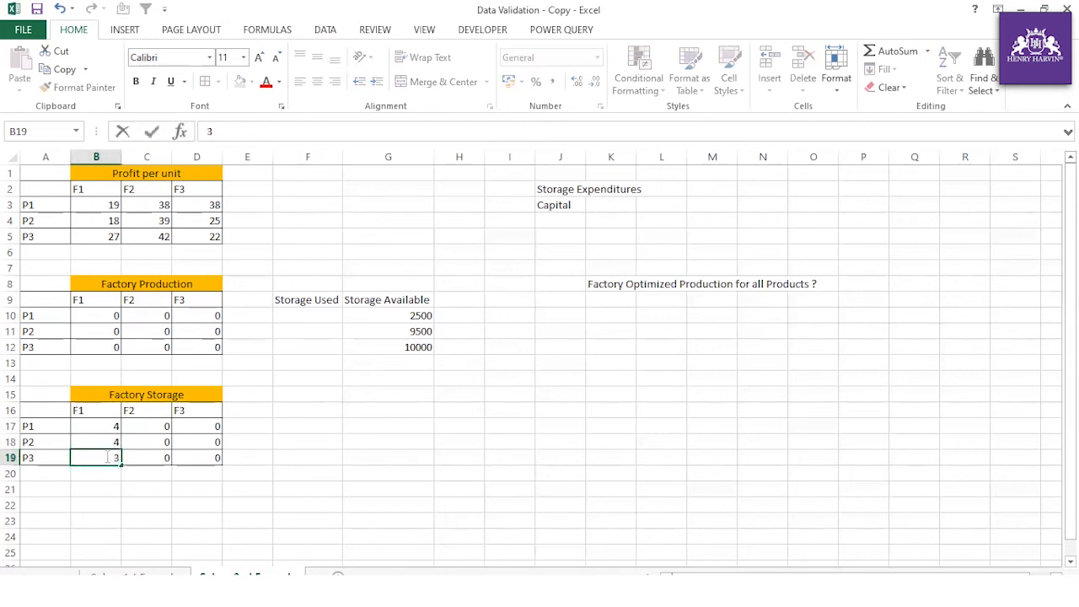
click(279, 414)
Fill the F2 column of the Factory Storage table with 5 for P1, 5 for P2 and 9 for P3.
click(165, 429)
text(5)
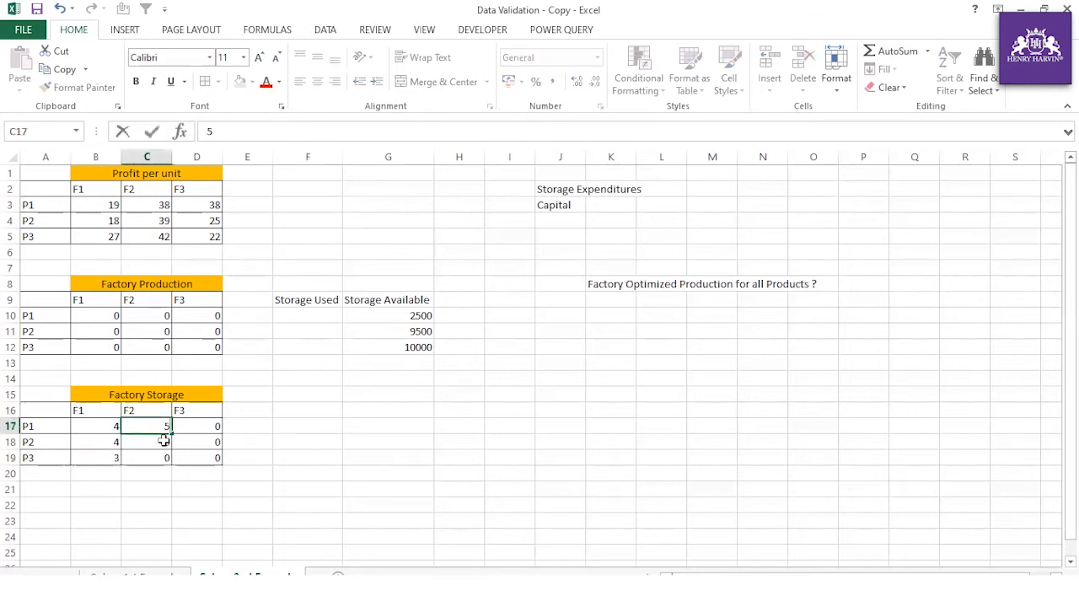
click(162, 439)
text(5)
click(160, 456)
text(9)
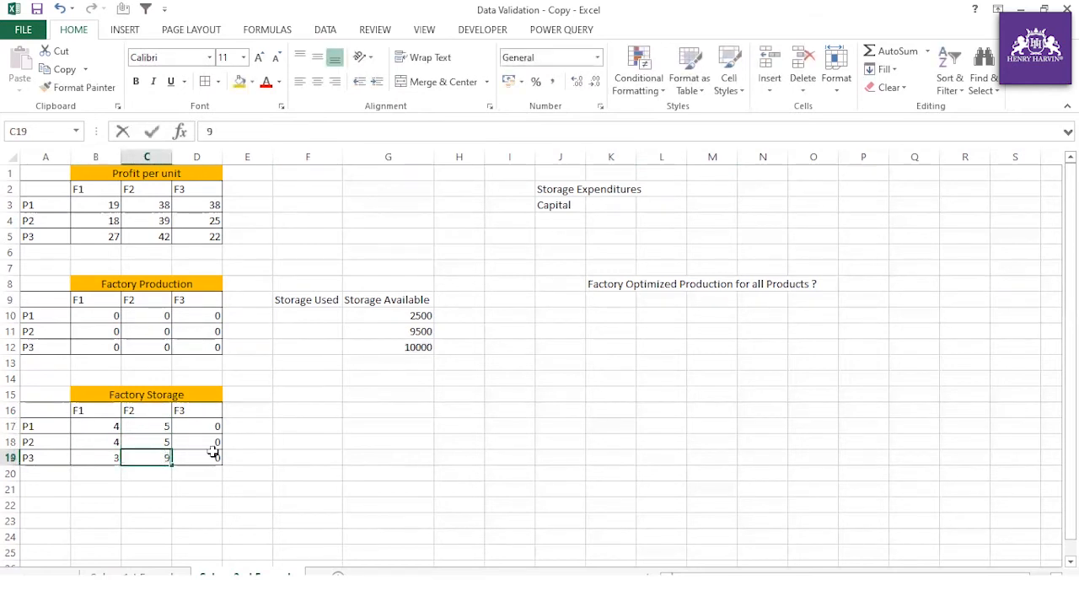
click(339, 428)
Fill the F3 column of the Factory Storage table with 2 for P1, 4 for P2 and 4 for P3.
key(Left)
key(Left)
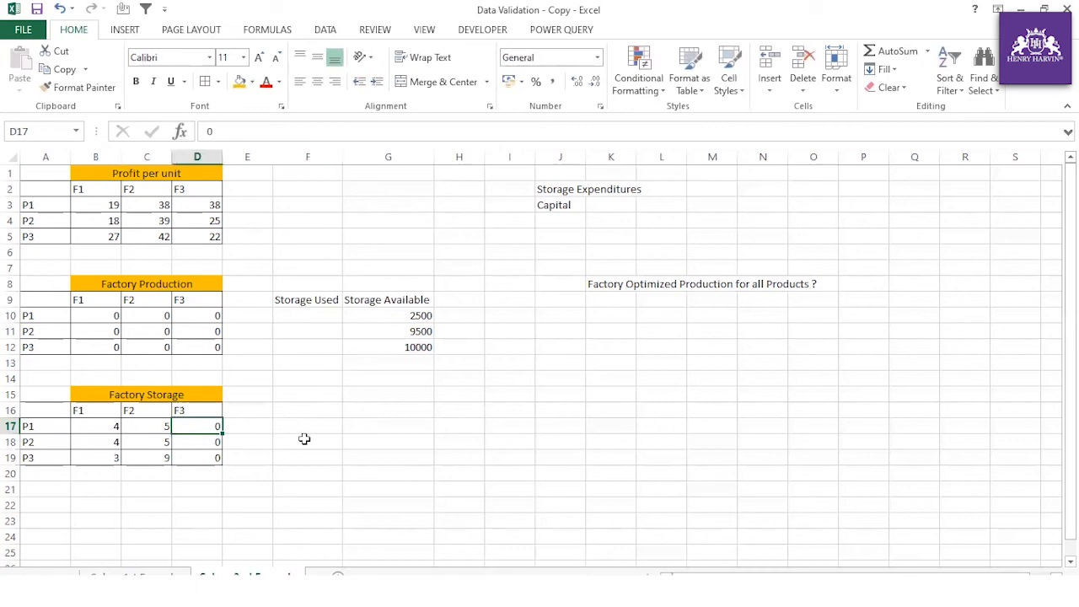
text(2)
key(Return)
text(4)
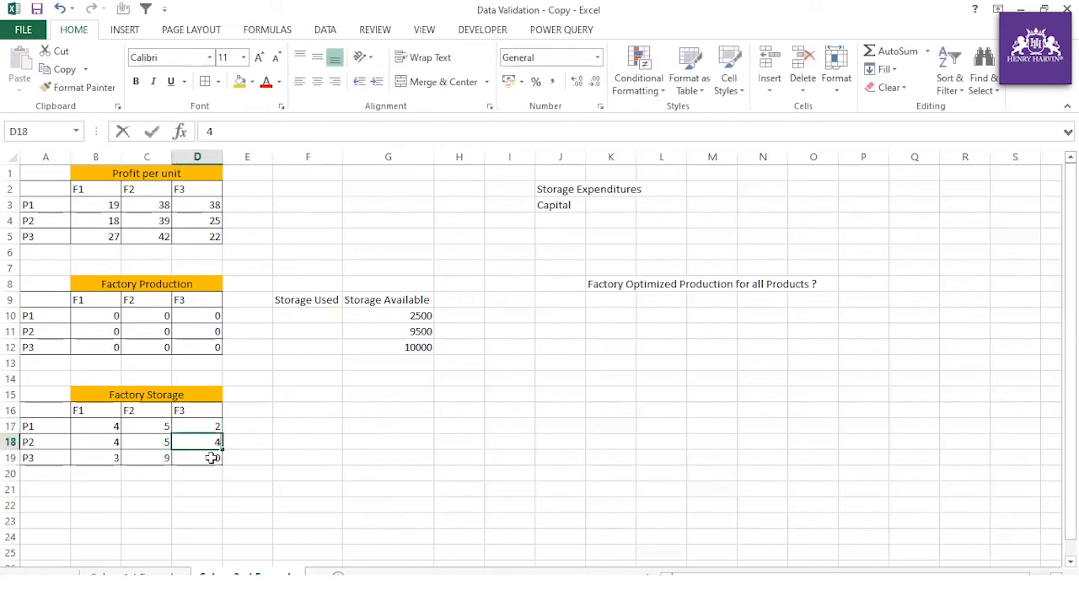
key(Return)
text(4)
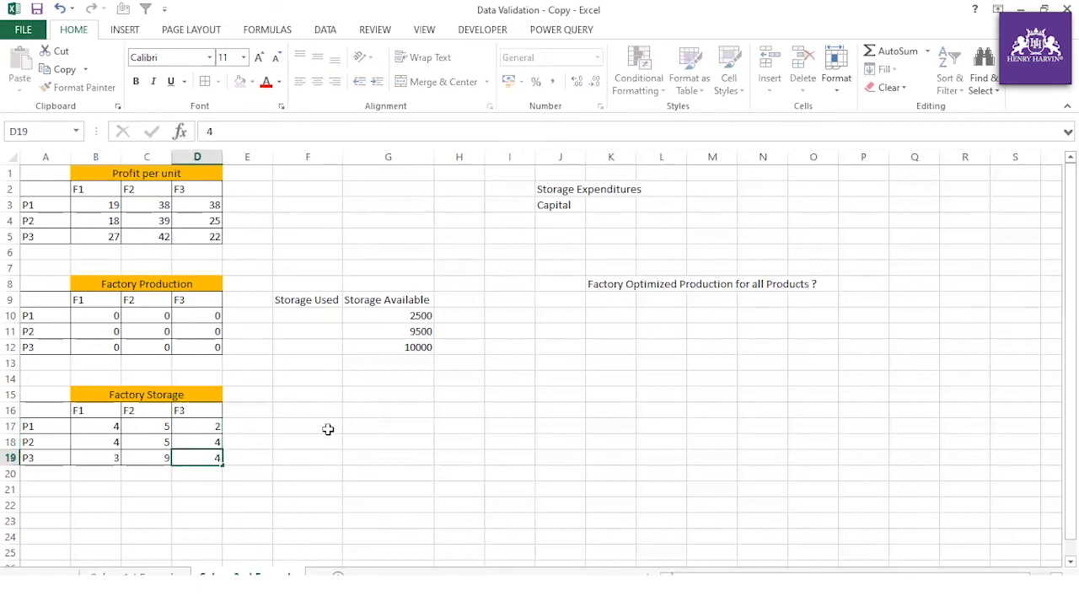
click(328, 428)
Review the Factory Storage table's storage requirements per product and factory.
drag(59, 394, 203, 455)
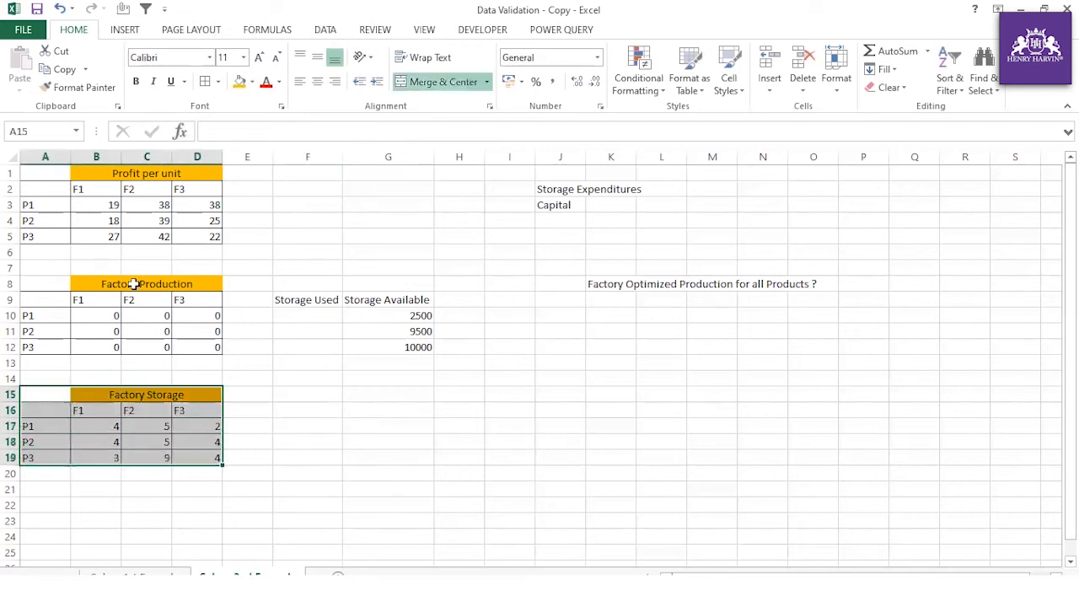
click(54, 429)
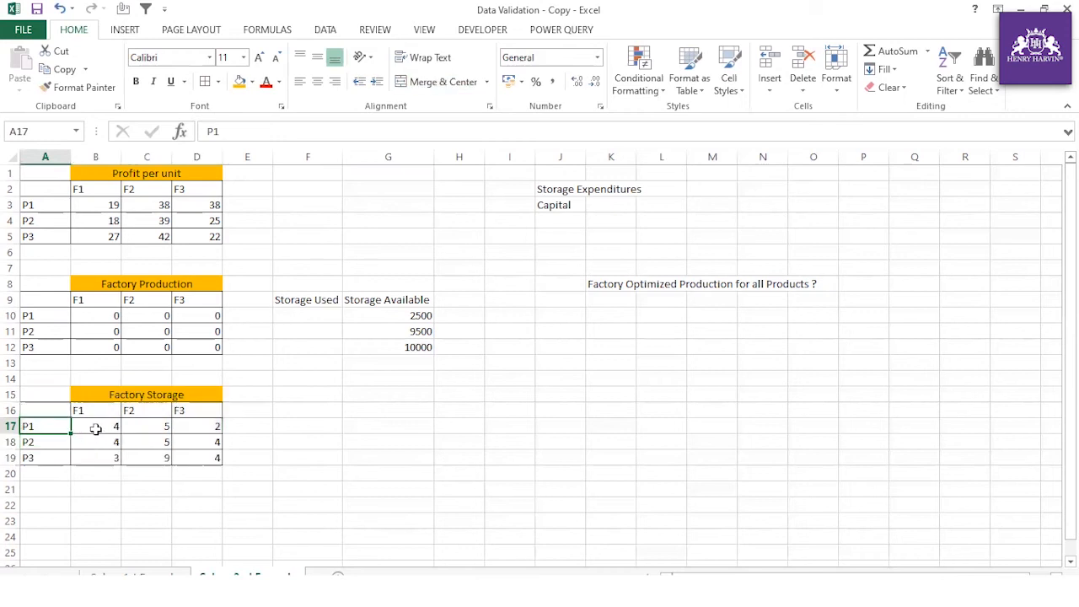
click(94, 426)
click(61, 427)
click(144, 428)
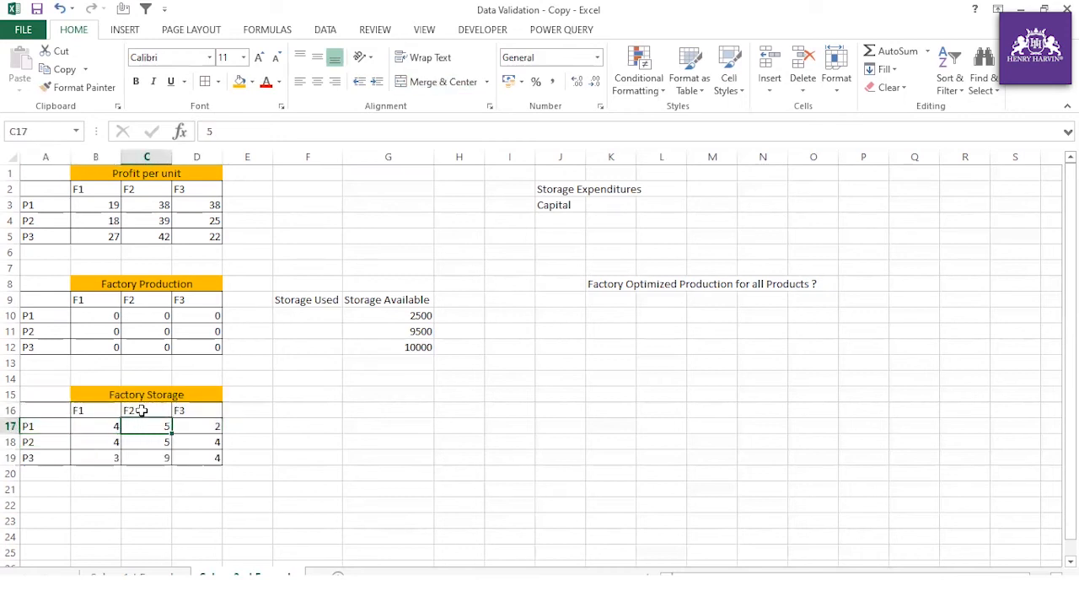
click(142, 411)
click(282, 439)
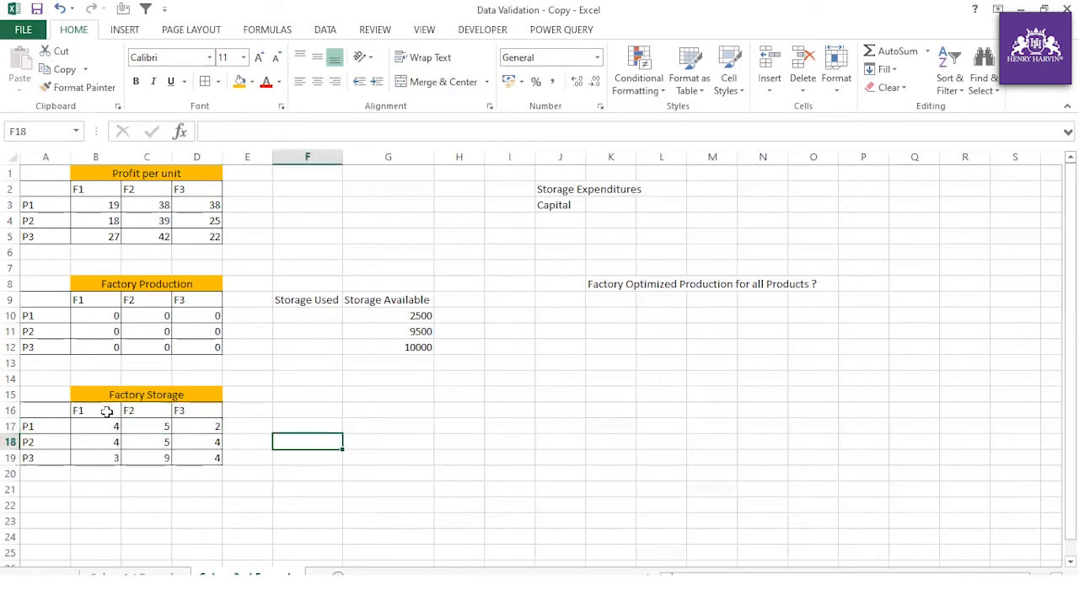
drag(107, 411, 197, 453)
click(287, 437)
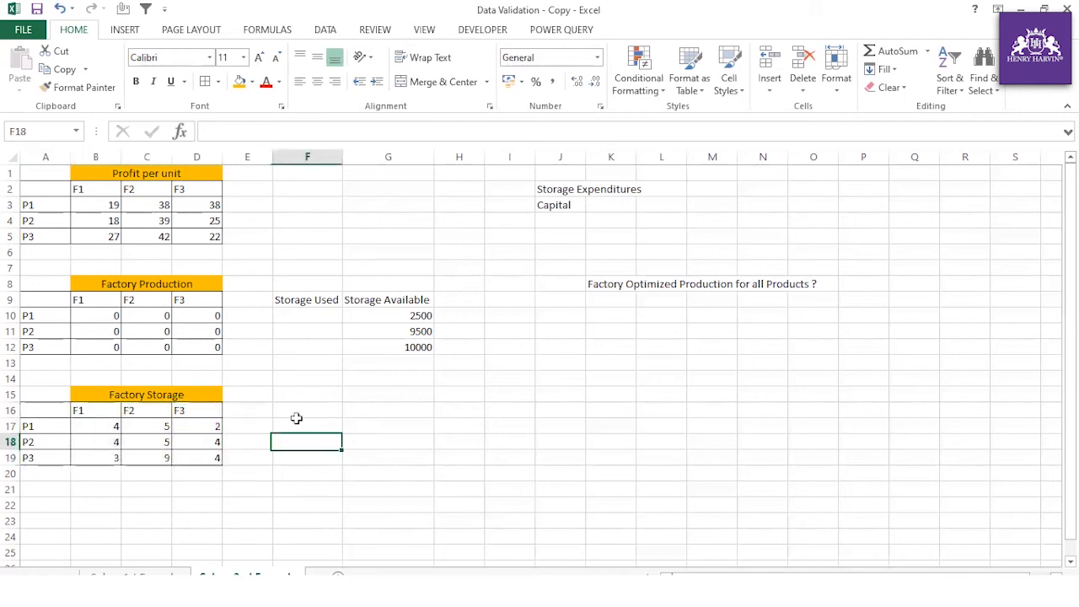
Copy the Factory Storage table A15:D19 and paste the duplicate at A22.
scroll(210, 407, down, 1)
scroll(210, 408, down, 2)
drag(62, 252, 194, 318)
key(ctrl+c)
click(39, 365)
key(ctrl+v)
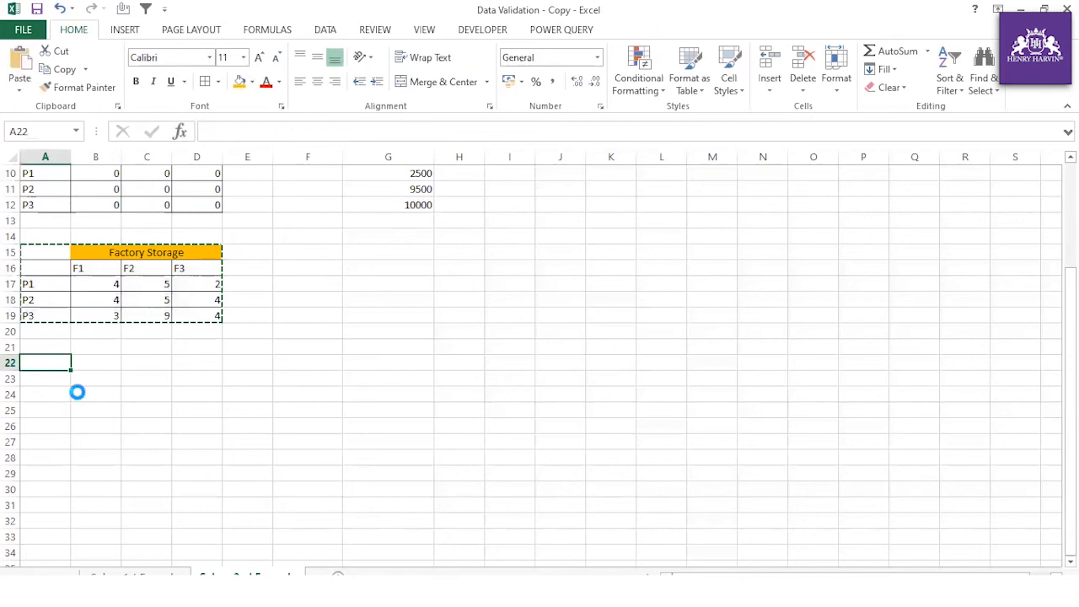
click(283, 393)
key(Escape)
Replace the header of the duplicated table in row 22 with "Capital".
click(174, 363)
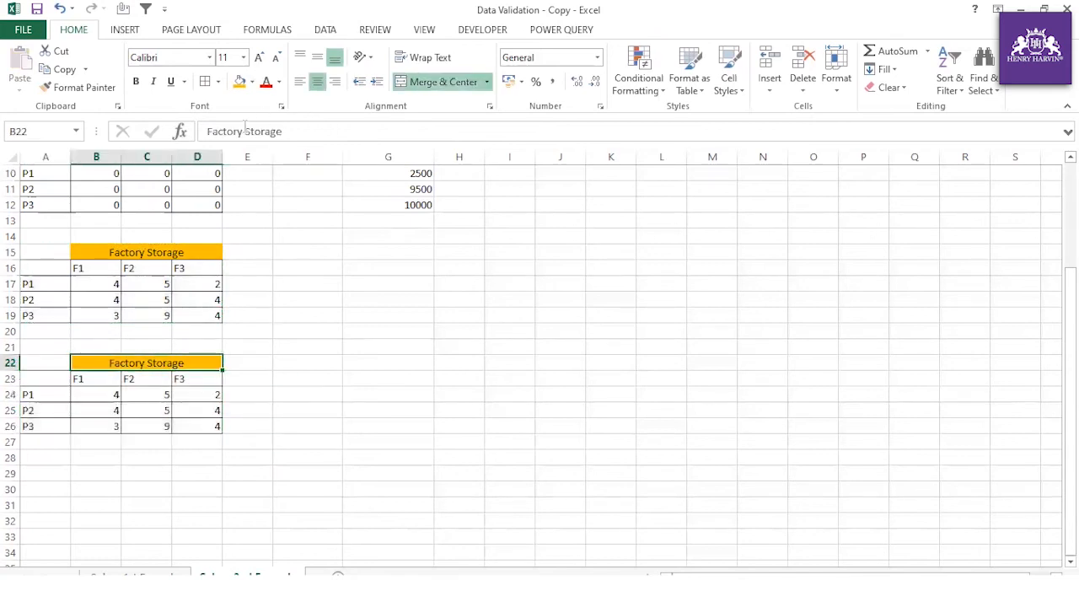
click(244, 131)
drag(244, 131, 333, 134)
key(BackSpace)
key(BackSpace)
key(BackSpace)
key(BackSpace)
key(BackSpace)
key(BackSpace)
text(Capital)
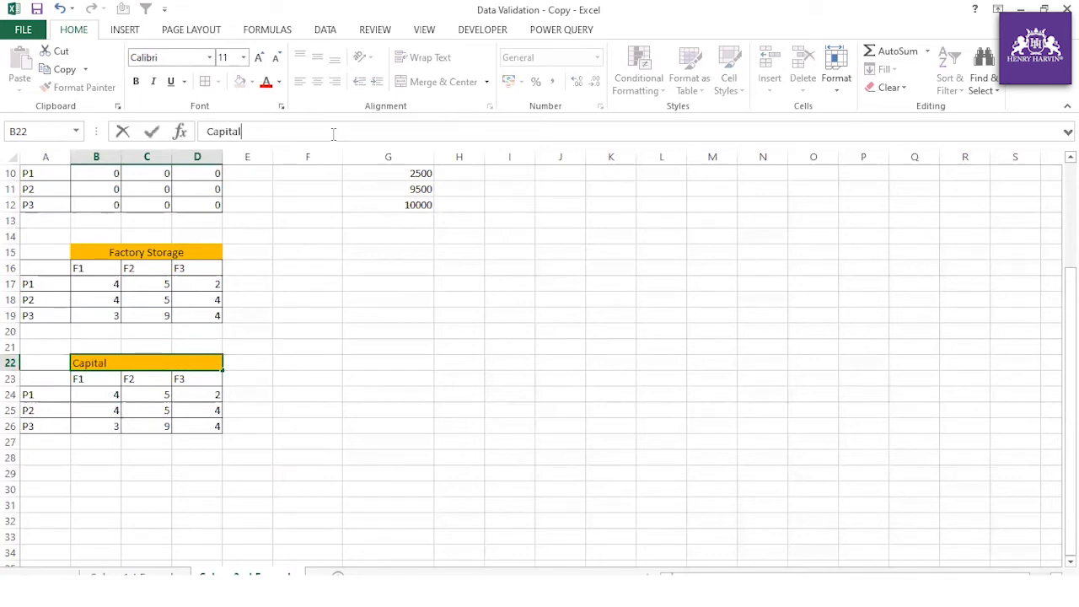
click(384, 327)
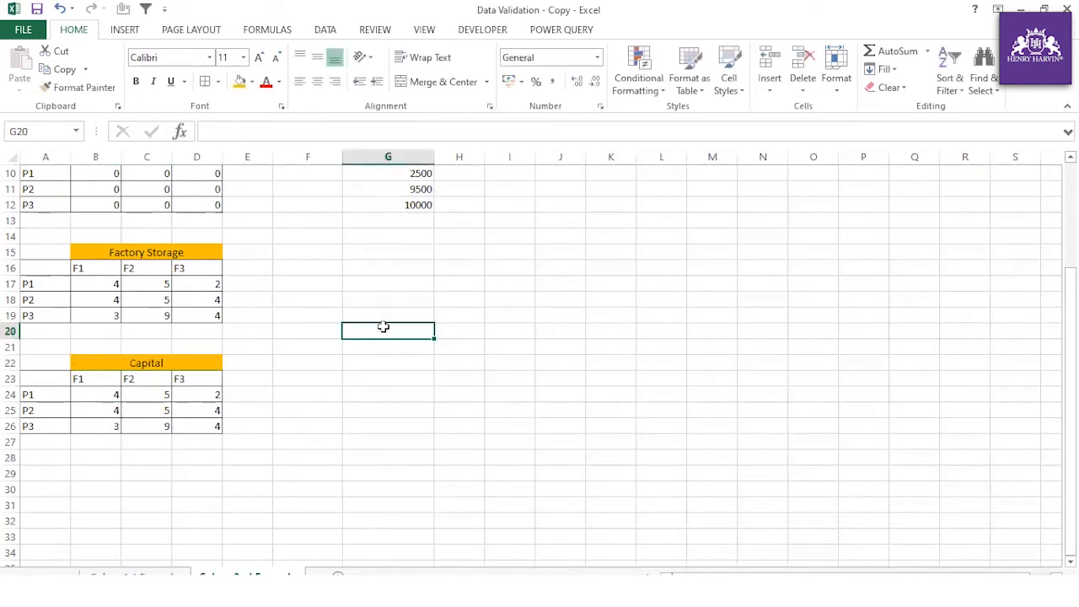
Fill the F1 column of the Capital table with 16 for P1, 12 for P2 and 17 for P3.
click(112, 394)
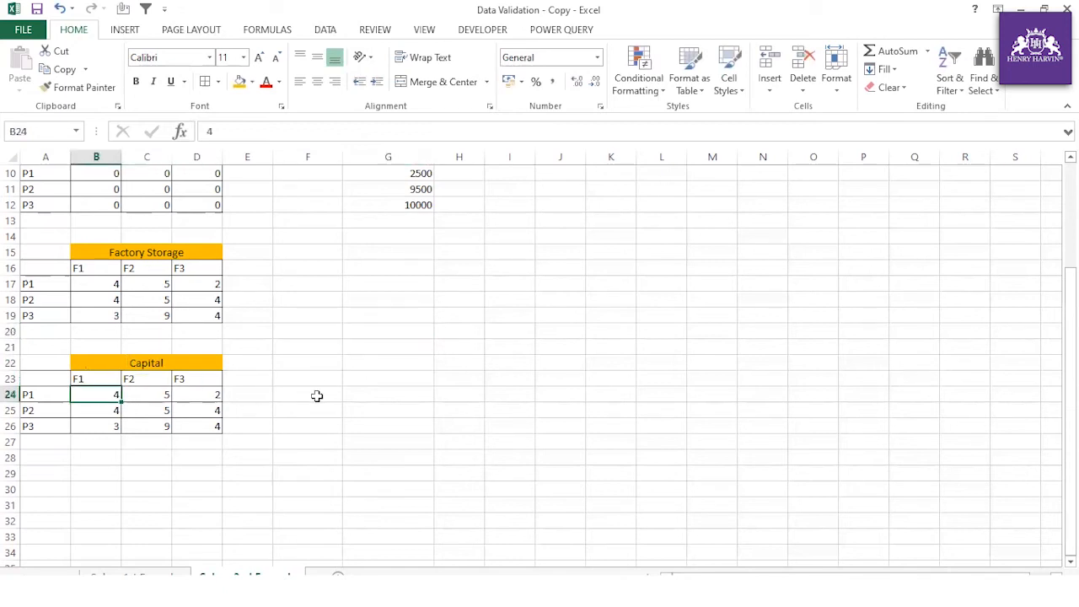
text(16)
click(317, 396)
click(113, 410)
text(1)
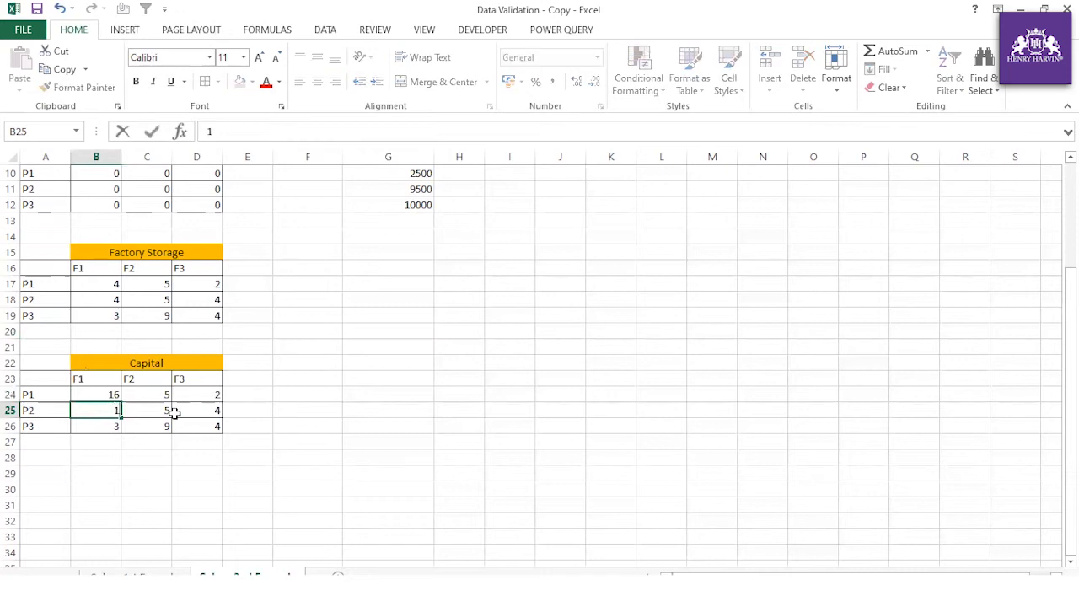
text(2)
click(322, 377)
click(108, 426)
text(17)
click(270, 447)
Fill the F2 column of the Capital table with 7 for P1, 3 for P2 and 7 for P3.
click(158, 398)
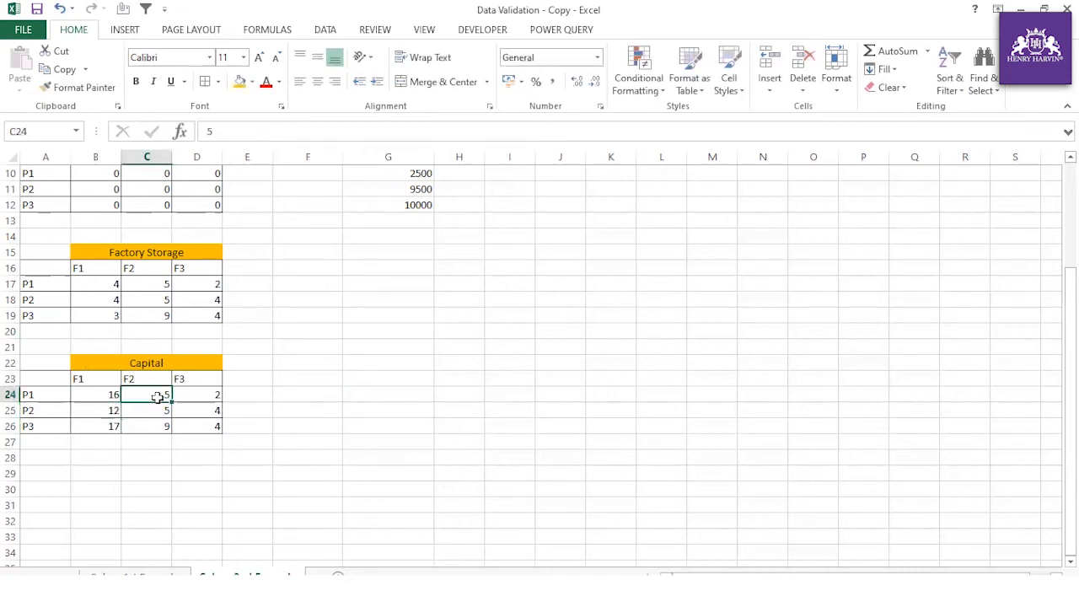
text(7)
click(158, 407)
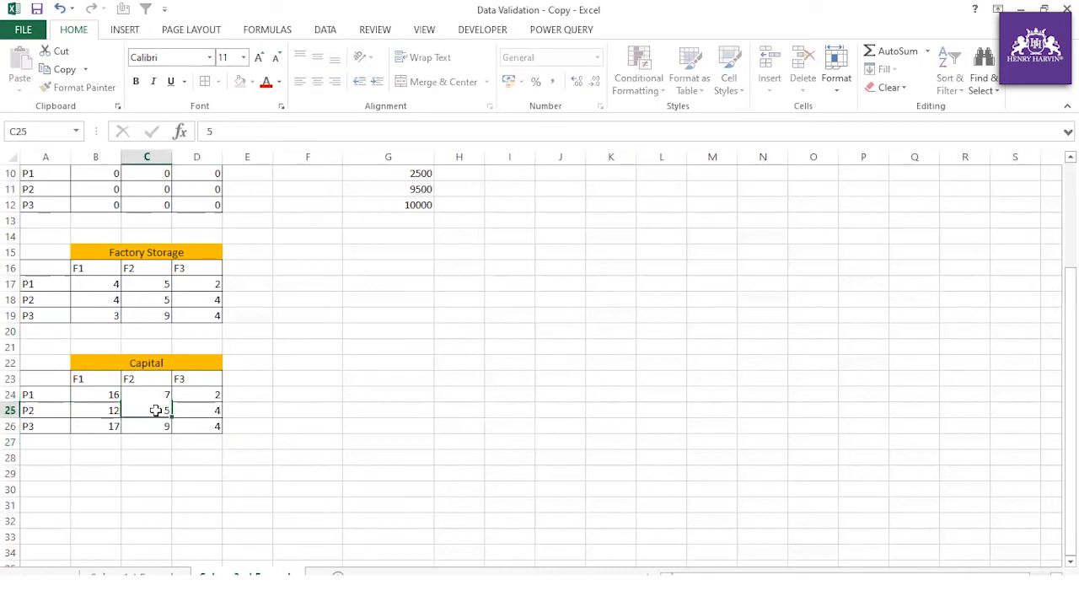
text(3)
click(159, 424)
text(7)
click(307, 394)
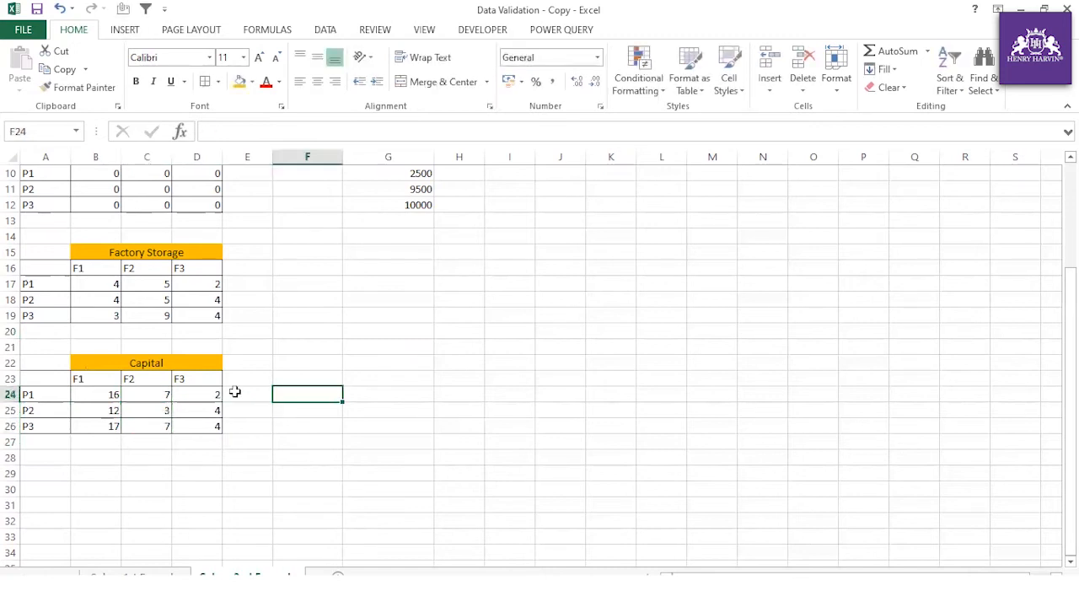
Set the F3 column of the Capital table to 13 for P1 and 17 for P2.
click(216, 393)
text(13)
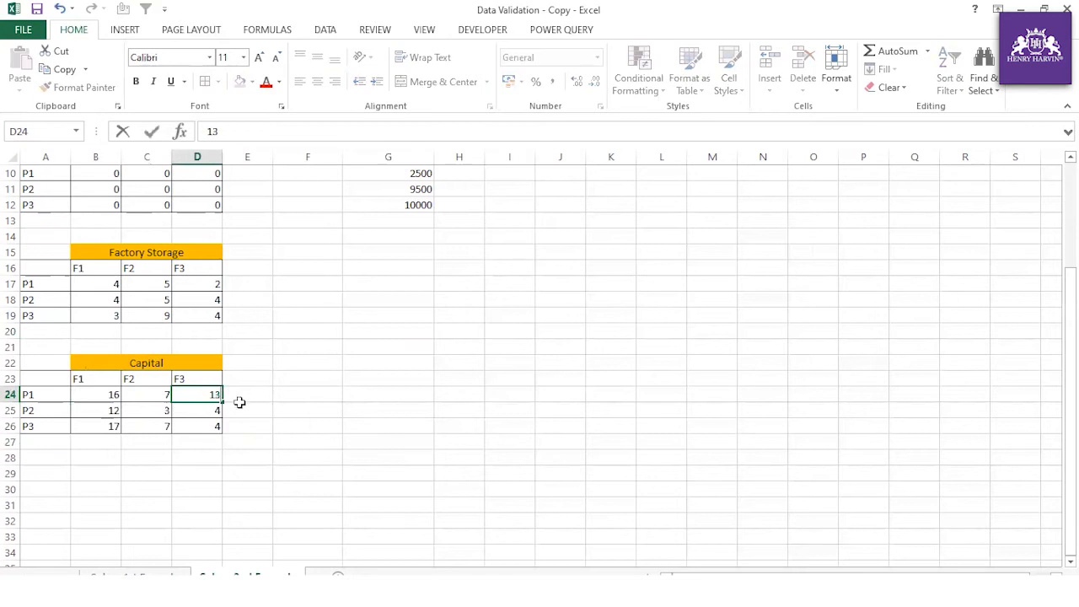
click(216, 410)
text(17)
click(288, 385)
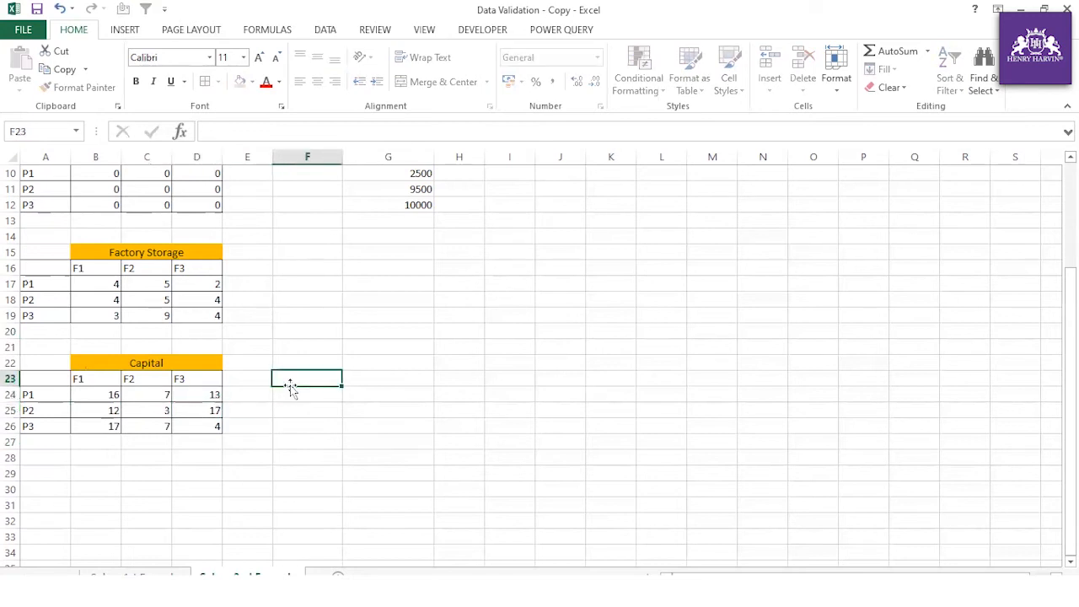
Set the F3 value for P3 in the Capital table to 110 and clear the stray 110 from F23.
text(110)
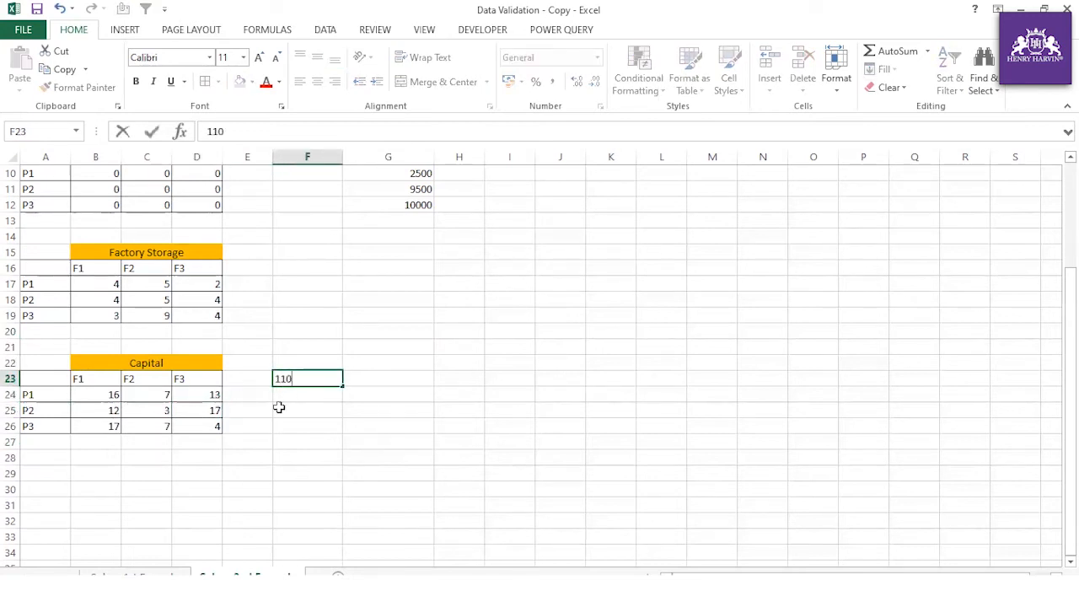
click(279, 410)
click(206, 427)
text(11)
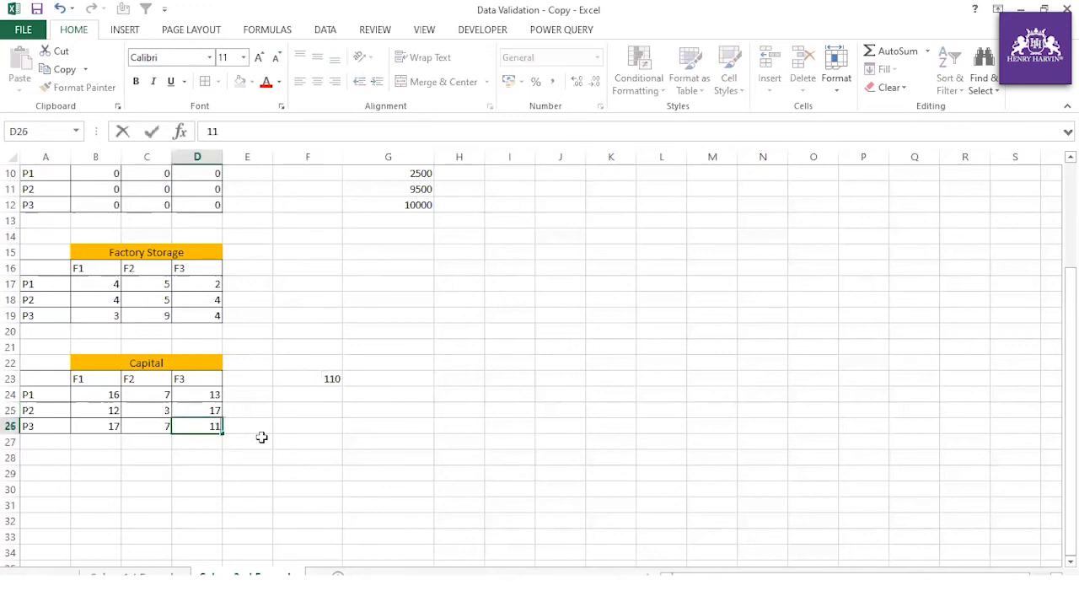
click(282, 436)
click(313, 382)
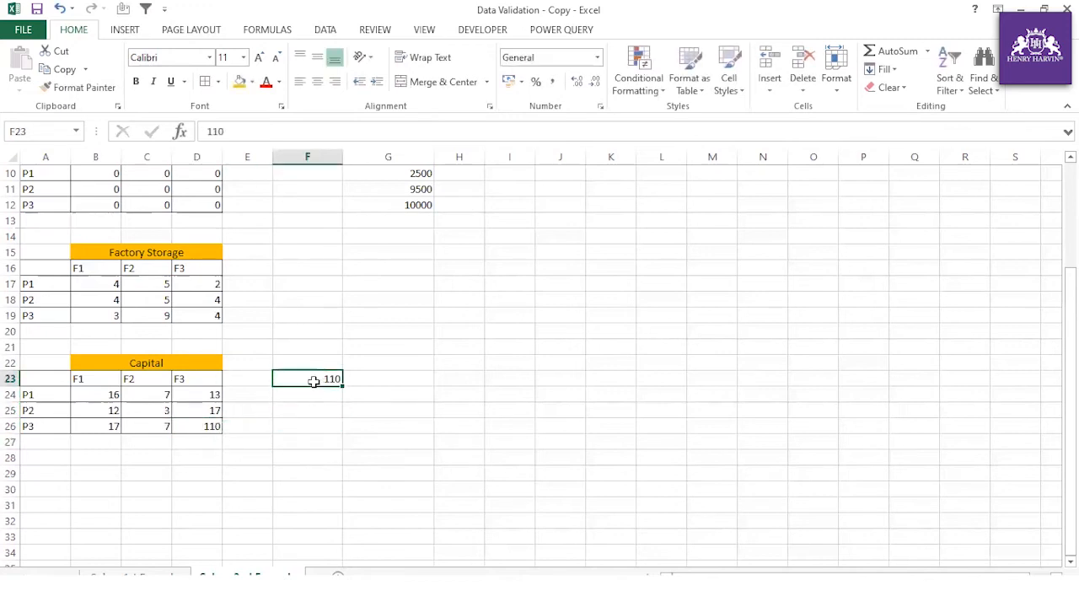
key(Delete)
click(355, 424)
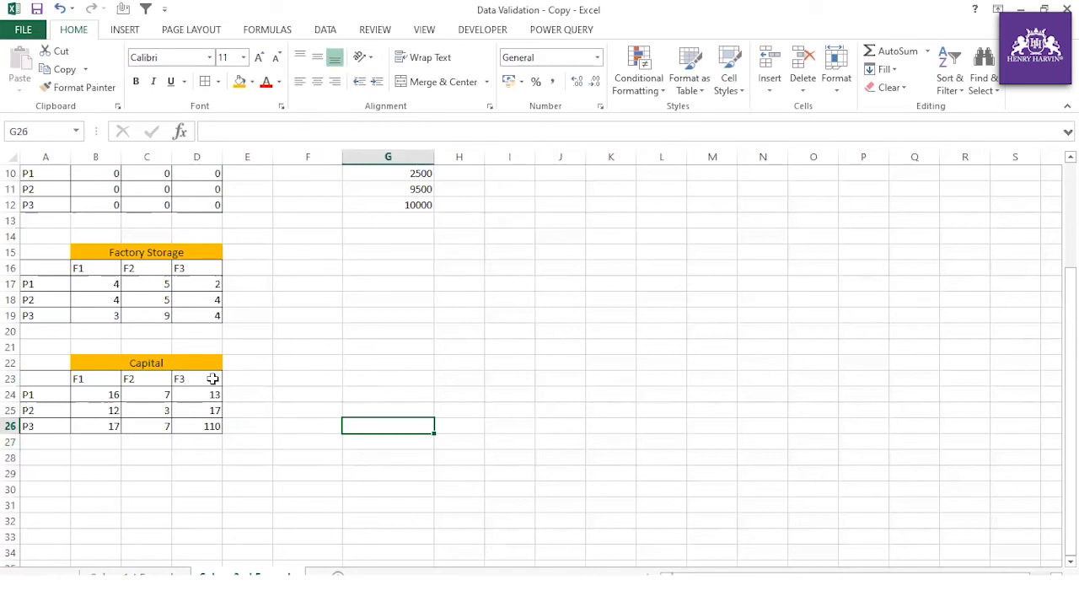
Copy the Storage Used and Storage Available block in F9:G12 to the cells starting at F1.
scroll(253, 367, up, 2)
drag(383, 250, 399, 347)
scroll(389, 341, up, 1)
key(ctrl+c)
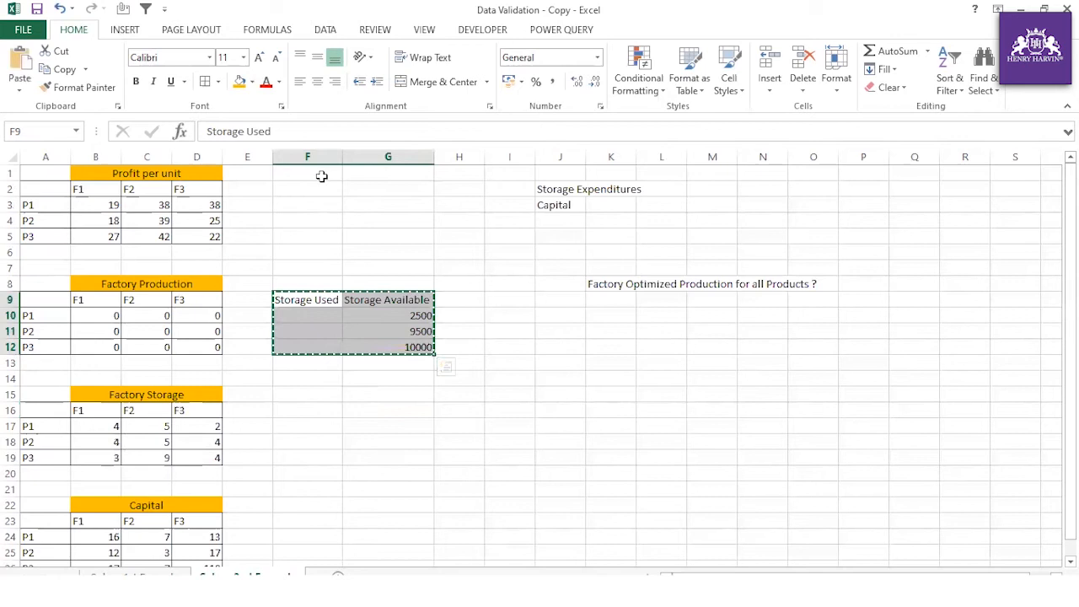
click(320, 174)
key(ctrl+v)
click(378, 378)
key(Escape)
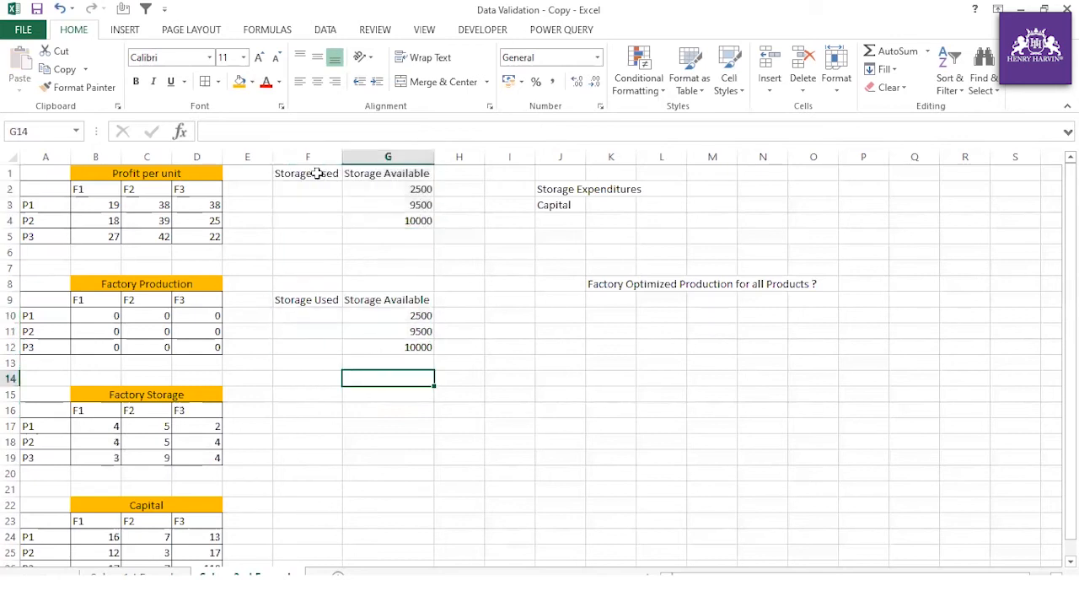
Rename the copied block's headers in F1 and G1 to "Capital used" and "Capital Available".
click(313, 174)
drag(272, 132, 127, 135)
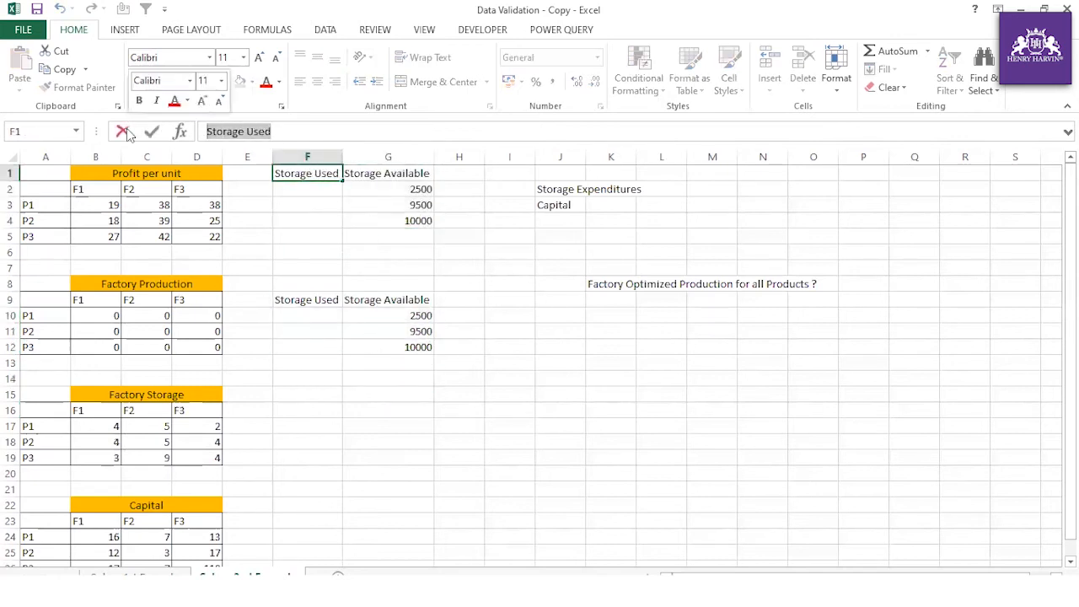
text(Capital used)
click(329, 253)
click(367, 174)
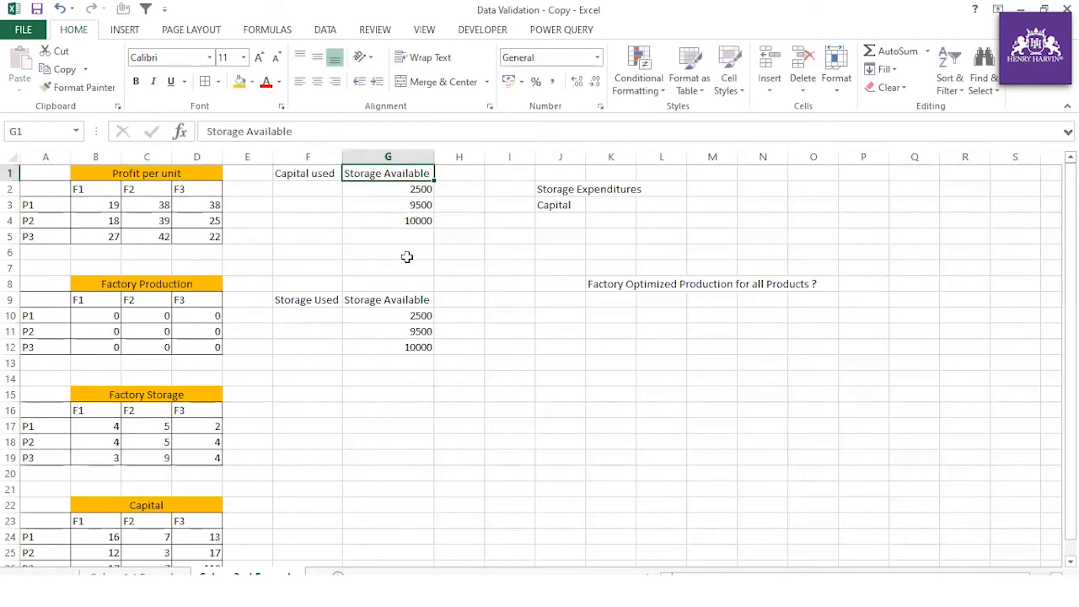
text(Capital)
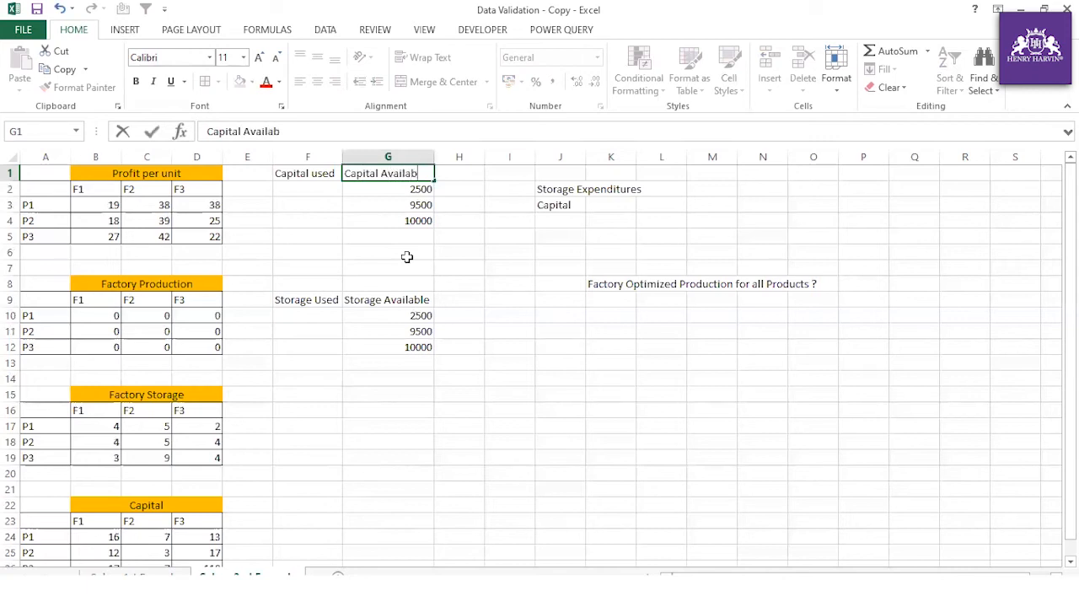
click(523, 338)
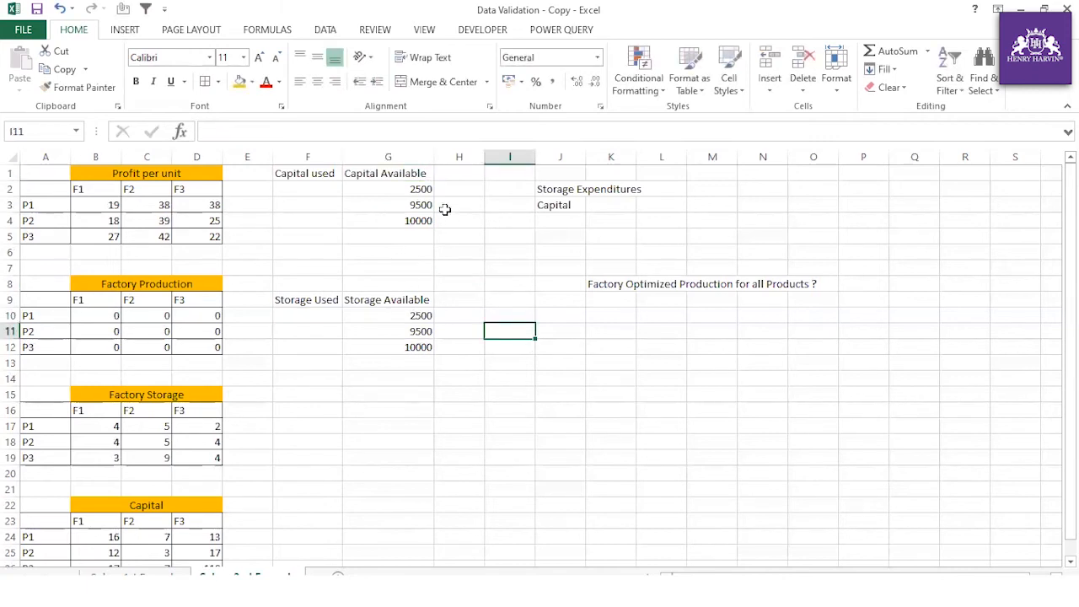
Set the Capital Available values in G2:G4 to 10500, 12000 and 29000.
click(419, 191)
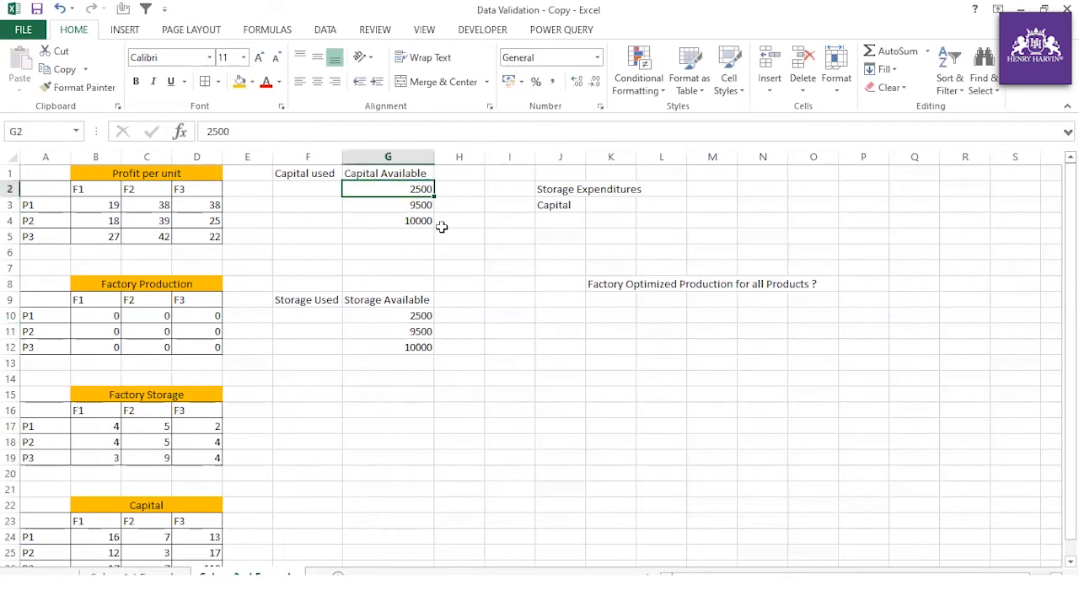
text(1050)
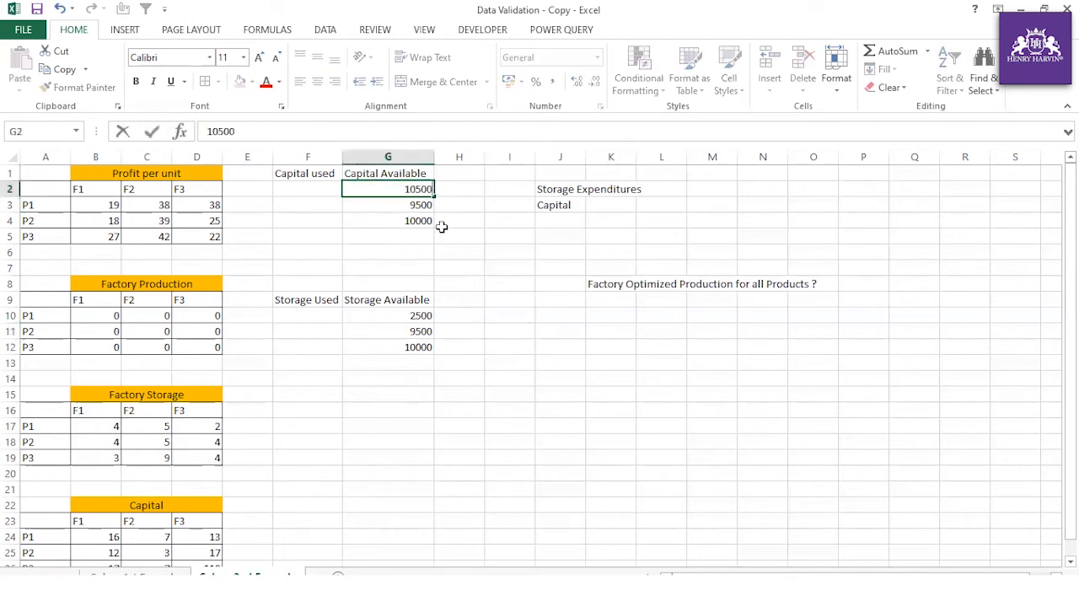
text(0)
click(415, 204)
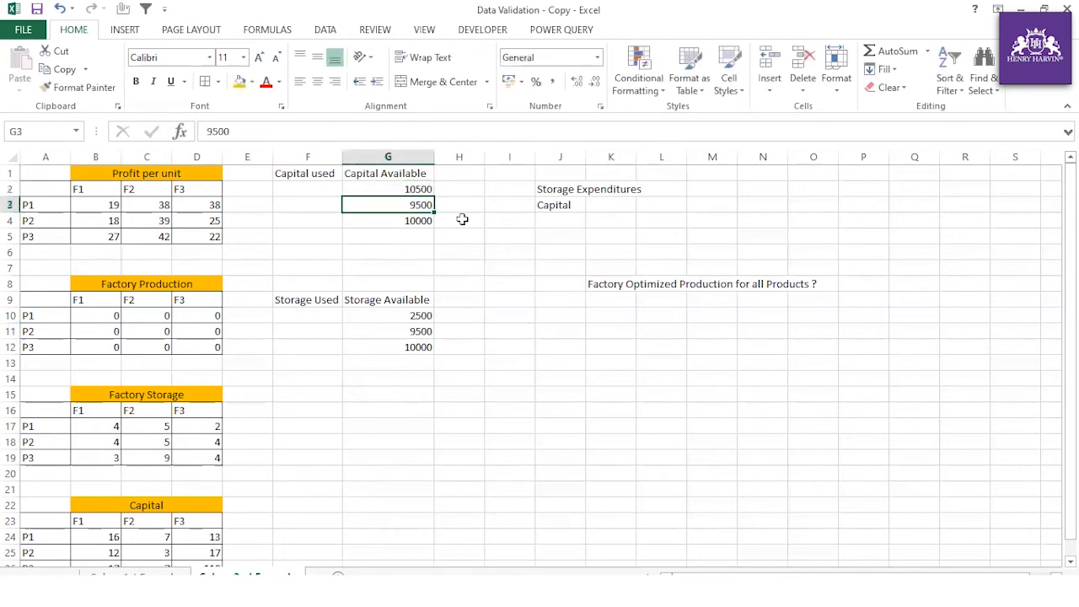
text(12000)
click(420, 221)
text(29000)
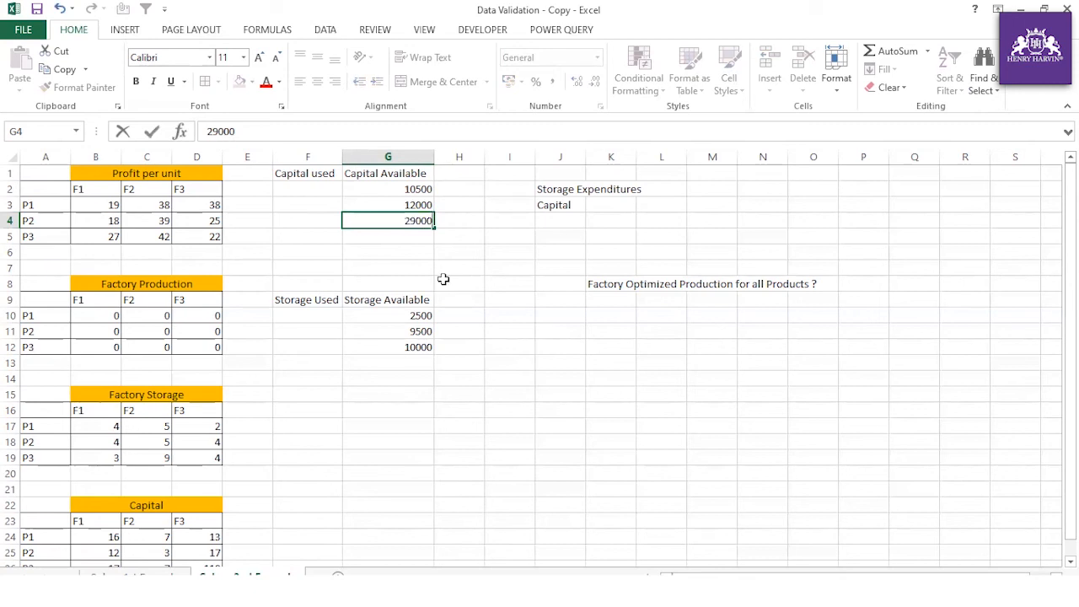
click(447, 283)
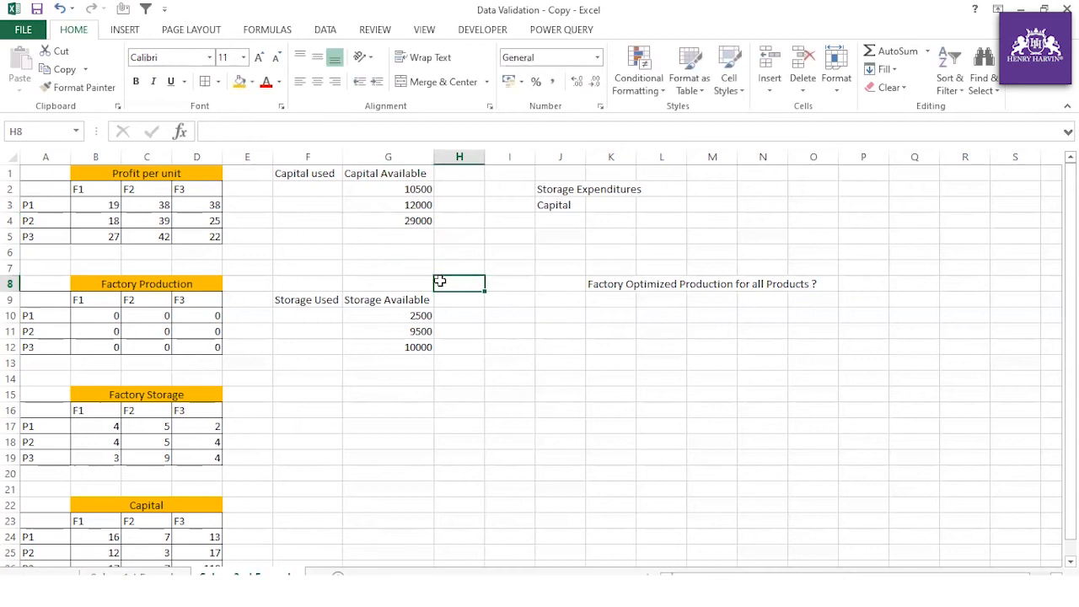
click(311, 191)
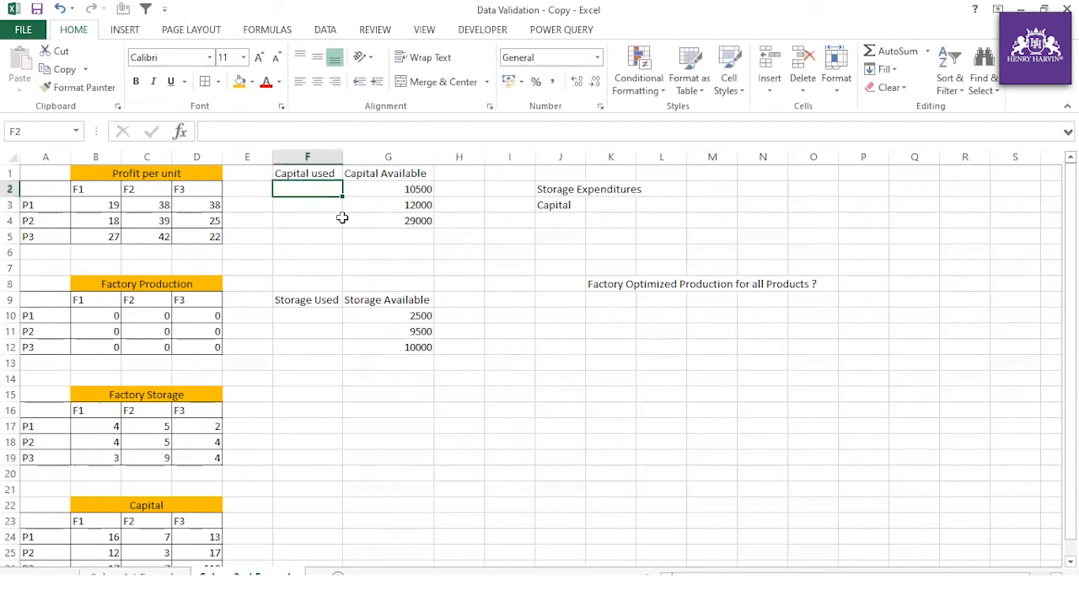
text(=)
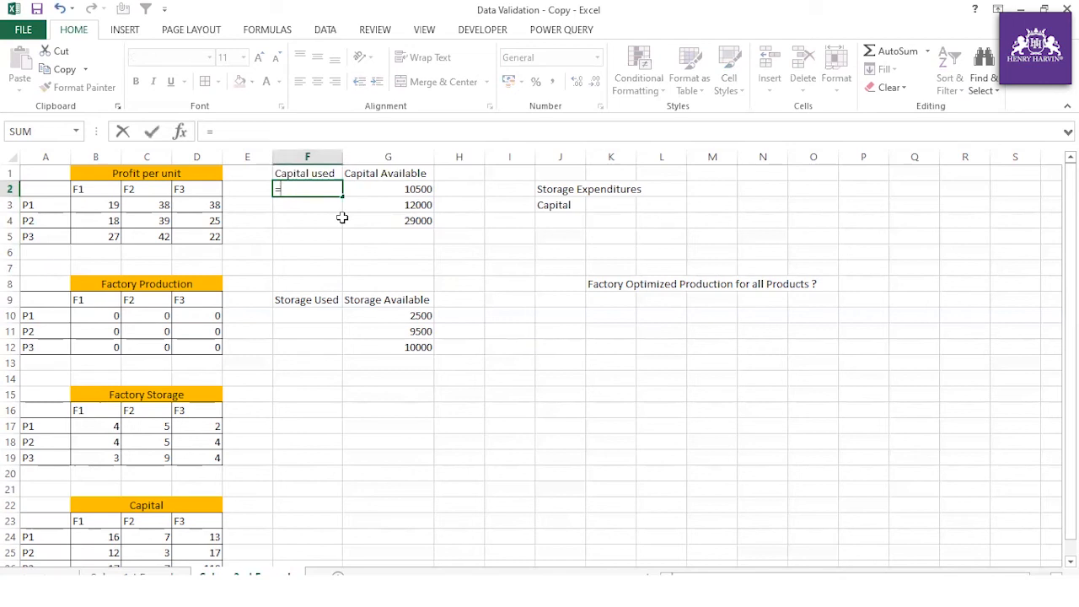
text(sum)
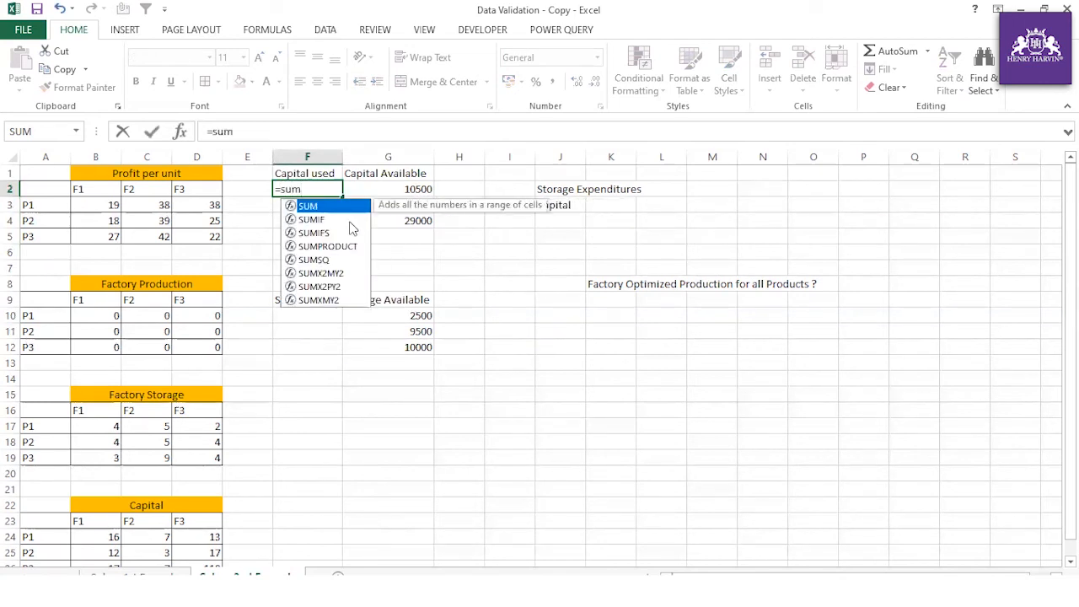
double_click(341, 247)
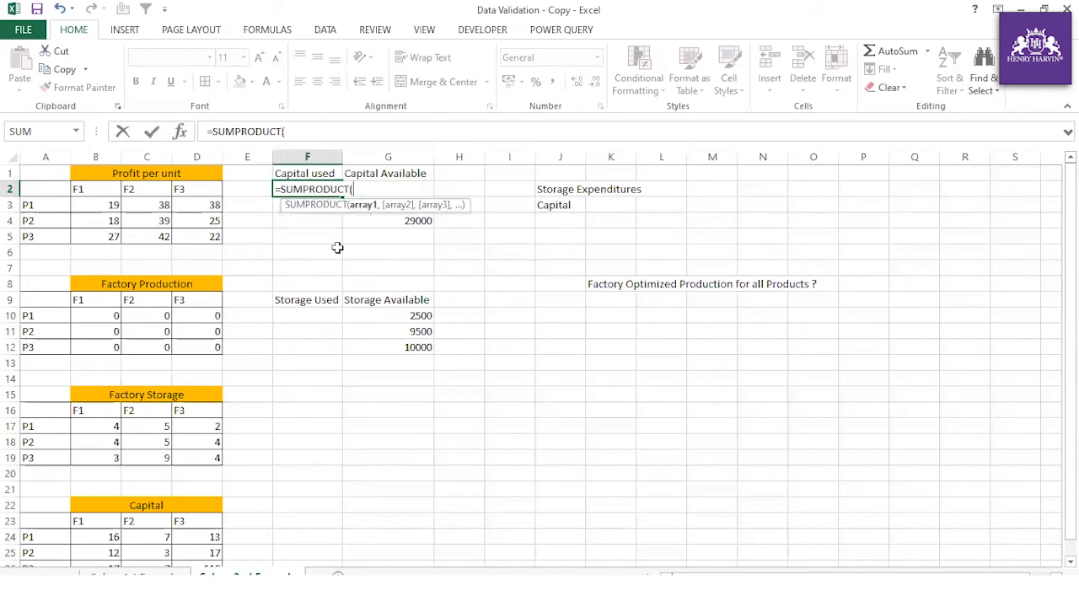
drag(386, 199, 405, 360)
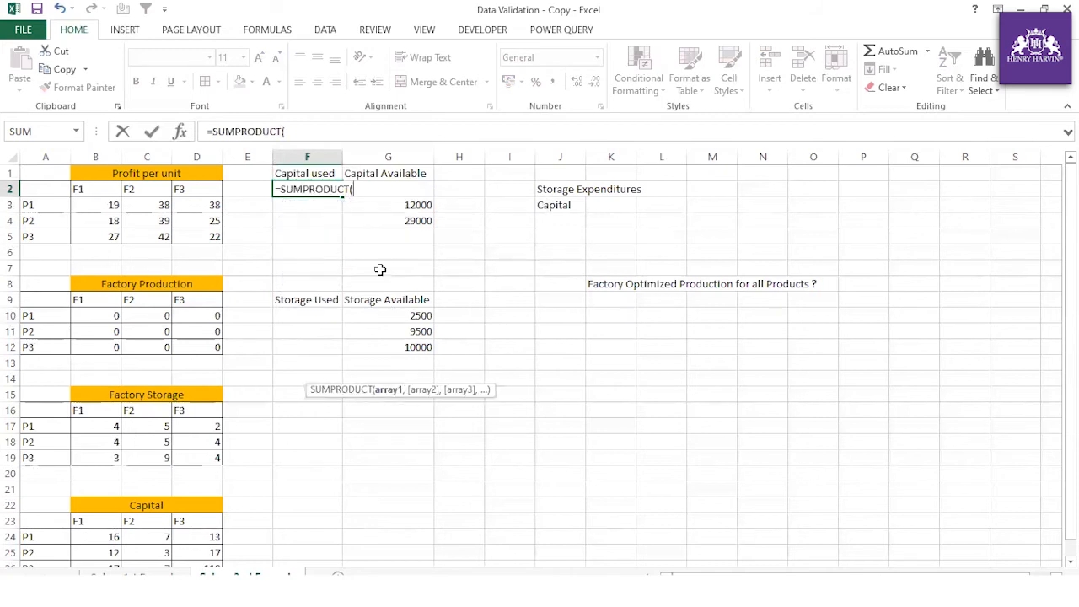
key(Escape)
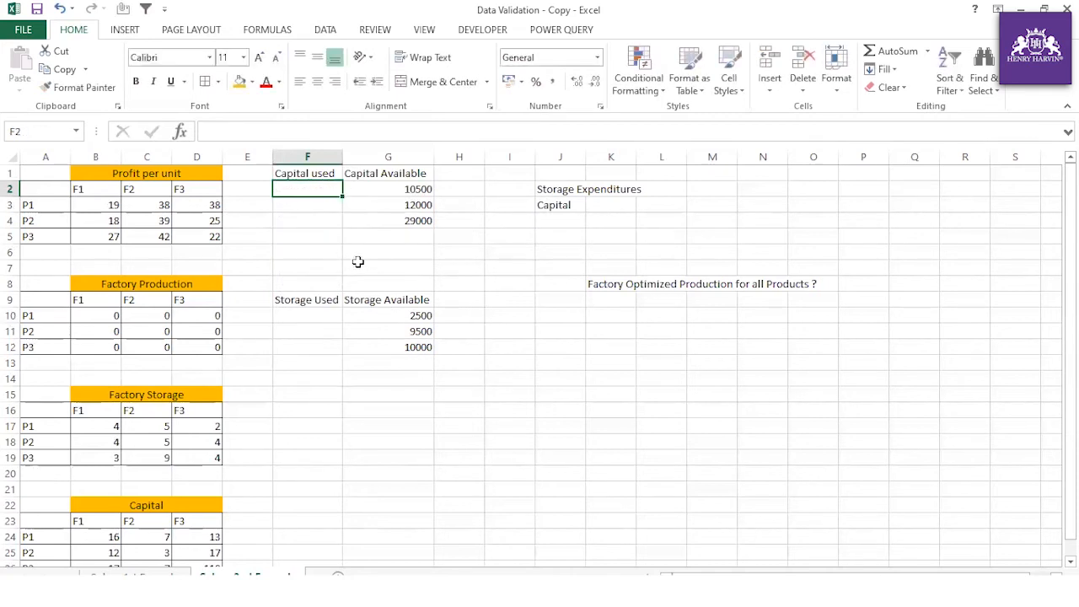
Widen column J to fit the "Storage Expenditures" label.
scroll(213, 251, down, 1)
scroll(241, 354, up, 1)
drag(589, 153, 647, 153)
drag(53, 159, 182, 243)
scroll(166, 382, down, 1)
scroll(164, 380, down, 2)
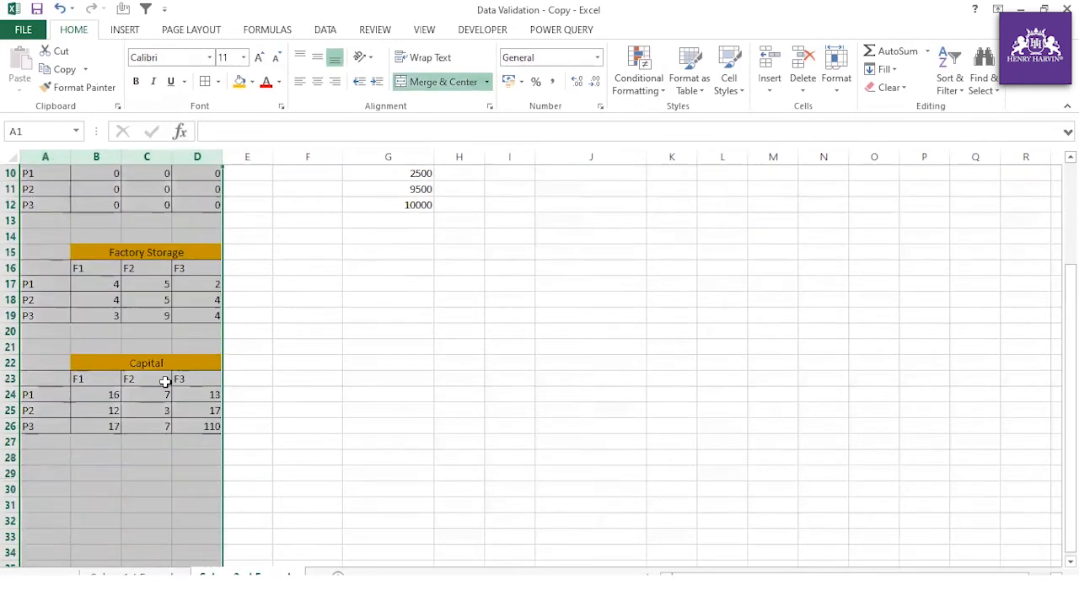
scroll(202, 390, up, 3)
click(248, 410)
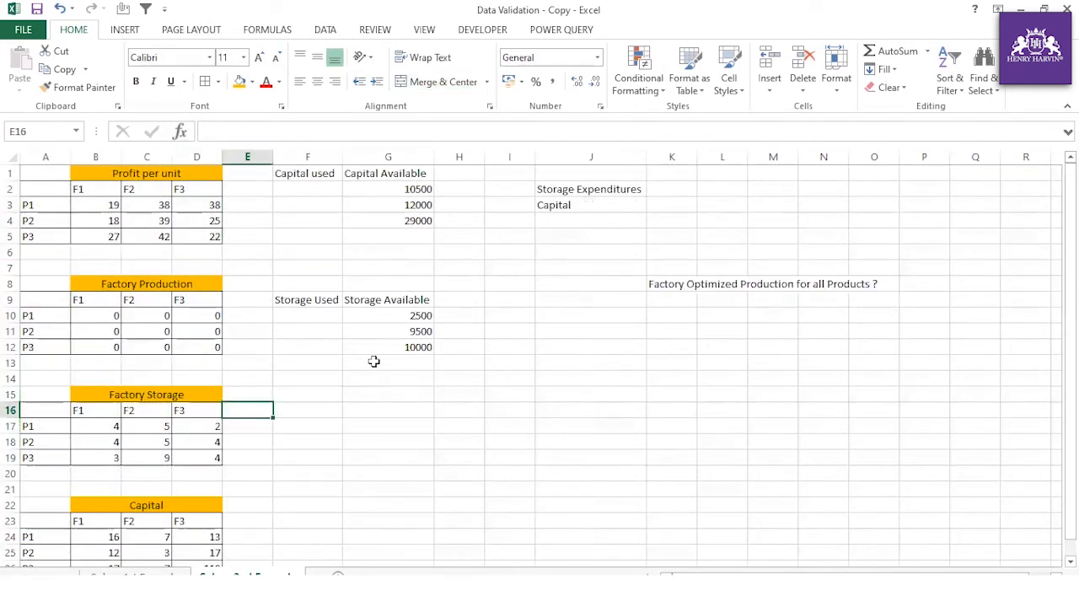
Add the label "Total Profit" in cell G16.
click(392, 416)
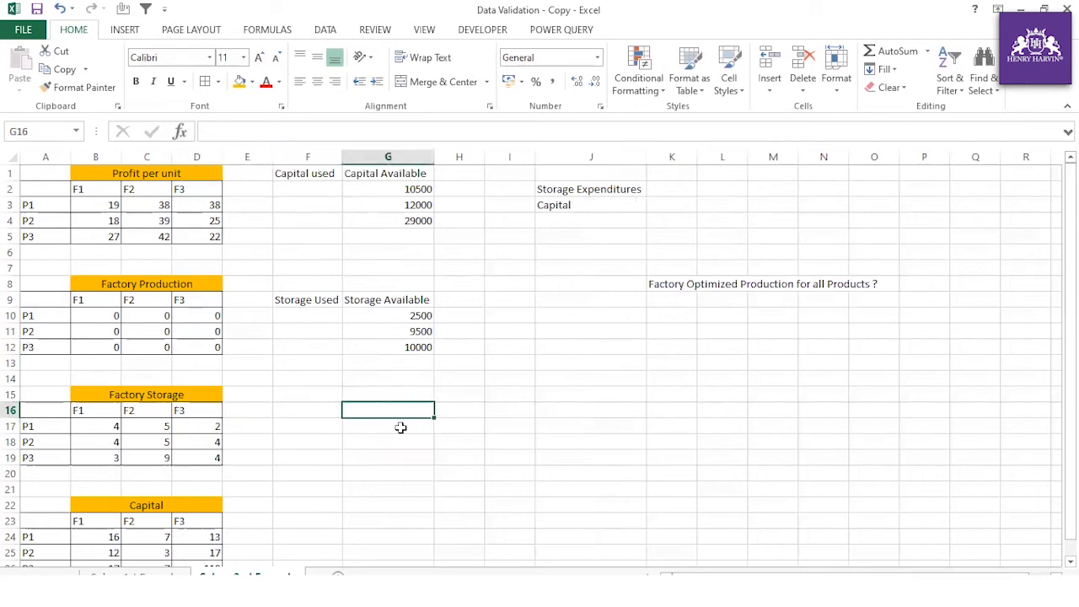
text(Total)
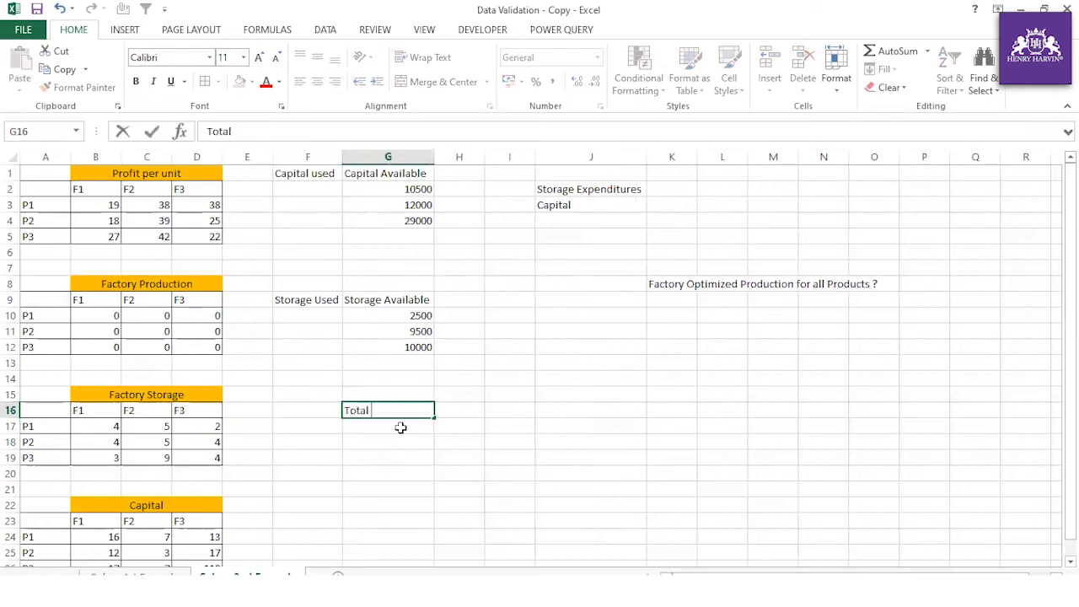
text( Profit)
key(Return)
click(454, 396)
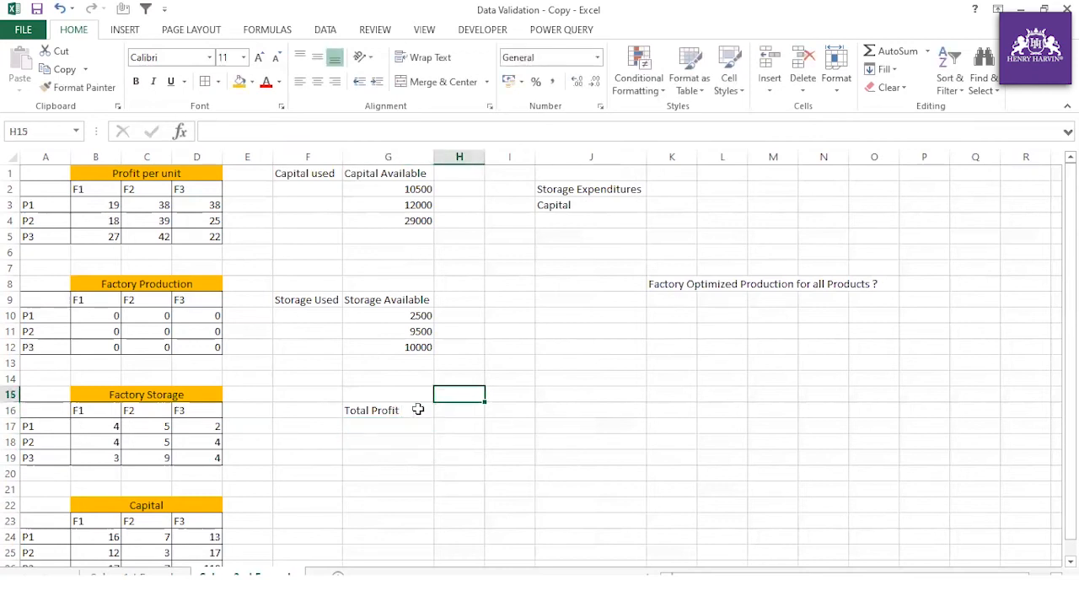
Fill cells G16:H16 with orange and make the Total Profit label bold.
drag(418, 409, 460, 411)
click(239, 81)
click(459, 456)
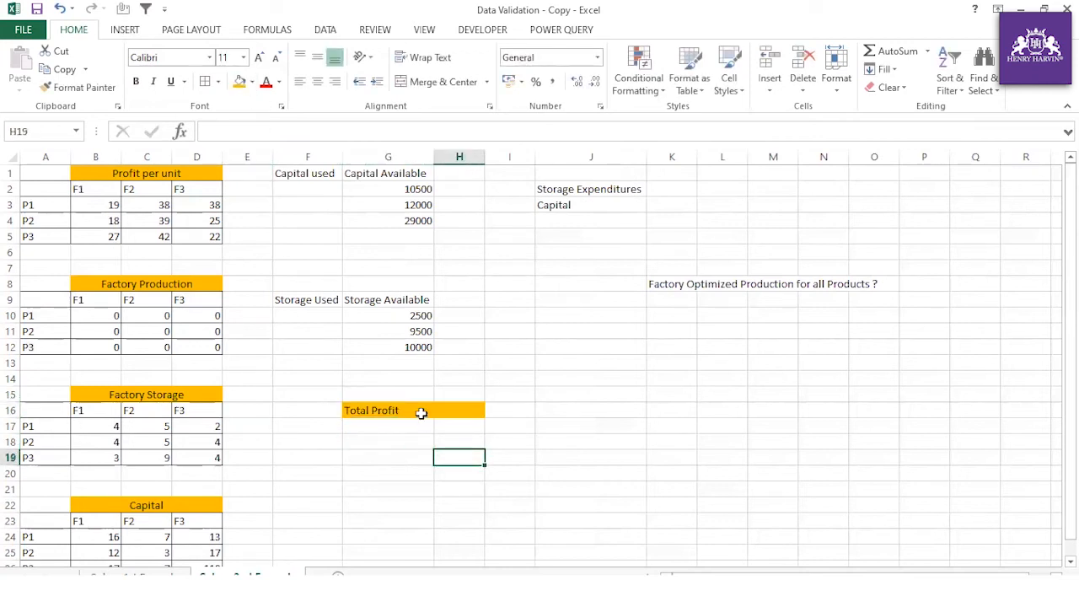
click(421, 413)
key(ctrl+b)
click(427, 470)
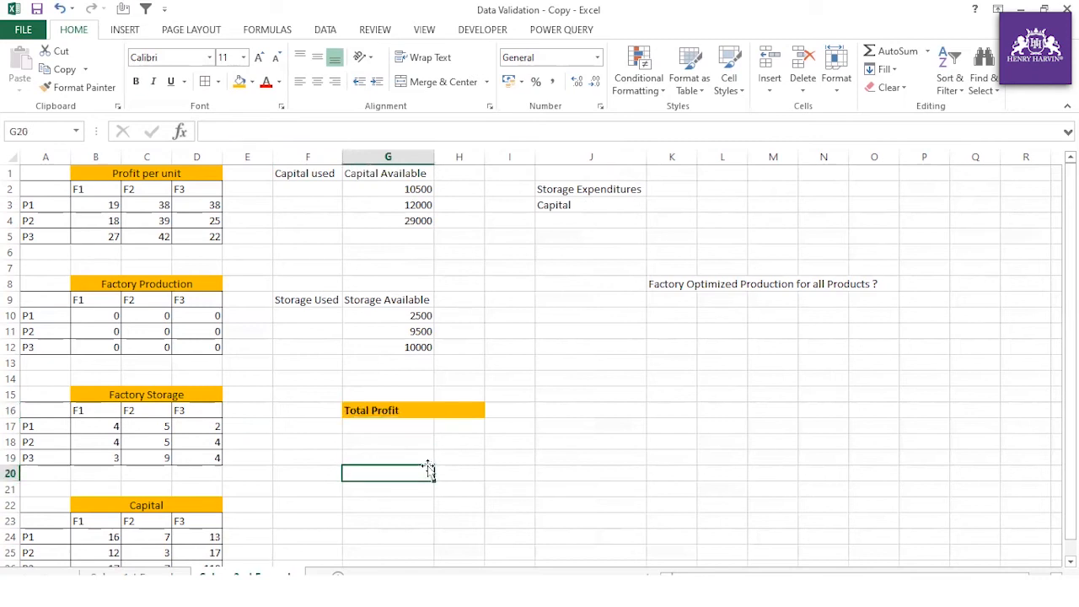
Calculate P1's Storage Used in F10 with SUMPRODUCT of the production row B10:D10 and the storage row B17:D17.
click(323, 313)
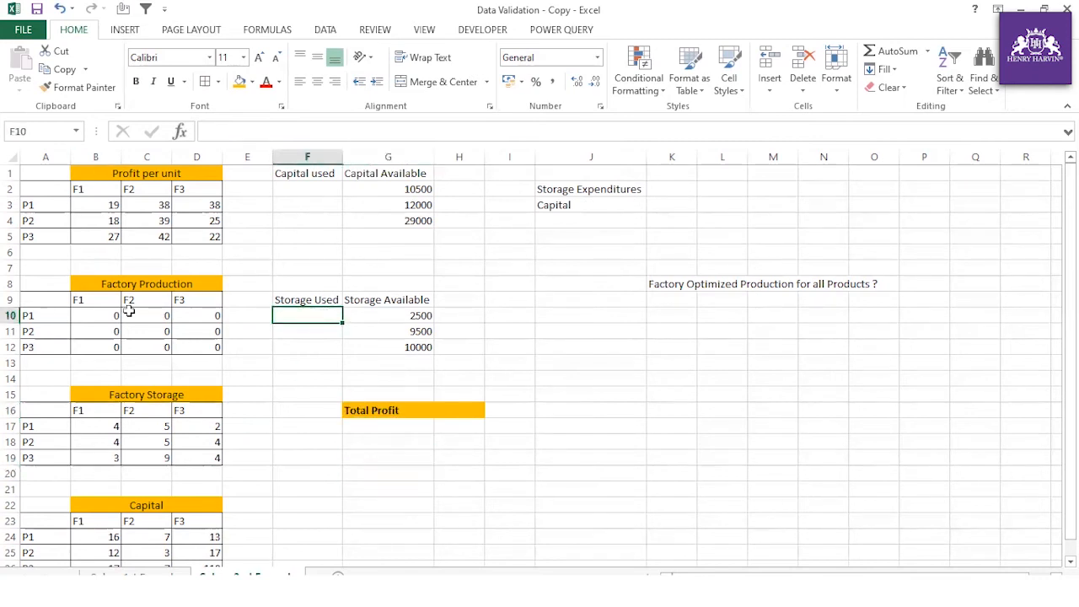
drag(91, 314, 215, 315)
click(289, 313)
text(=sum)
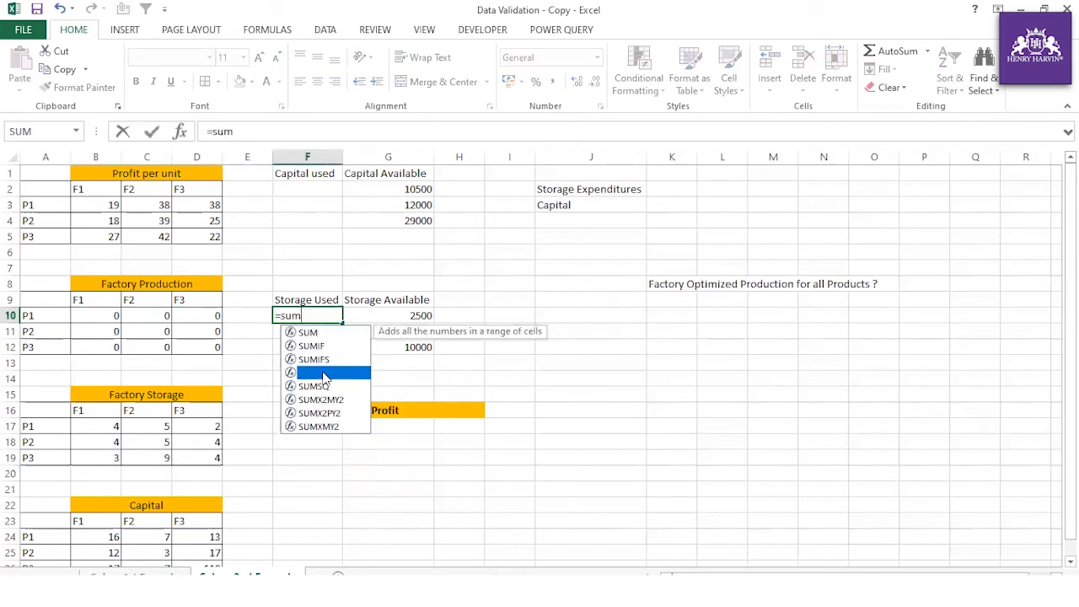
double_click(322, 373)
drag(88, 313, 211, 315)
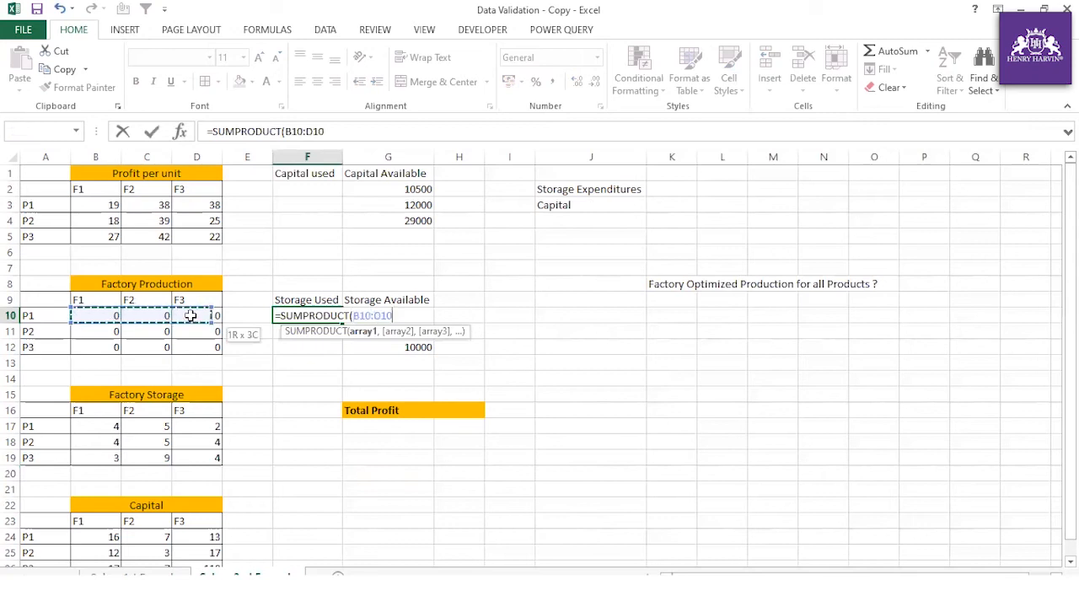
text(,)
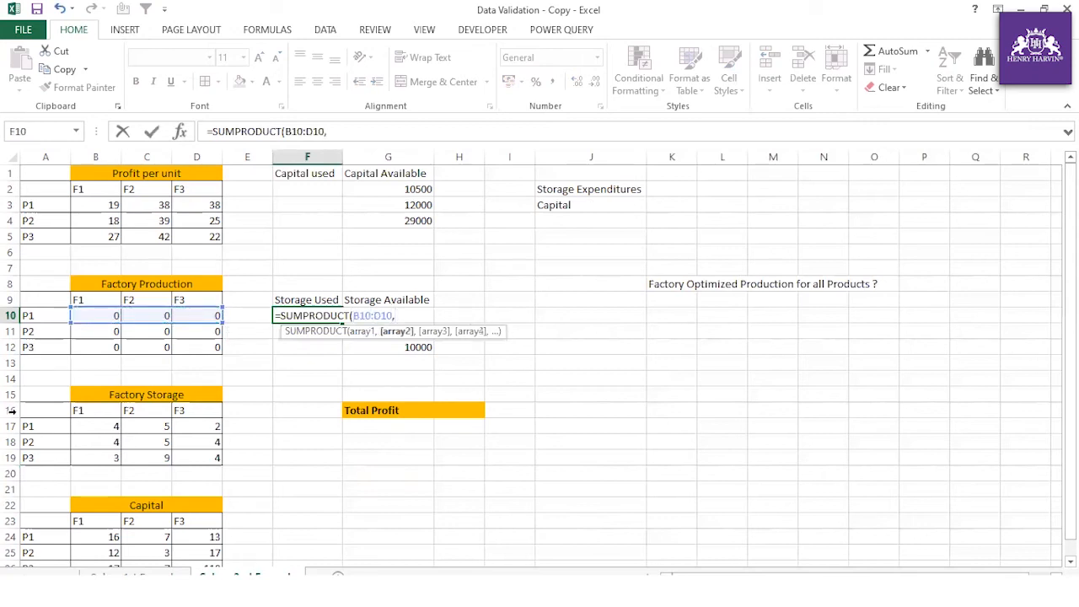
drag(99, 427, 189, 427)
key(Return)
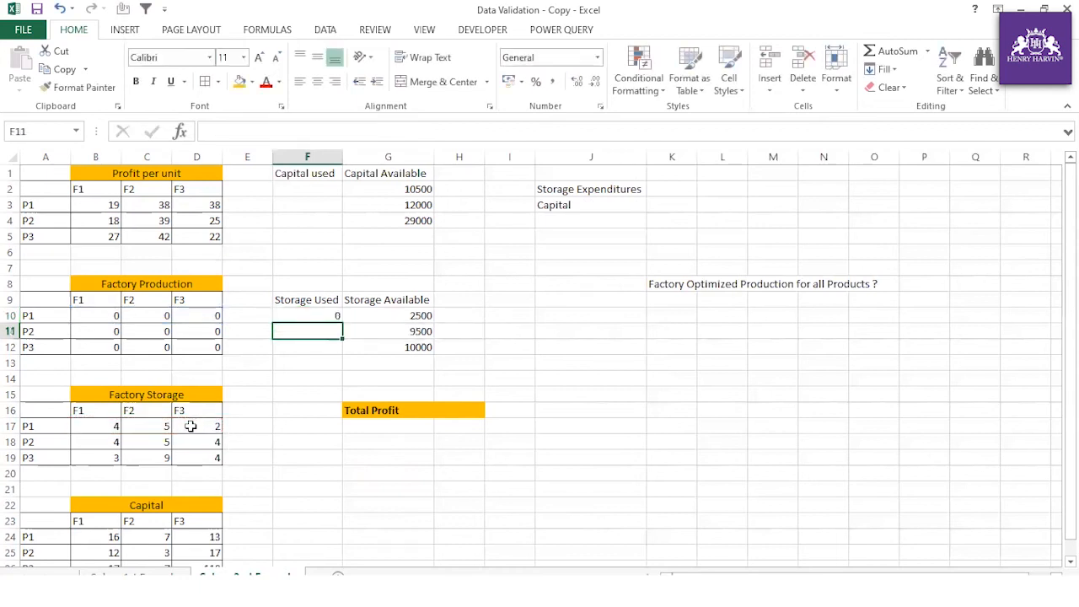
Copy P1's Storage Used formula from F10 down to F12 and check the references in F11 and F12.
click(312, 316)
drag(341, 322, 340, 358)
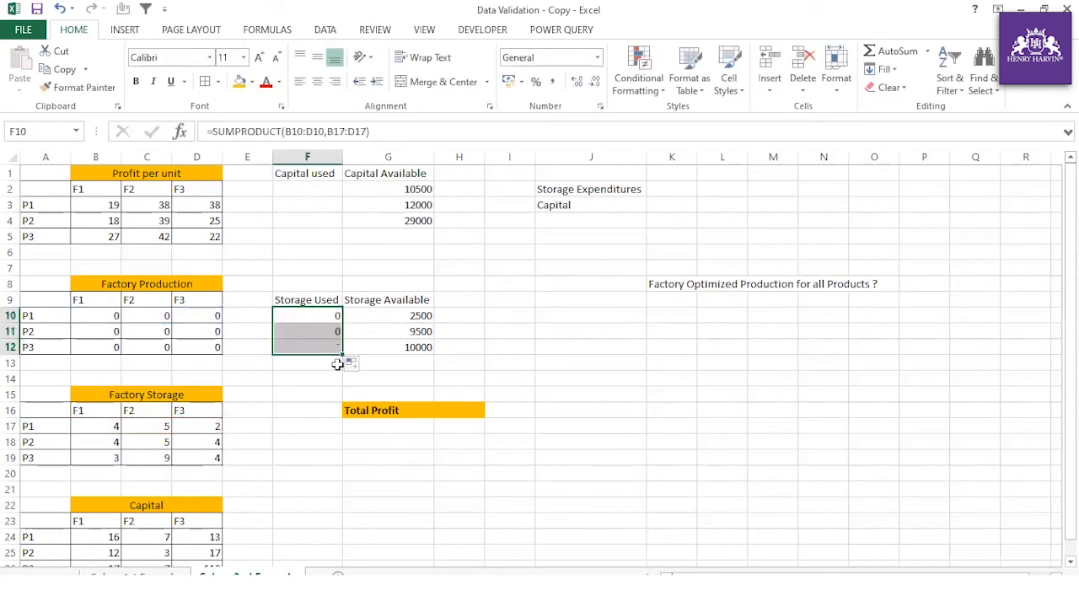
click(325, 317)
click(326, 331)
click(296, 131)
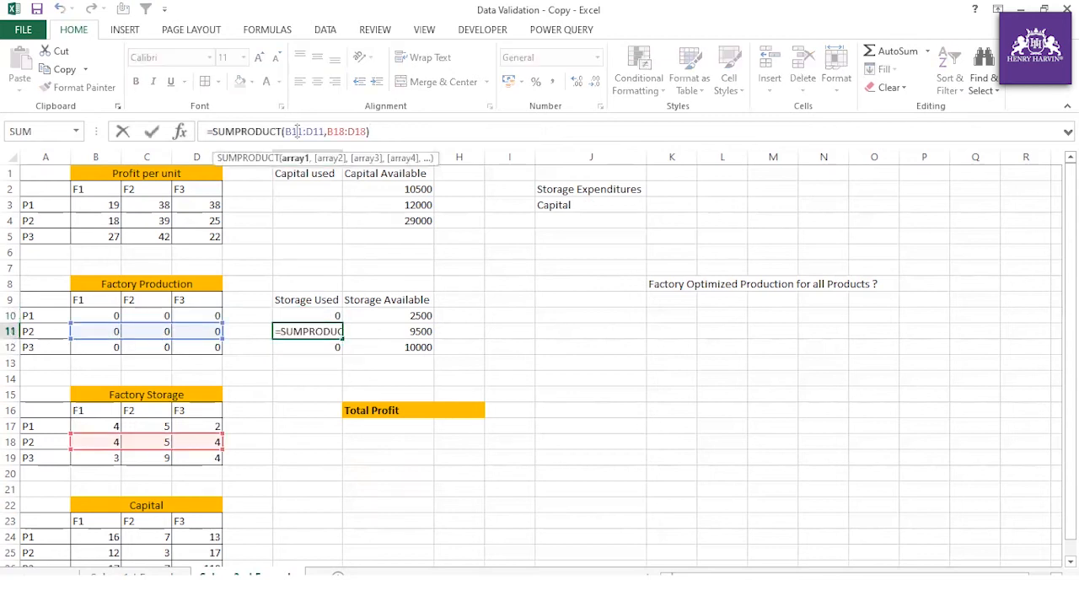
key(Escape)
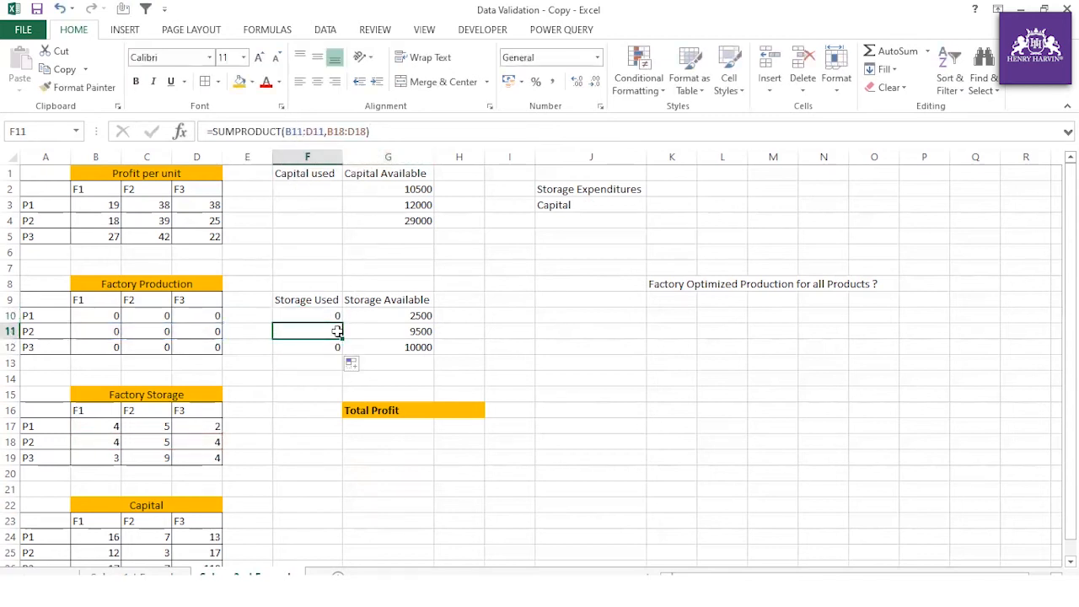
click(334, 347)
click(340, 129)
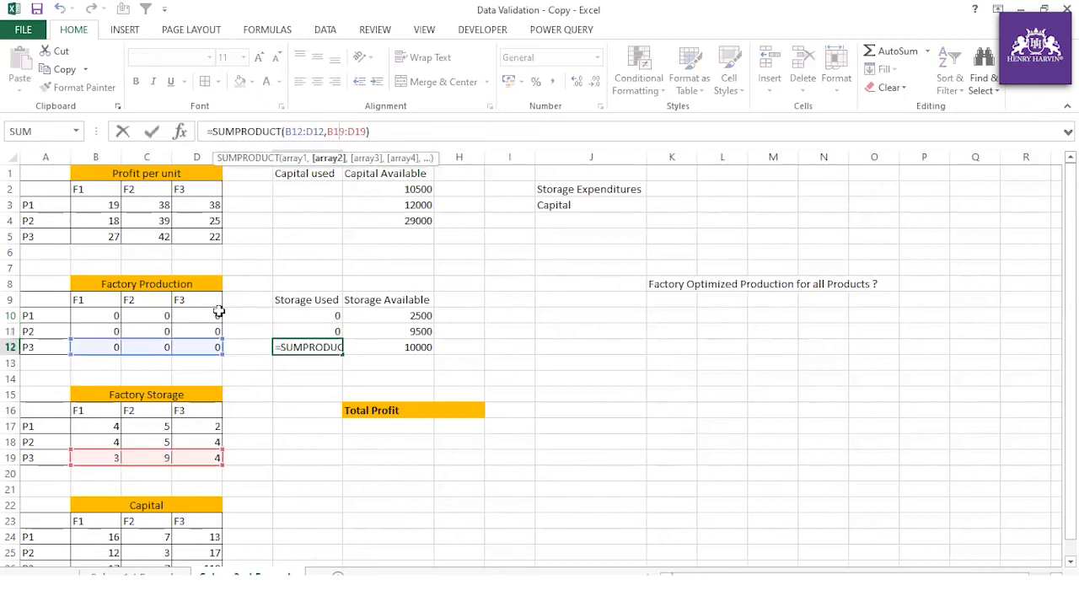
key(Escape)
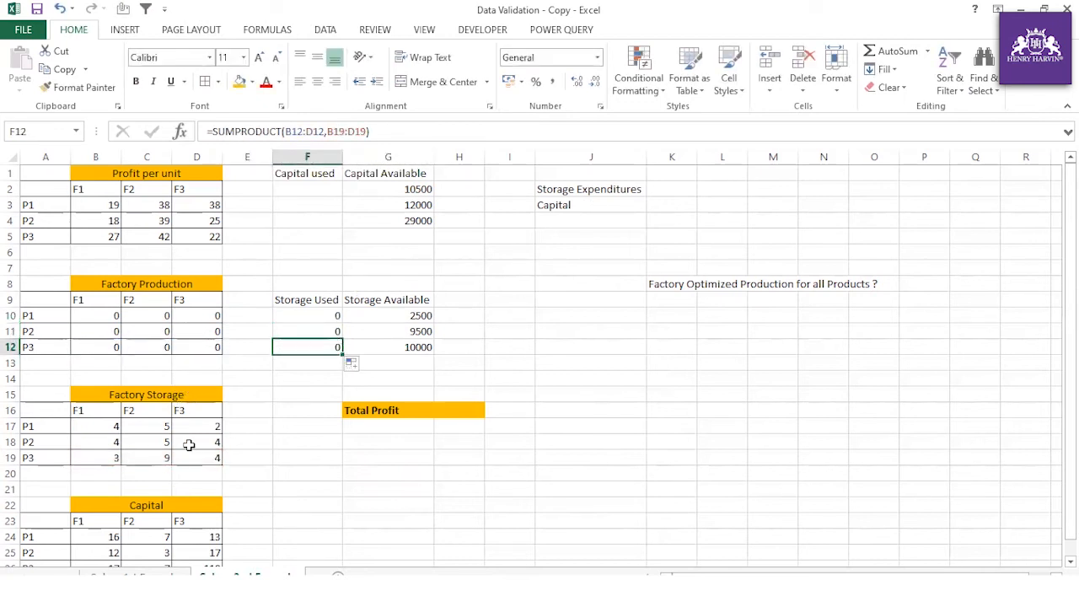
Enter a Capital used formula in F2 with SUMPRODUCT of the production row B10:D10 and the capital row B24:D24.
click(321, 188)
text(=)
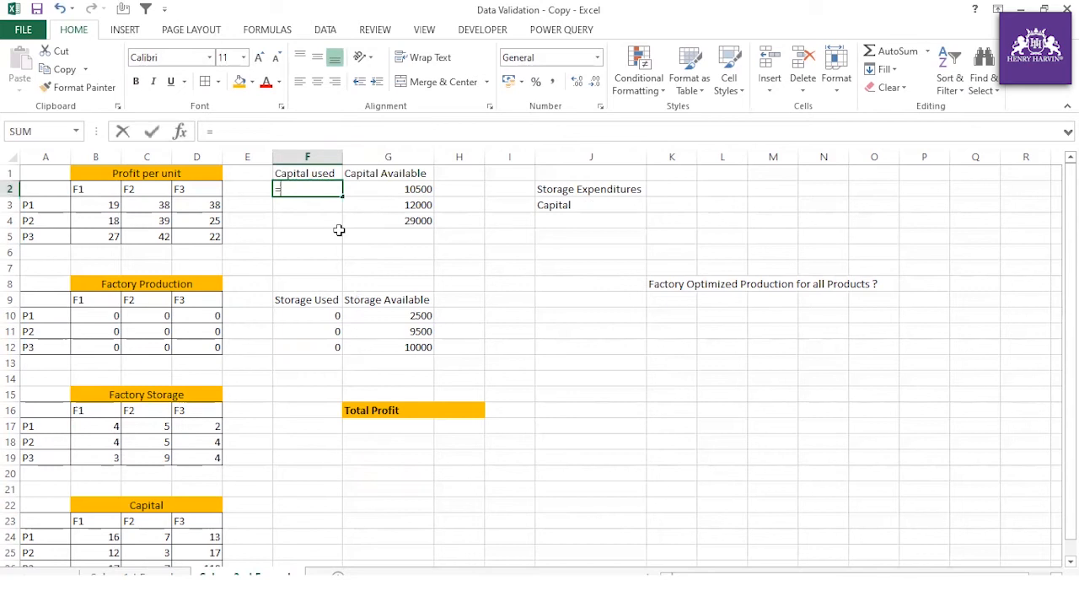
text(sum)
double_click(321, 247)
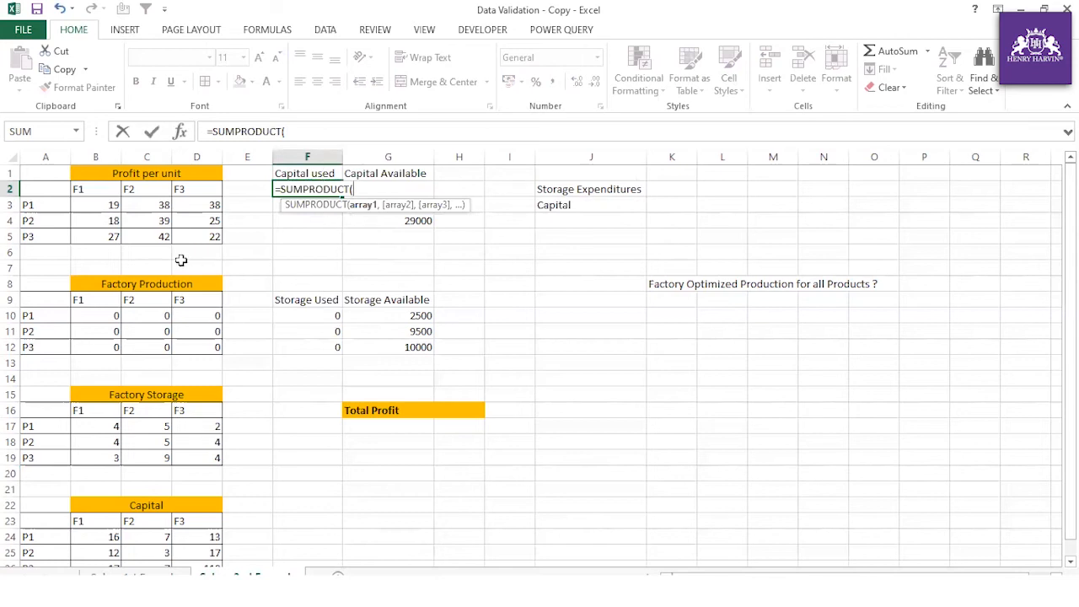
drag(98, 312, 205, 309)
text(,)
drag(101, 536, 194, 536)
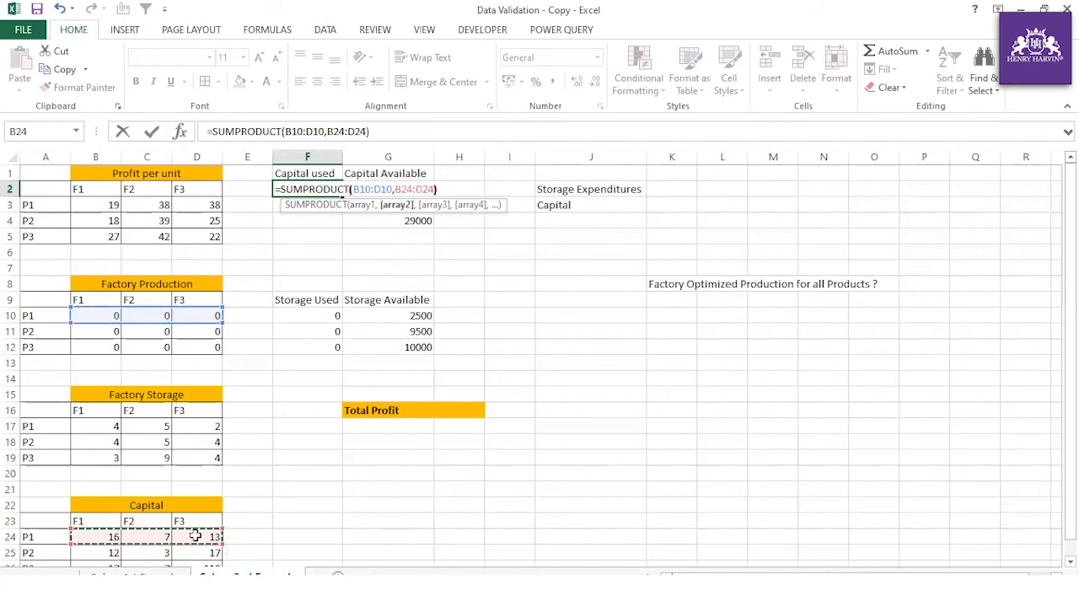
key(Return)
Copy the Capital used formula from F2 down to F5, and clear the formulas in F2:F5.
click(333, 189)
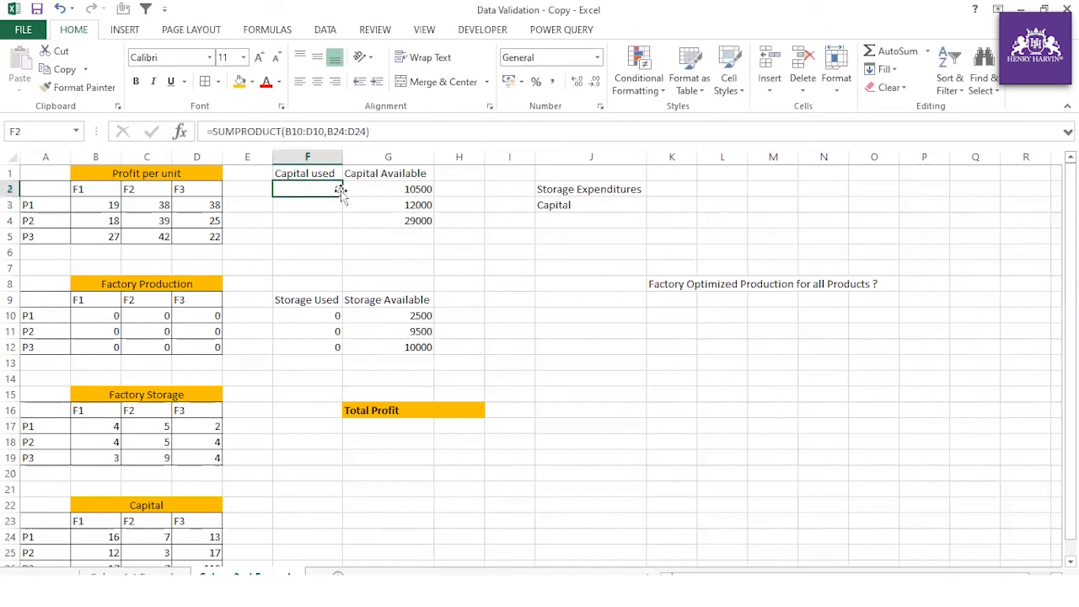
drag(344, 194, 336, 242)
click(442, 270)
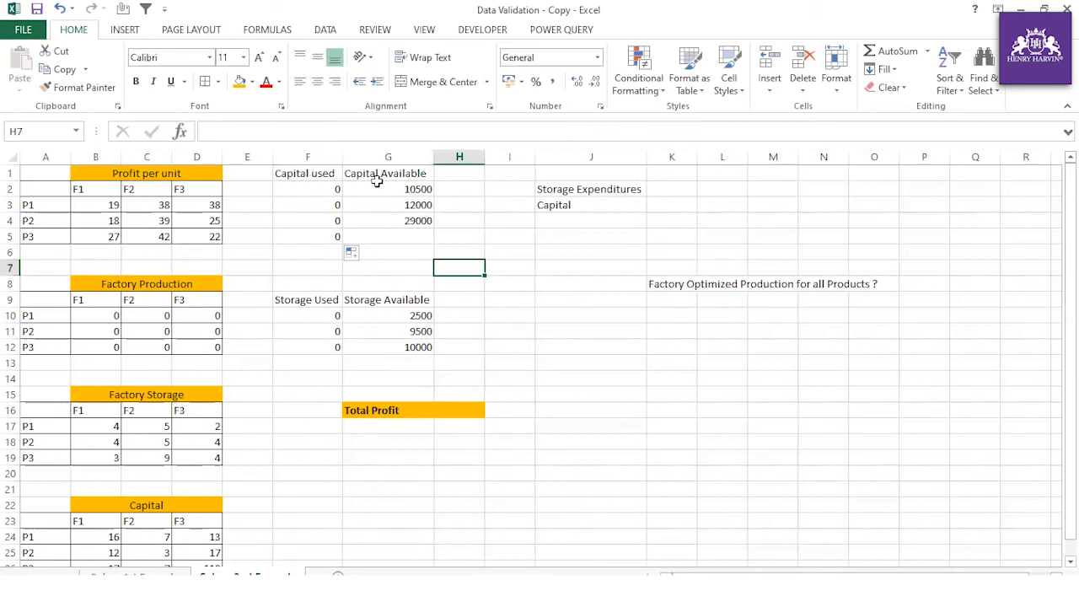
drag(321, 188, 330, 235)
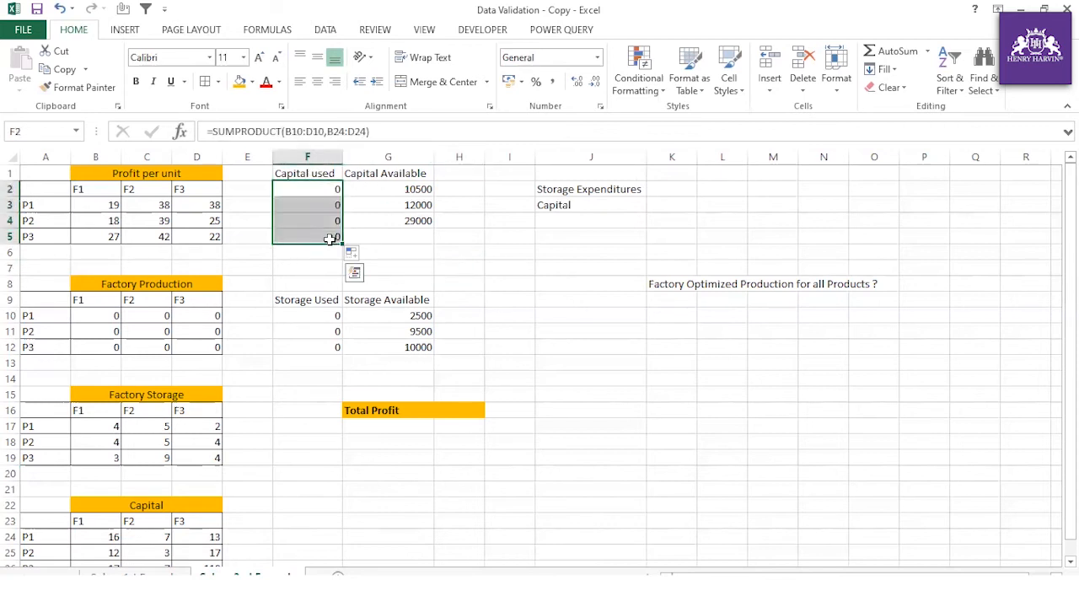
key(Delete)
Move the Capital used and Capital Available block from F1:G4 down one row so it starts at F2.
drag(314, 178, 389, 217)
key(ctrl+x)
click(292, 189)
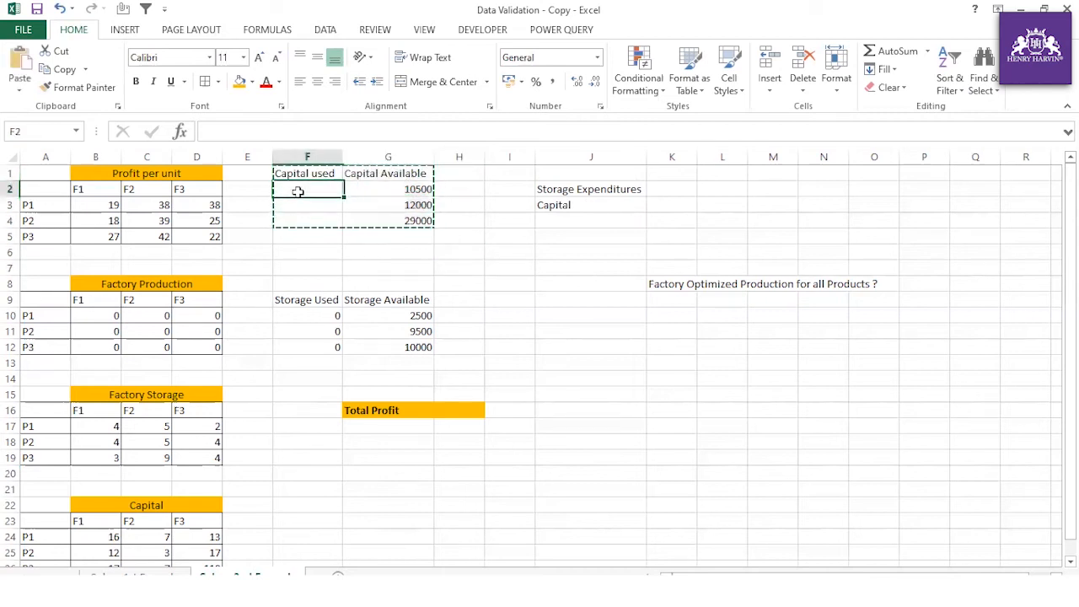
key(ctrl+v)
Enter SUMPRODUCT of the profit row B3:D3 and the capital row B24:D24 in F3 and review its references.
click(328, 211)
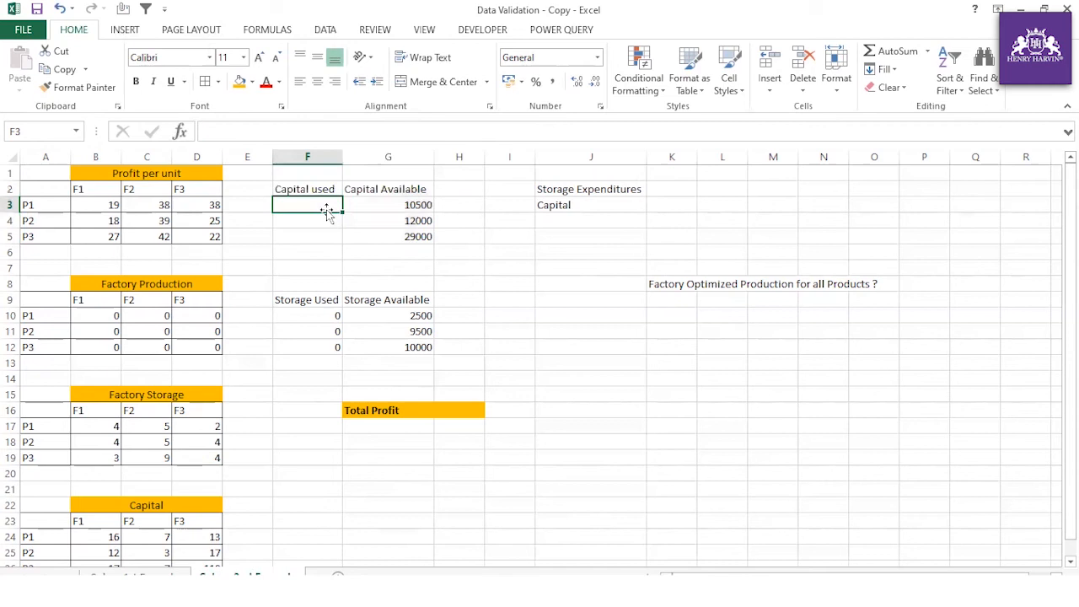
text(=sum)
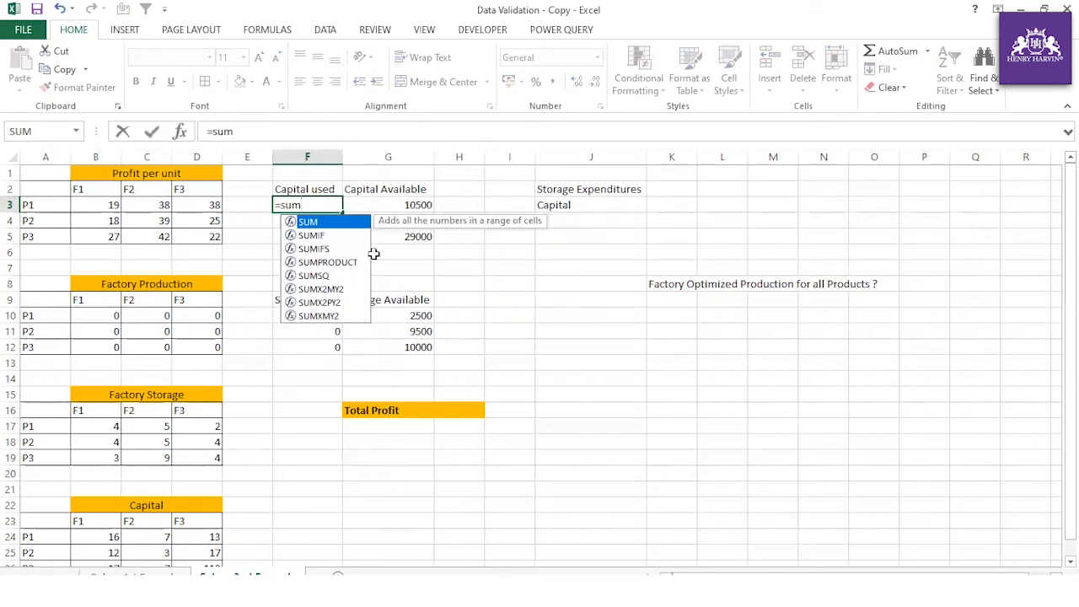
double_click(329, 262)
click(103, 205)
drag(139, 205, 197, 208)
text(,)
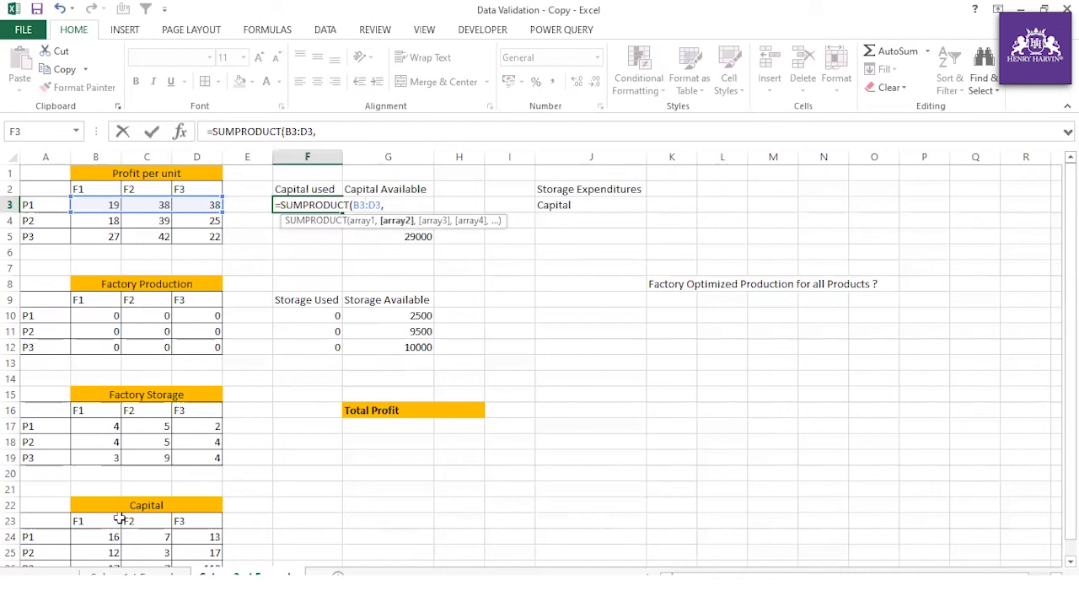
drag(110, 537, 211, 537)
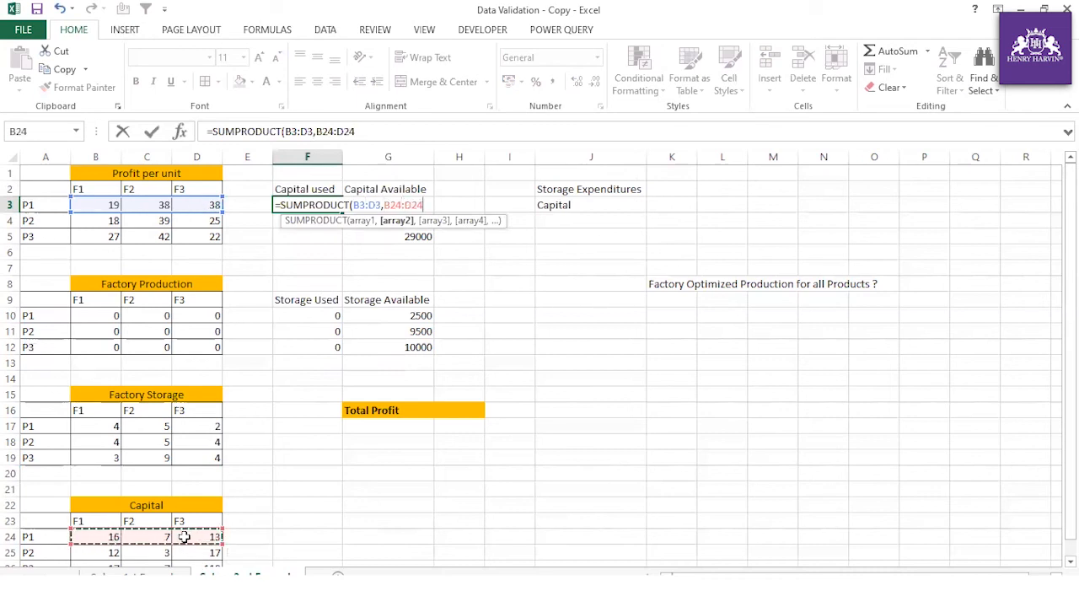
key(Return)
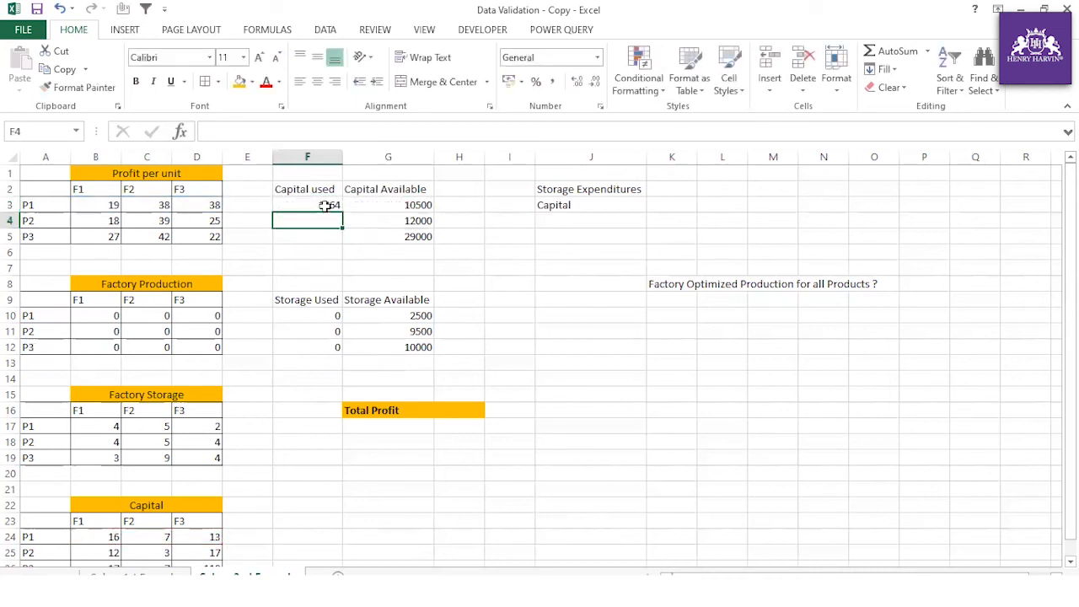
click(324, 205)
click(301, 131)
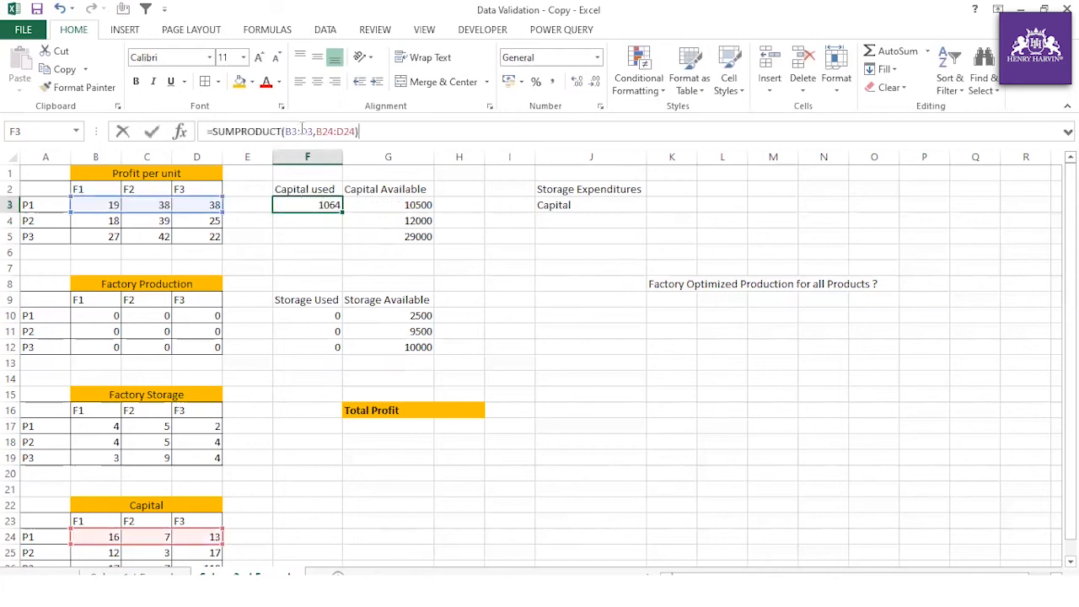
key(Escape)
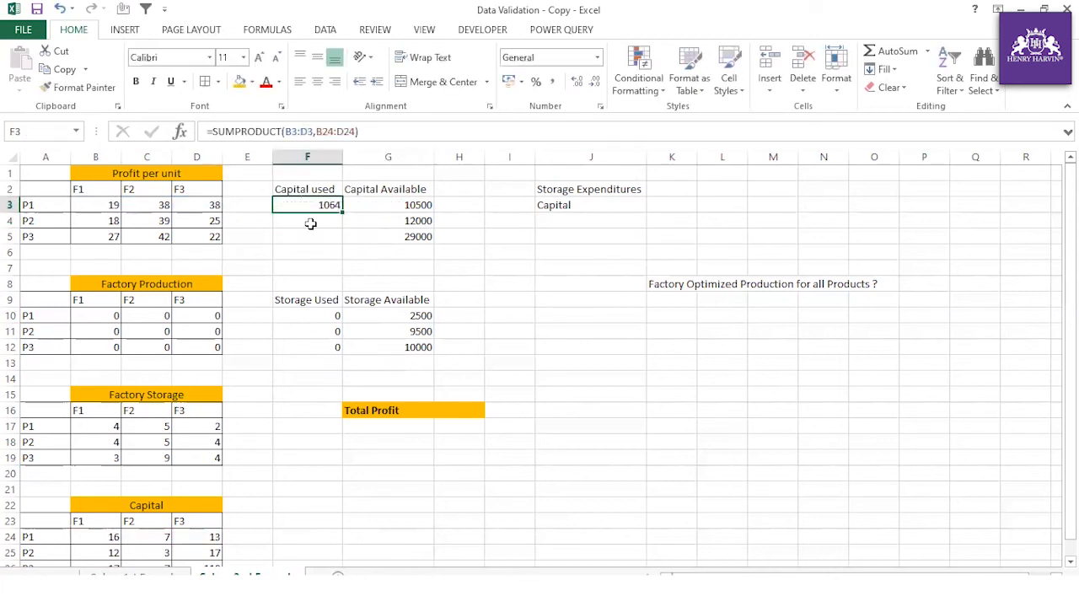
Calculate P1's Capital used in F3 with SUMPRODUCT of the production row B10:D10 and the capital row B24:D24.
text(=sum)
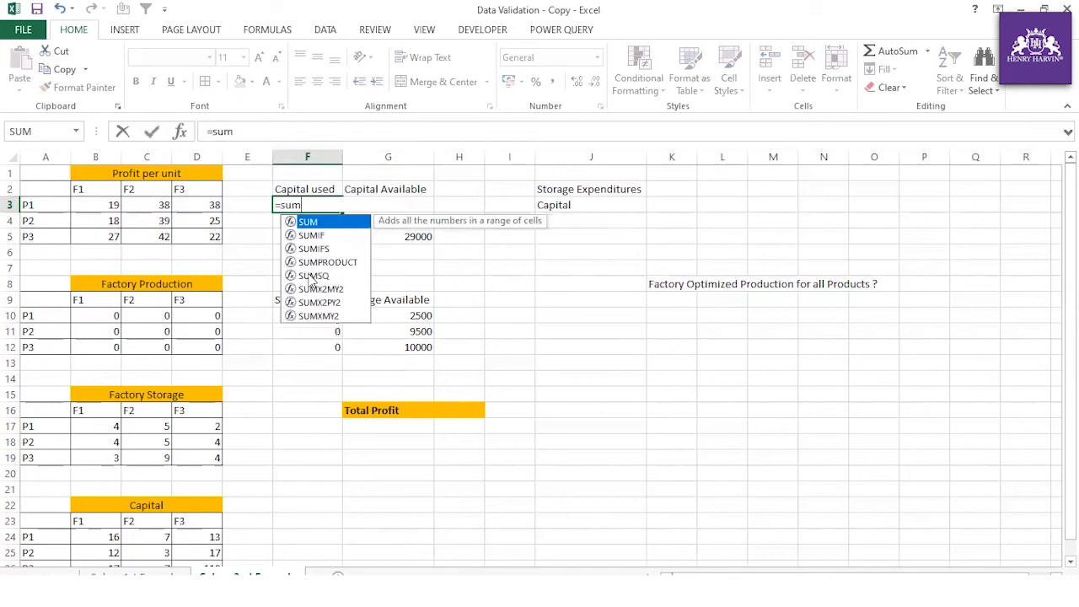
double_click(338, 264)
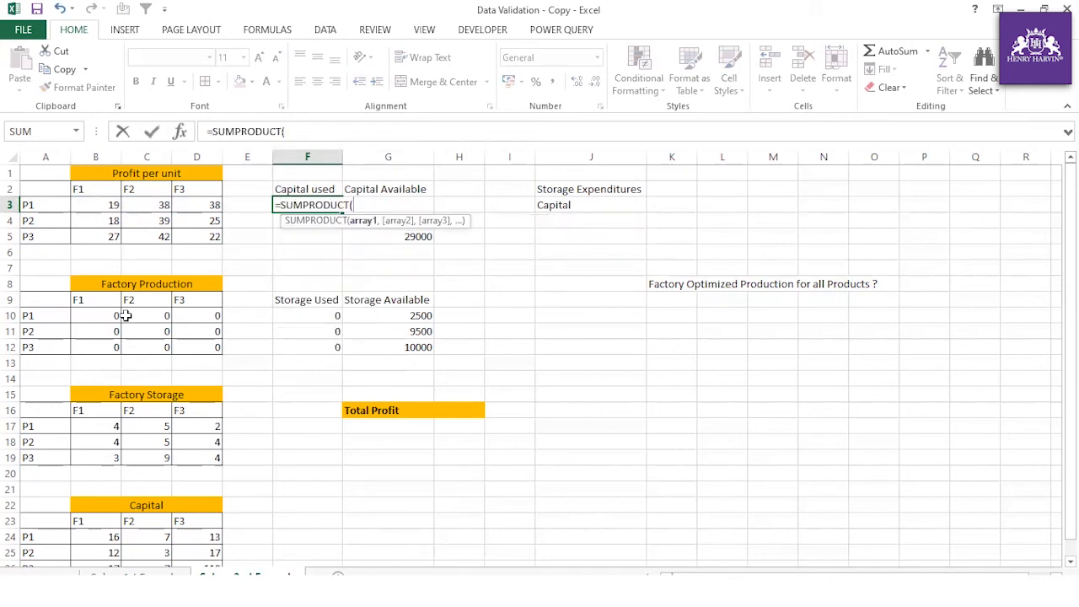
drag(99, 316, 194, 315)
text(,)
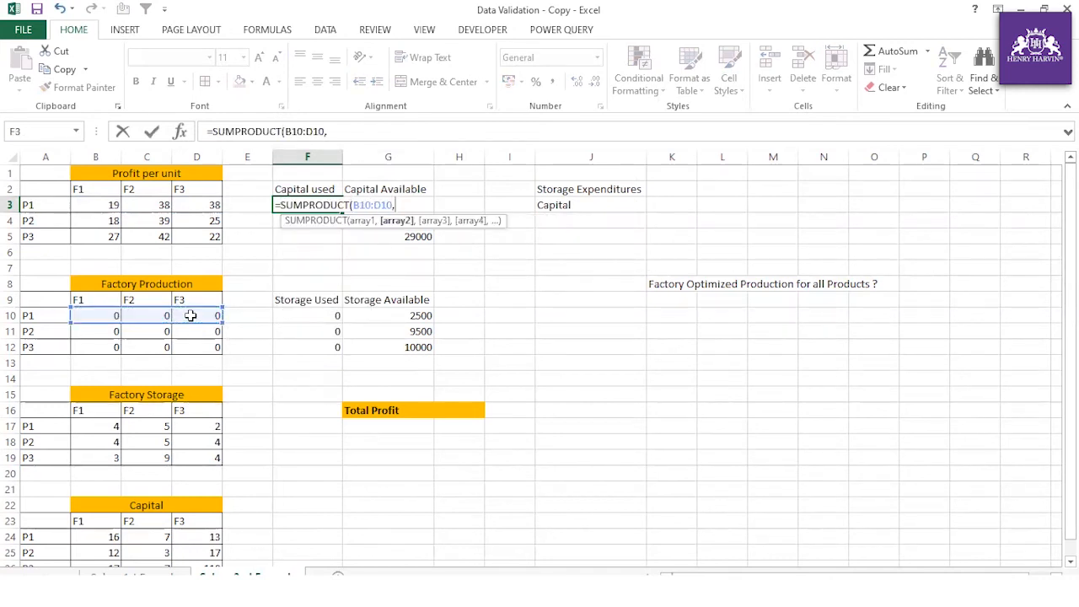
drag(110, 539, 182, 541)
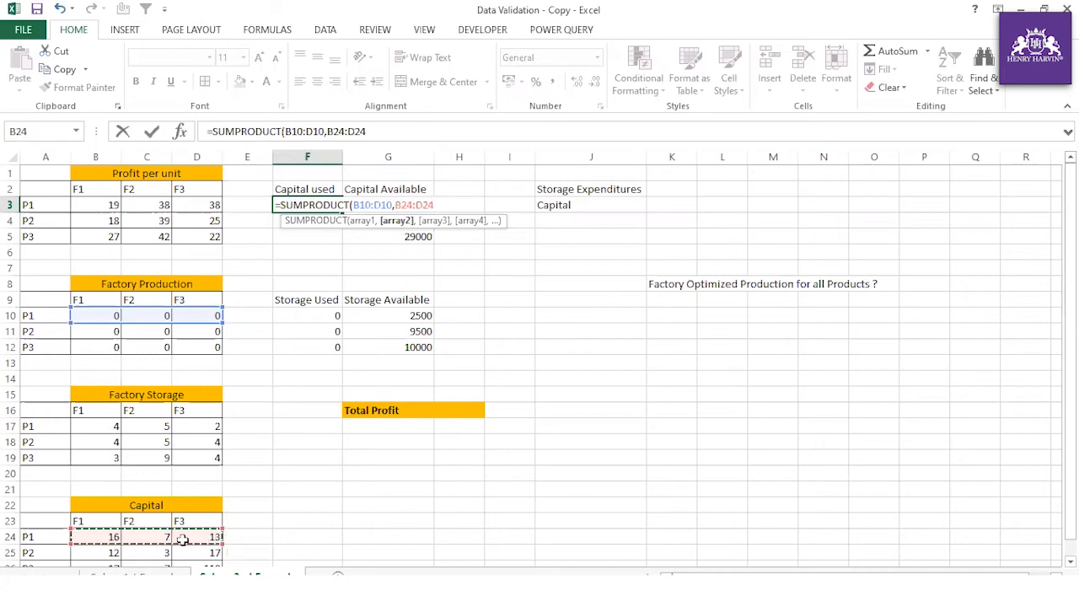
key(Return)
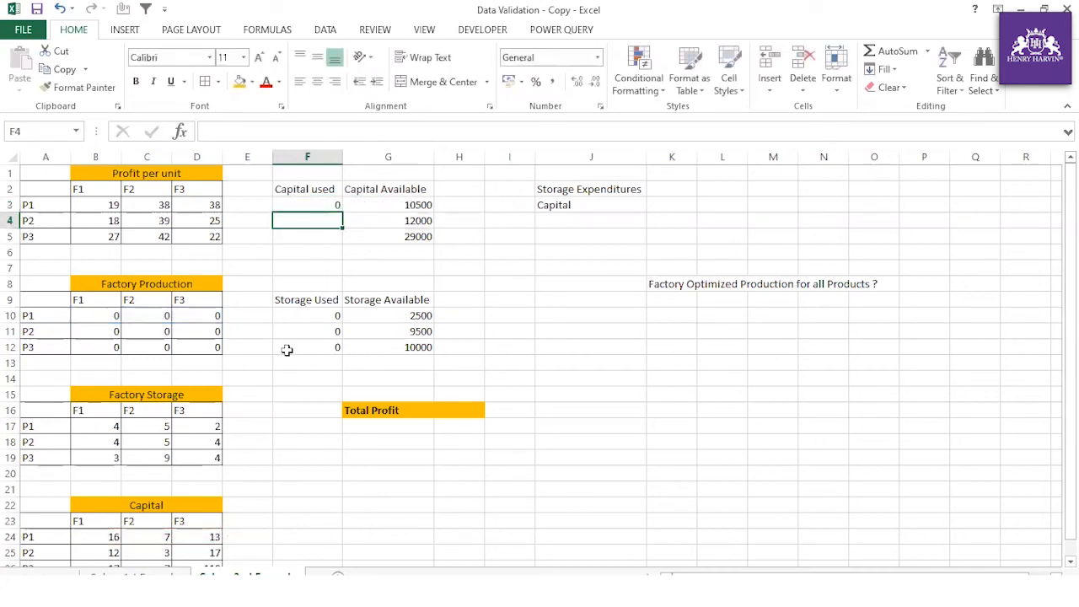
Copy the Capital used formula from F3 down to F5 for P2 and P3.
click(340, 207)
drag(341, 237, 343, 243)
click(441, 256)
Start the Total Profit formula in H16 with SUMPRODUCT of the production table B10:D12 and the profit table B3:D5.
click(450, 409)
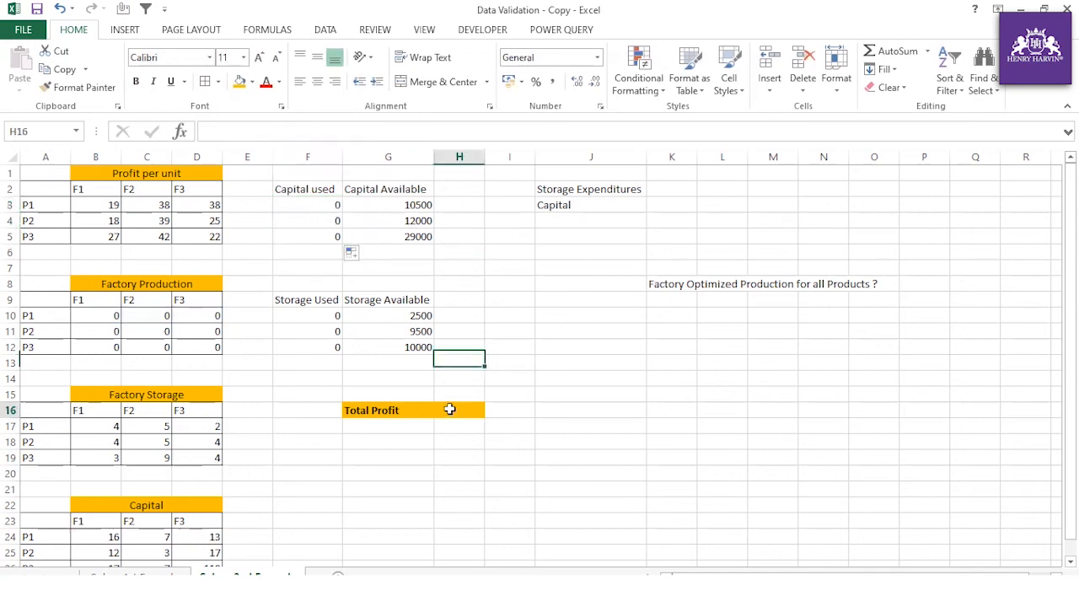
text(=sum)
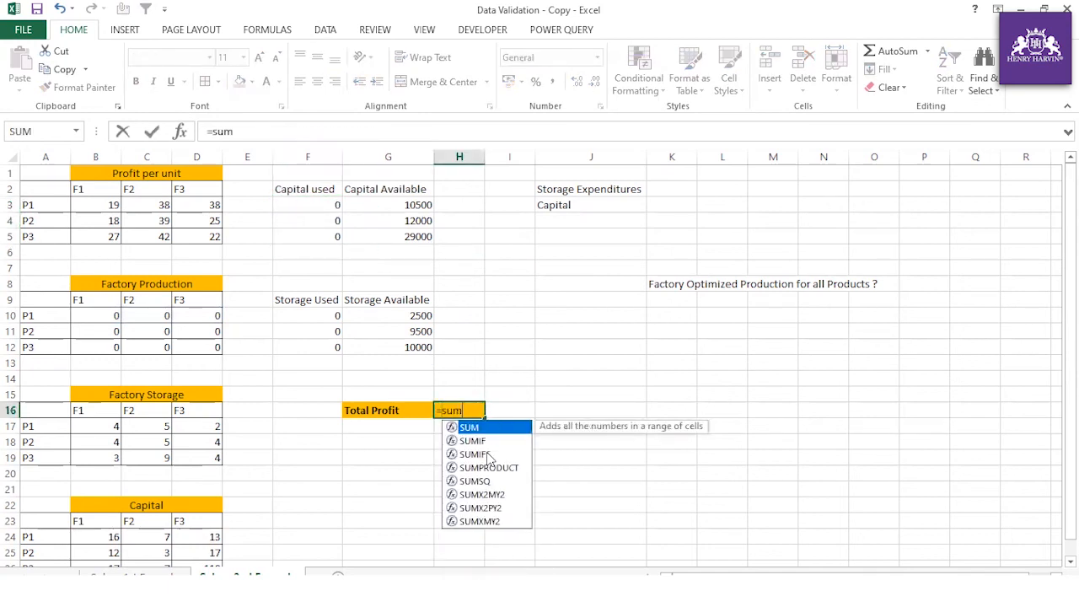
double_click(496, 468)
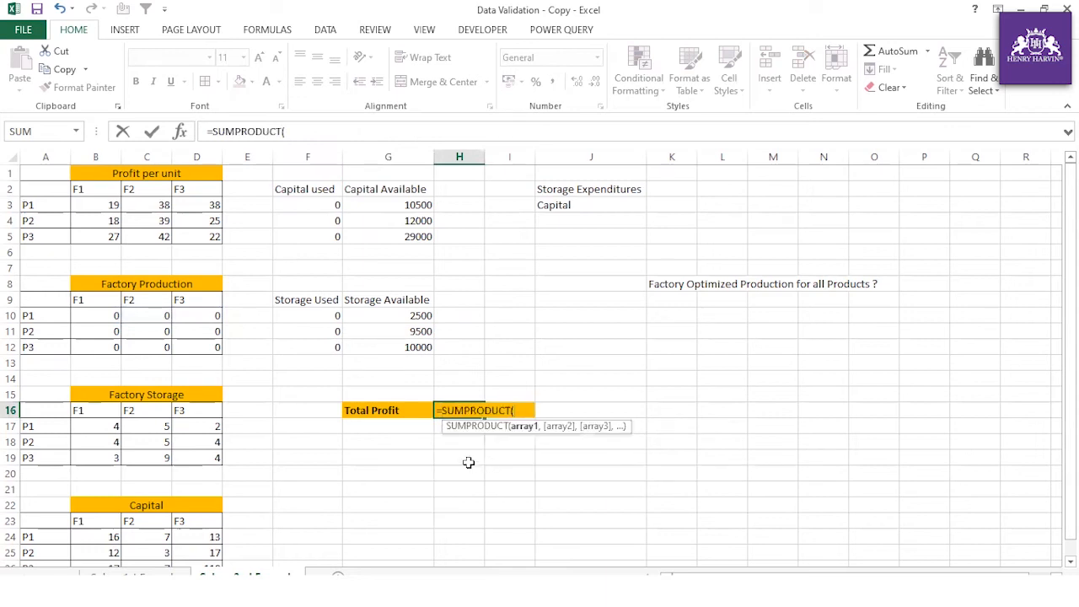
drag(110, 317, 186, 341)
text(,)
drag(101, 208, 180, 230)
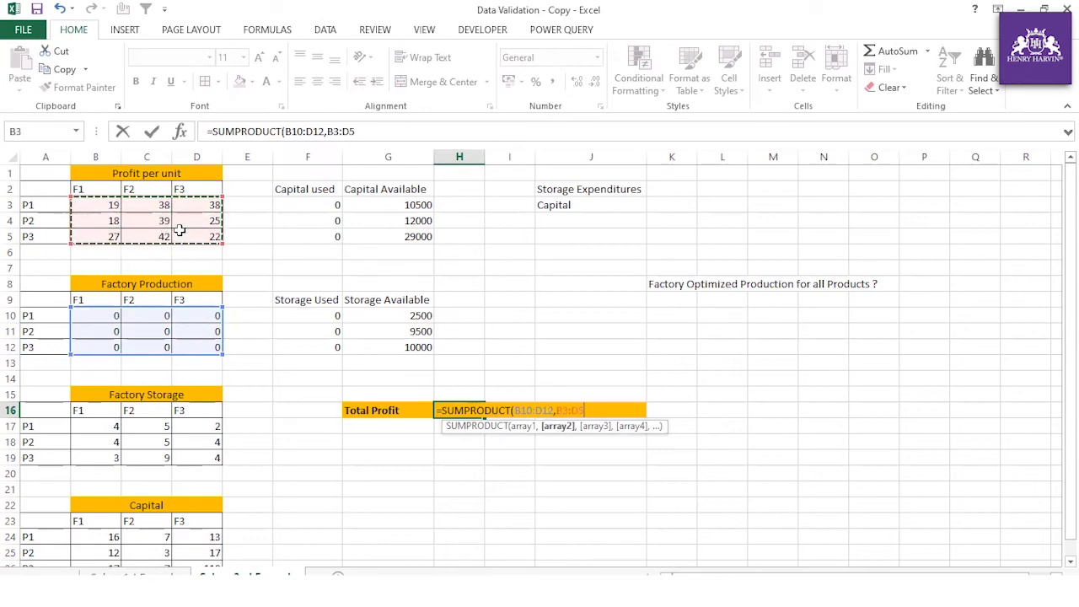
text())
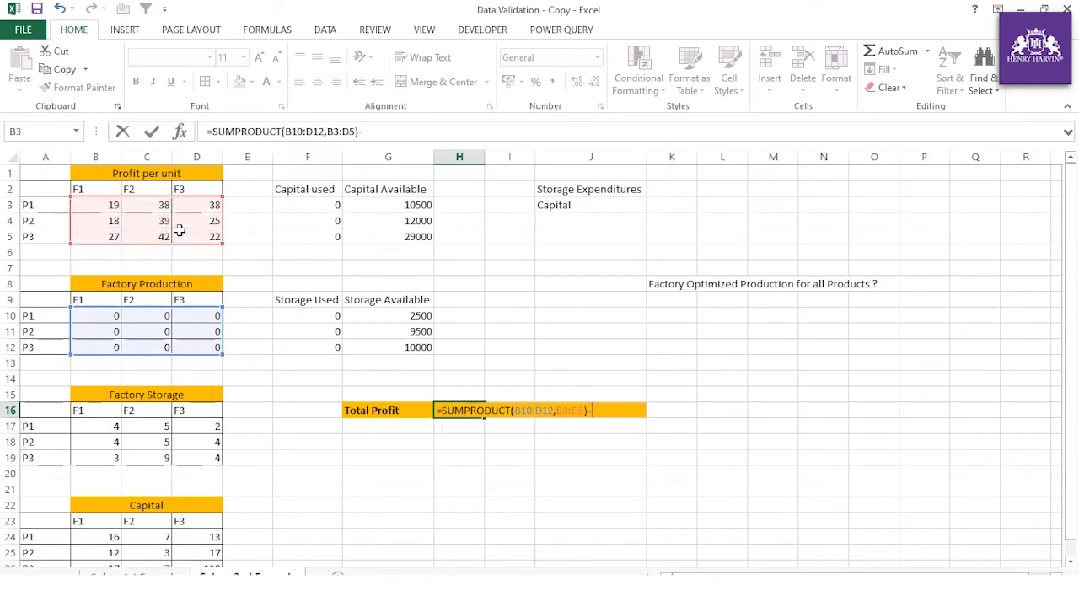
Subtract SUMPRODUCT of production B10:D12 and factory storage B17:D19 in the Total Profit formula.
text(-sum)
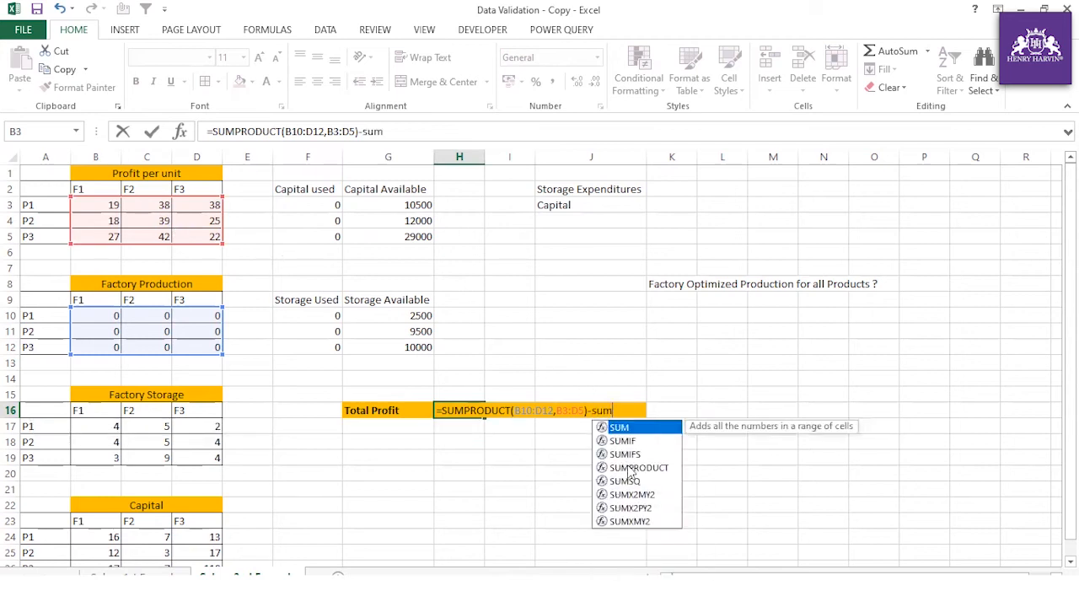
double_click(633, 468)
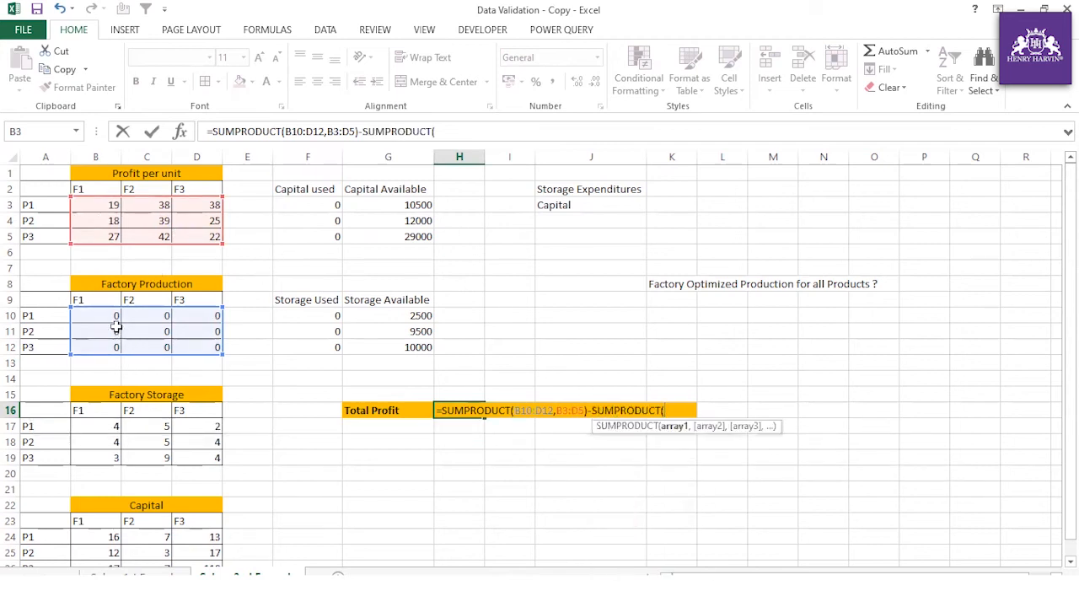
drag(94, 312, 189, 345)
text(,)
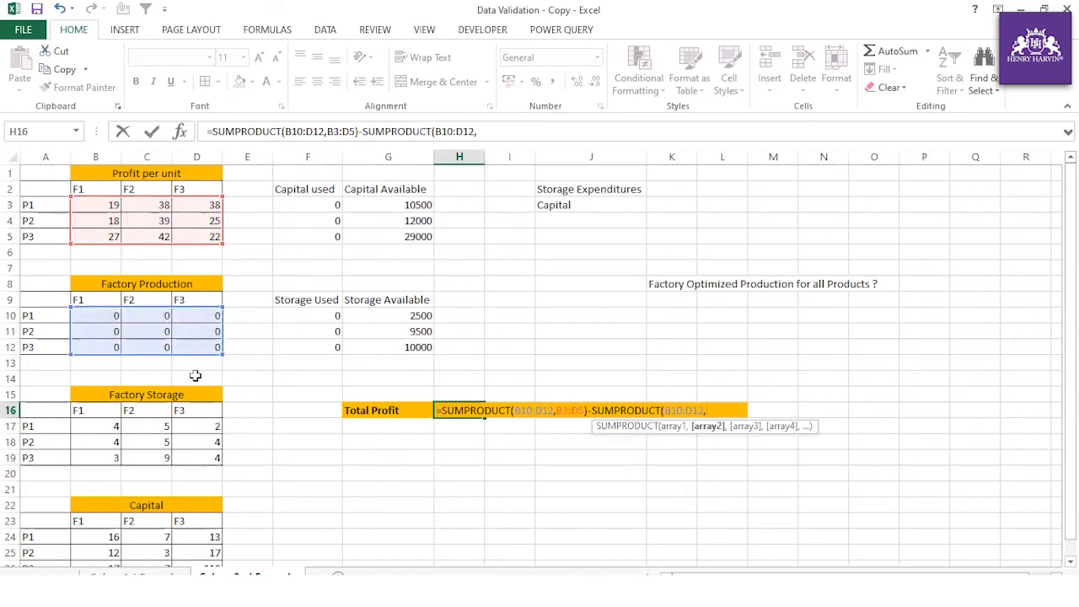
drag(91, 426, 207, 456)
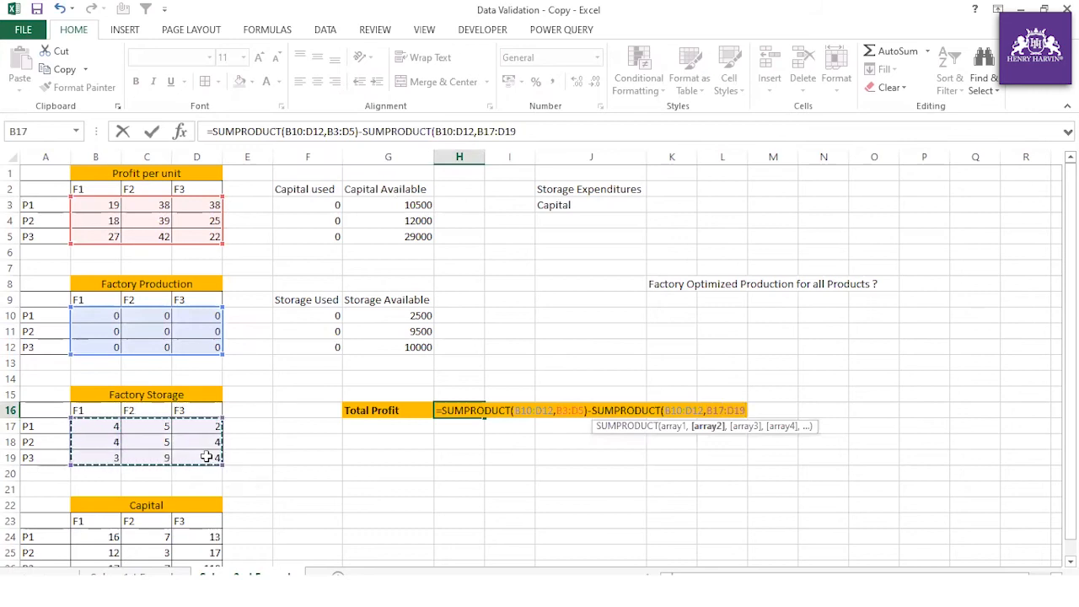
Complete the Total Profit formula in H16 by subtracting SUMPRODUCT of production B10:D12 and capital B24:D26.
text()-sum)
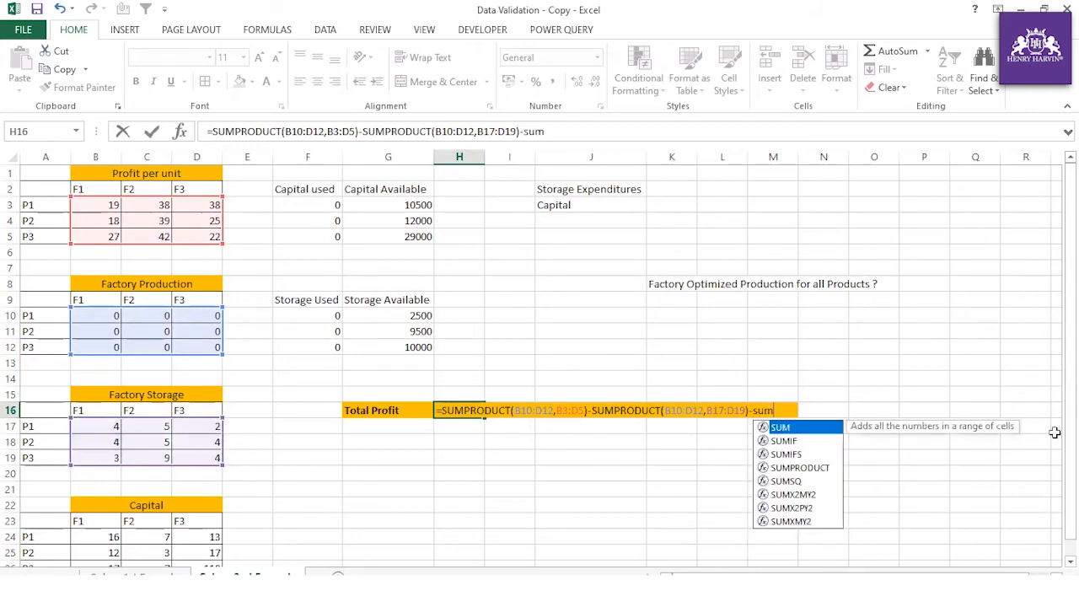
double_click(808, 468)
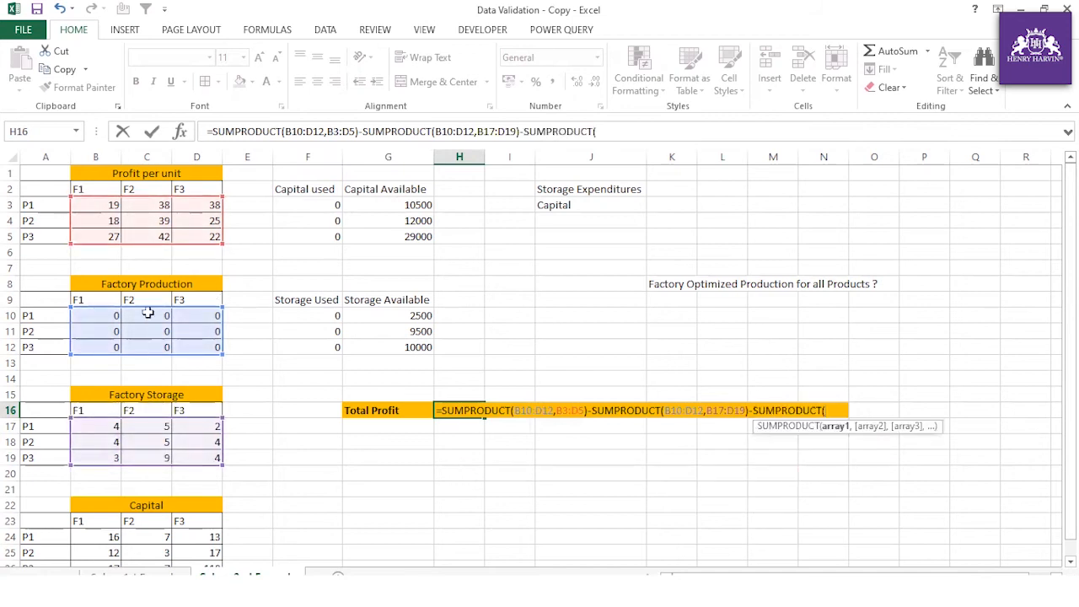
drag(109, 314, 186, 340)
text(,)
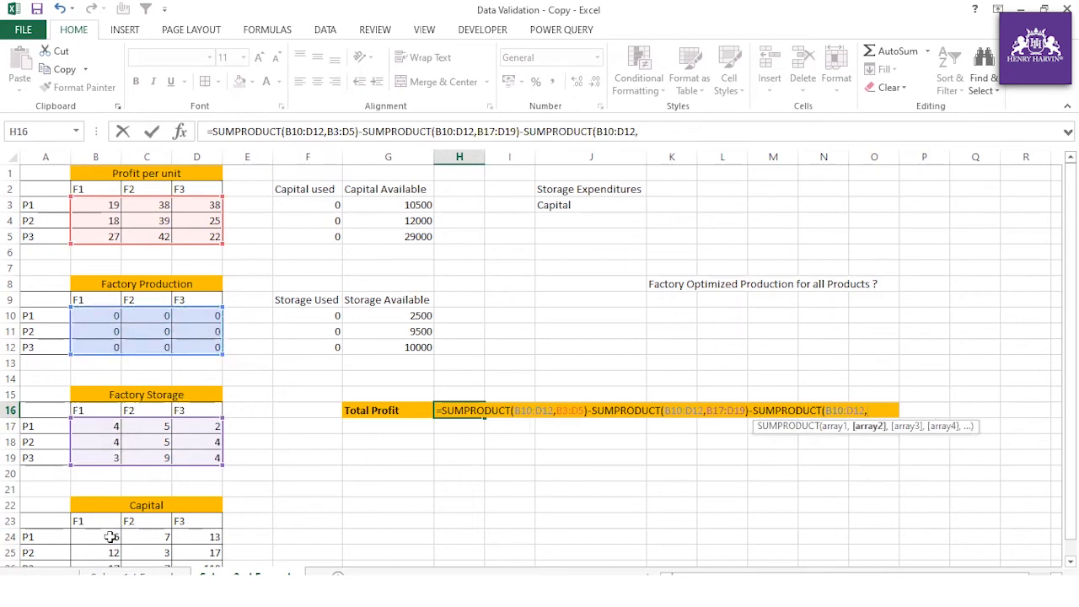
scroll(98, 491, down, 1)
drag(98, 491, 187, 518)
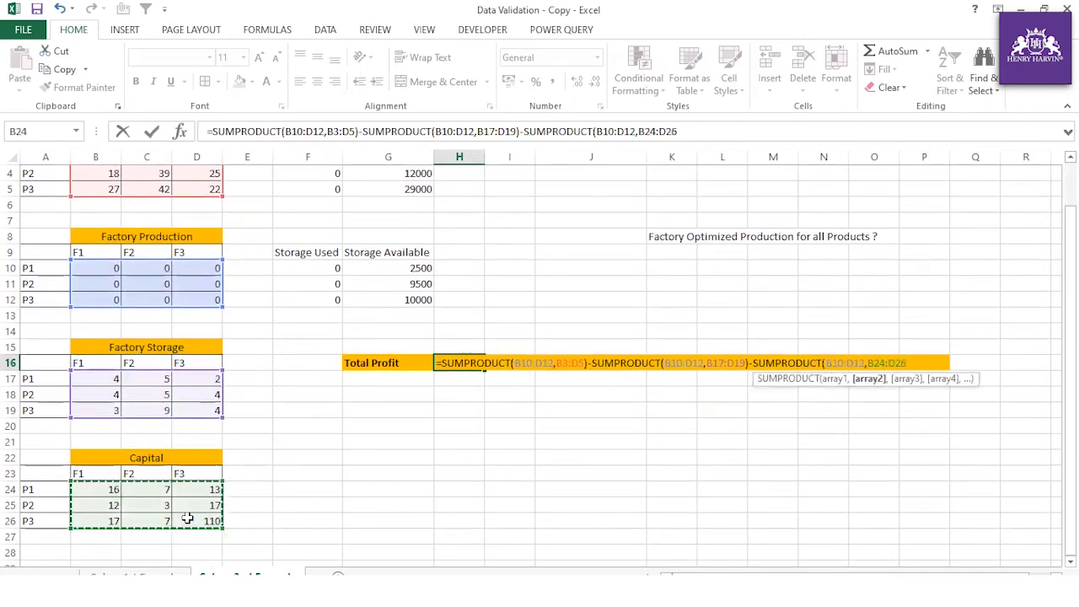
key(Return)
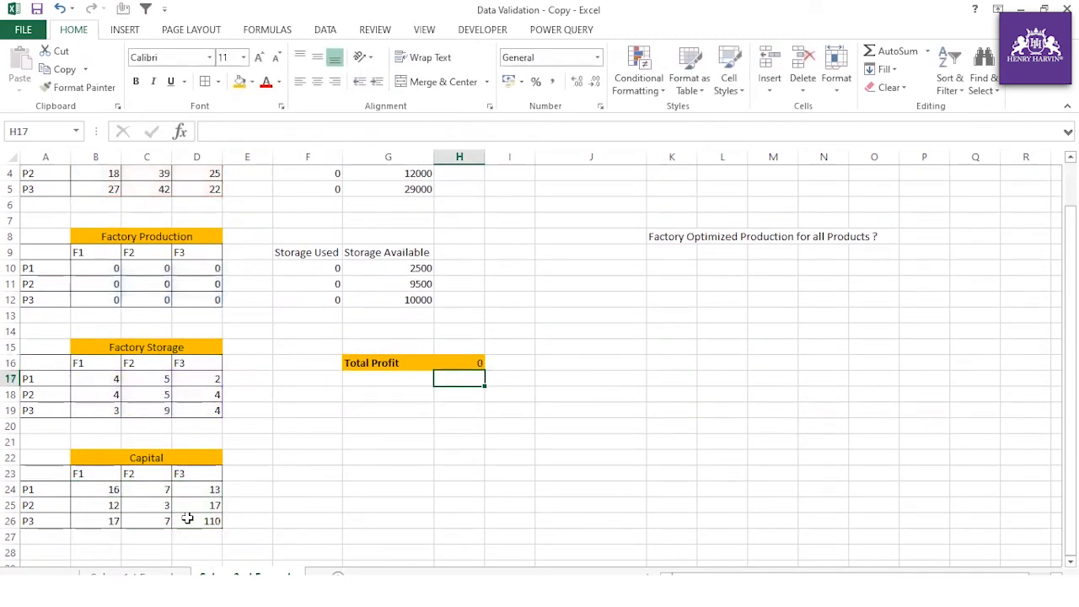
Review the three SUMPRODUCT terms of the Total Profit formula in H16 and their source ranges without changing them.
click(476, 361)
click(448, 131)
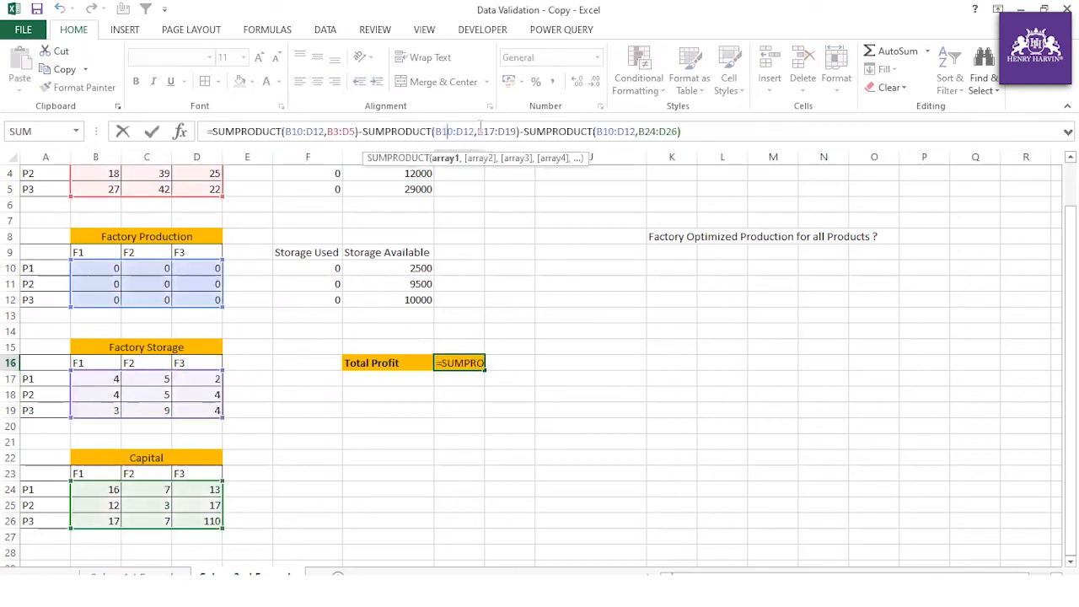
click(601, 130)
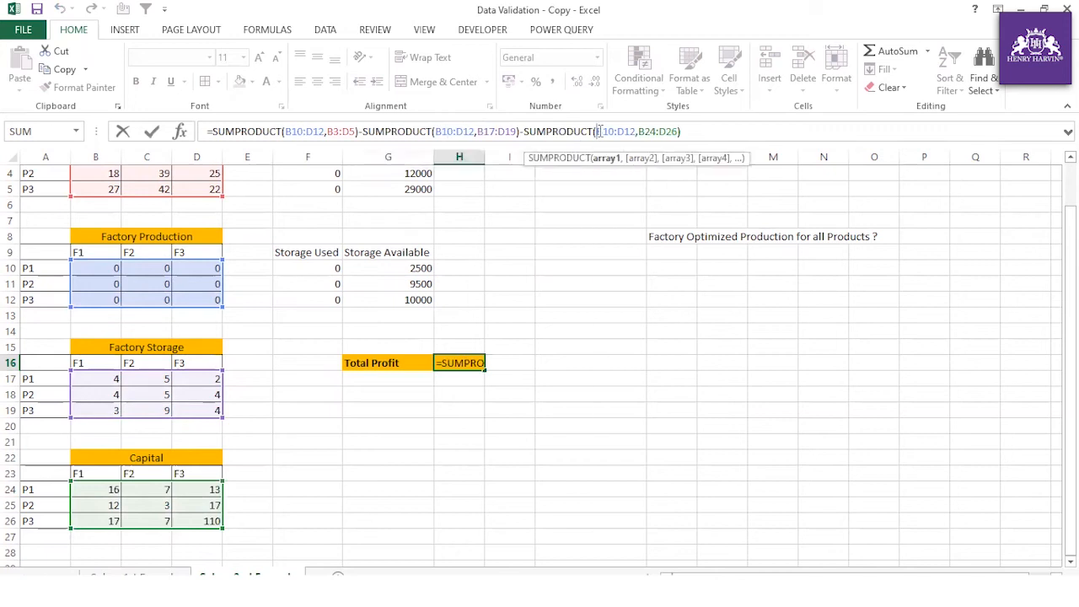
key(Escape)
click(493, 454)
click(465, 362)
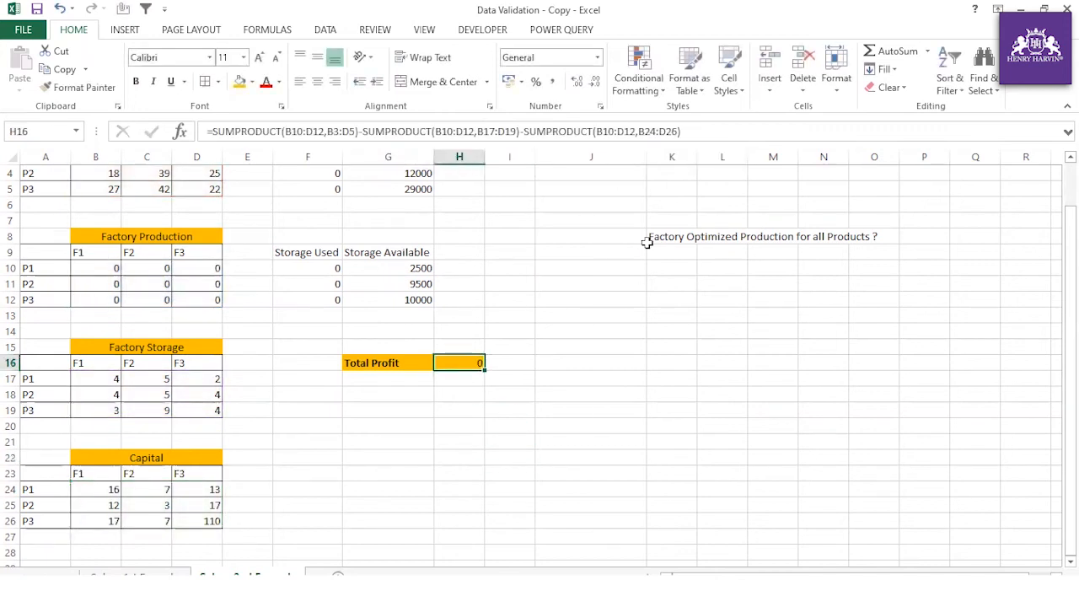
click(625, 130)
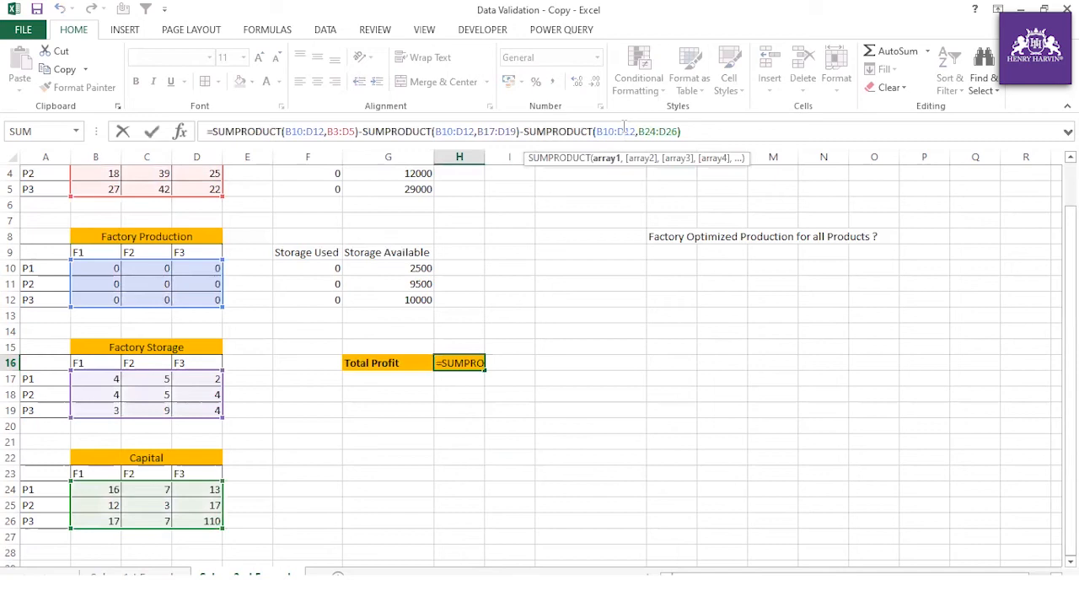
click(660, 130)
click(519, 394)
key(Escape)
click(461, 379)
click(463, 362)
scroll(467, 413, up, 1)
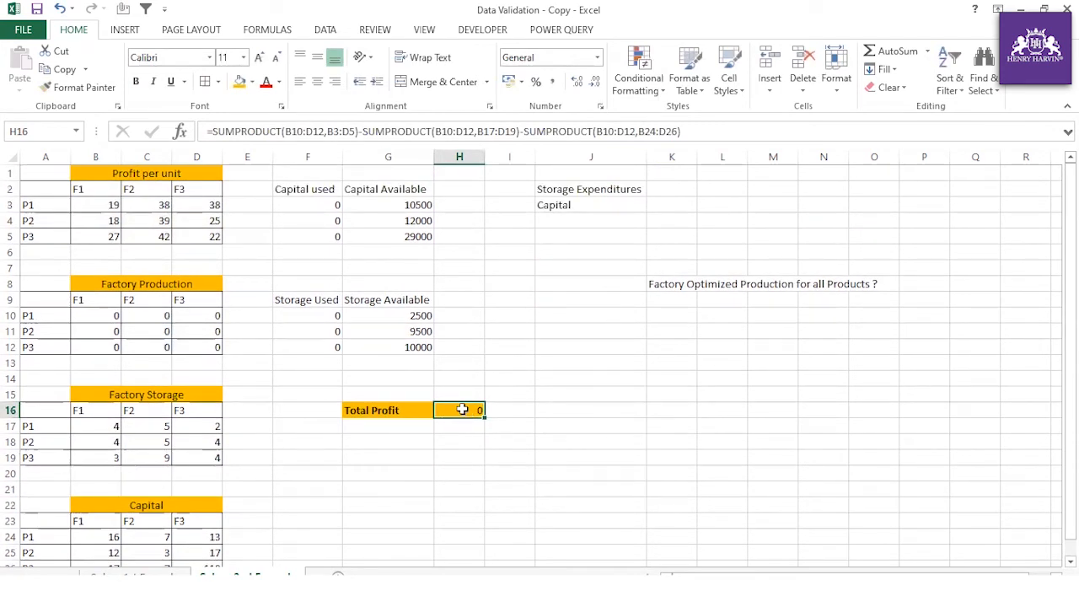
Examine the Storage Used, Capital used, Total Profit and Factory Production cells and the input tables in columns A to D.
click(329, 316)
drag(342, 323, 339, 348)
click(323, 207)
drag(342, 214, 337, 241)
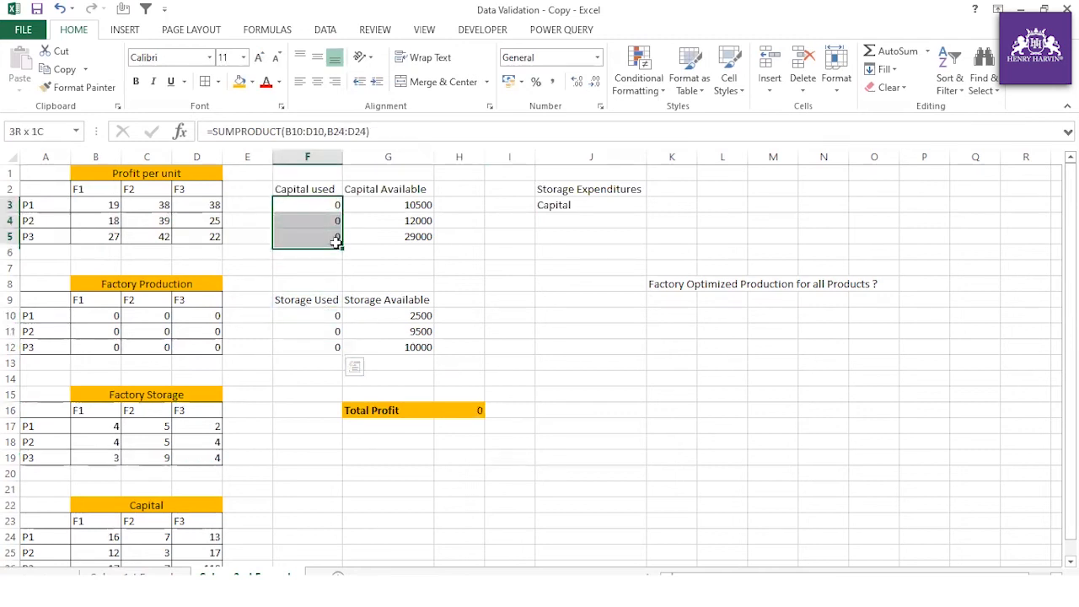
scroll(486, 402, down, 1)
scroll(486, 402, up, 1)
scroll(427, 359, down, 1)
scroll(422, 367, up, 1)
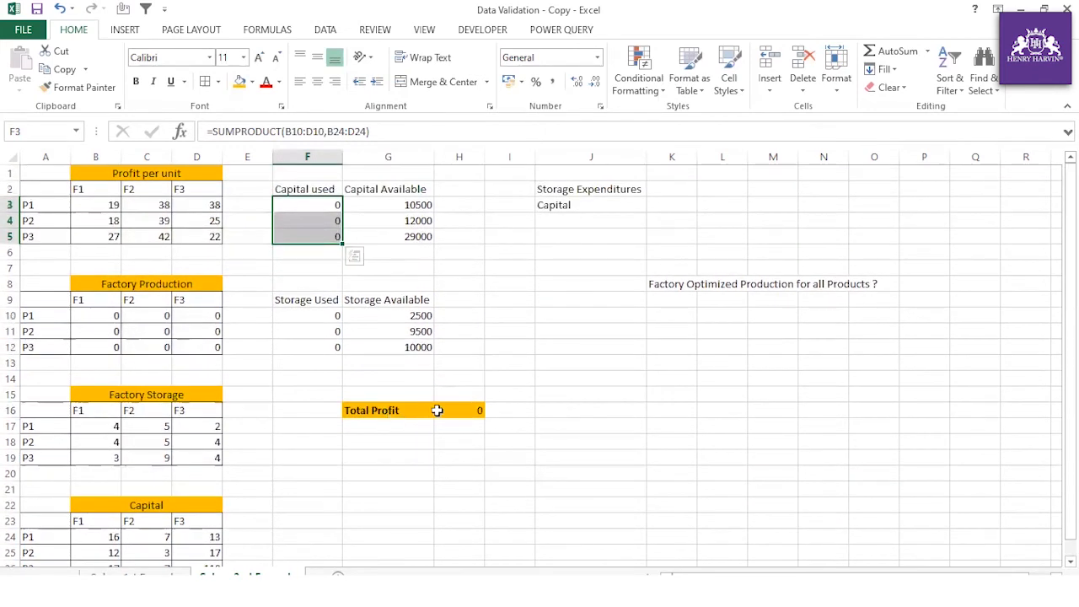
click(454, 410)
drag(105, 316, 205, 342)
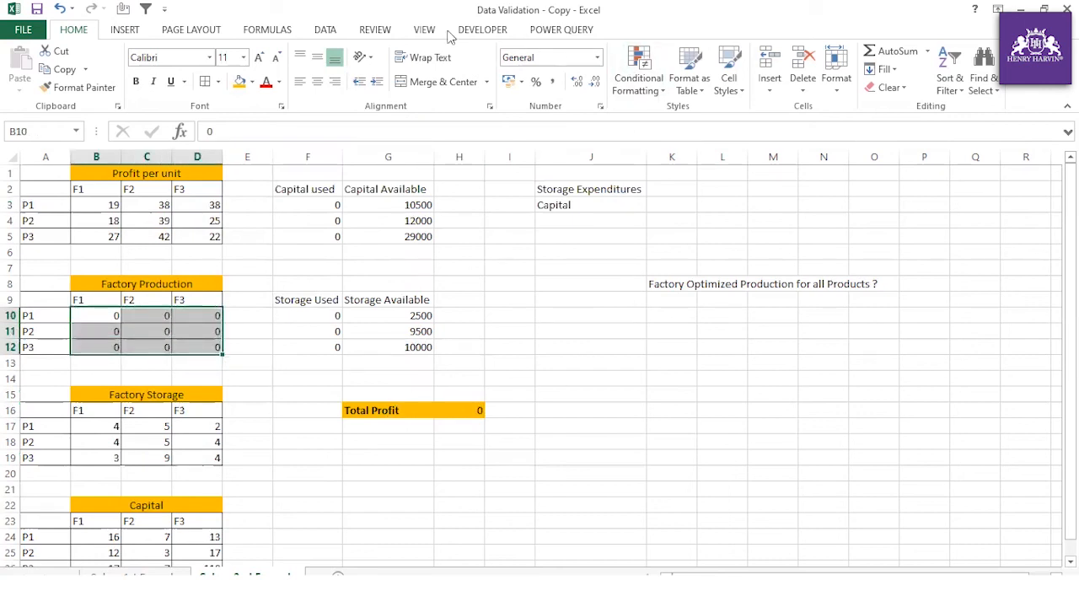
click(324, 30)
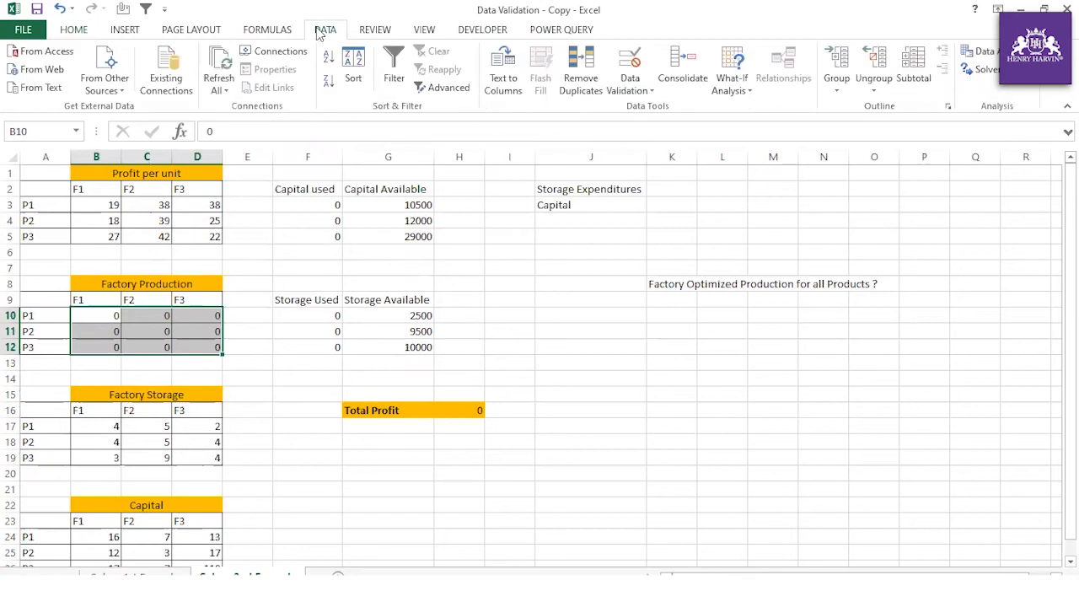
click(295, 346)
drag(48, 157, 179, 159)
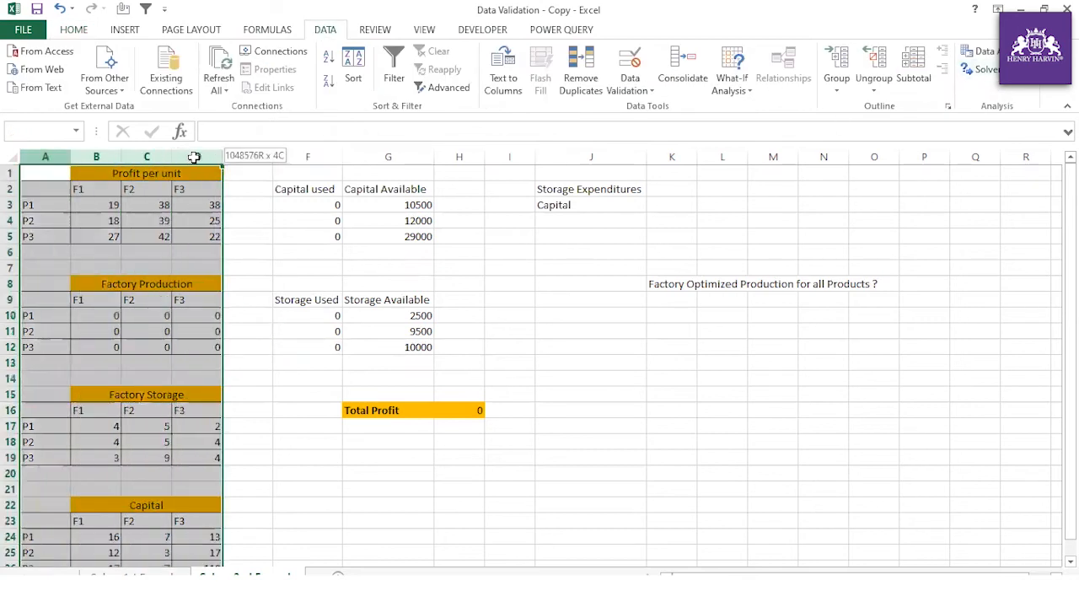
scroll(214, 414, down, 1)
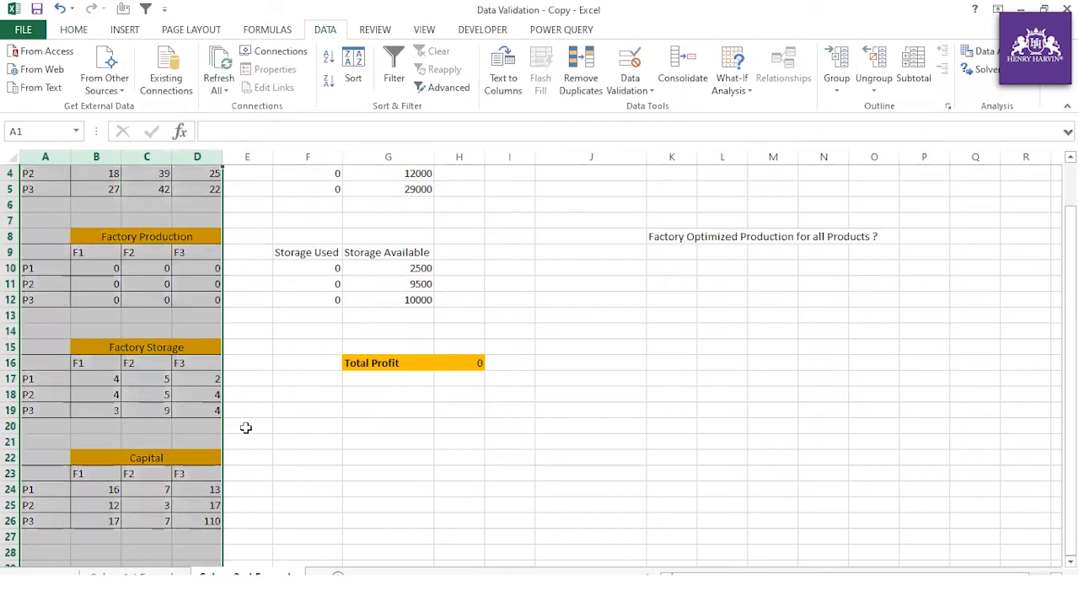
scroll(246, 429, up, 1)
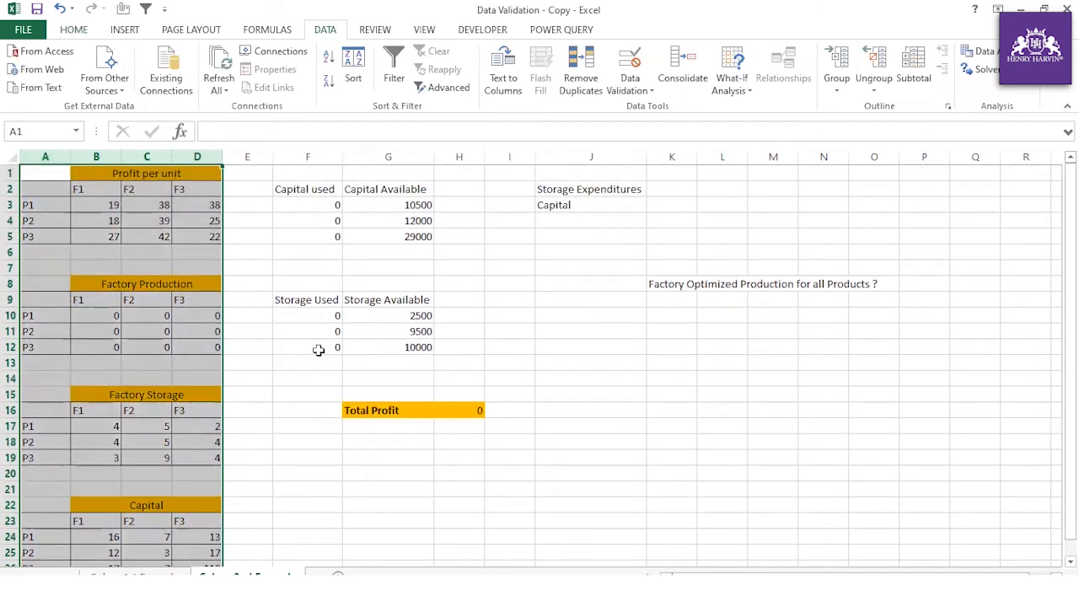
Set up Solver to maximize the Total Profit cell H16 by changing the Factory Production cells B10:D12.
click(985, 69)
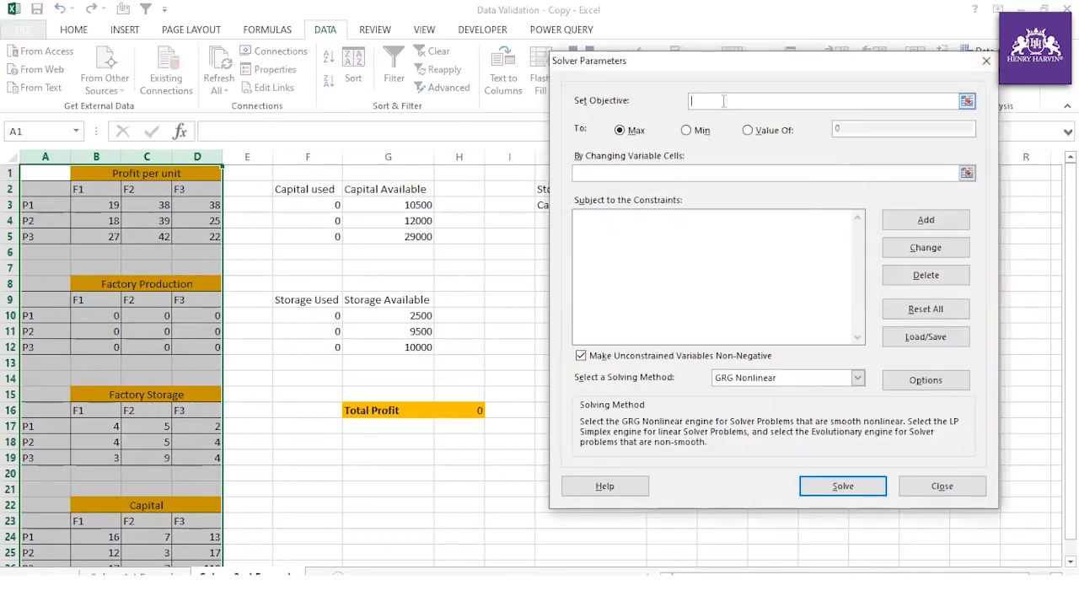
click(473, 409)
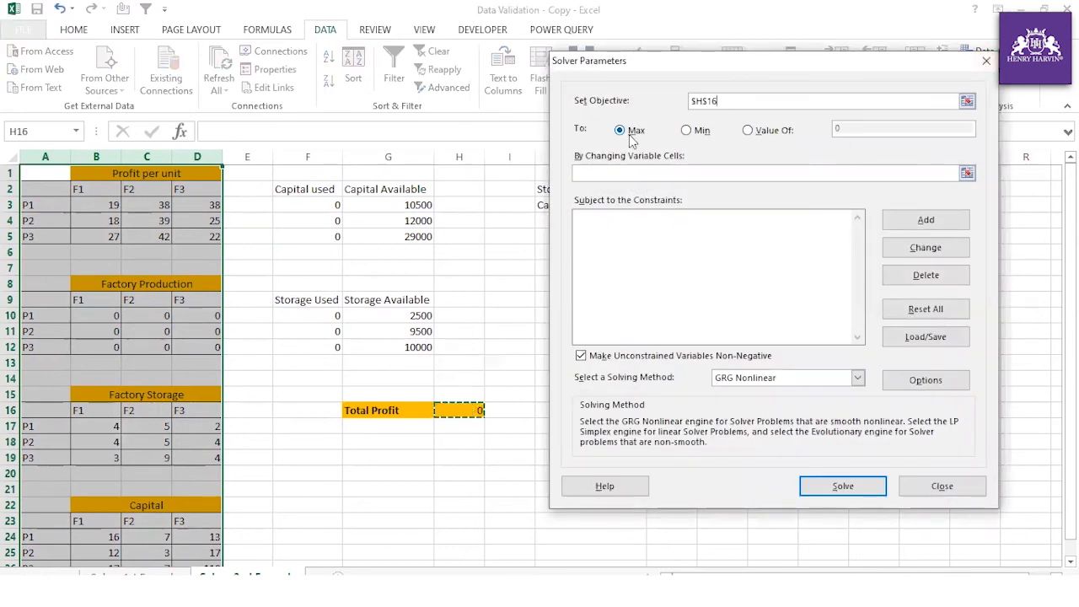
click(604, 174)
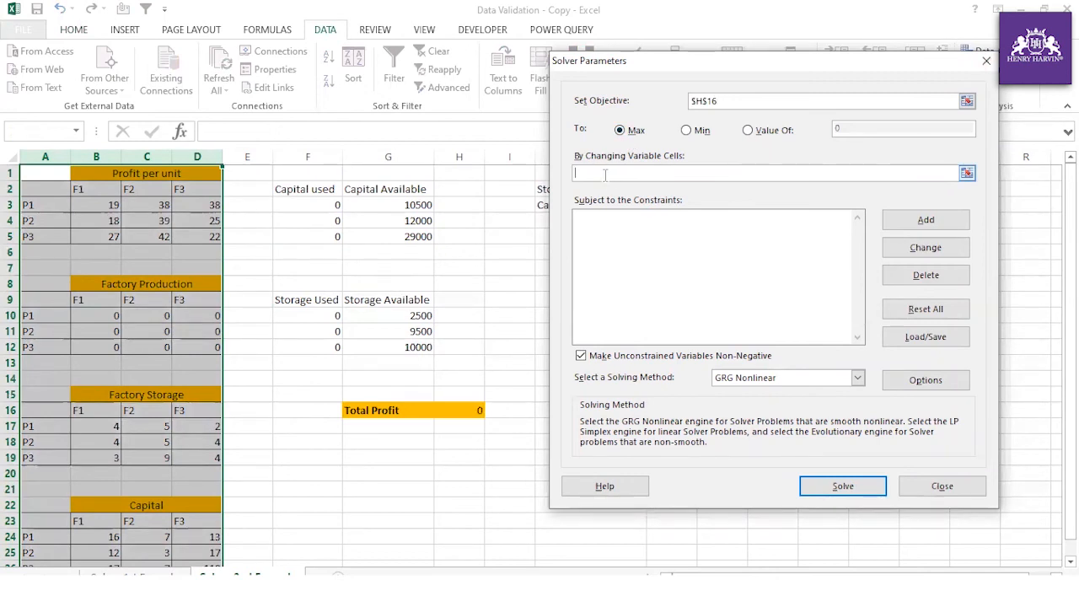
drag(96, 315, 185, 347)
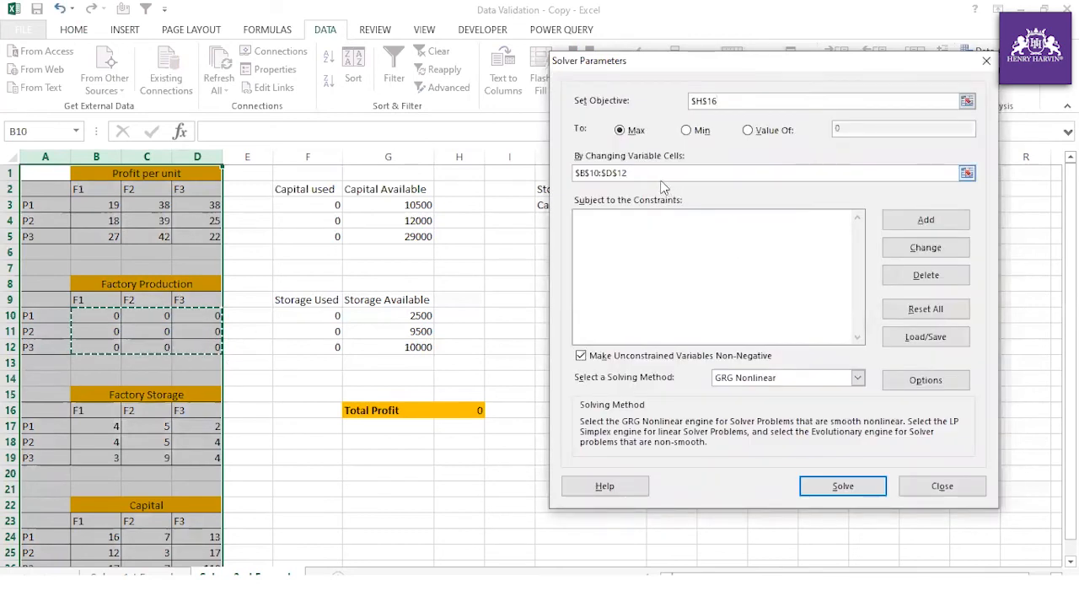
Add a Solver constraint that Capital used F3:F5 is <= Capital Available G3:G5.
click(613, 229)
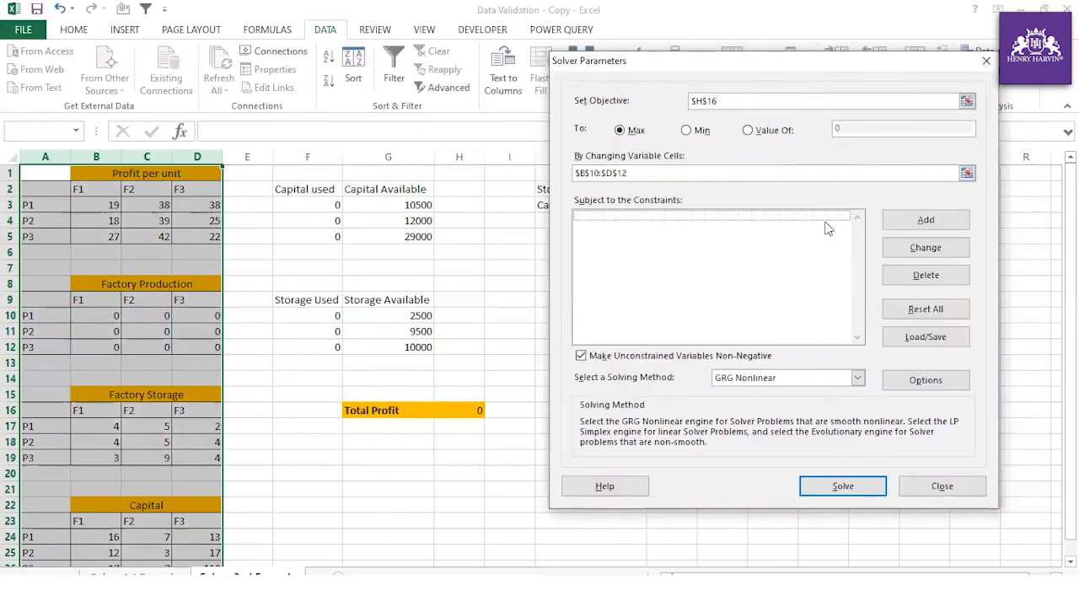
click(907, 223)
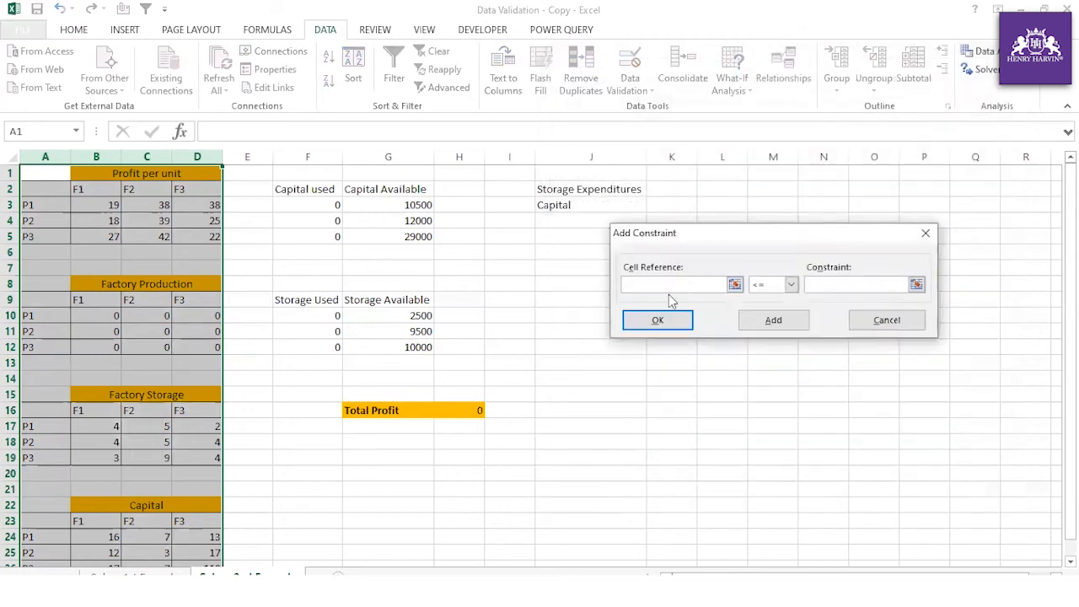
drag(319, 204, 320, 232)
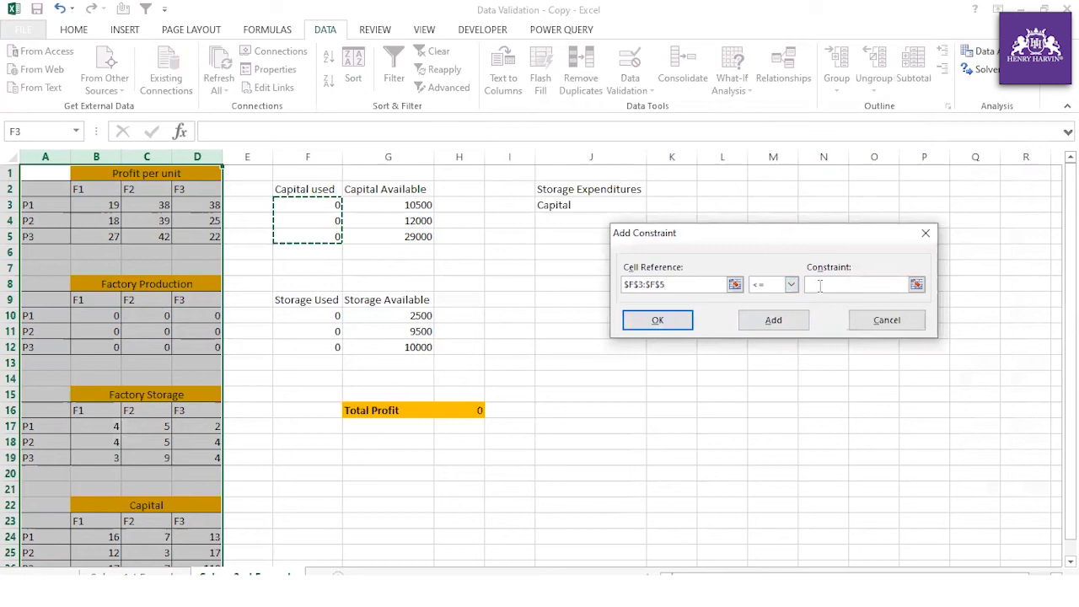
drag(417, 205, 421, 228)
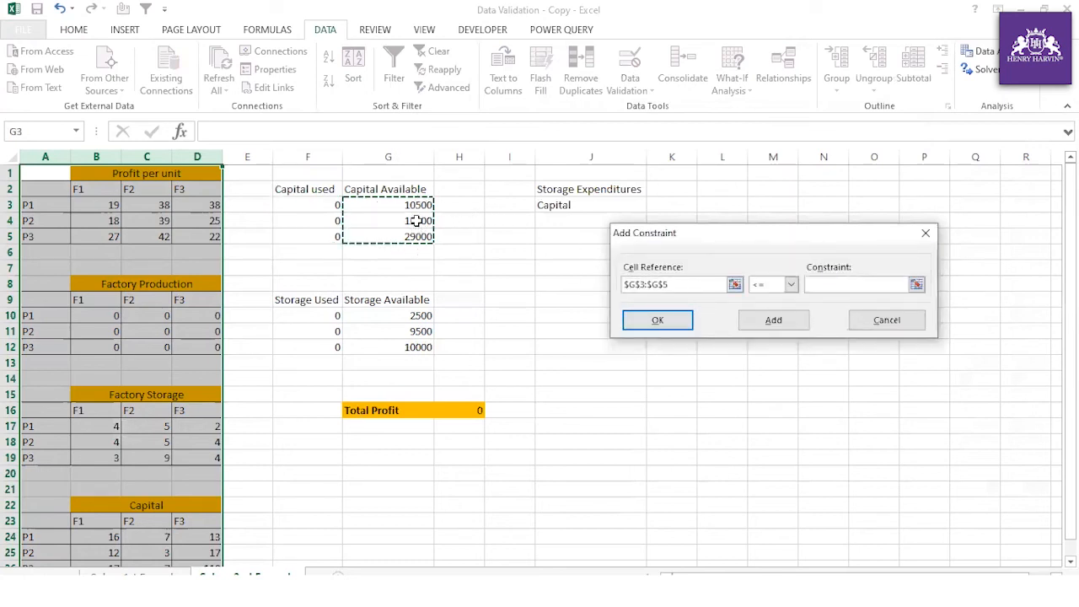
click(815, 285)
click(429, 204)
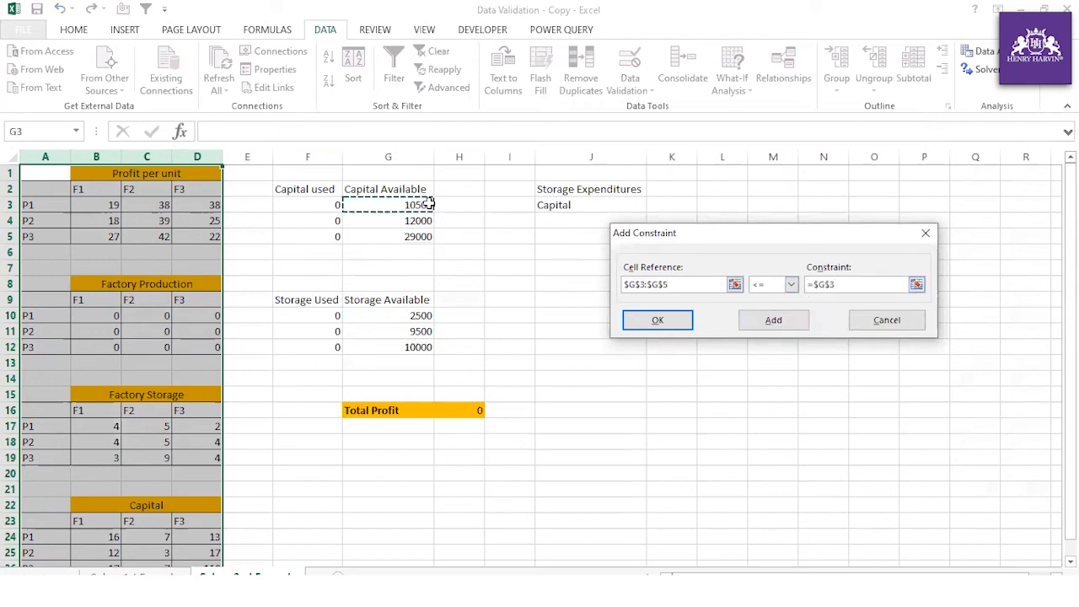
drag(692, 291, 625, 291)
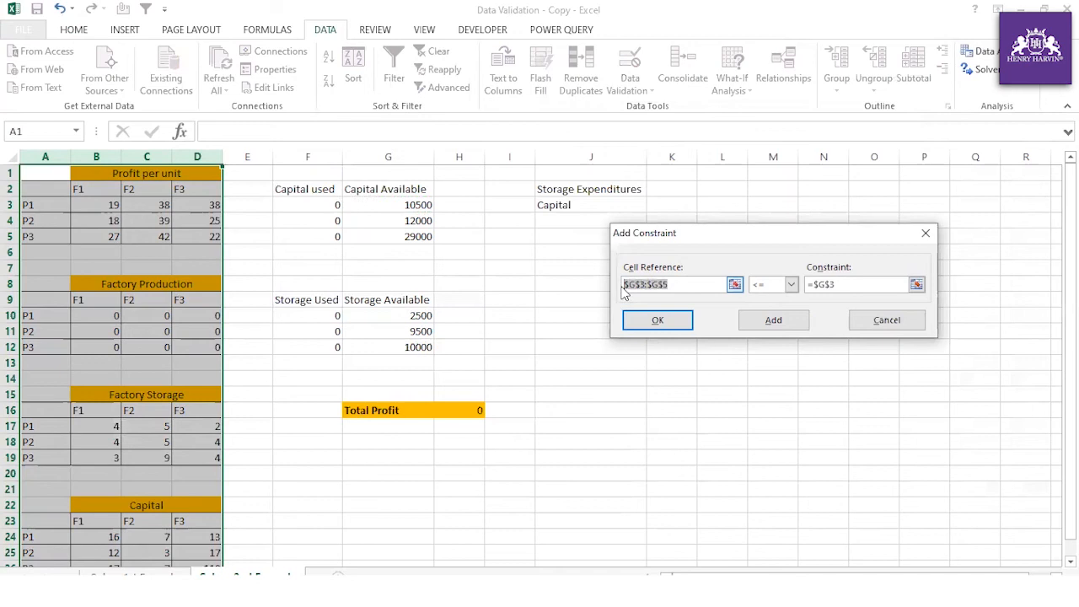
key(Delete)
drag(331, 207, 335, 237)
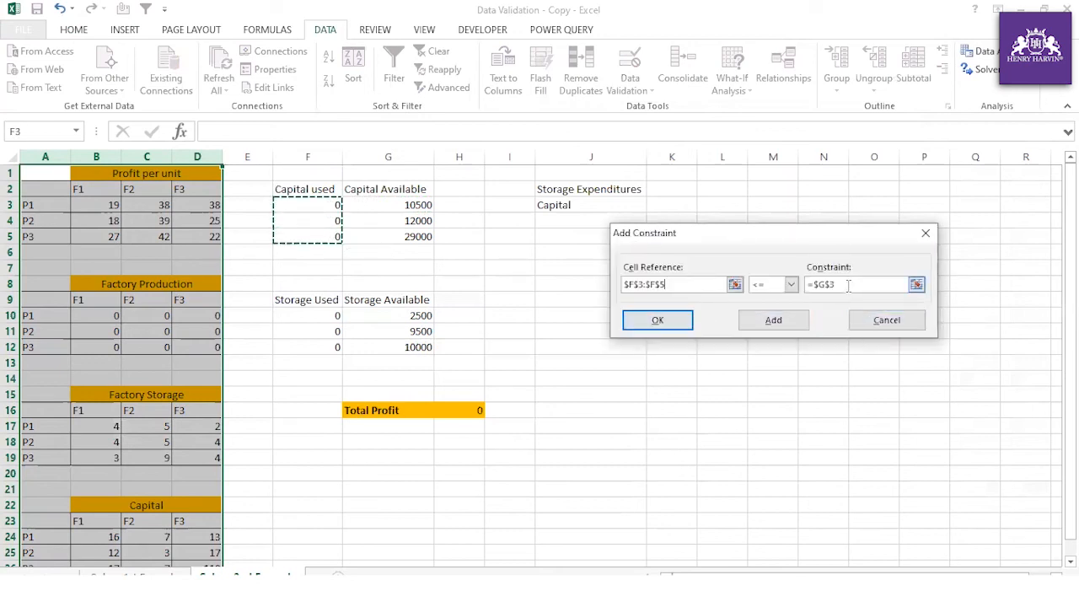
drag(418, 206, 419, 239)
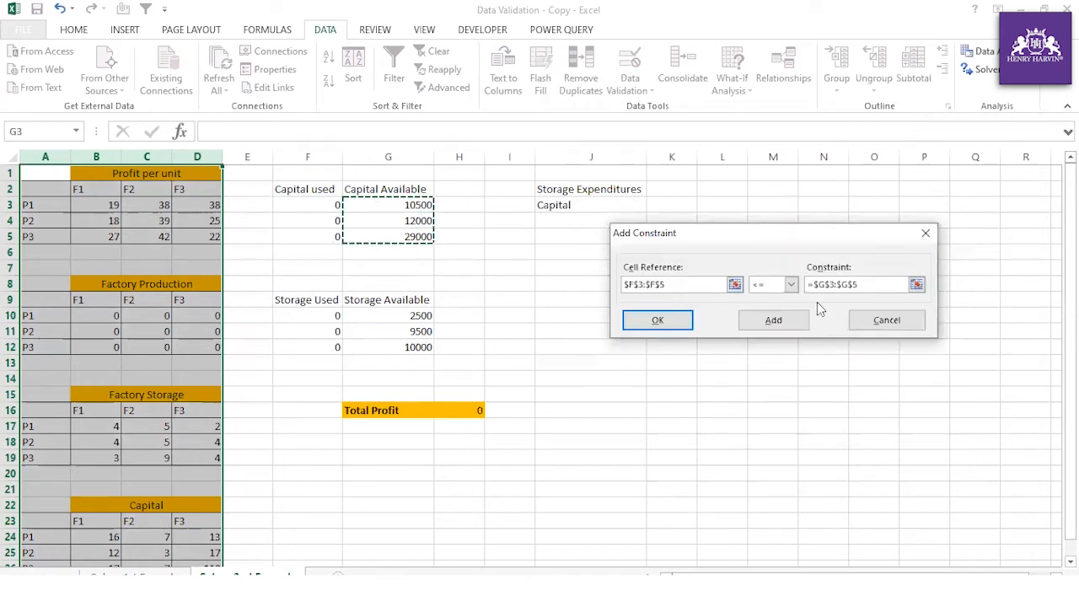
click(764, 324)
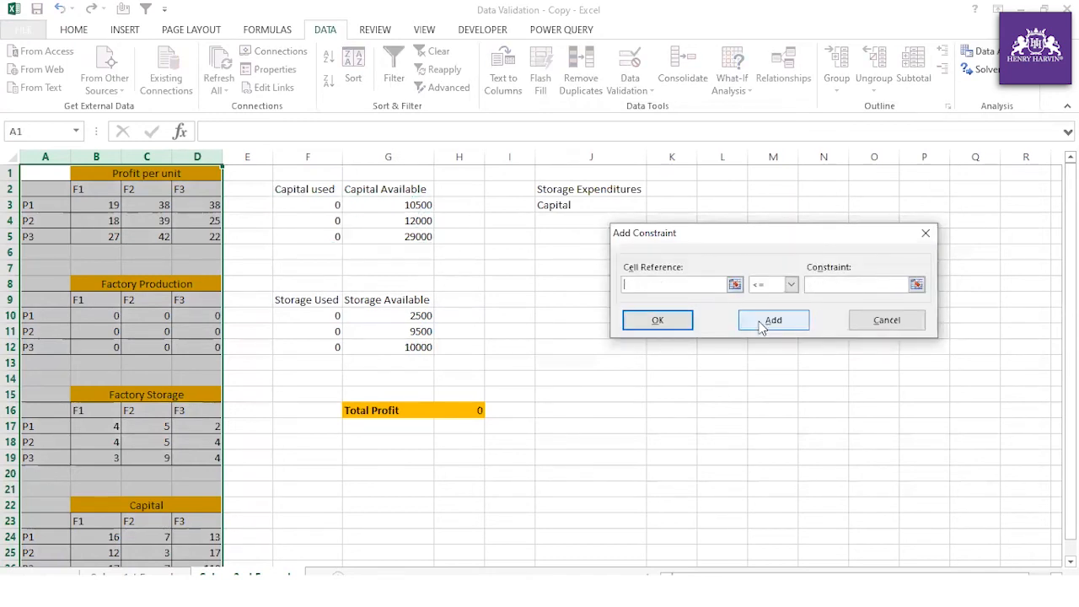
Add a Solver constraint that Storage Used F10:F12 is <= Storage Available G10:G12 and return to the Solver parameters.
drag(321, 316, 321, 342)
click(819, 285)
drag(414, 316, 413, 347)
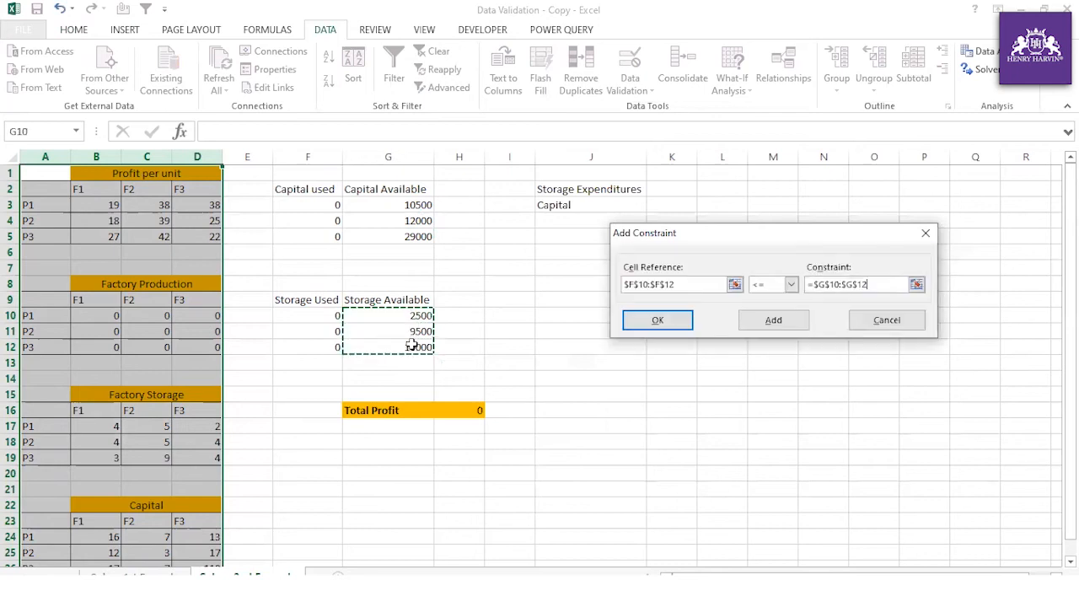
click(745, 327)
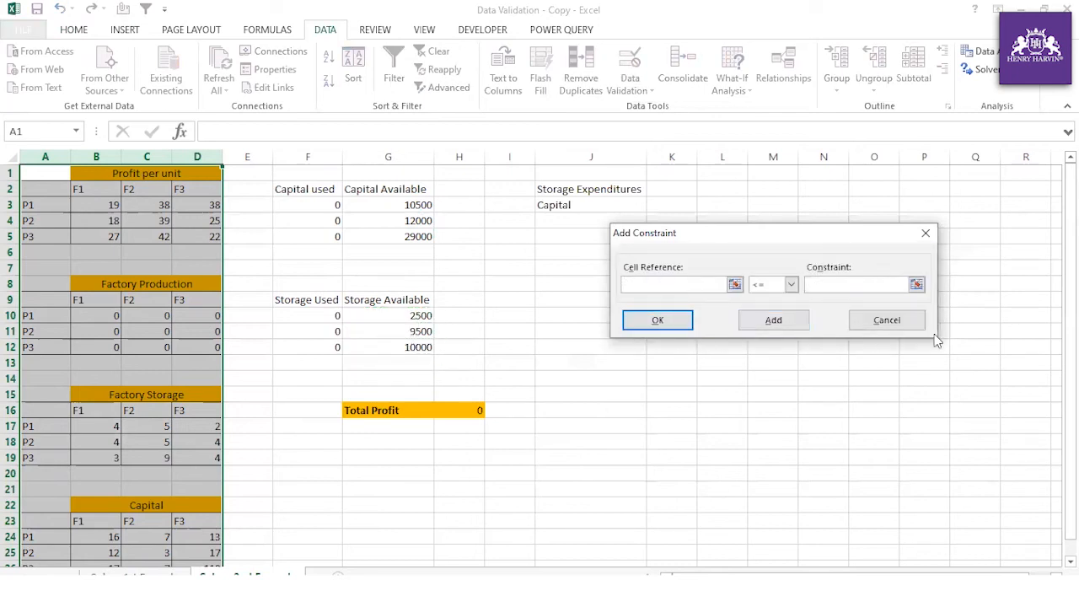
click(899, 329)
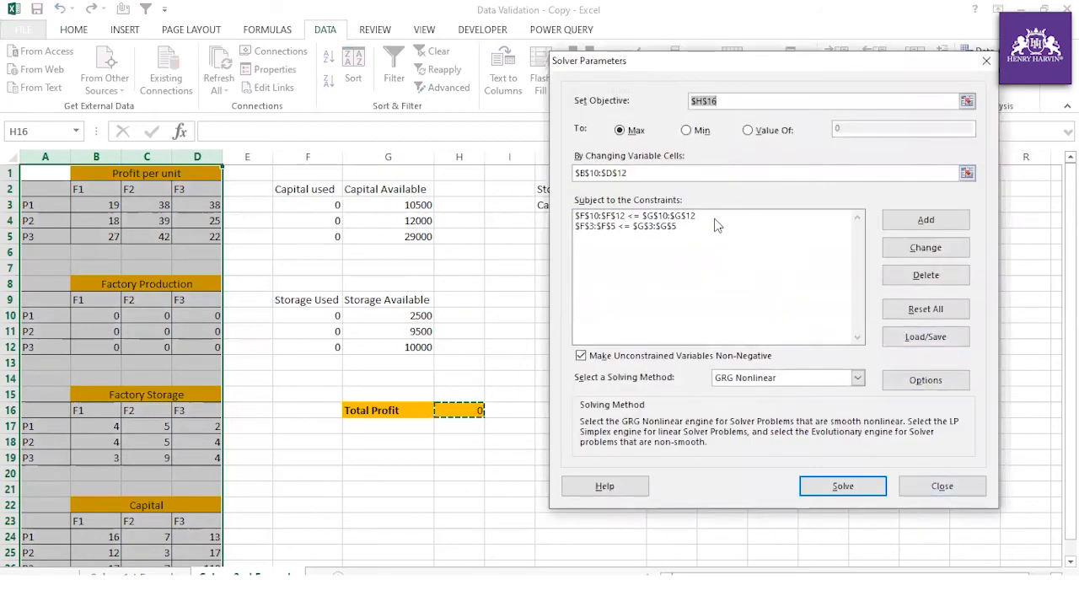
Close Solver without solving and select the empty cell A29 below the Capital table.
click(934, 487)
scroll(205, 393, down, 3)
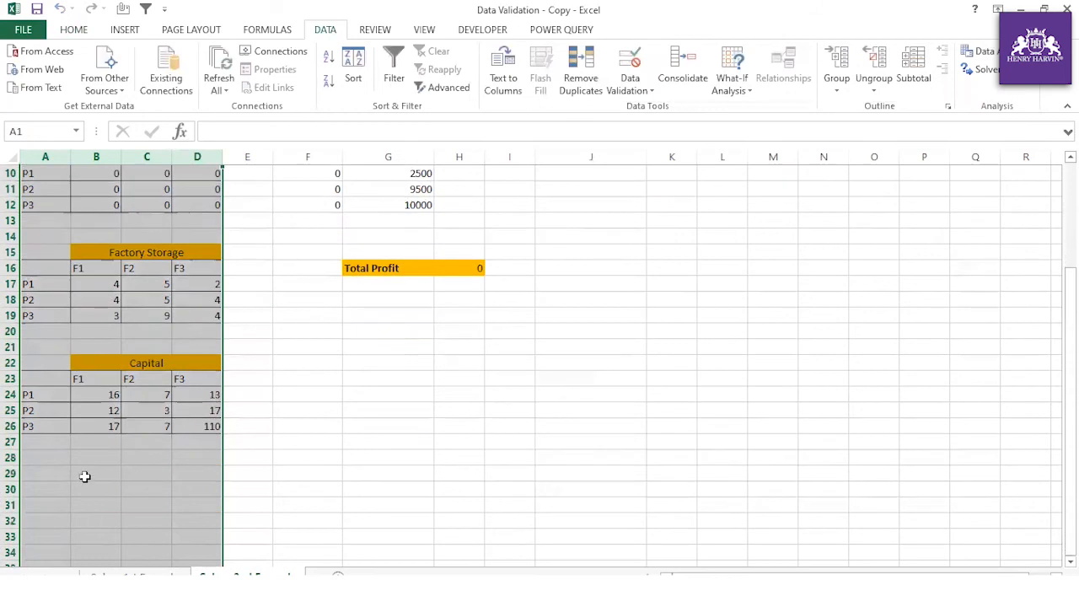
click(64, 472)
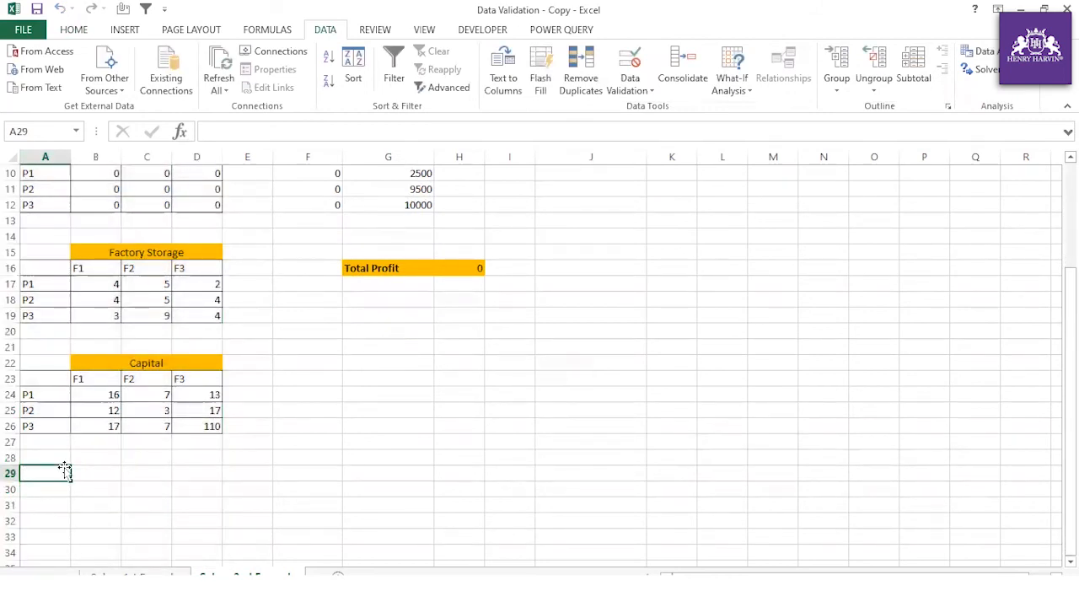
Enter the label "Total Manufactured" in A29 and autofit column A to its text.
text(Total Manufac)
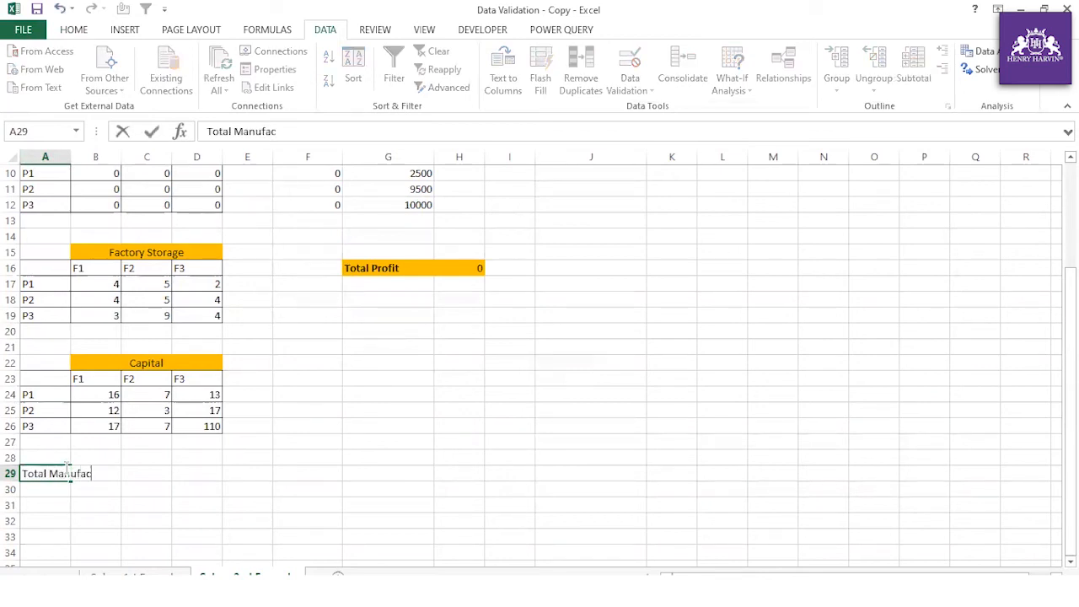
text(tured)
click(127, 505)
double_click(71, 157)
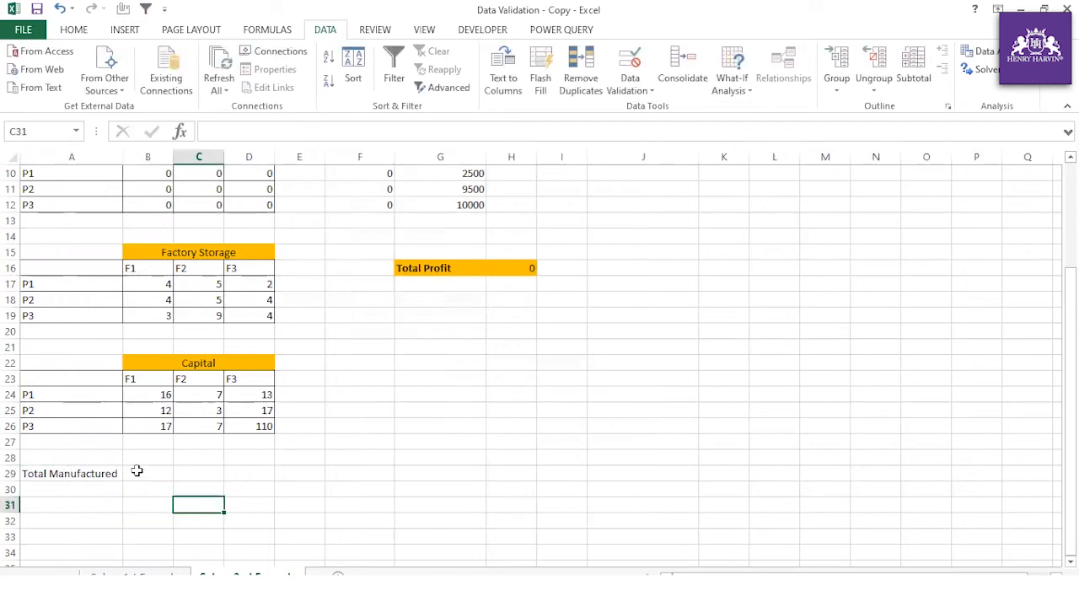
Change the label in A29 to "Total production".
click(120, 473)
double_click(120, 473)
drag(119, 473, 49, 474)
text(pro)
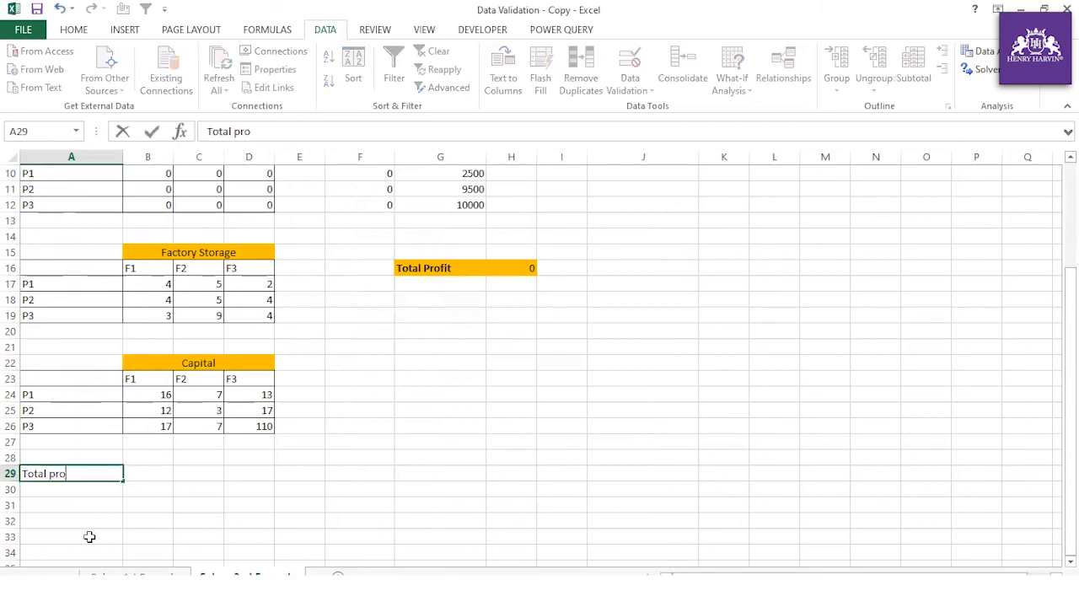
text(duction)
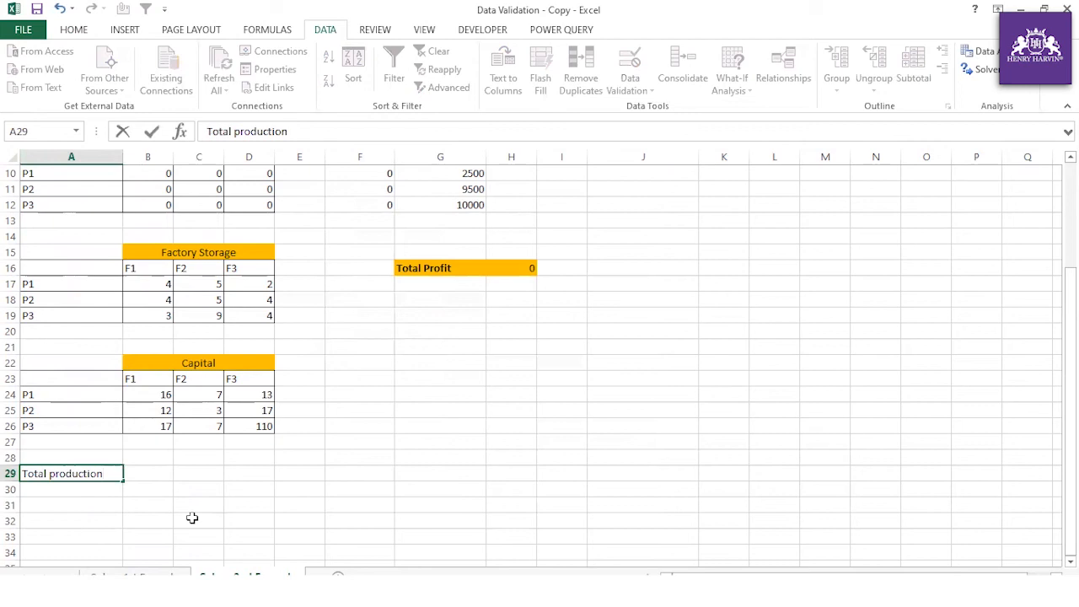
click(193, 518)
Sum the F1 Factory Production cells in B29 with =SUM(B10:B12) and fill the formula across to D29.
click(160, 476)
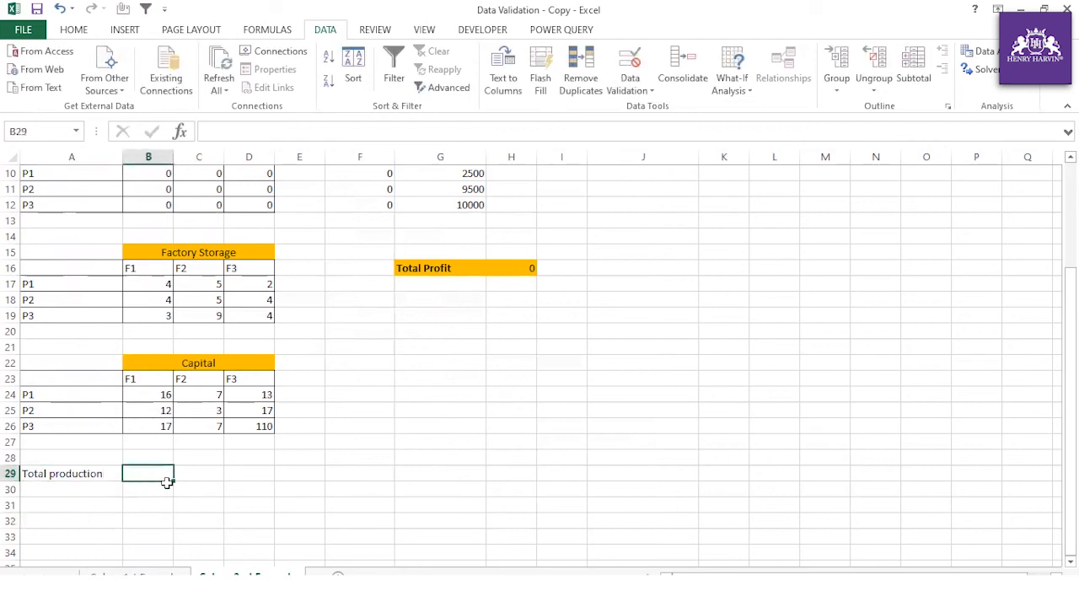
text(=sum()
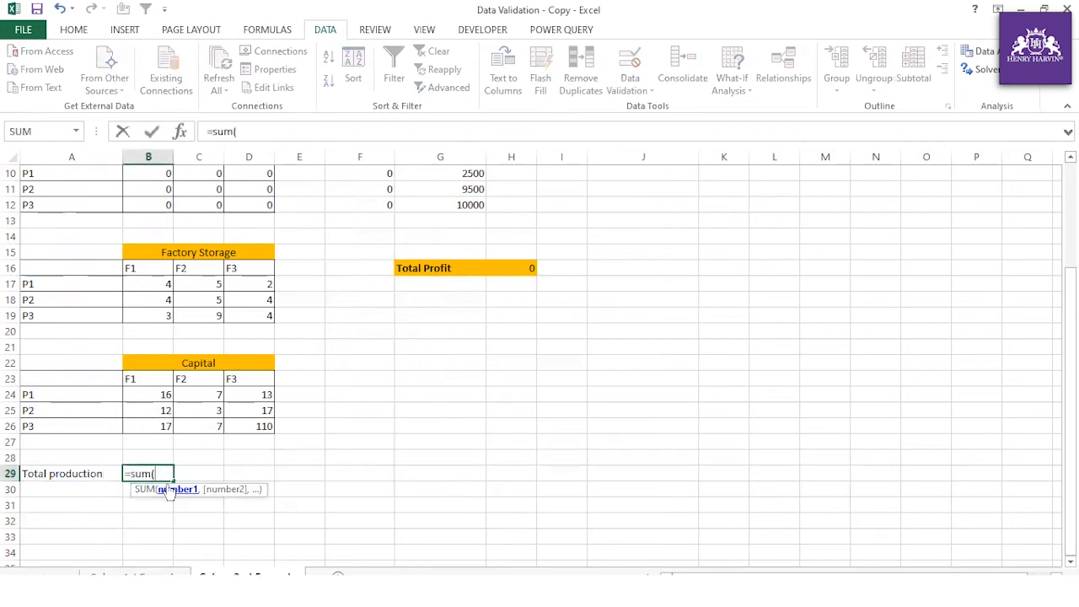
scroll(175, 284, up, 2)
drag(156, 268, 160, 292)
key(Return)
scroll(154, 410, down, 2)
click(157, 393)
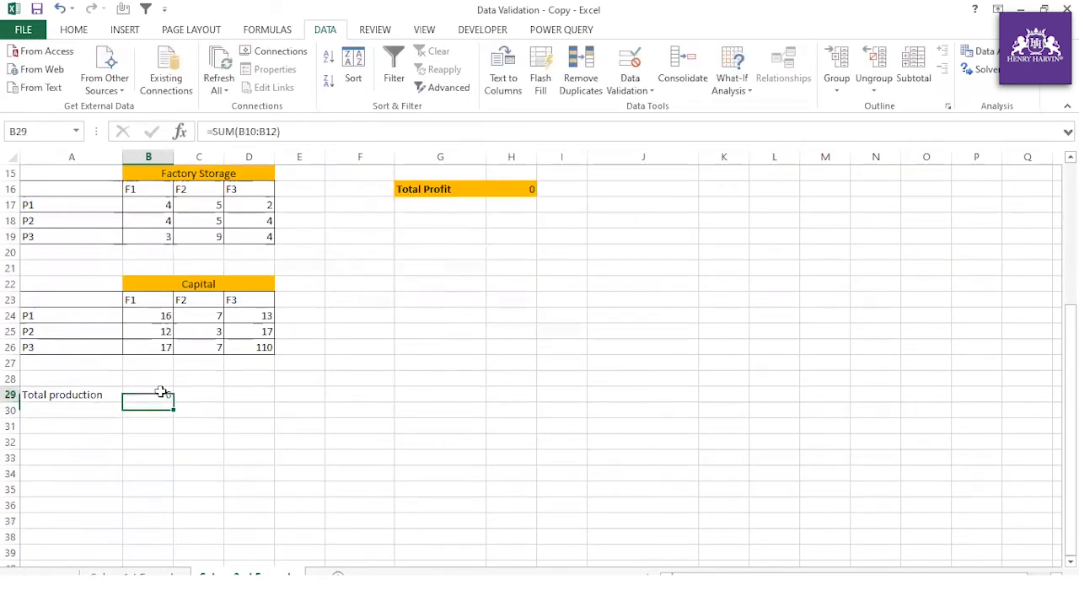
drag(173, 402, 258, 400)
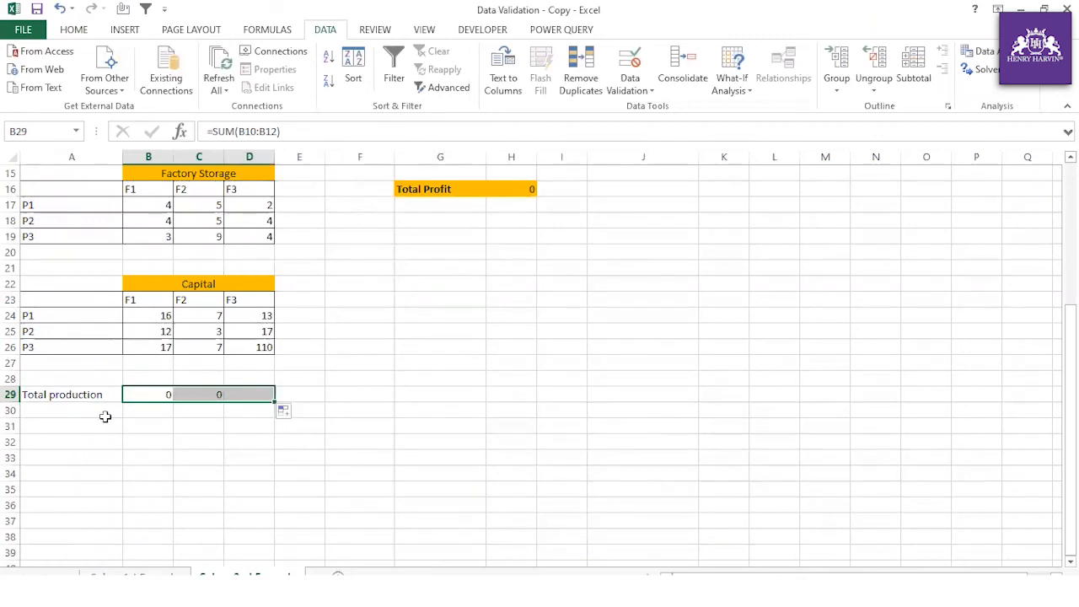
Add a "Total Orders" row in A31 with the values 1650, 1800 and 1180 in B31:D31.
click(54, 412)
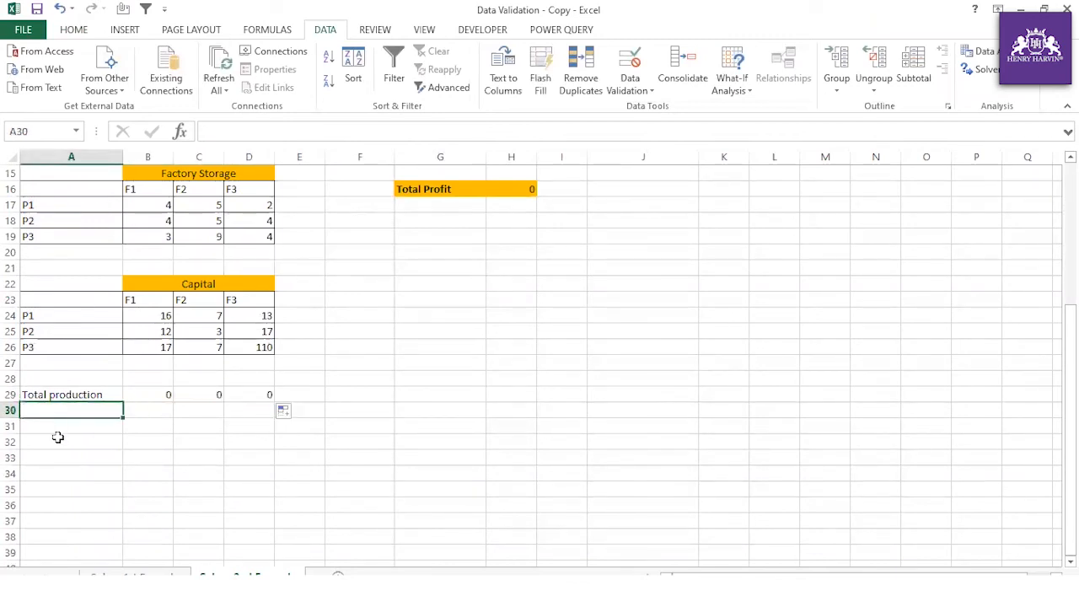
click(62, 427)
text(Total Orders)
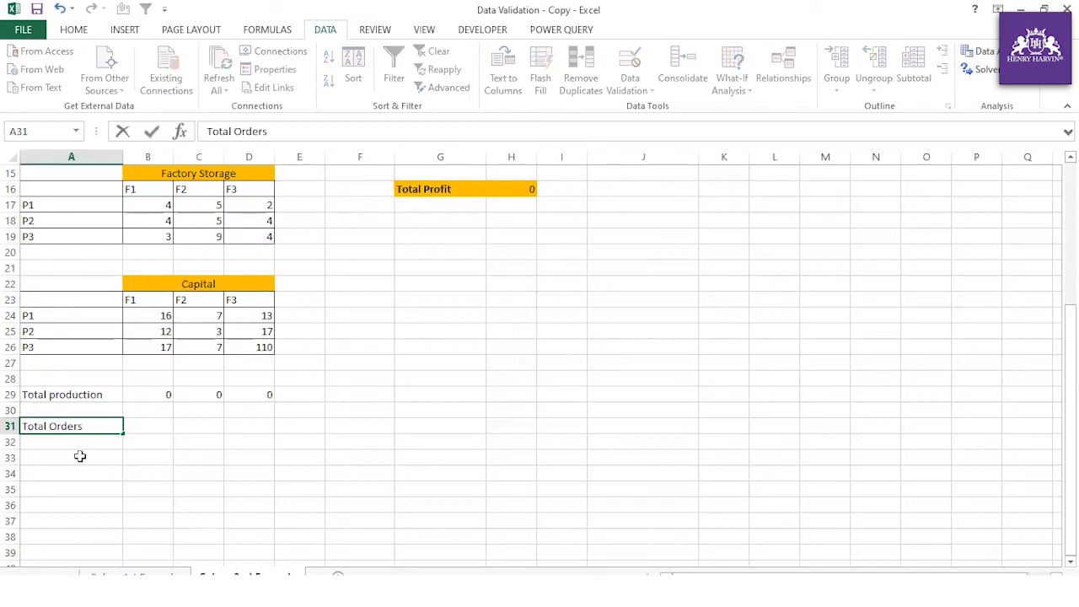
click(155, 427)
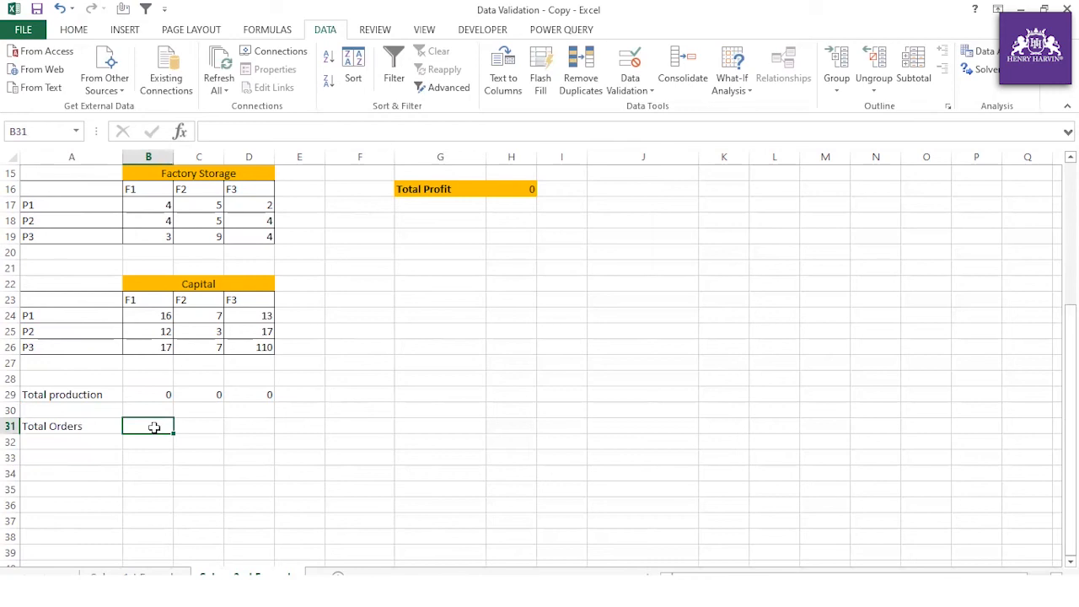
text(1650)
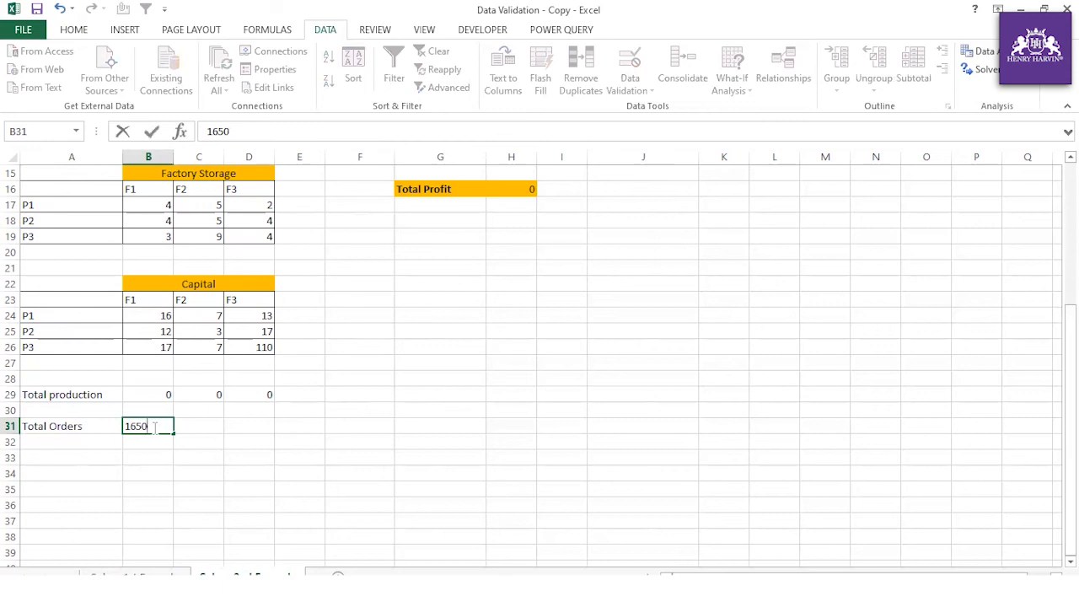
click(190, 428)
text(1800)
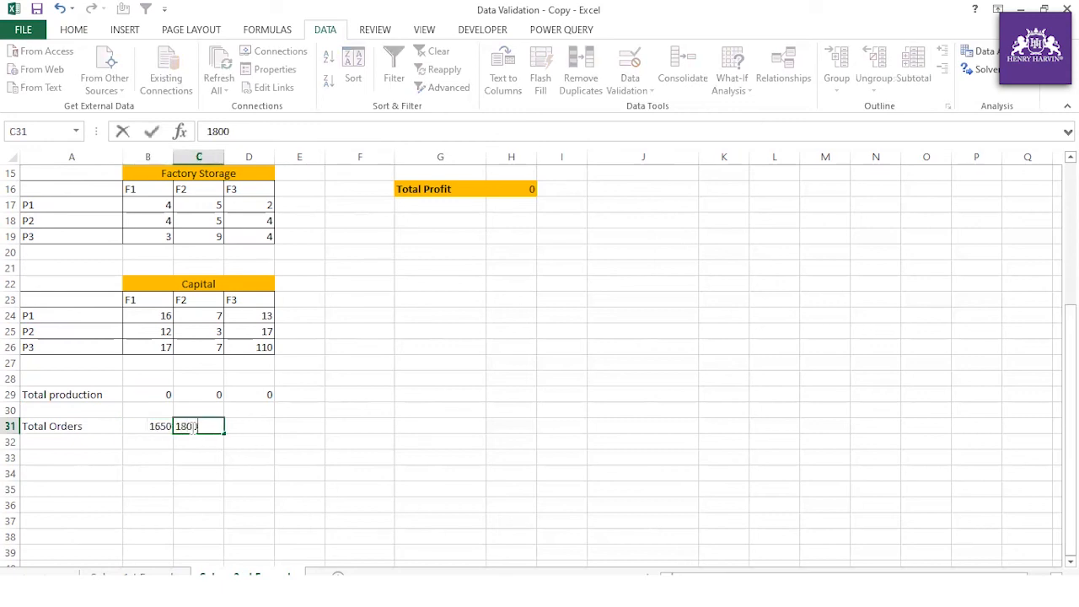
click(243, 425)
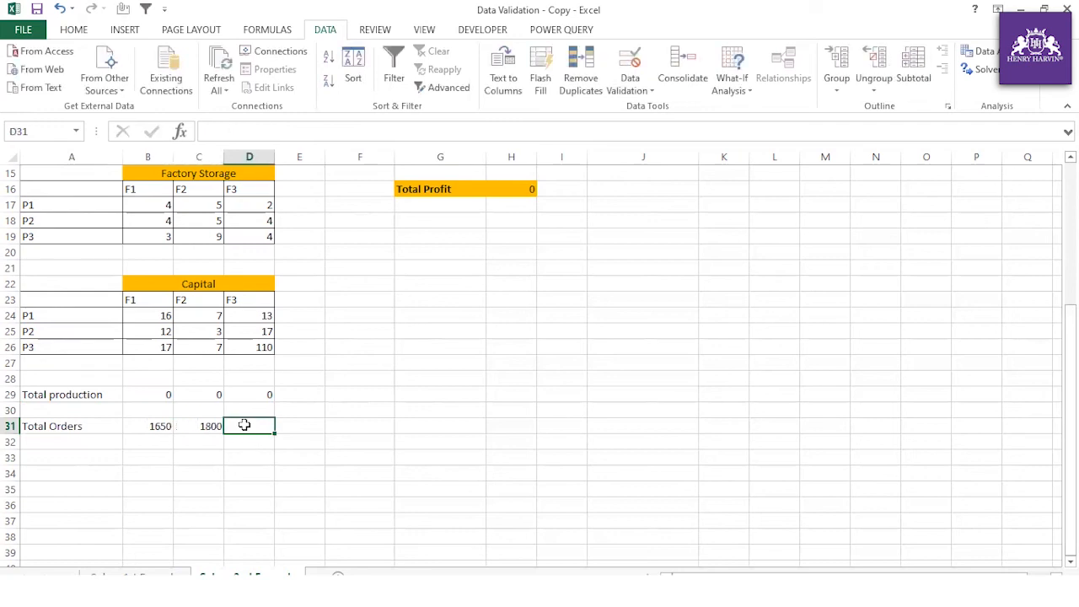
text(1180)
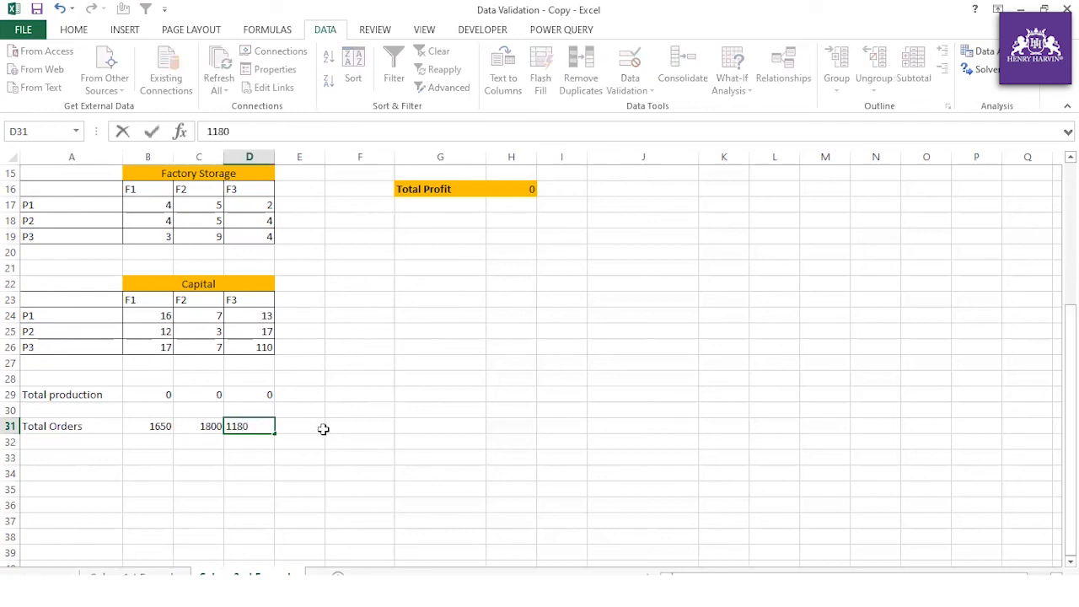
click(323, 429)
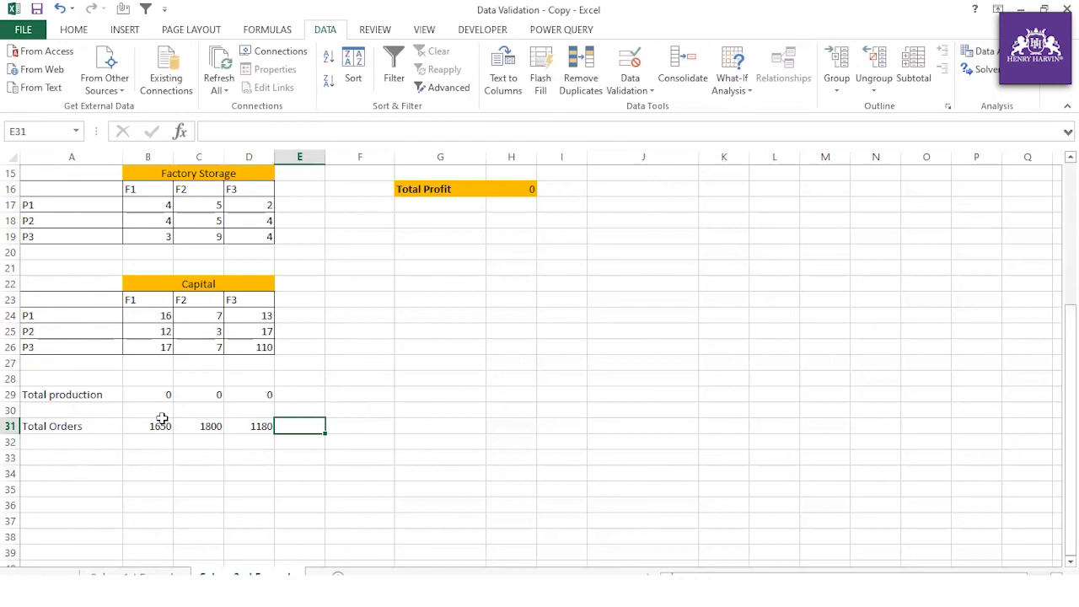
Examine the Total Orders values in B31:D31 and the Total production formula in B29.
drag(160, 425, 243, 425)
click(164, 457)
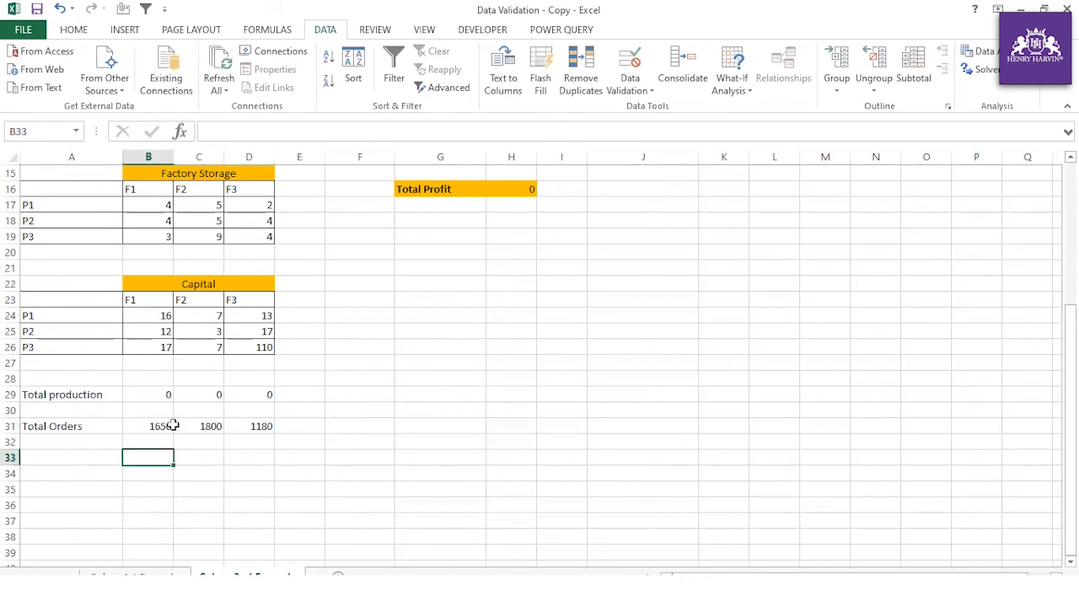
click(159, 427)
drag(155, 428, 243, 425)
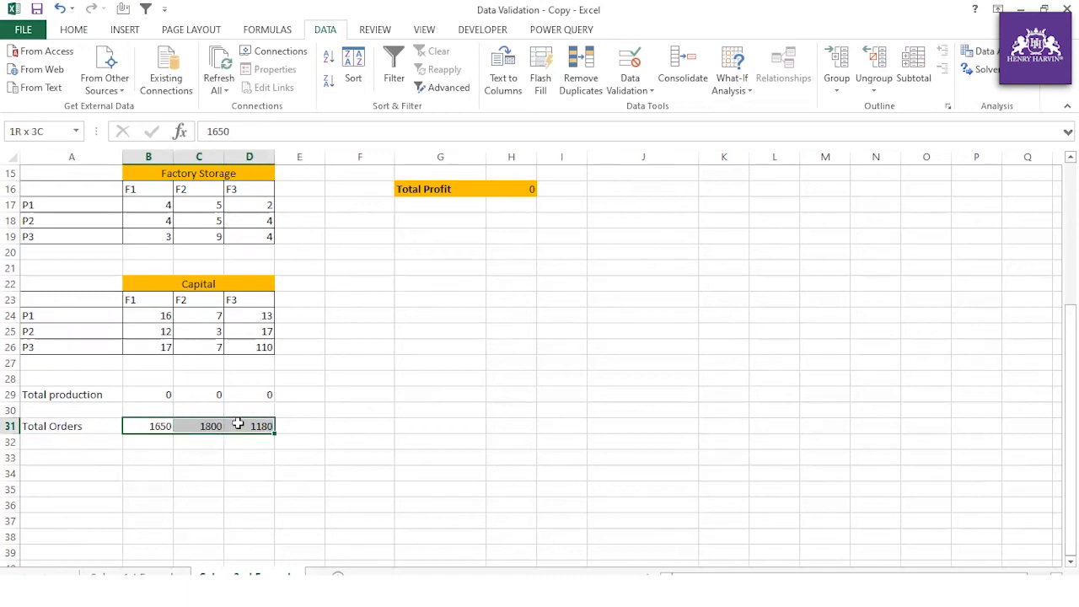
click(159, 395)
scroll(301, 361, up, 3)
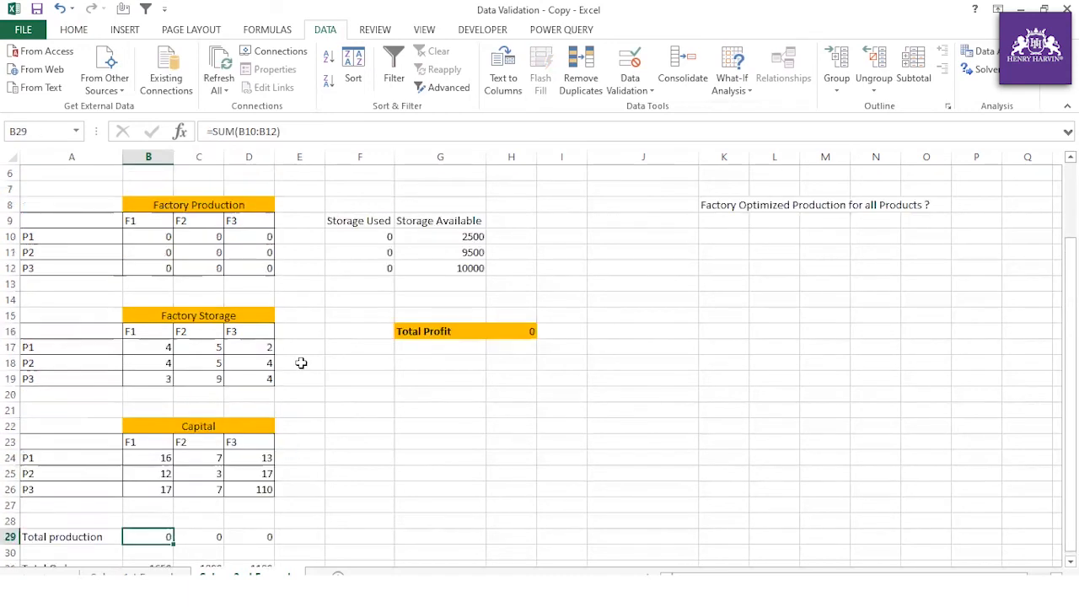
click(348, 391)
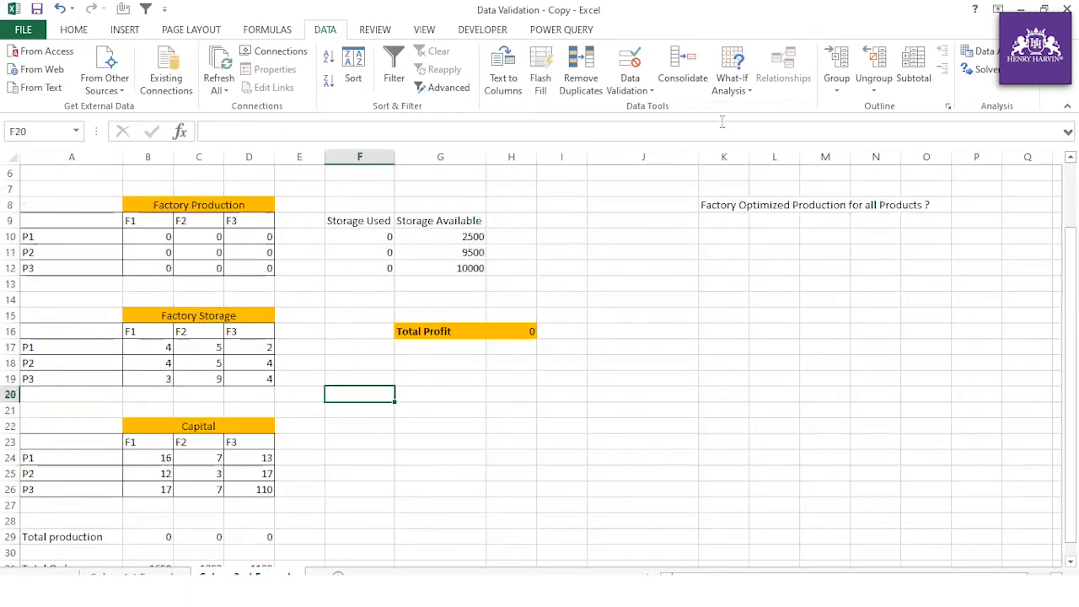
Add a Solver constraint that Total production B29:D29 = Total Orders B31:D31 and return to the Solver parameters.
click(980, 69)
click(732, 101)
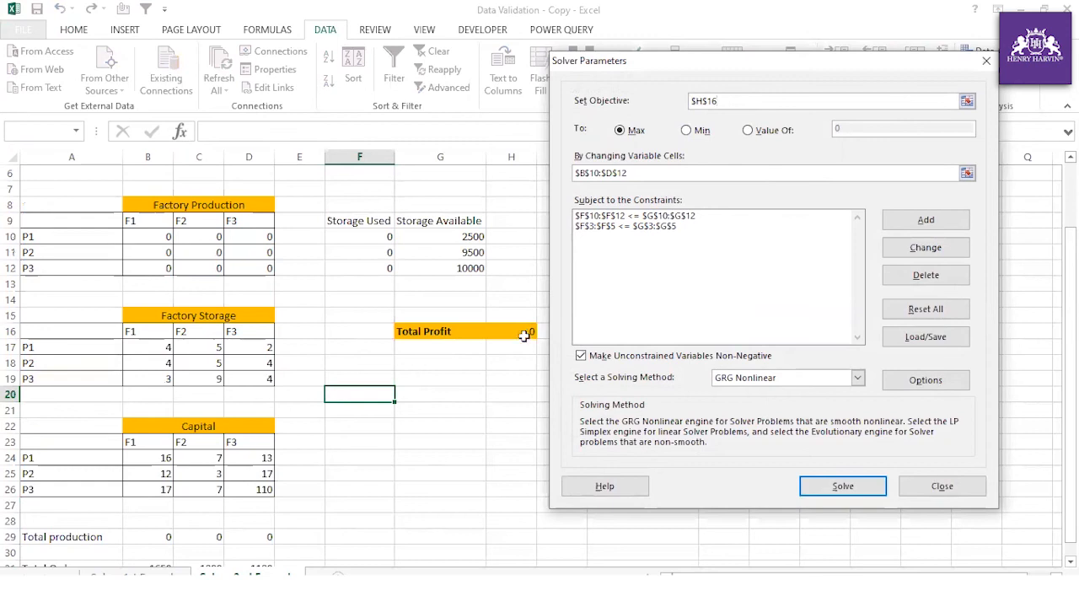
click(903, 221)
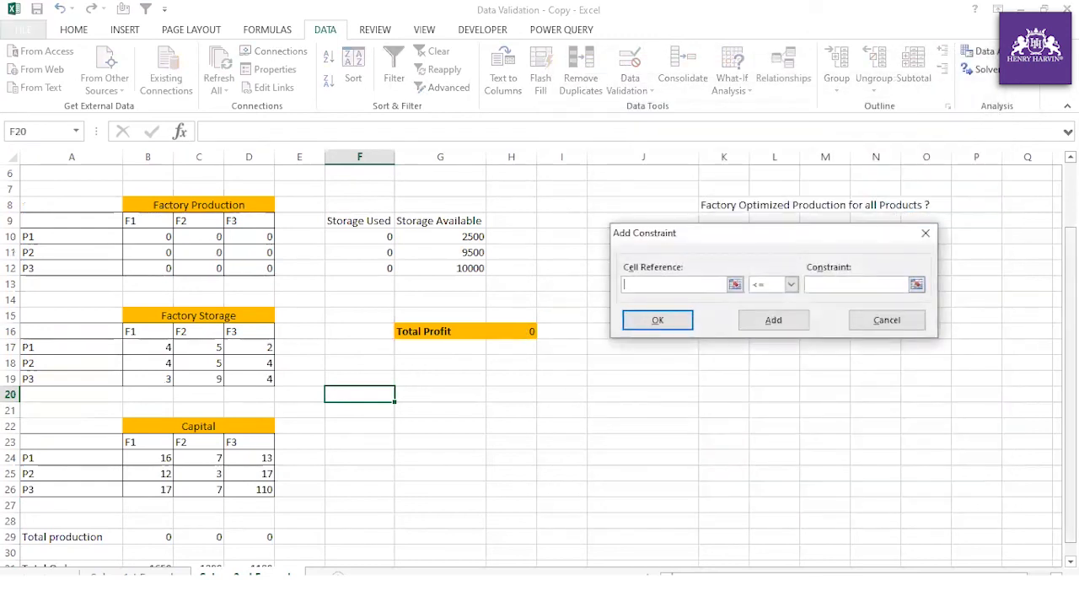
drag(1070, 253, 1070, 265)
drag(157, 521, 271, 521)
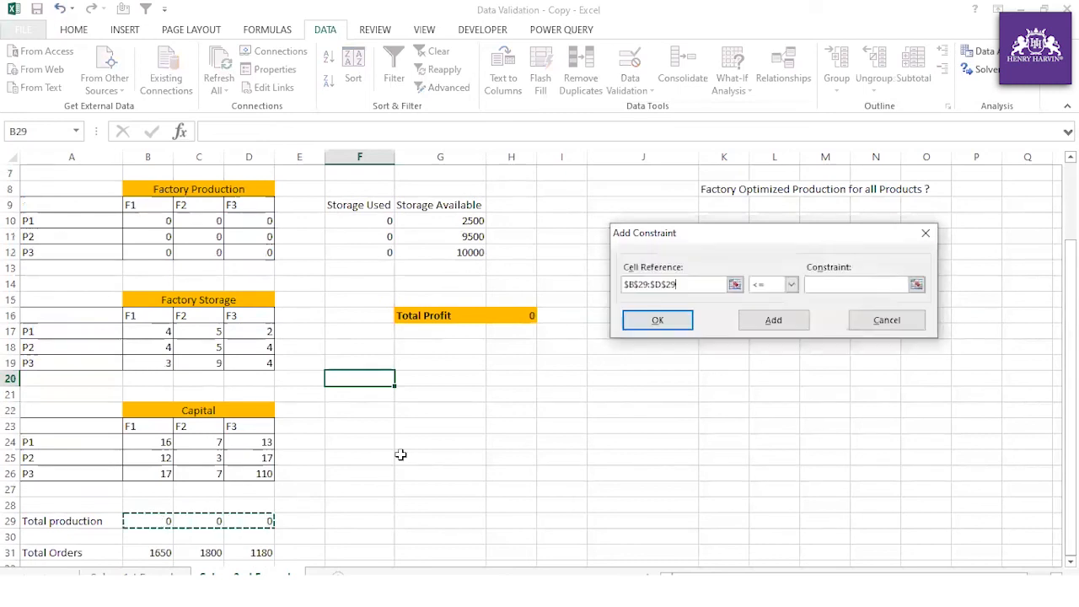
click(791, 284)
click(776, 310)
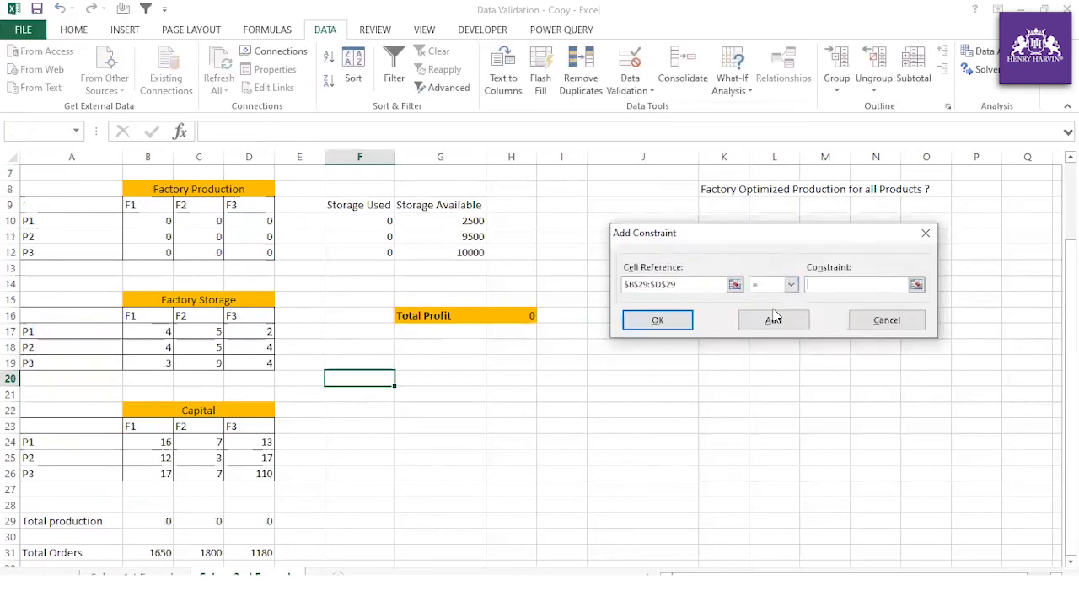
drag(150, 553, 267, 553)
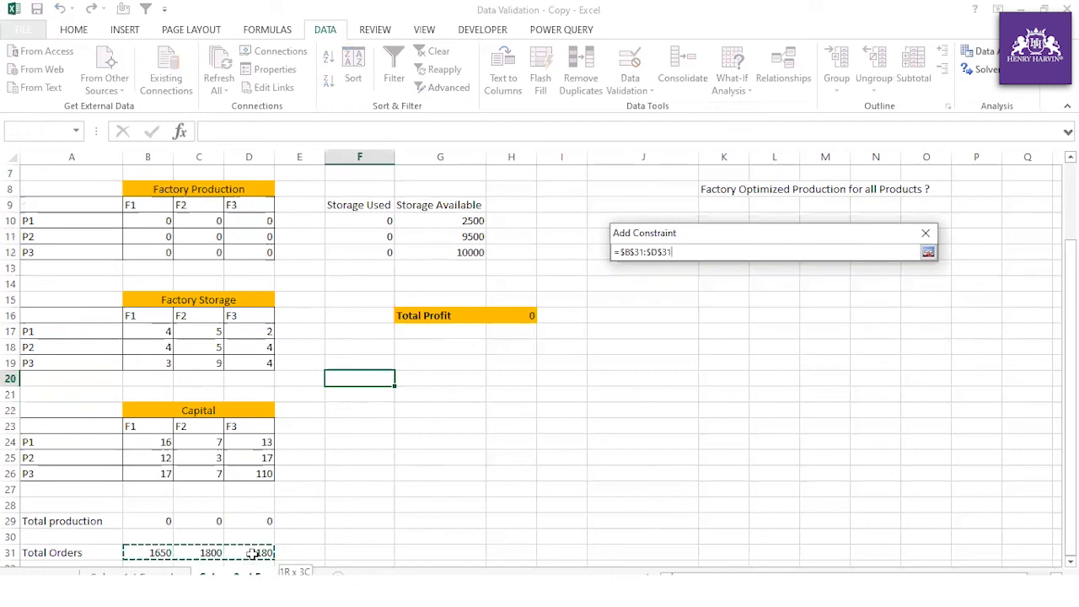
click(659, 322)
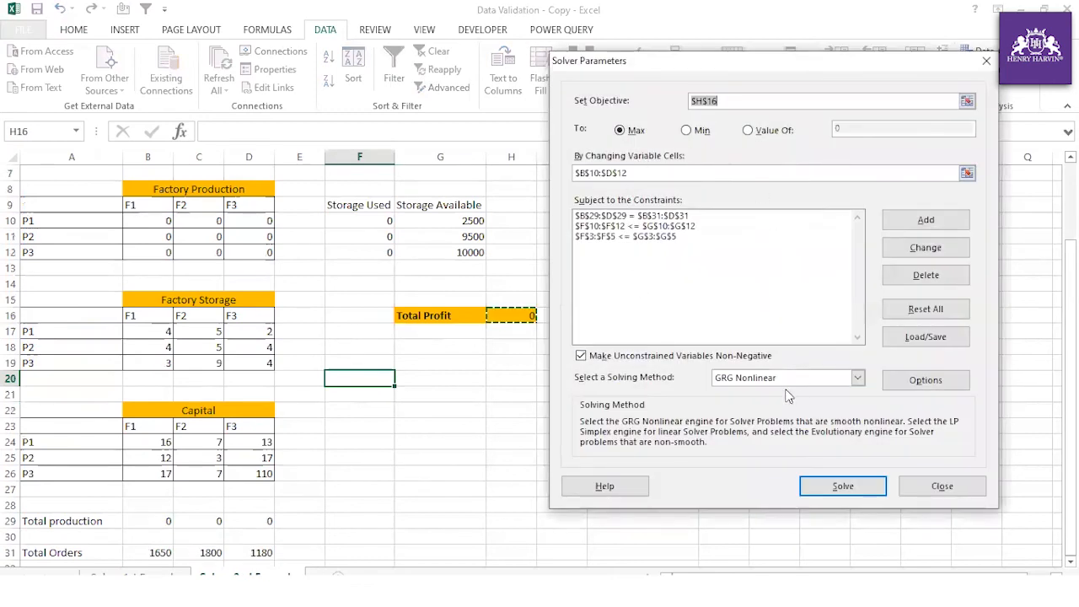
Solve the model with the Simplex LP method and keep the Solver solution.
click(857, 377)
click(757, 404)
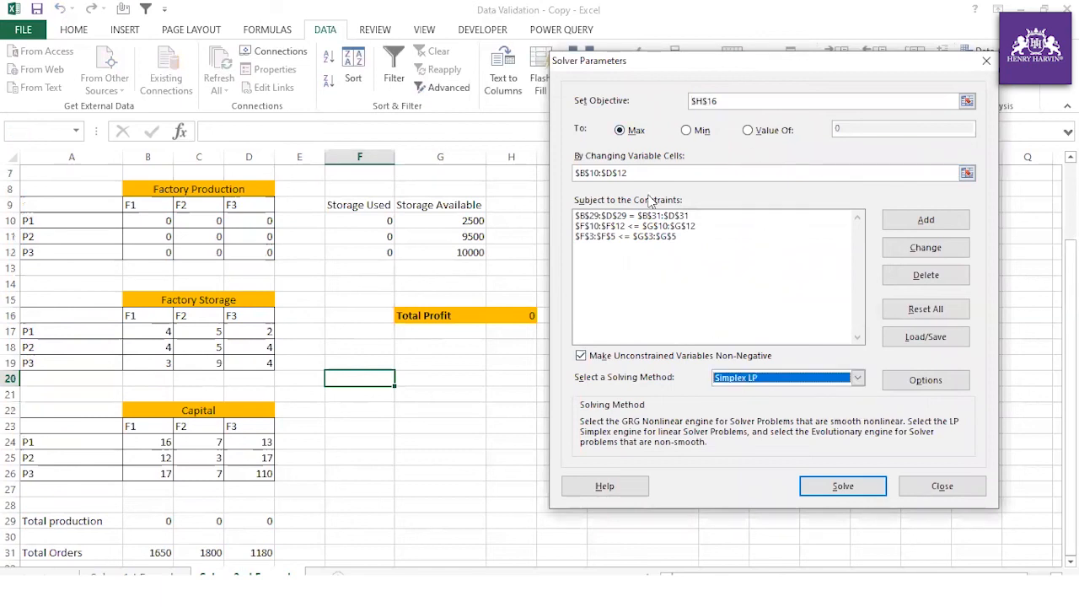
click(843, 486)
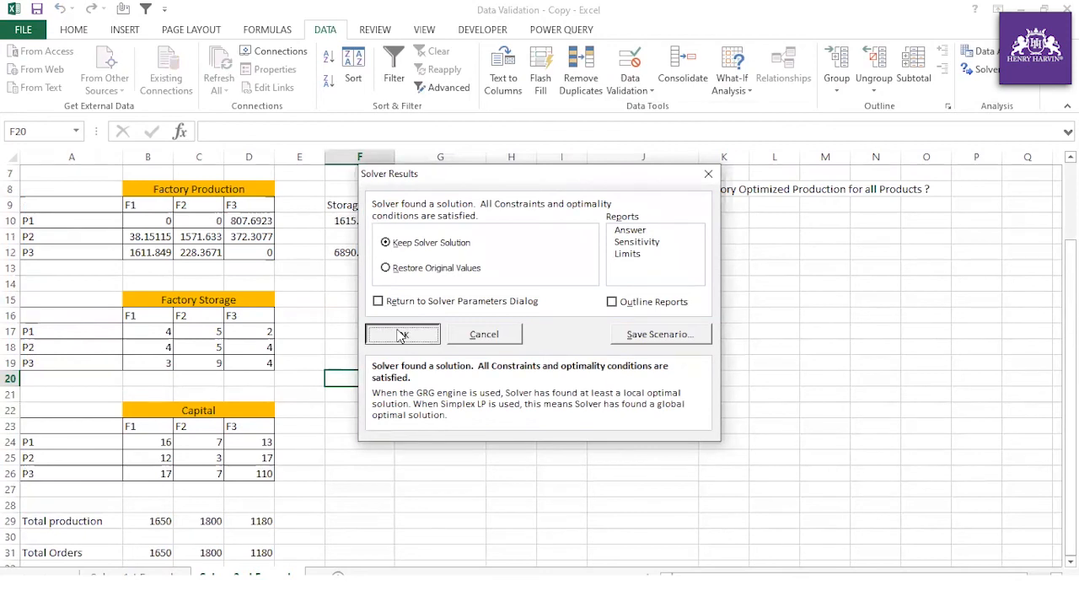
click(396, 330)
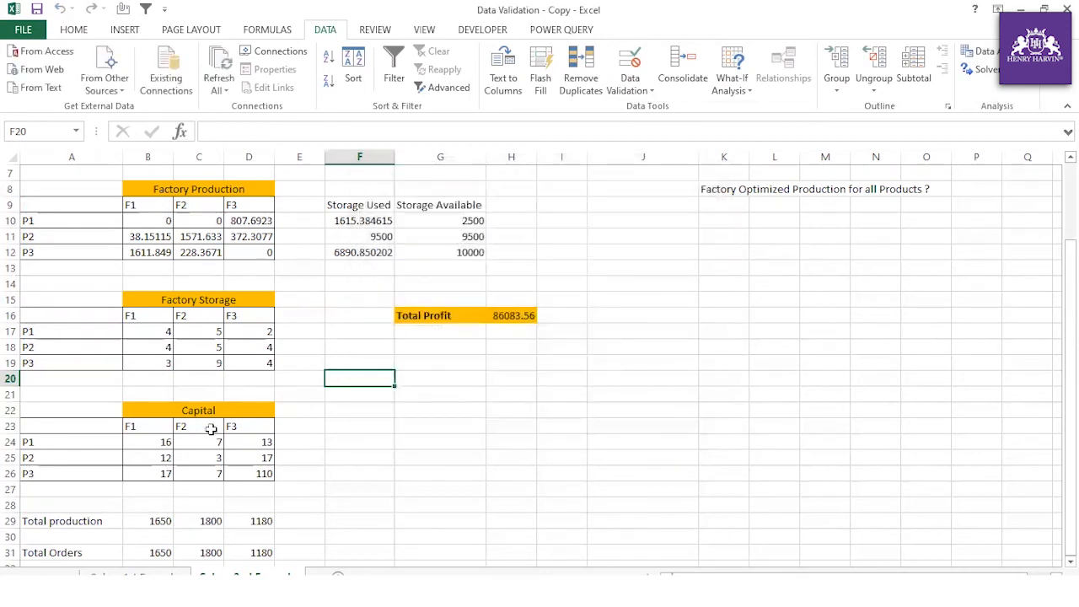
scroll(204, 327, down, 1)
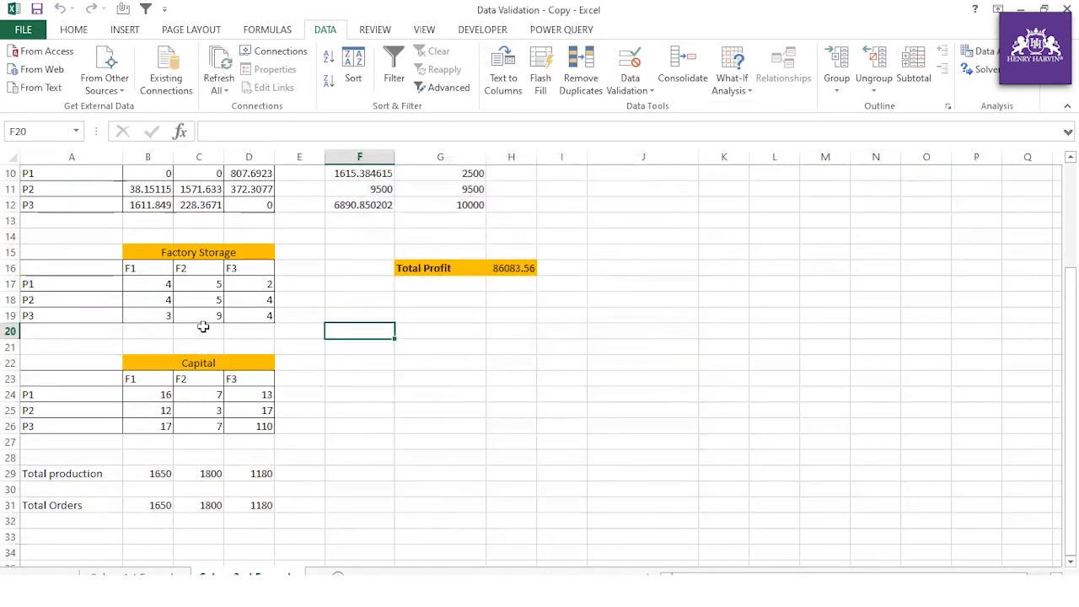
scroll(202, 320, up, 3)
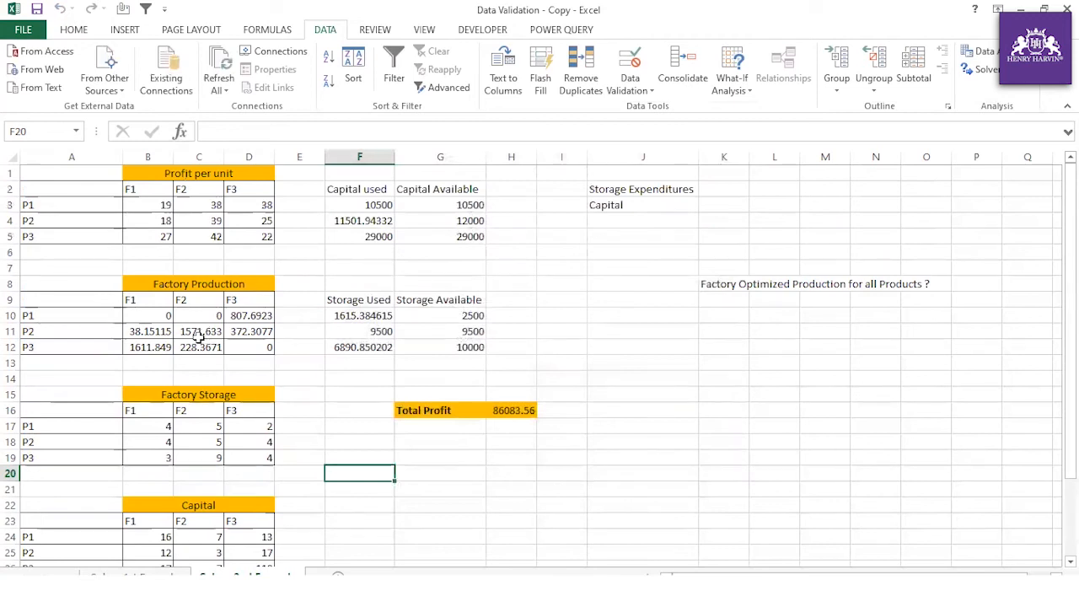
Add a Solver constraint requiring the Factory Production cells B10:D12 to be integers and return to the Solver parameters.
drag(161, 316, 240, 346)
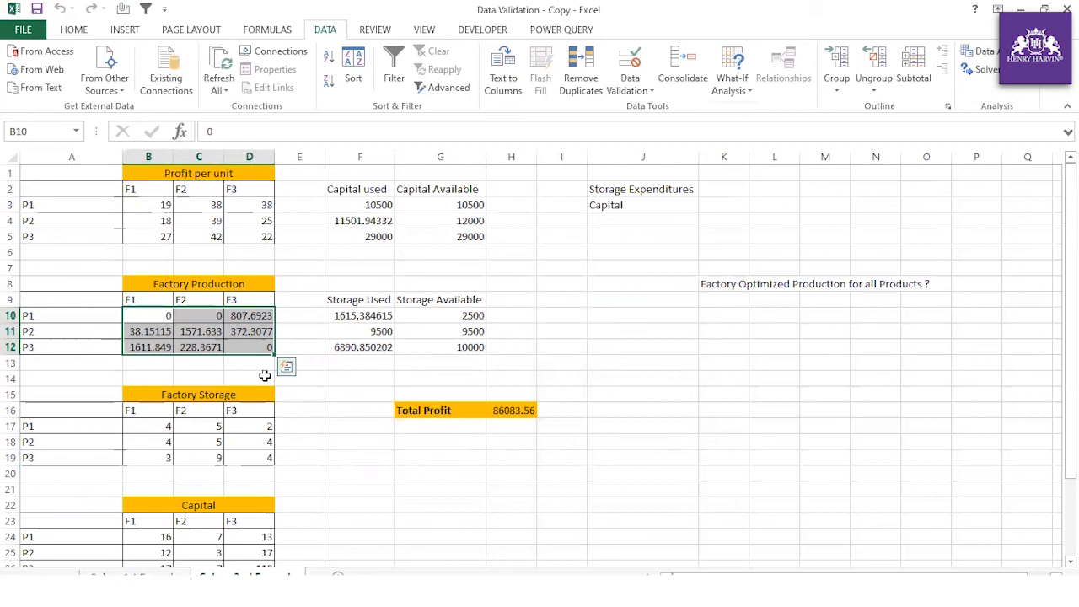
click(979, 69)
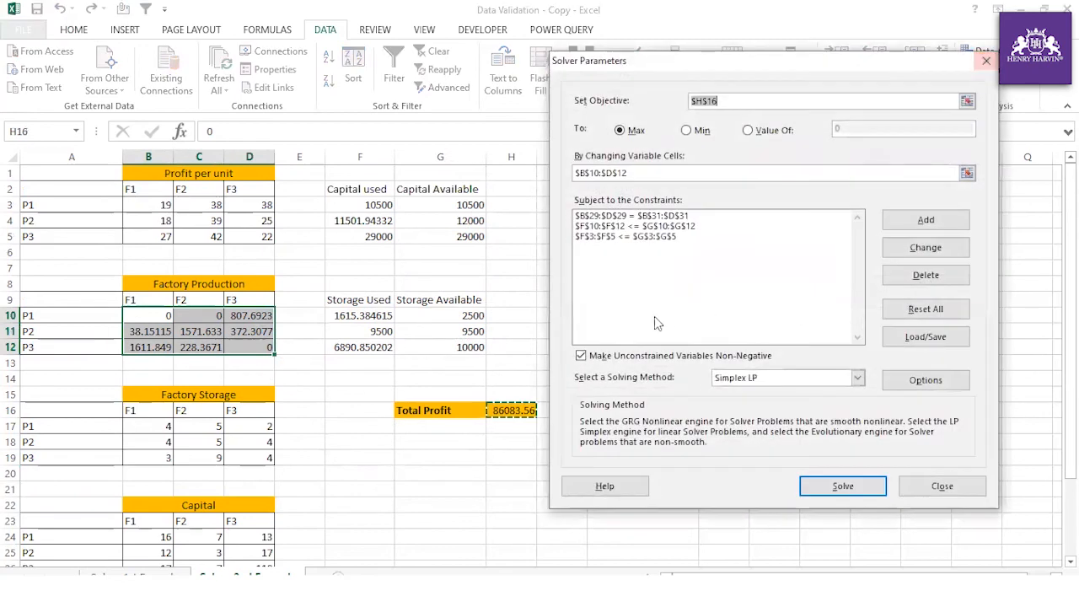
click(915, 220)
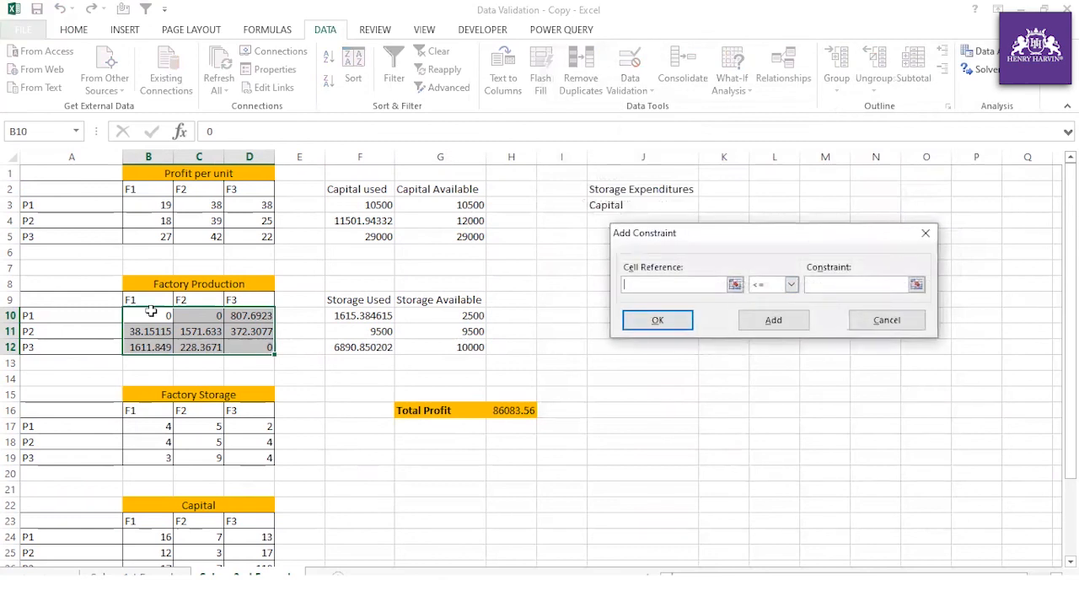
drag(153, 314, 247, 344)
drag(245, 343, 245, 342)
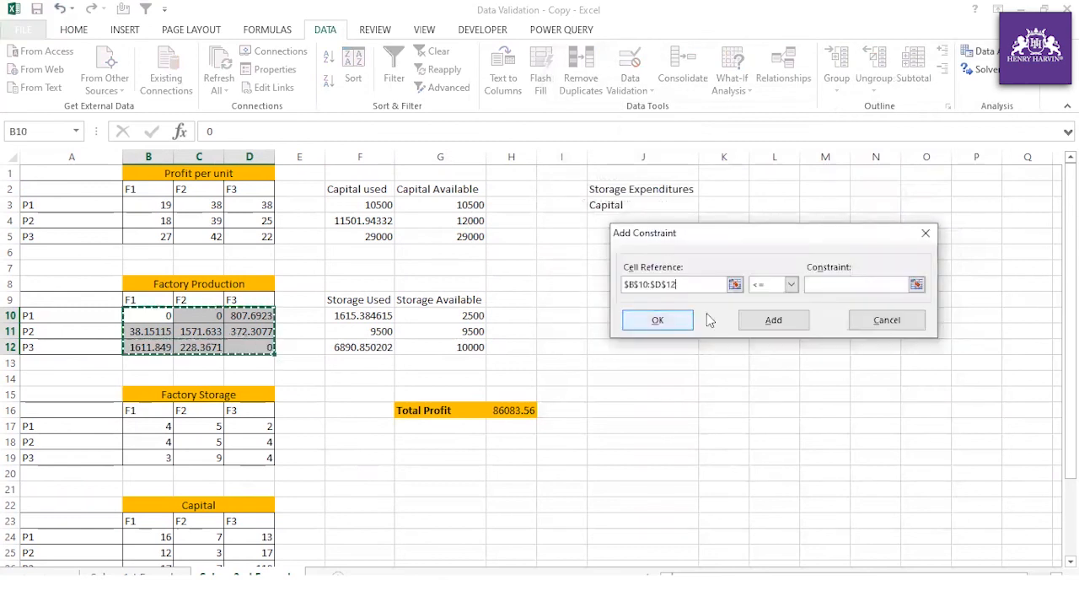
click(791, 285)
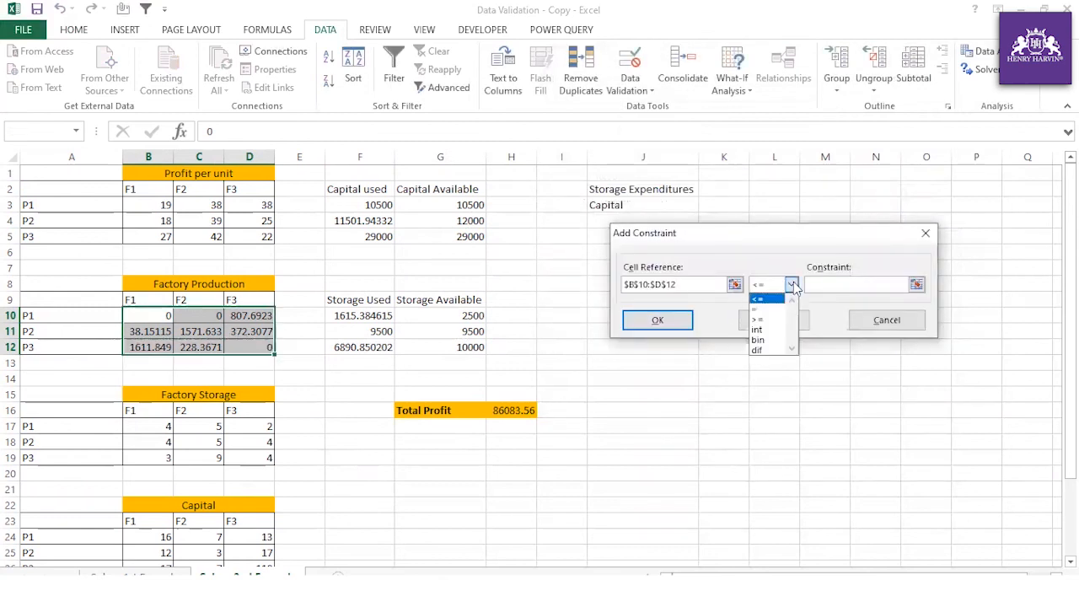
click(758, 330)
click(761, 329)
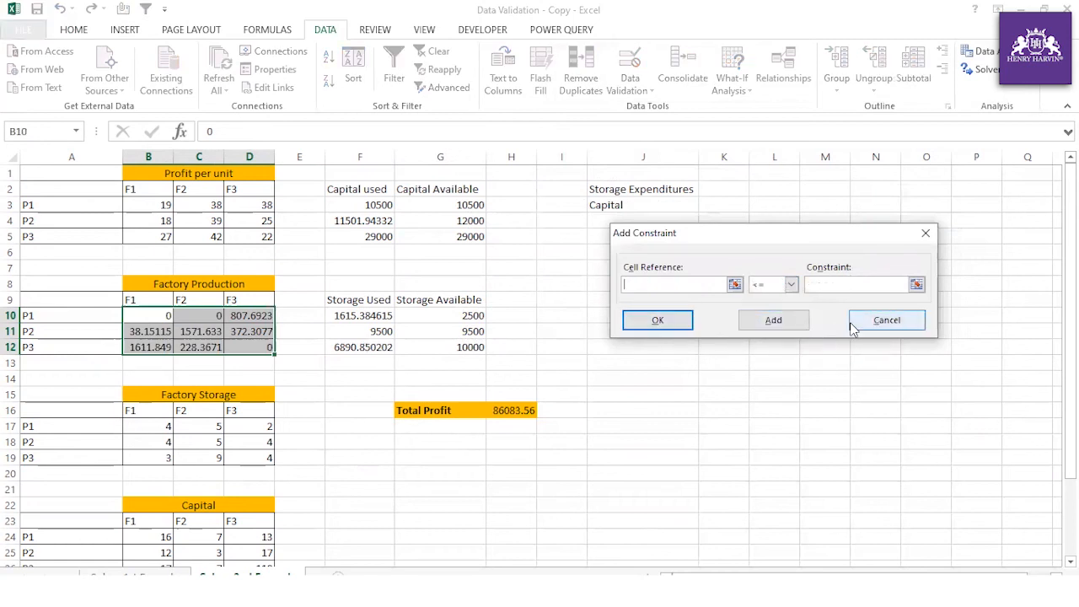
click(886, 320)
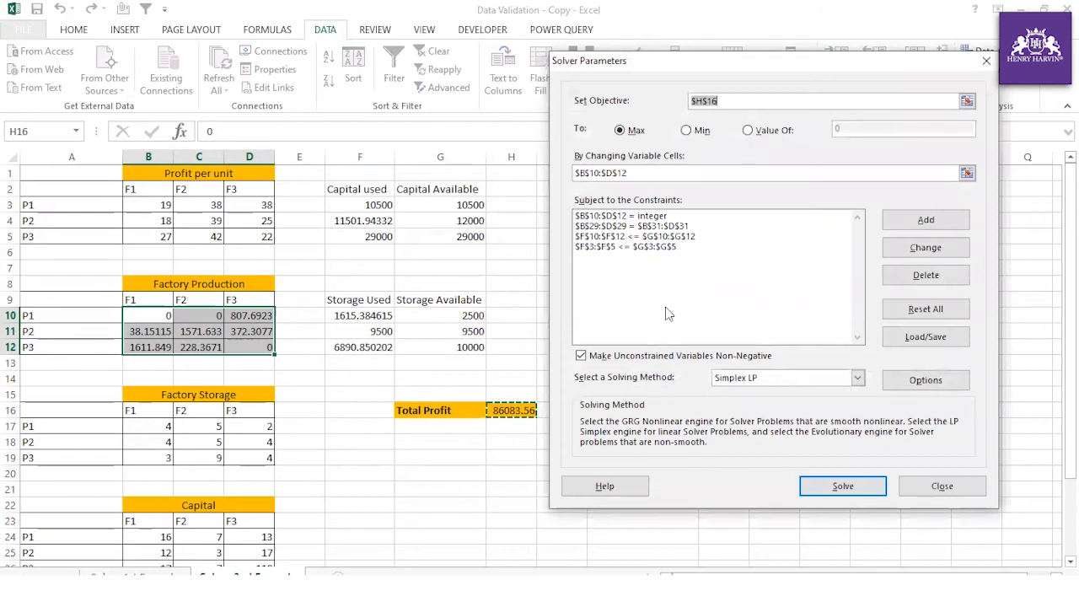
Solve the model, keep the Solver solution and select the Total Profit cell H16.
click(829, 485)
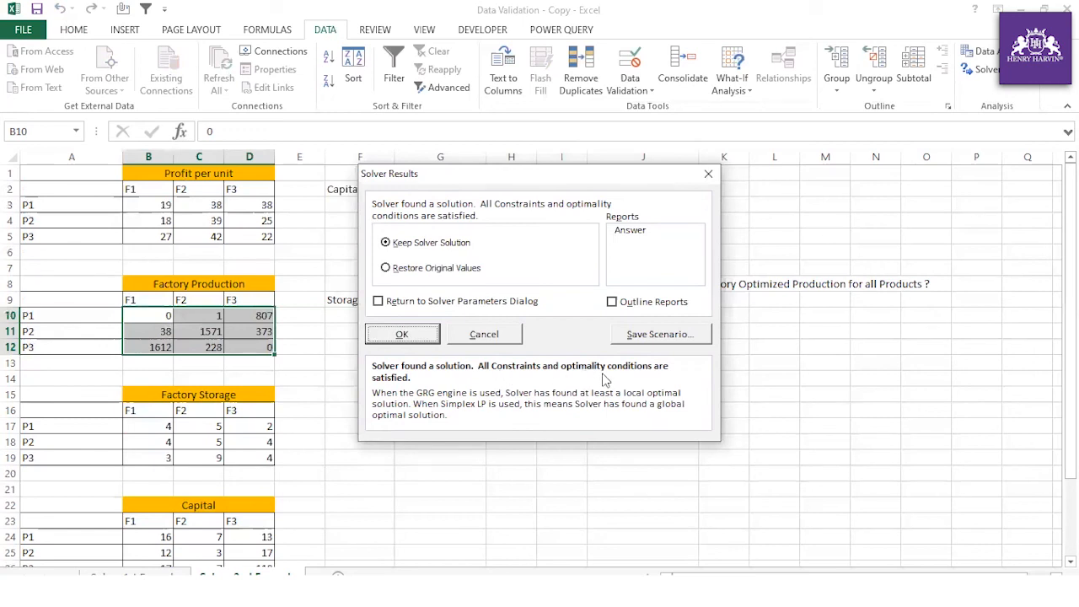
click(395, 336)
click(502, 409)
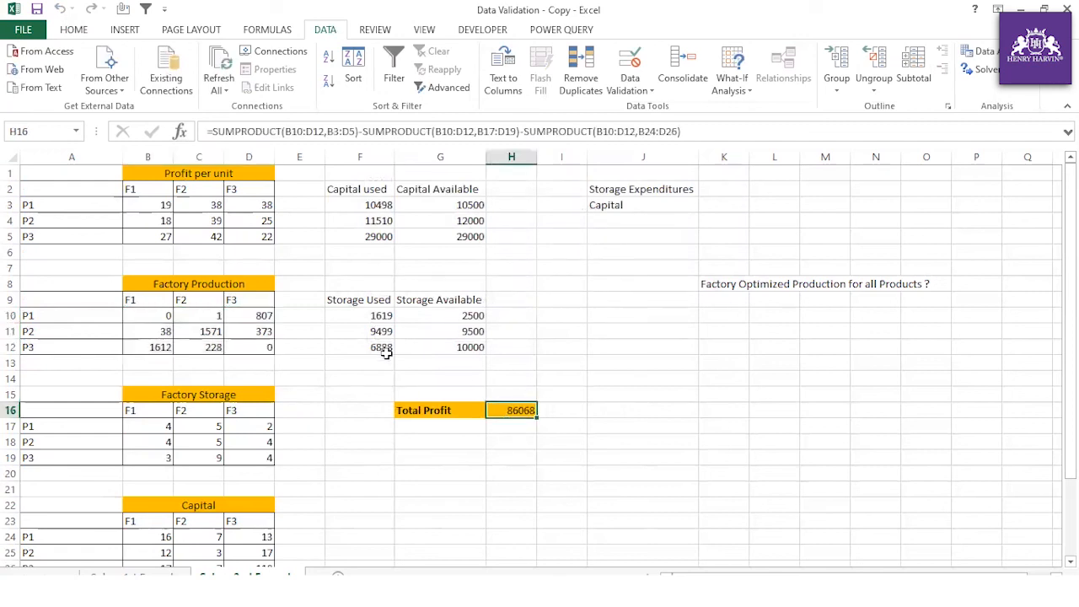
Examine the Factory Production quantities in B10:D12 for each factory and product alongside the profit per unit.
scroll(481, 425, down, 1)
scroll(481, 425, up, 1)
click(143, 300)
click(161, 315)
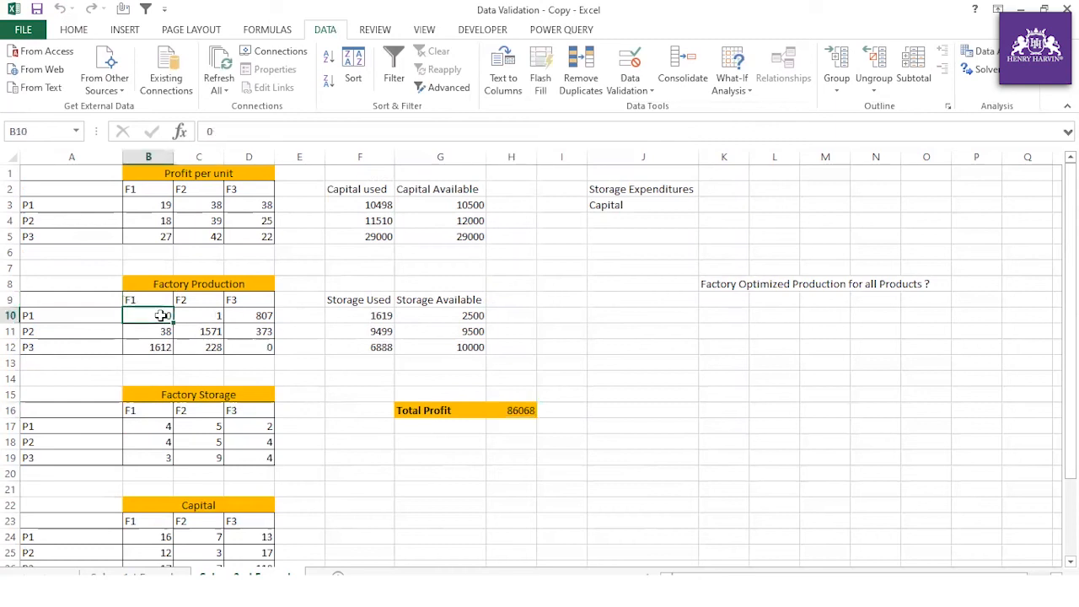
click(143, 207)
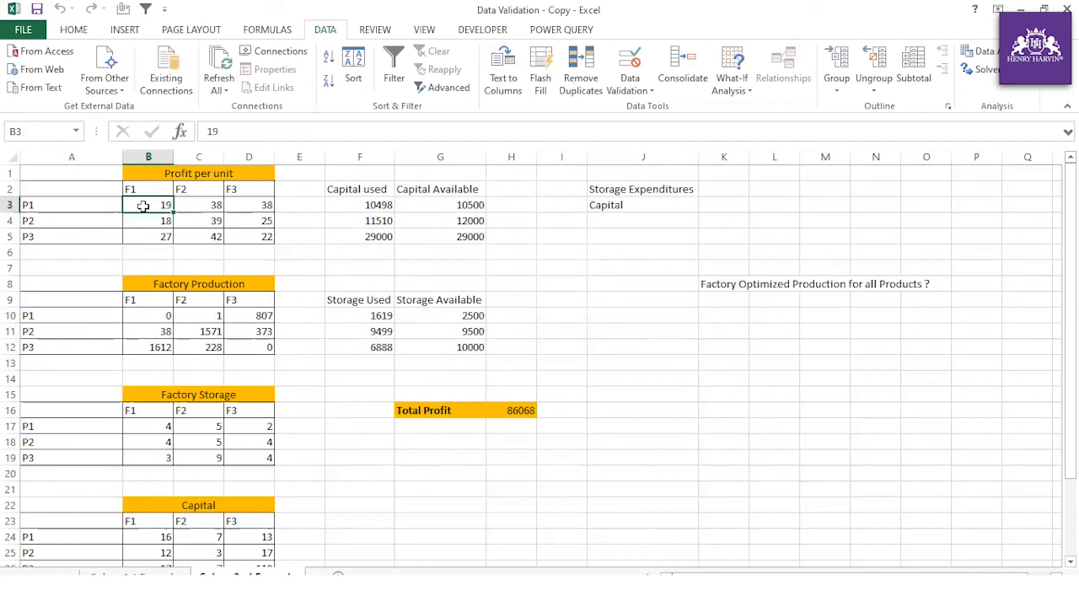
click(156, 331)
click(152, 346)
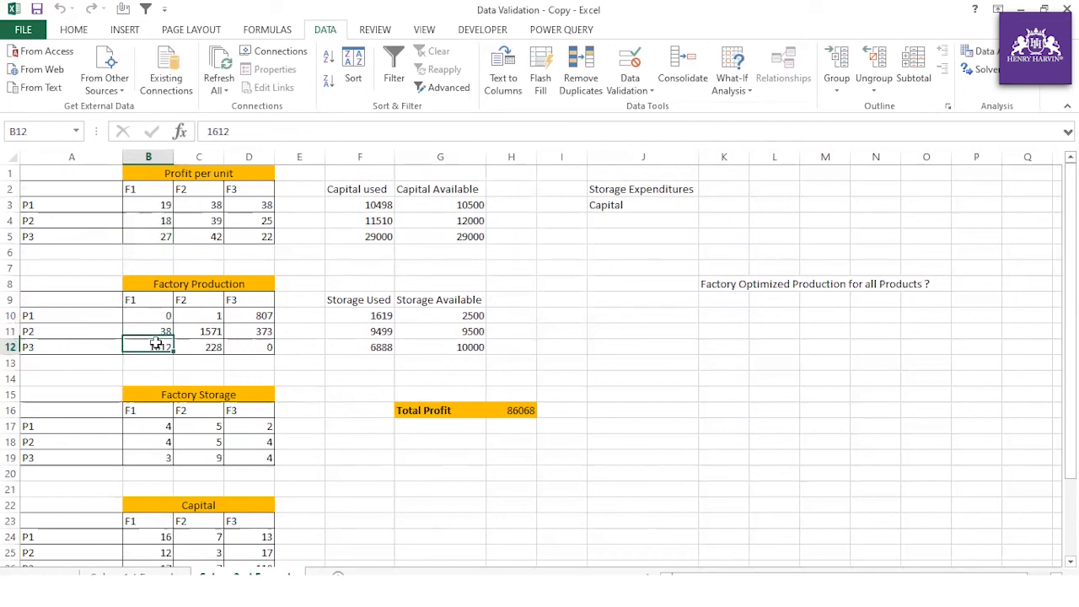
click(203, 314)
click(209, 330)
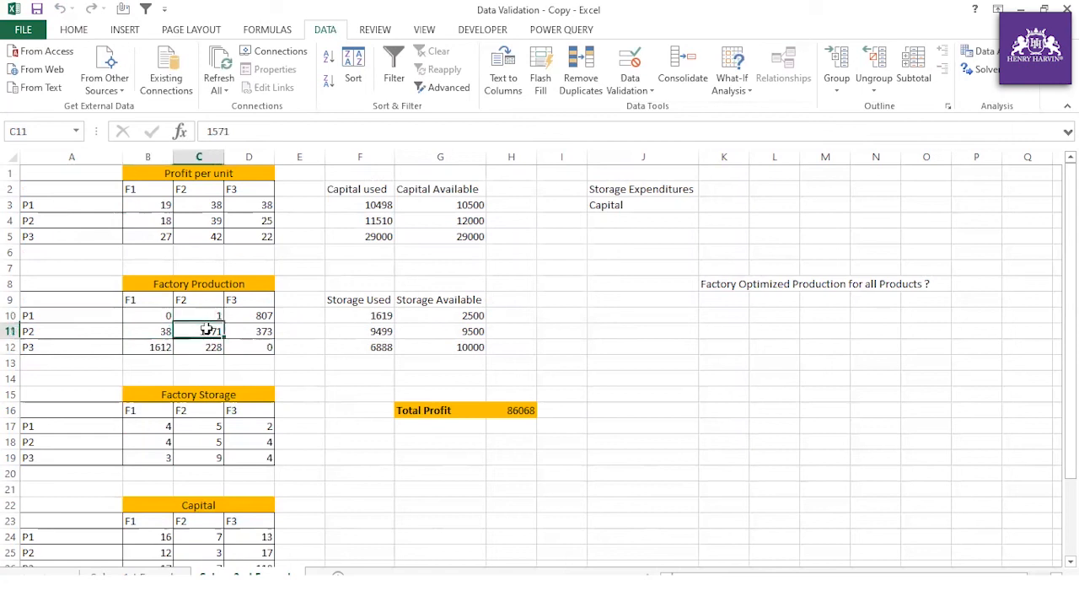
click(211, 352)
drag(198, 312, 209, 345)
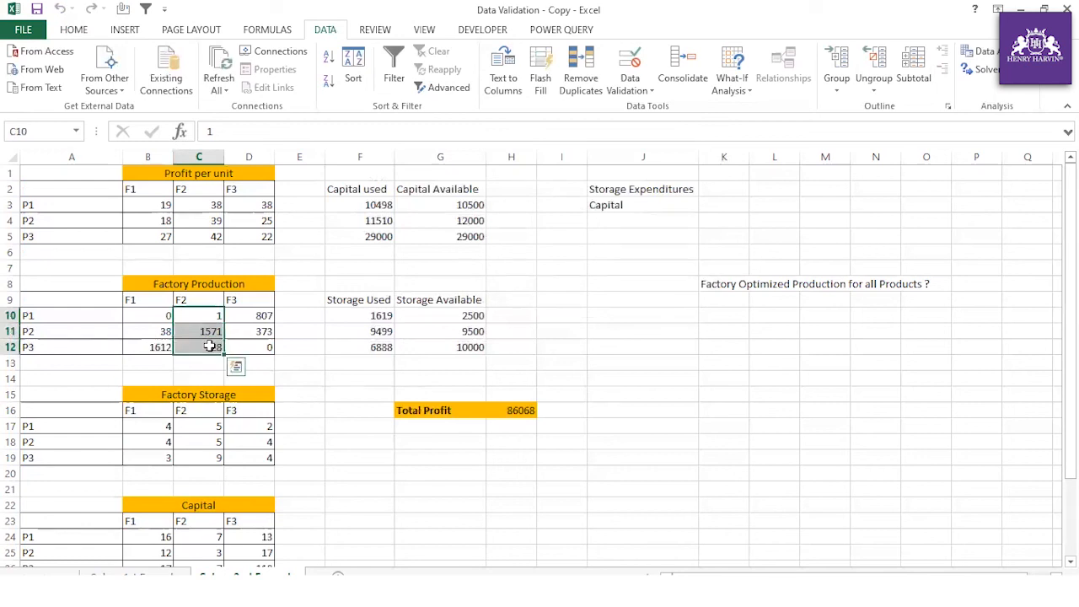
scroll(169, 319, down, 3)
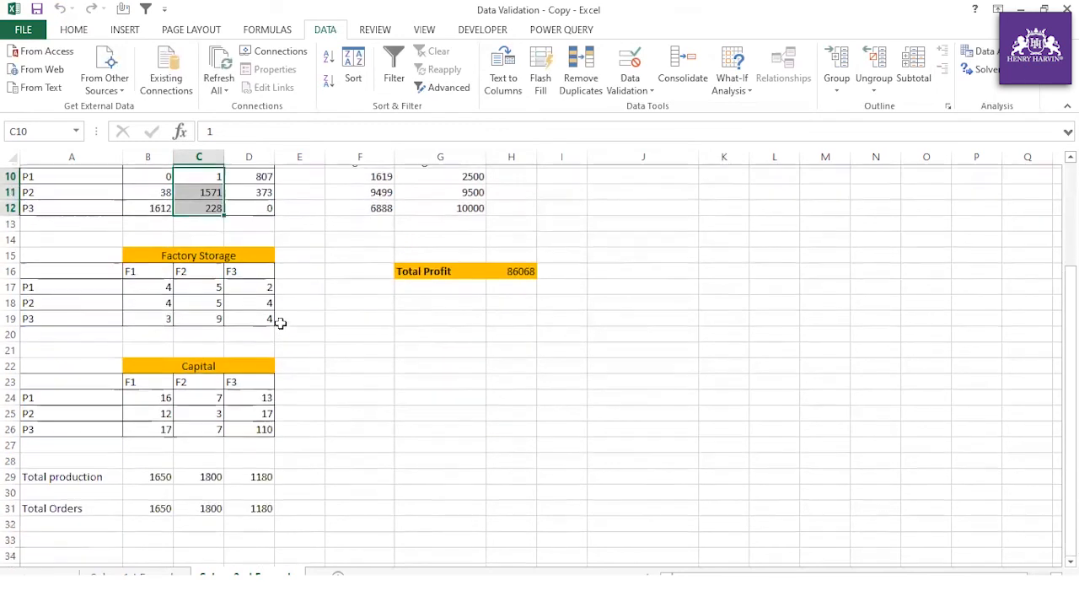
scroll(281, 323, up, 1)
drag(263, 220, 268, 251)
click(358, 326)
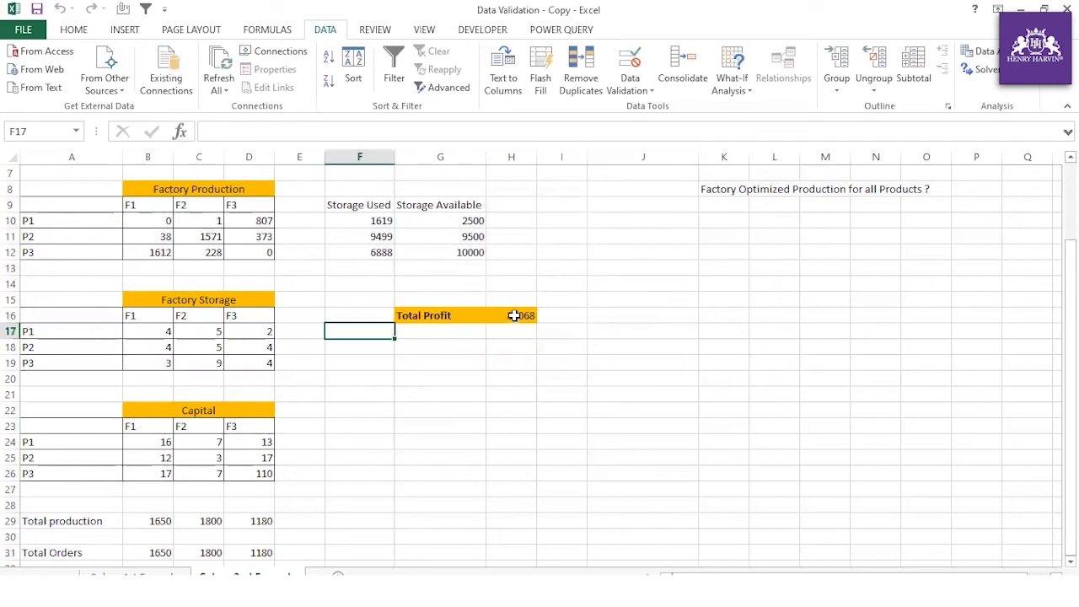
scroll(477, 375, up, 2)
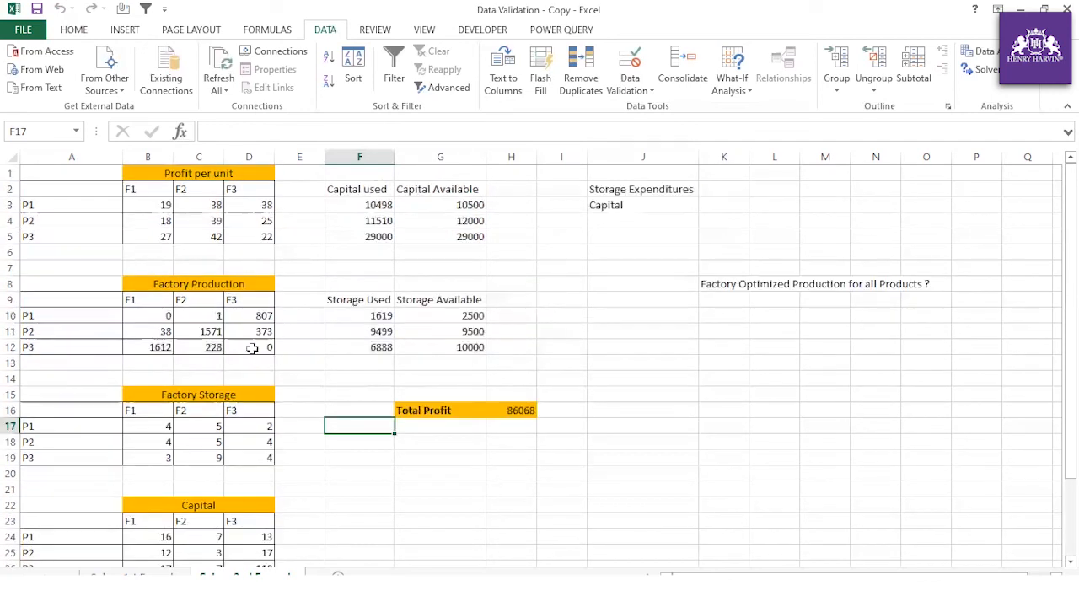
scroll(257, 348, down, 2)
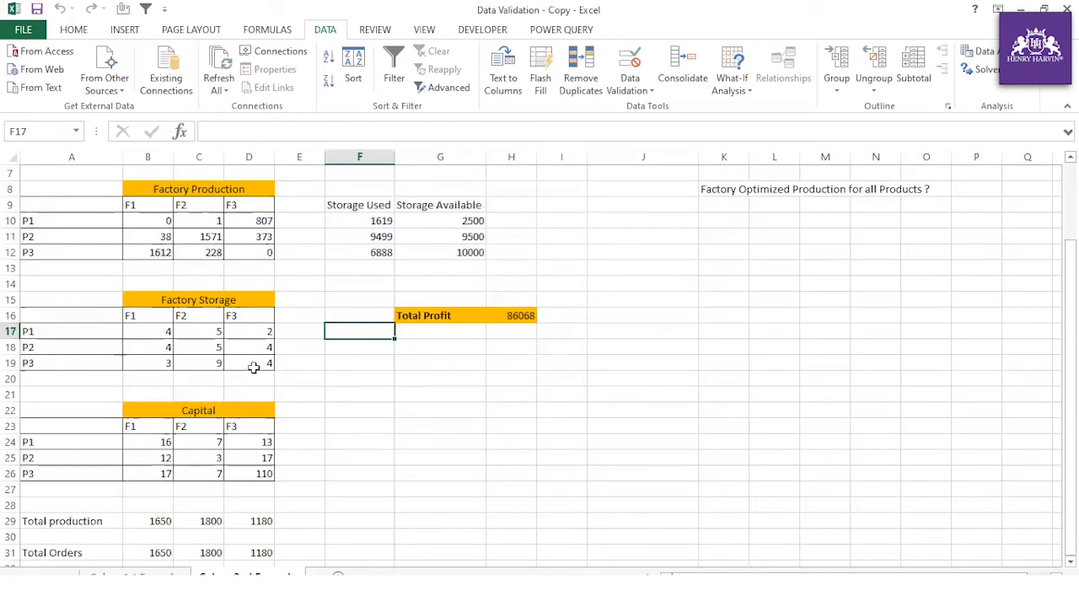
scroll(247, 368, down, 2)
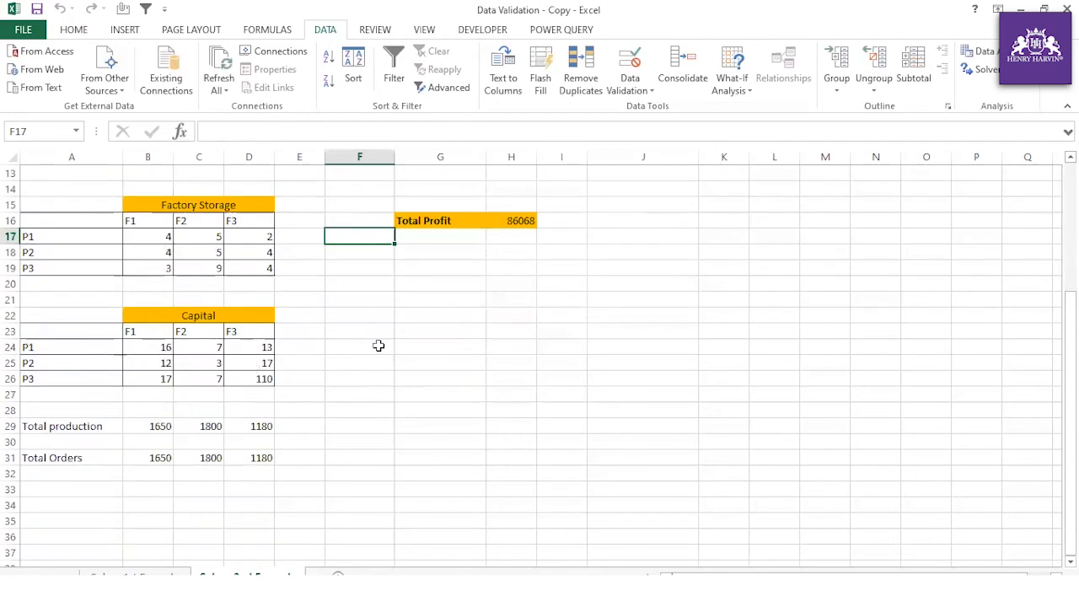
Compare Total production B29:D29 with Total Orders B31:D31 and check the Total Profit formula in H16.
click(162, 425)
click(209, 425)
click(257, 425)
click(152, 425)
click(205, 425)
click(256, 426)
click(80, 458)
click(150, 455)
click(191, 455)
click(251, 455)
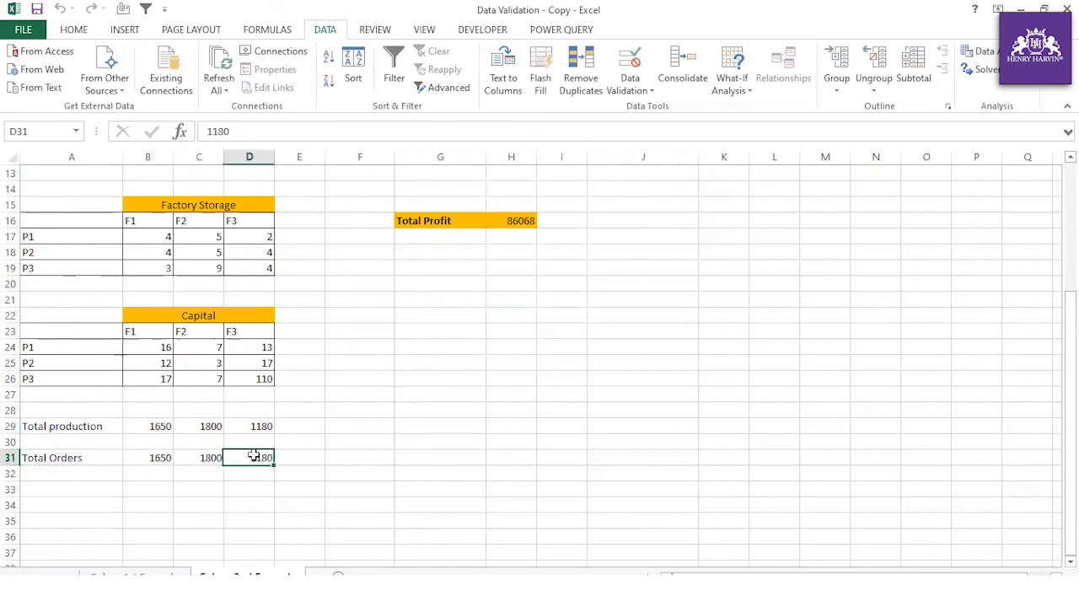
click(158, 428)
drag(225, 429, 241, 429)
drag(163, 455, 261, 450)
click(199, 505)
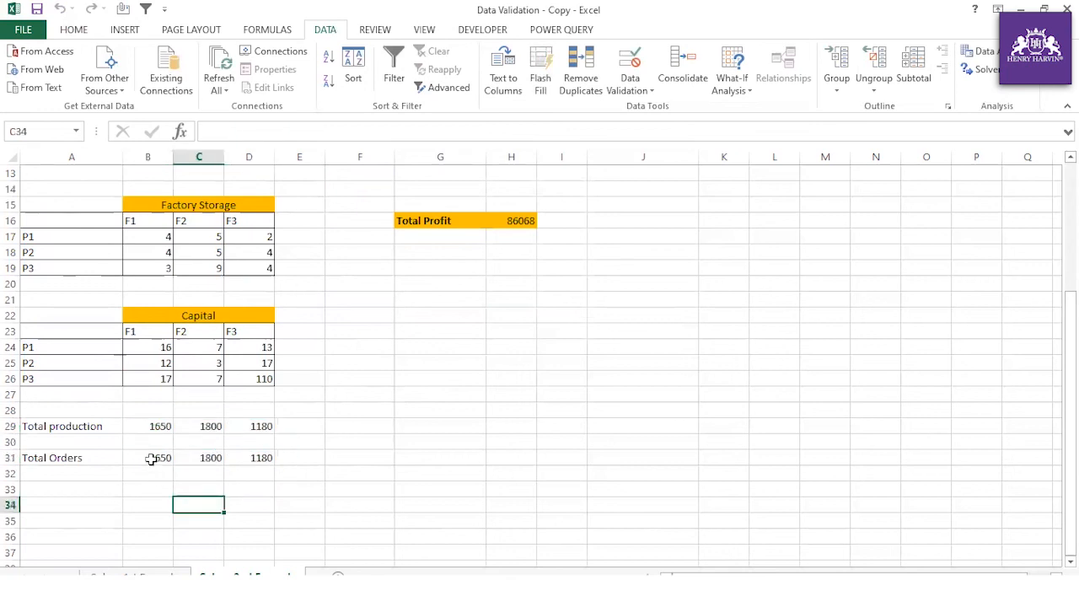
drag(151, 459, 251, 458)
scroll(326, 396, up, 4)
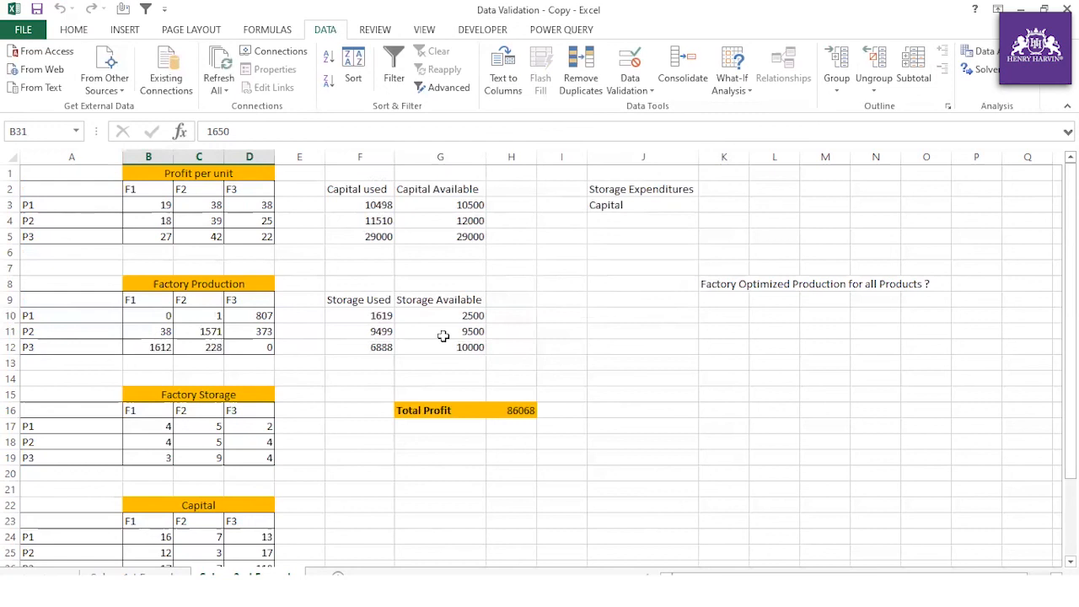
scroll(373, 455, down, 2)
scroll(373, 449, up, 2)
click(516, 411)
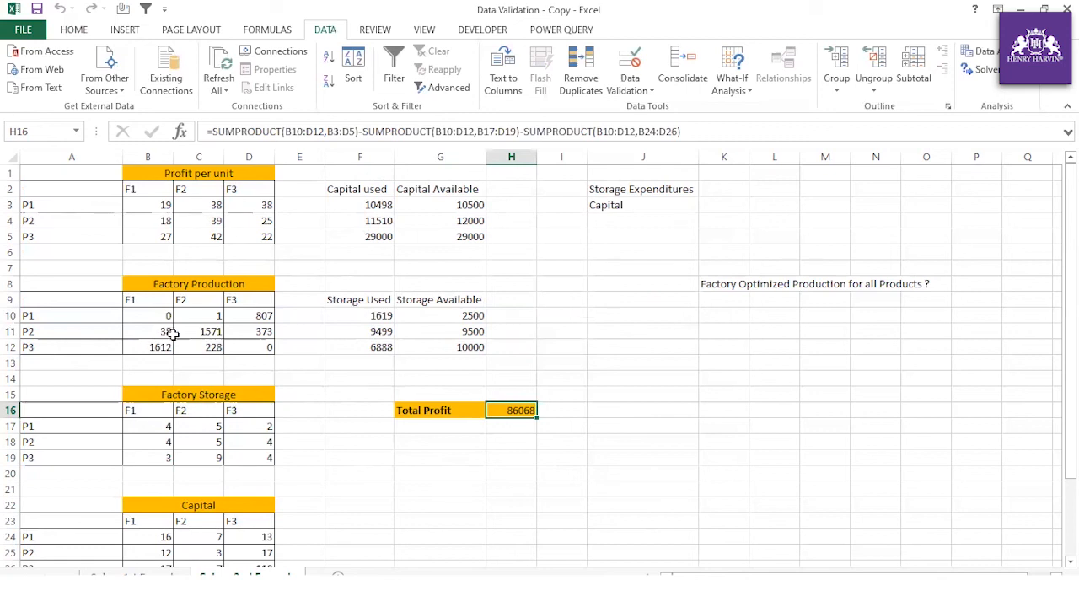
scroll(169, 333, down, 2)
scroll(529, 269, up, 2)
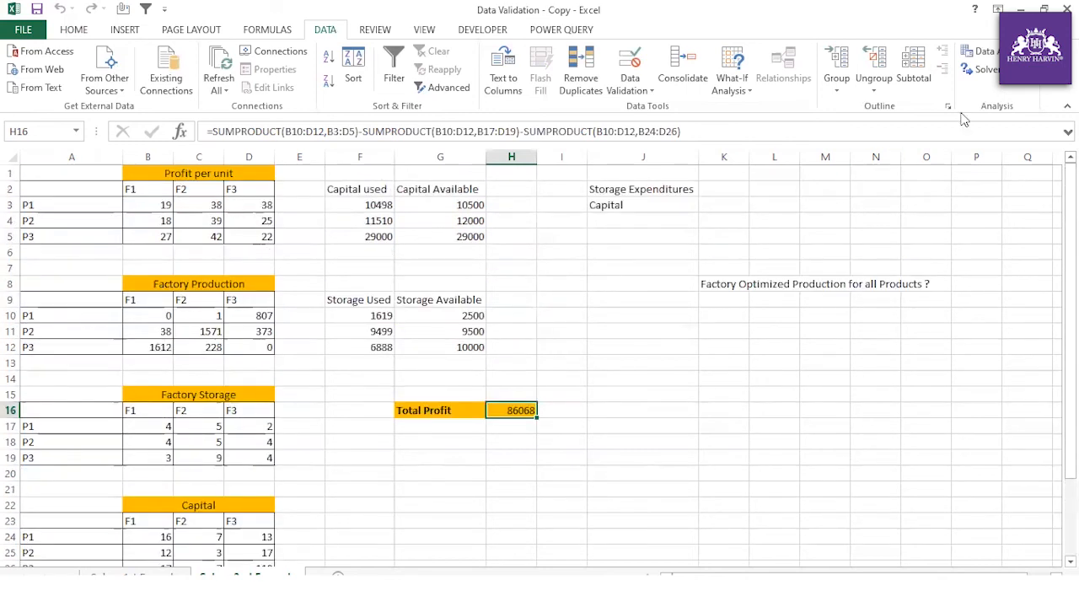
Run Solver again with the Simplex LP method and keep the Solver solution.
click(985, 70)
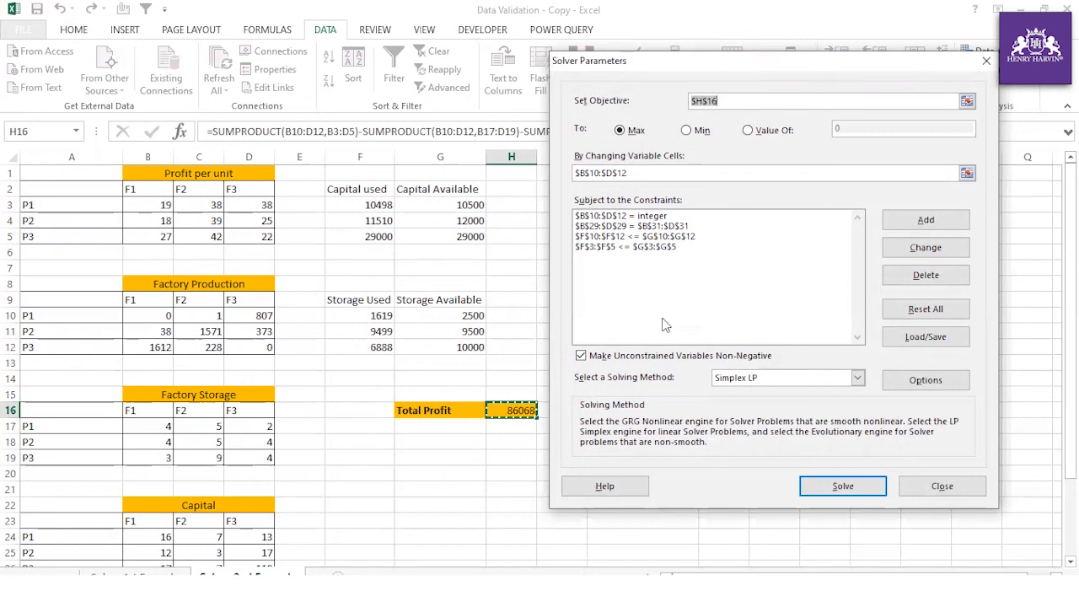
click(858, 378)
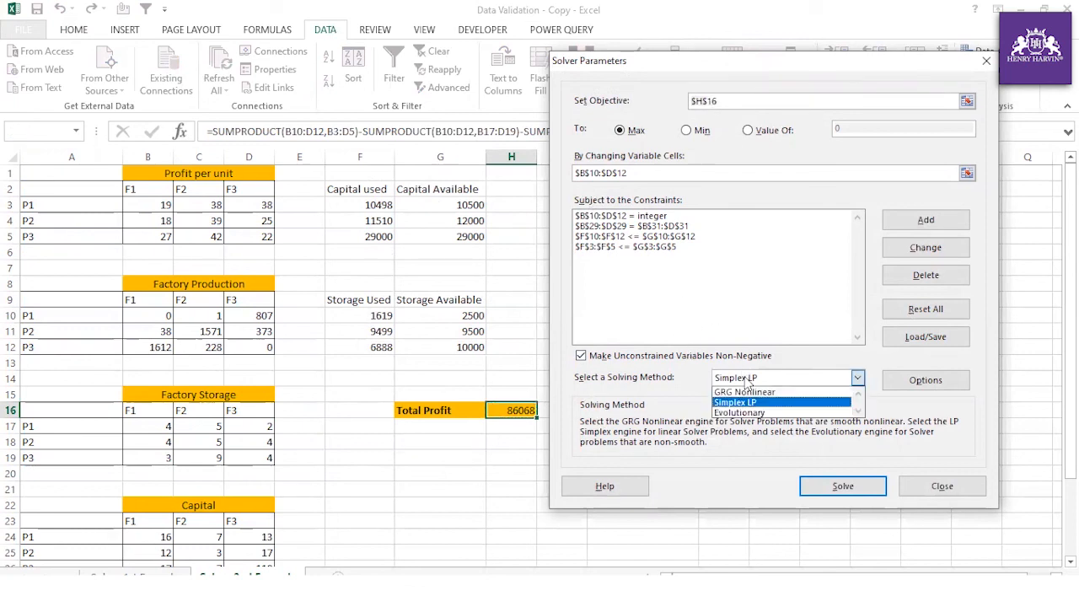
click(751, 407)
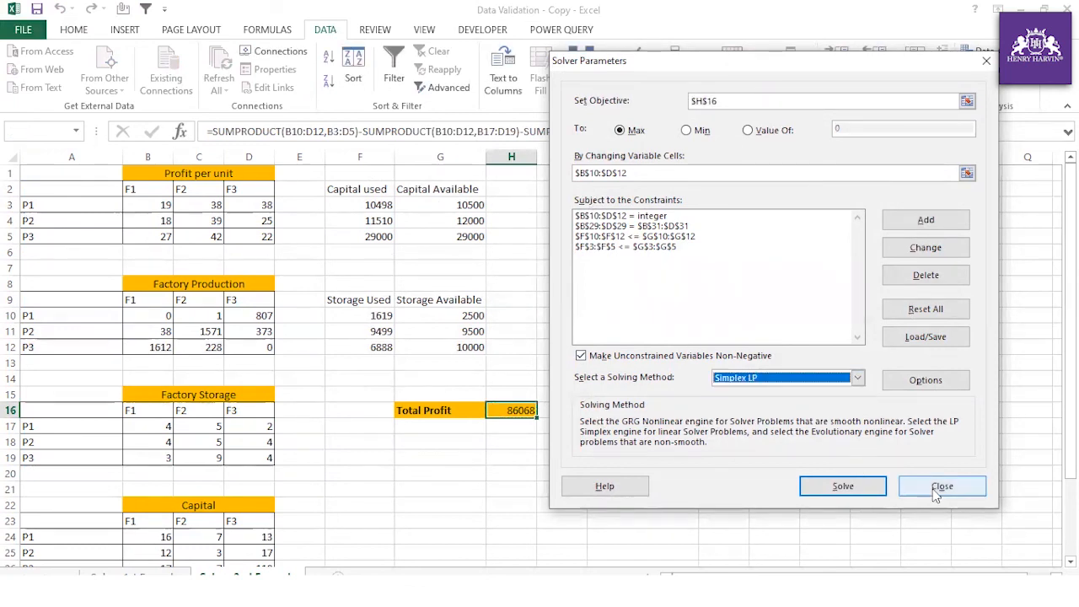
click(855, 489)
click(420, 337)
click(584, 431)
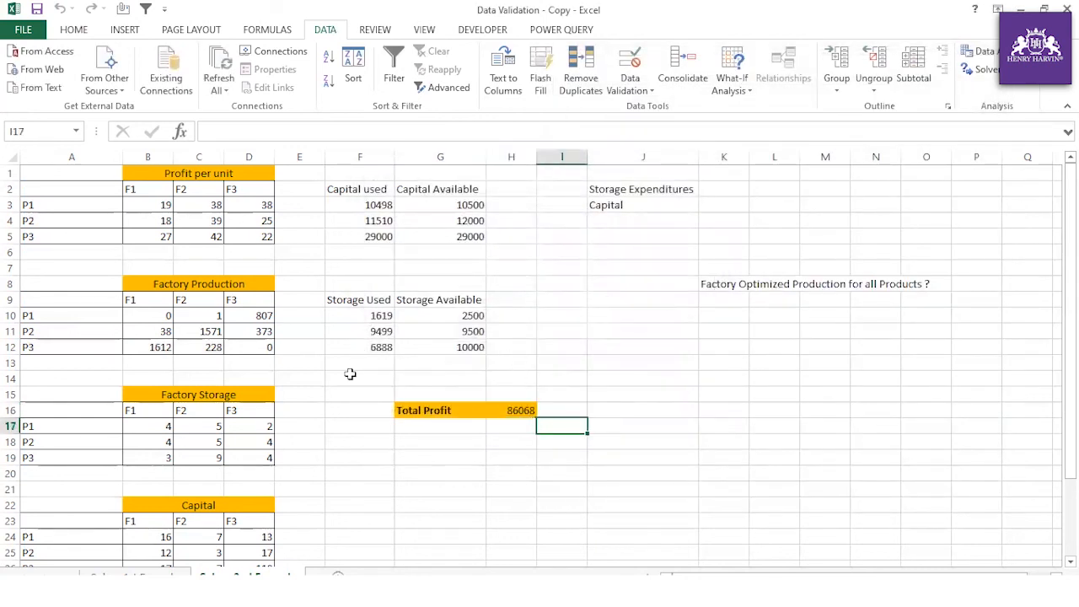
Set the Total Orders in B31:D31 to 1700, 2000 and 1200.
scroll(351, 374, down, 4)
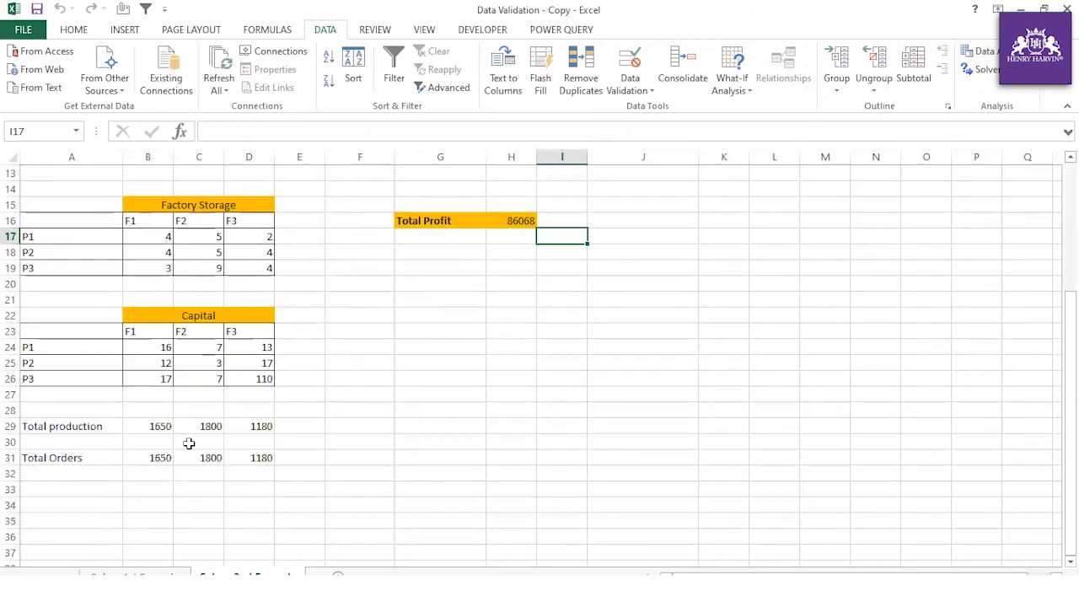
click(164, 455)
click(196, 472)
click(211, 456)
text(2000)
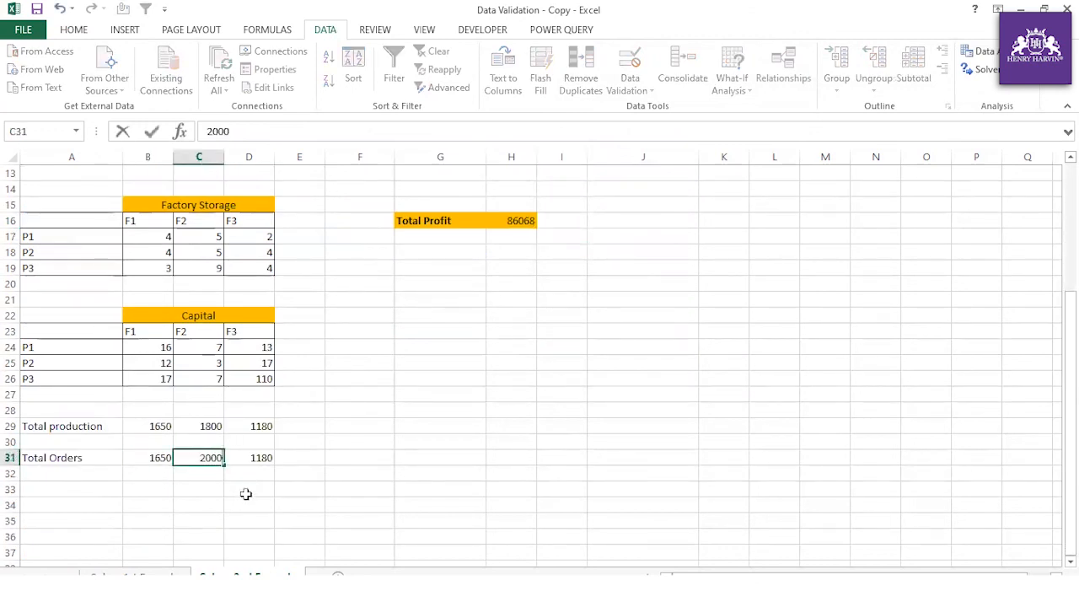
click(246, 489)
click(264, 460)
text(1200)
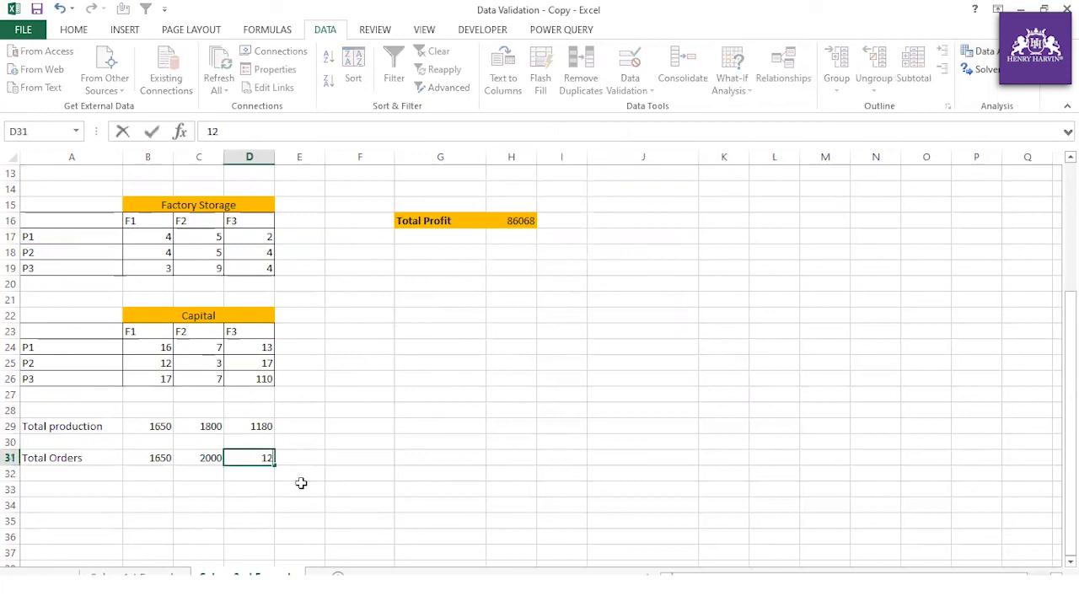
click(284, 504)
click(162, 462)
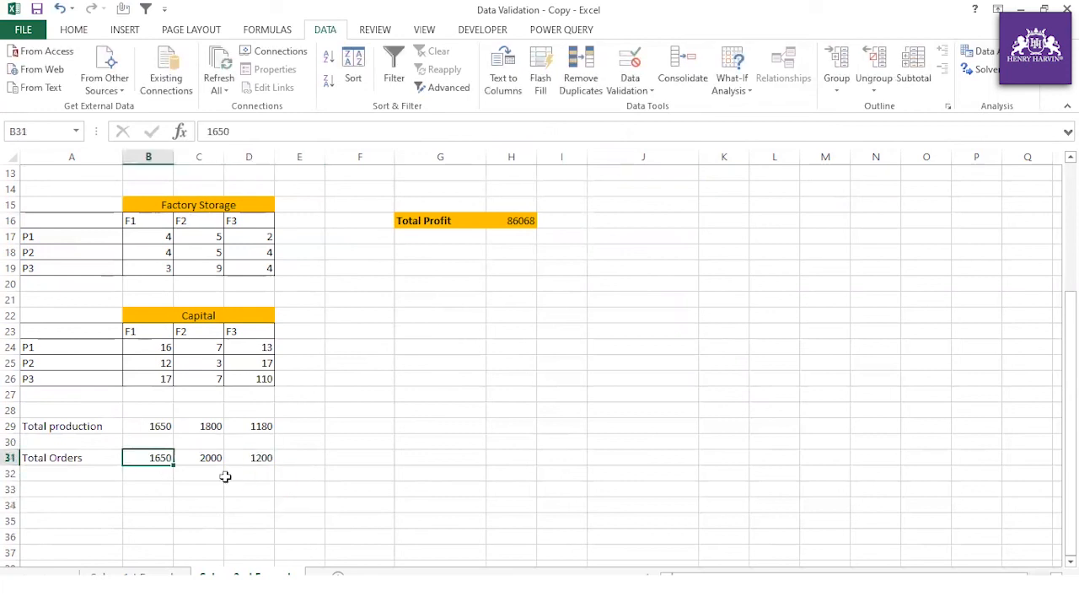
text(1700)
click(221, 491)
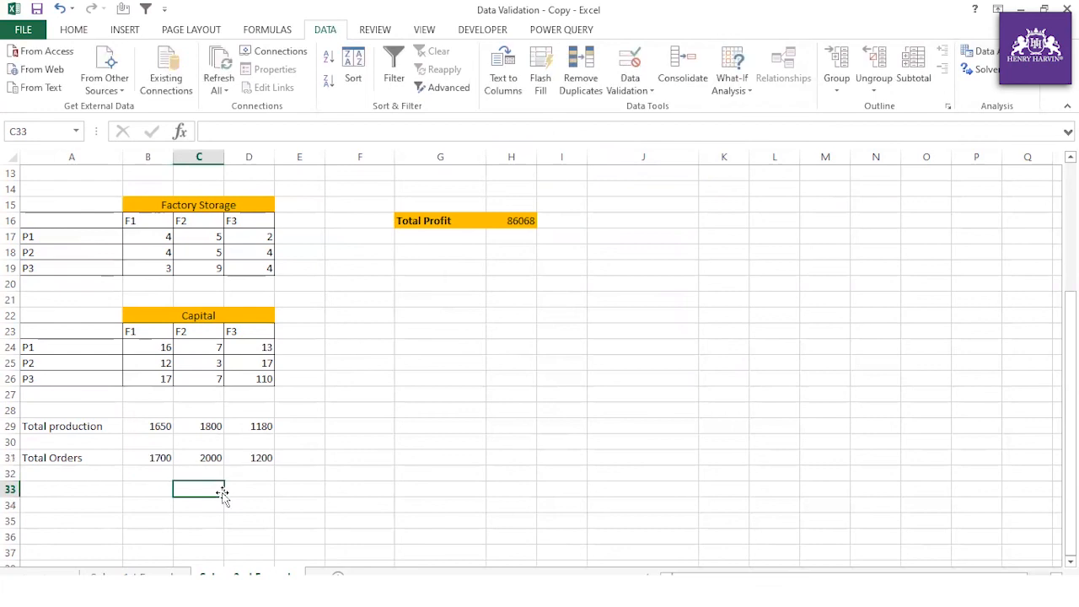
Run Solver with the Simplex LP method, keep the Solver solution, and compare Total production D29 with Total Orders D31.
scroll(419, 445, up, 4)
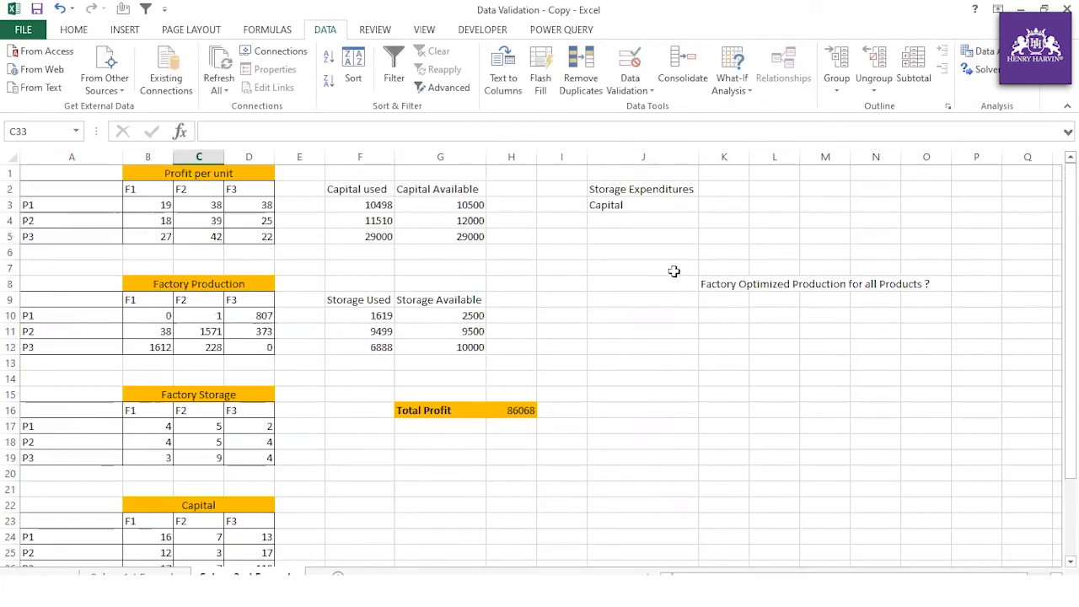
click(978, 71)
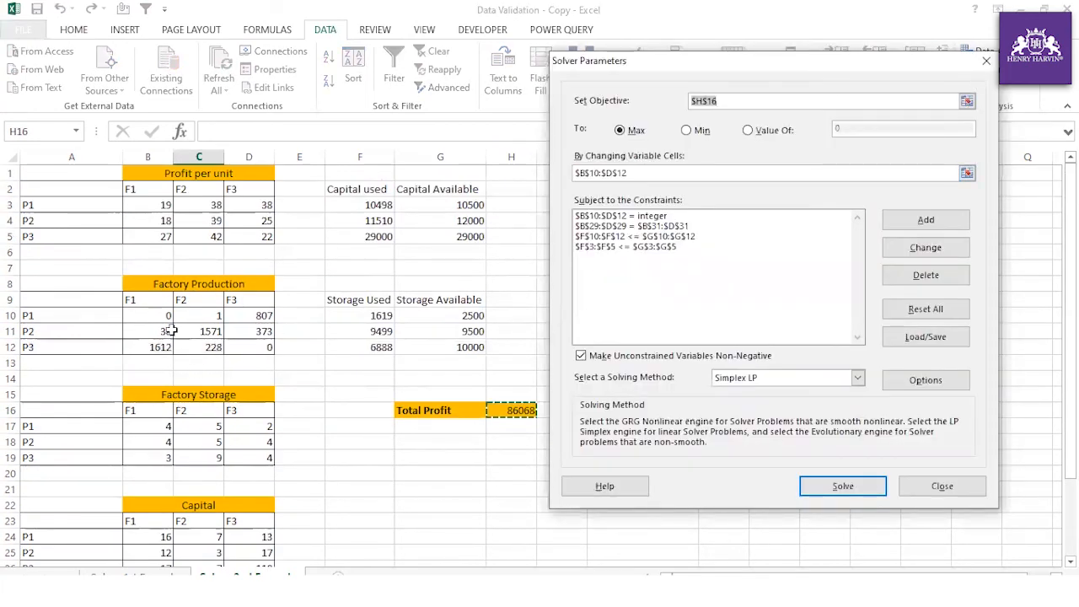
click(837, 490)
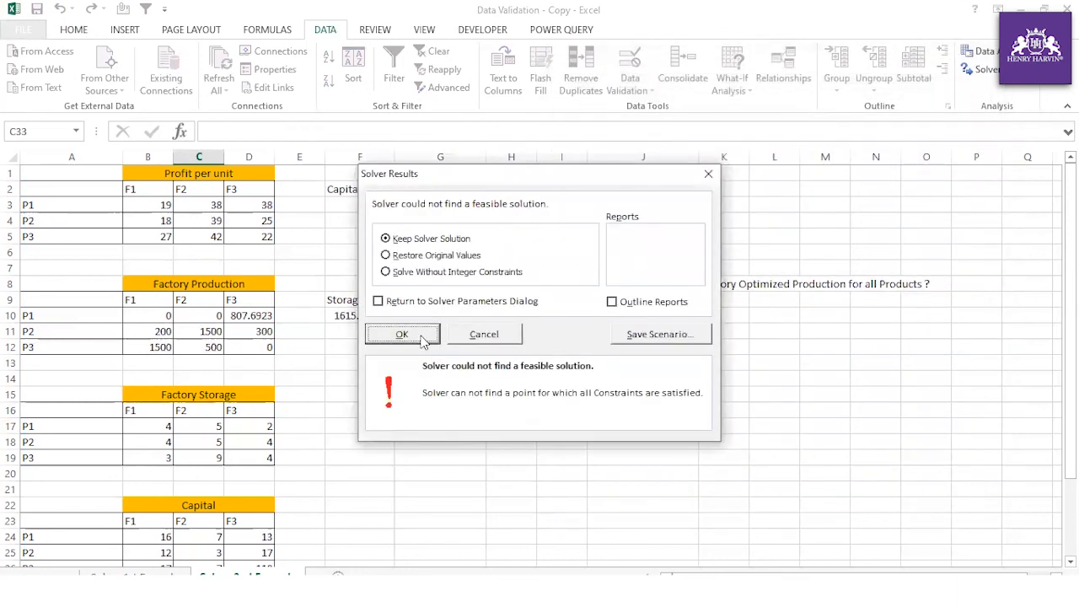
click(421, 337)
scroll(301, 445, down, 4)
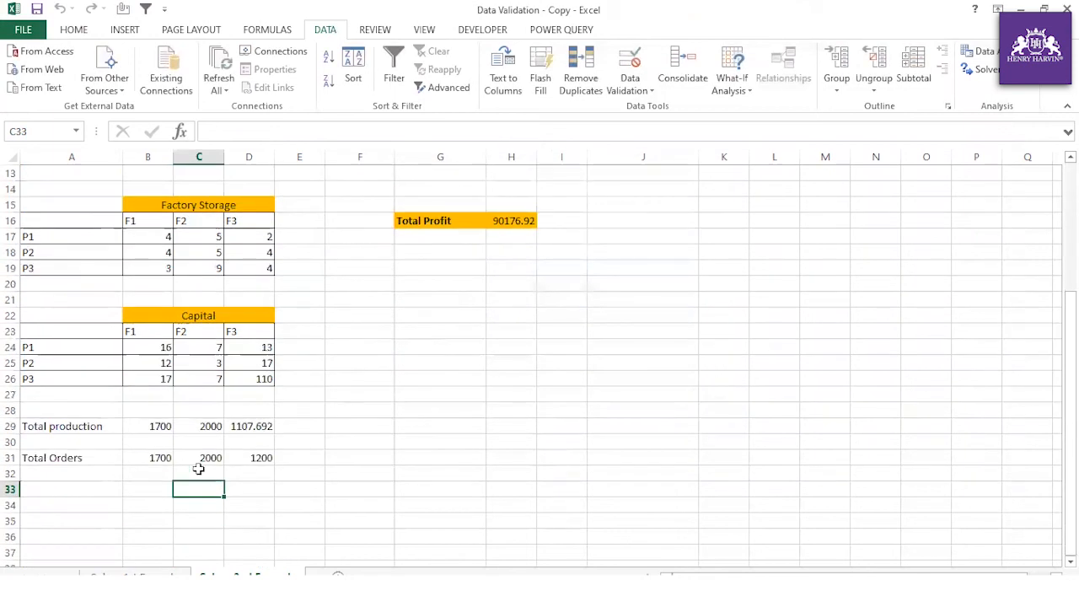
click(251, 428)
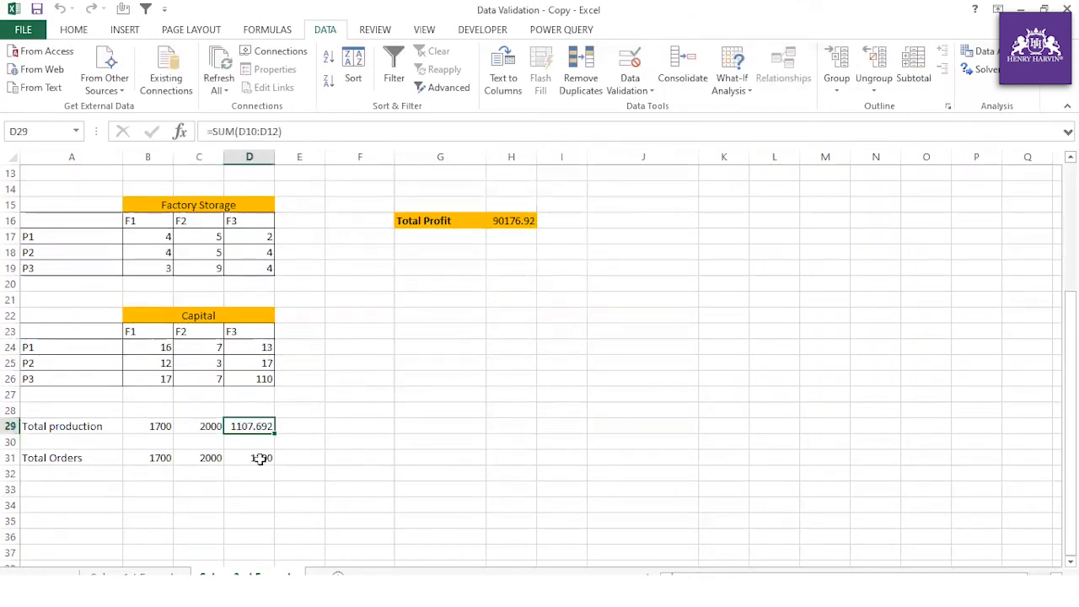
click(260, 457)
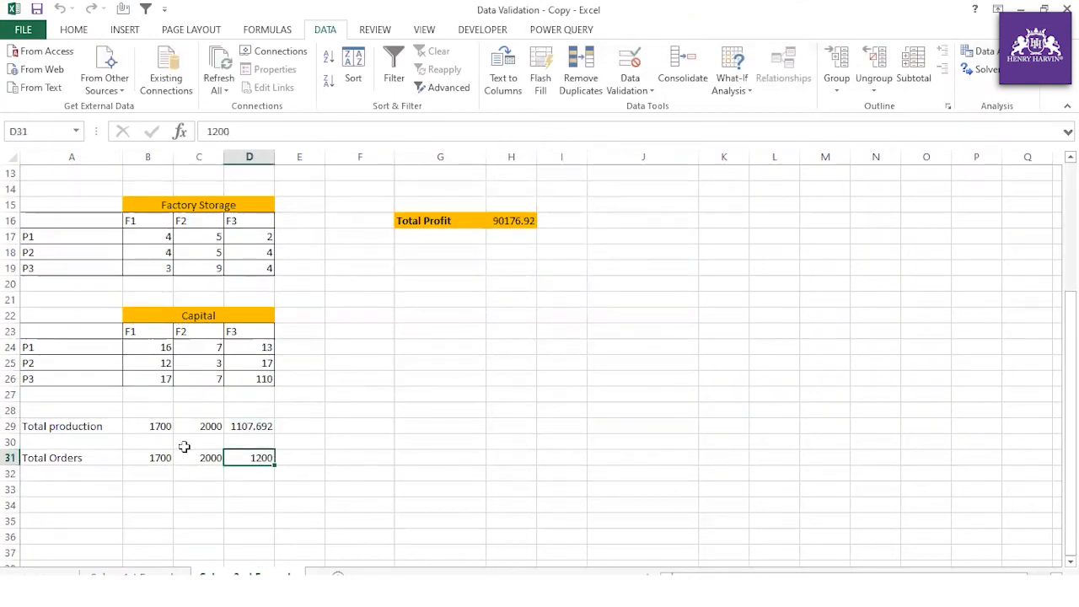
Try to add a Solver constraint requiring the Total production cells B29:D29 to be integers.
click(981, 69)
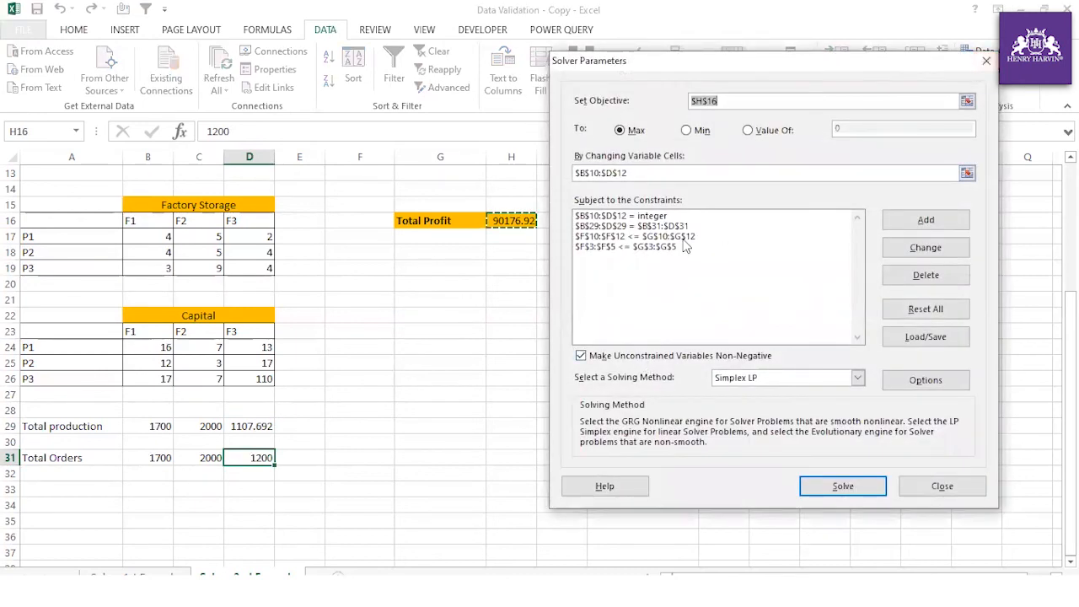
click(932, 221)
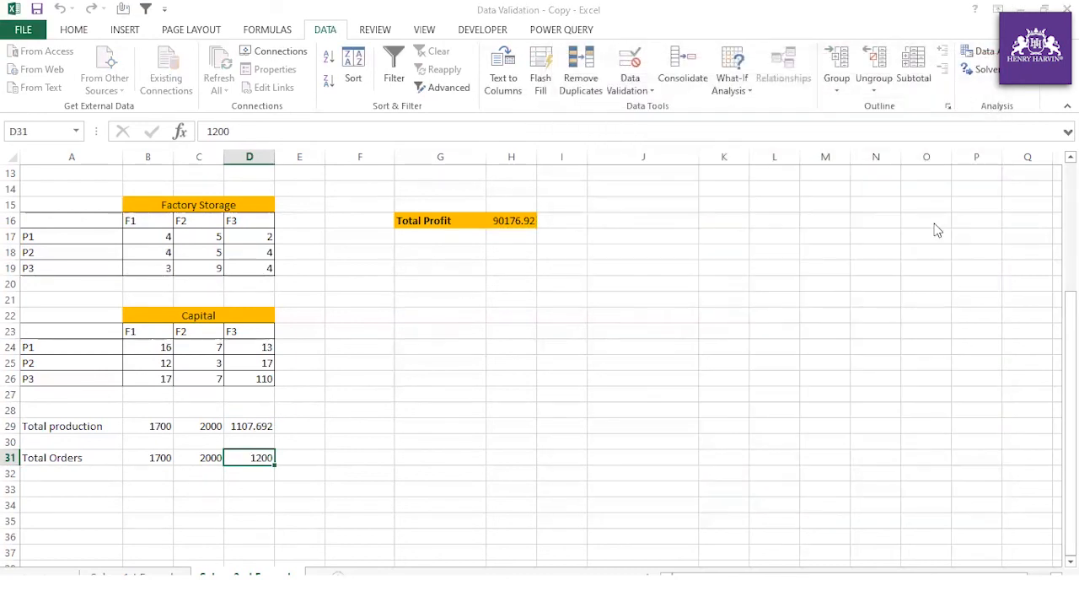
drag(159, 428, 260, 427)
click(792, 285)
click(768, 308)
click(792, 286)
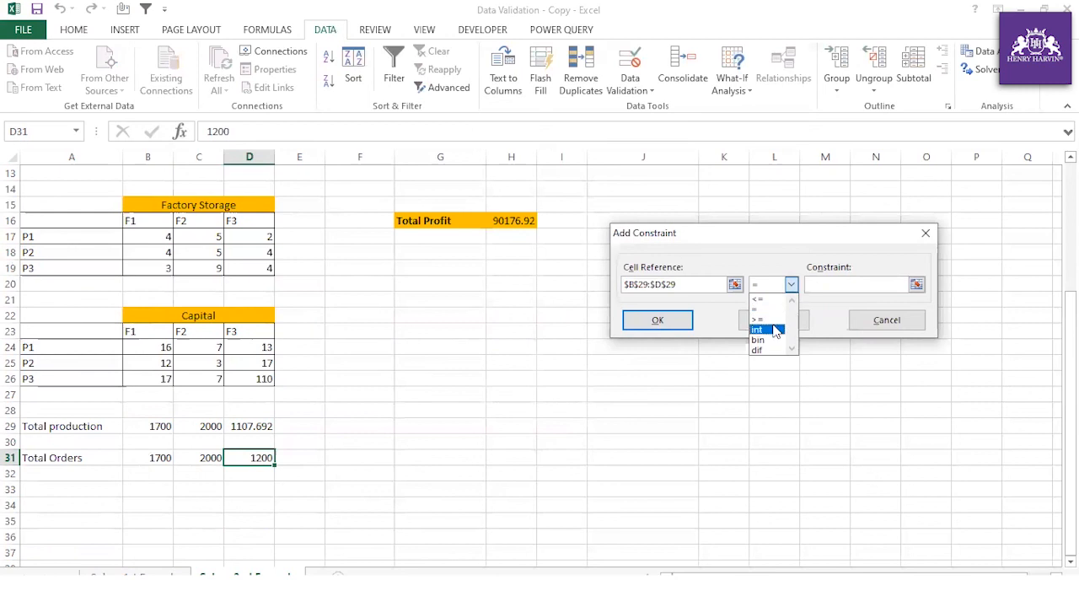
click(767, 330)
click(659, 321)
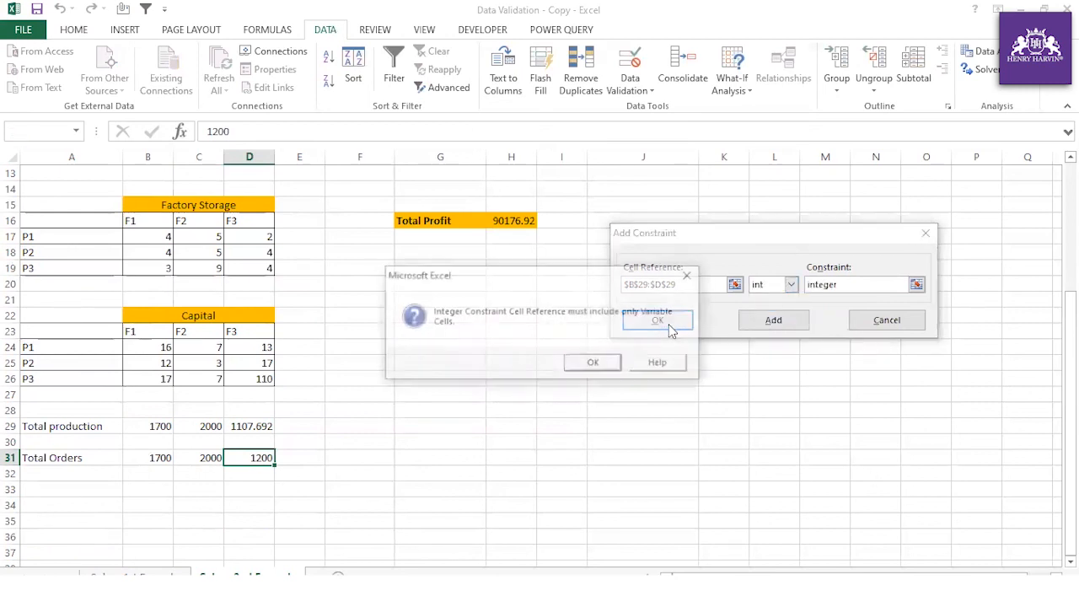
click(601, 361)
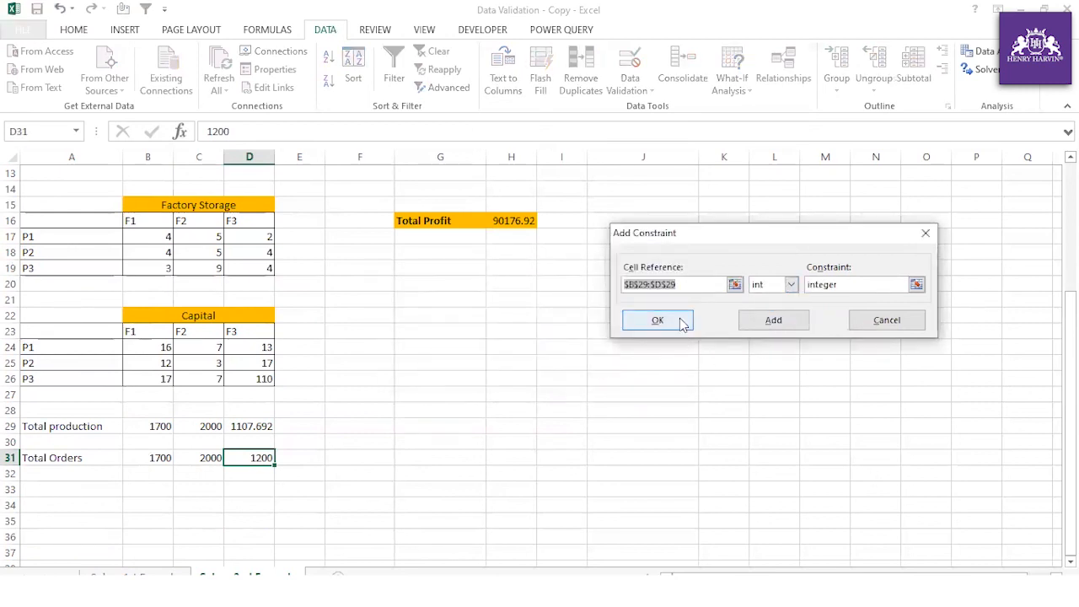
click(685, 285)
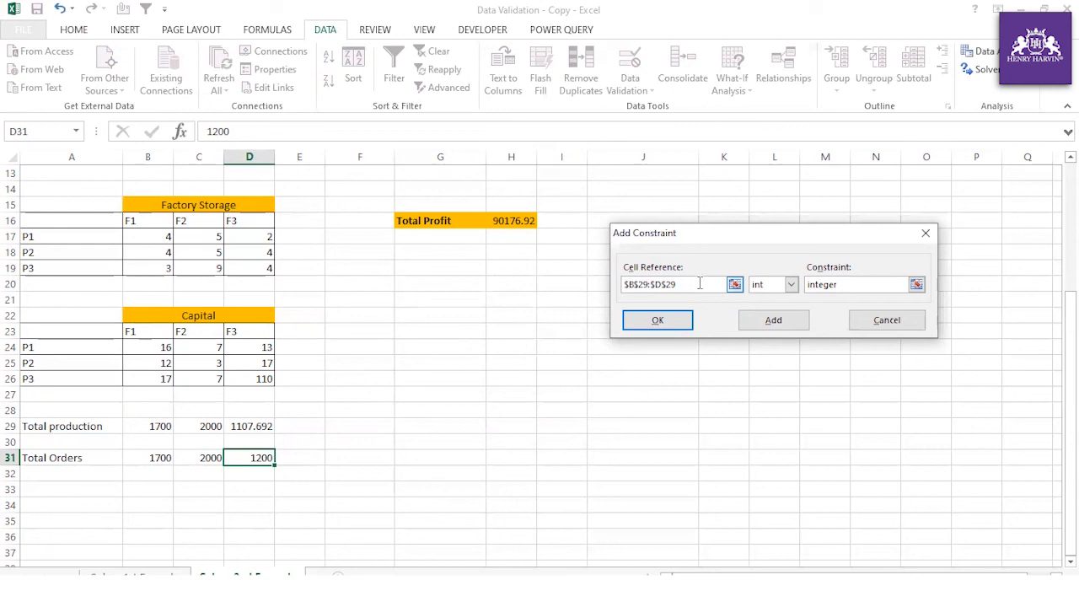
click(771, 320)
click(595, 364)
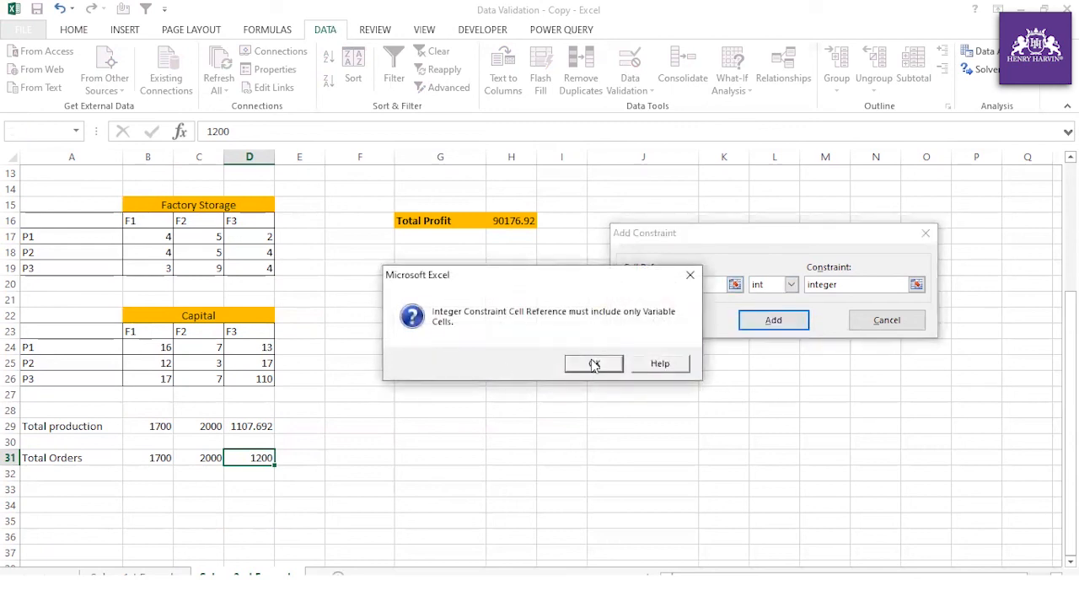
click(886, 319)
click(469, 379)
click(969, 491)
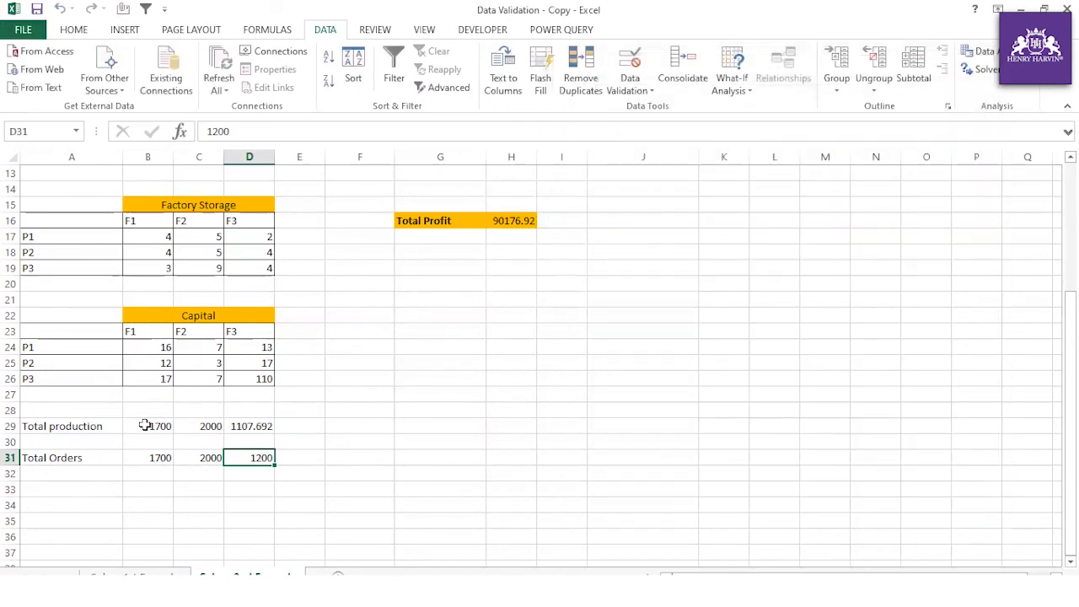
Check the Total production formulas in B29:D29.
click(149, 427)
click(210, 426)
click(257, 424)
click(208, 428)
key(Left)
click(215, 427)
click(253, 427)
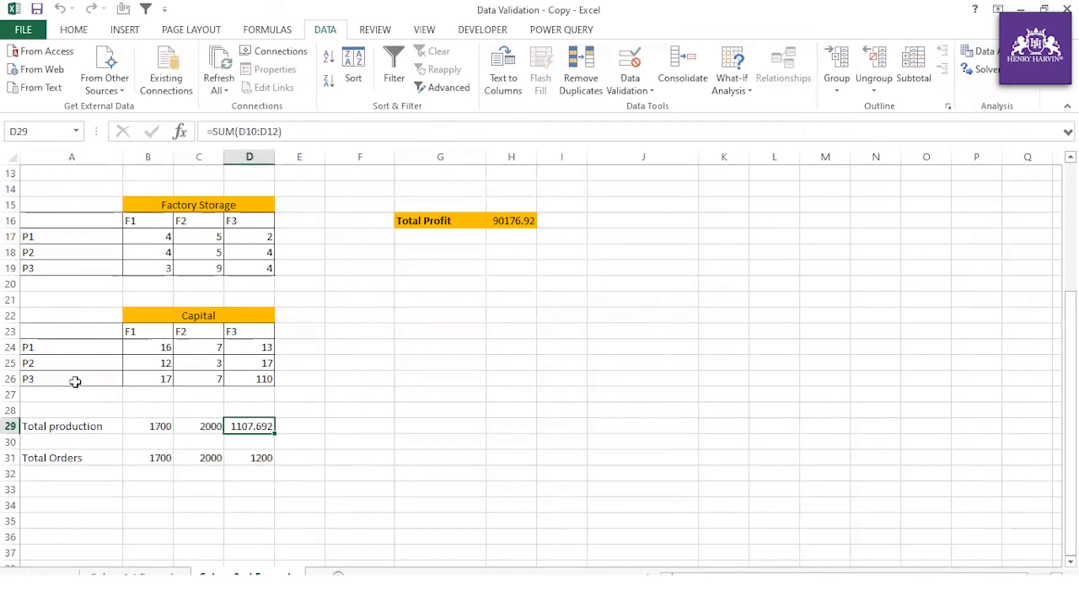
Set the Solver objective to the Total Profit cell H16.
click(974, 70)
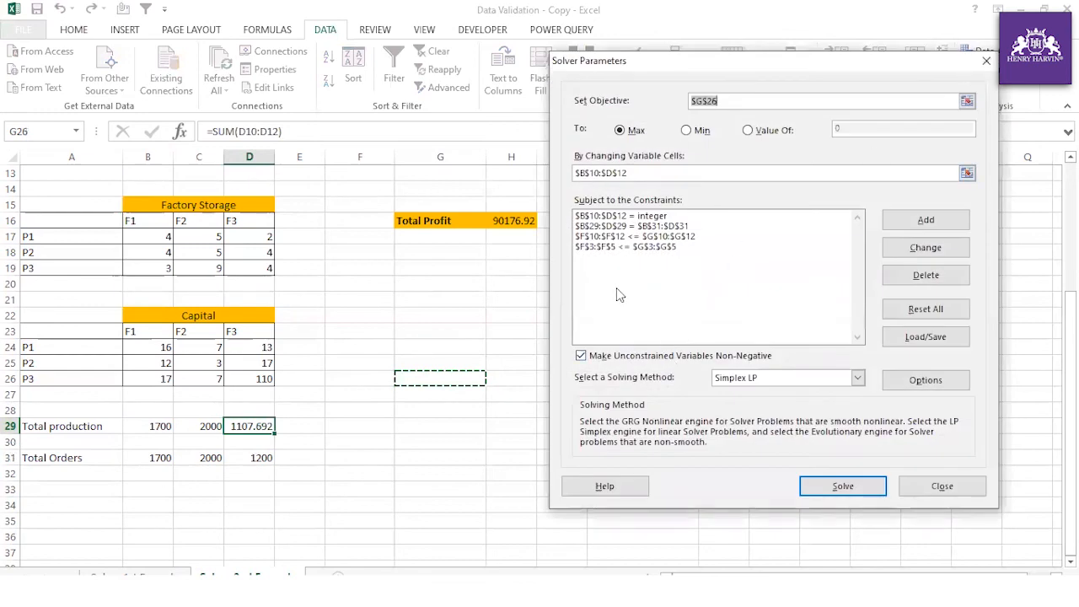
click(728, 99)
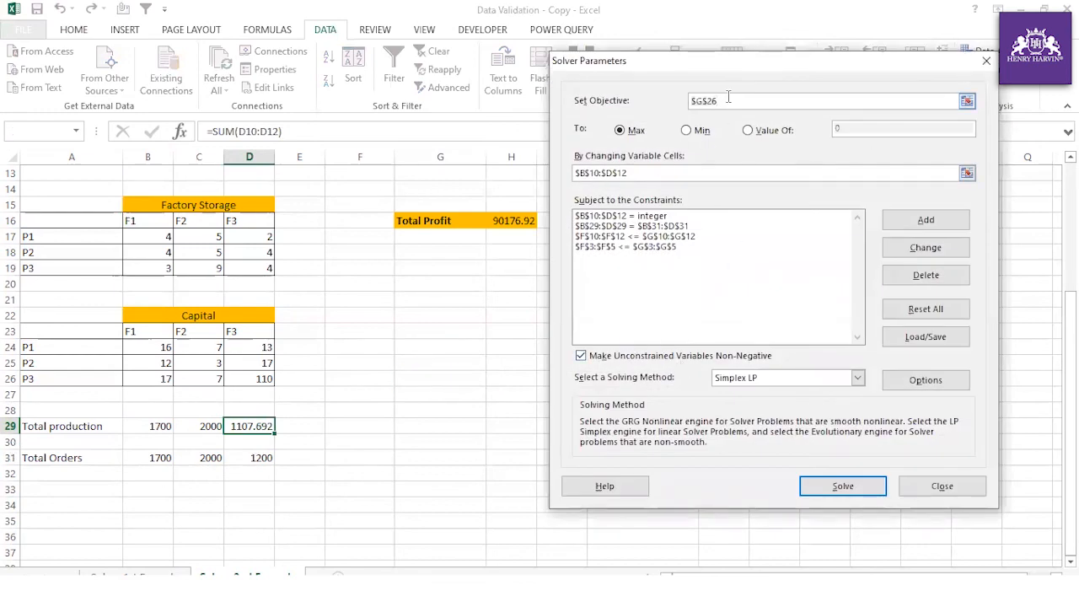
drag(728, 100, 667, 102)
key(BackSpace)
click(519, 223)
Retry adding an integer constraint on B29:D29 from the open Solver parameters, and cancel the entry.
click(898, 224)
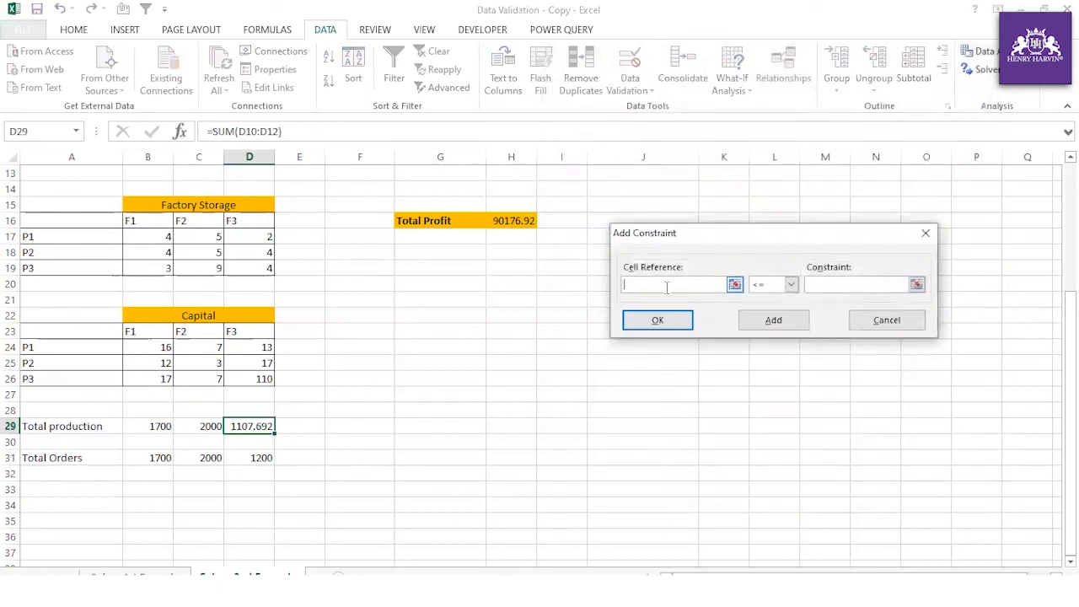
drag(165, 426, 249, 426)
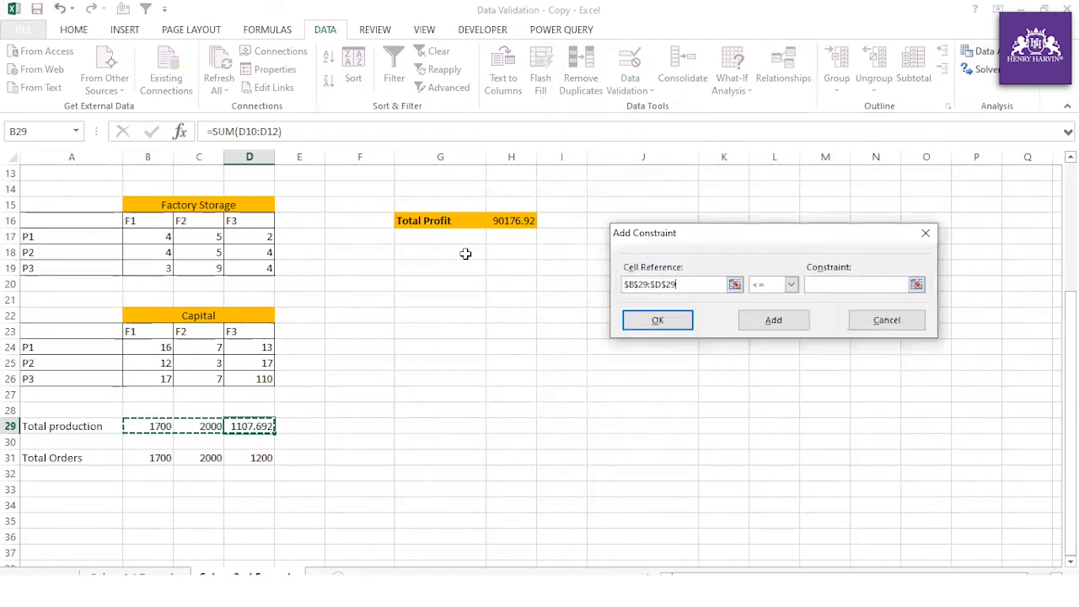
click(791, 284)
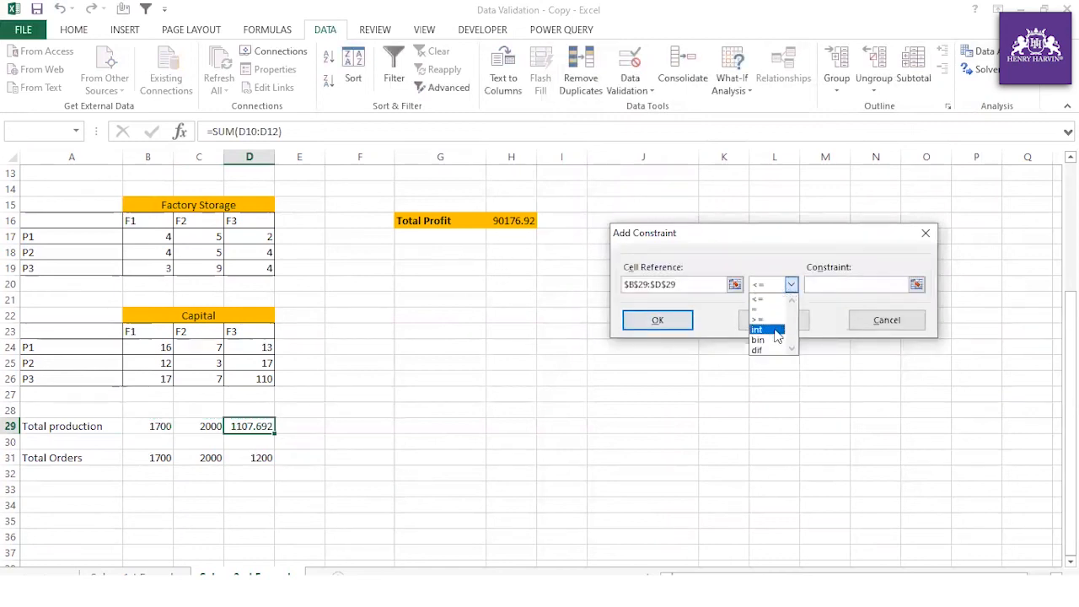
click(775, 331)
click(657, 324)
click(585, 366)
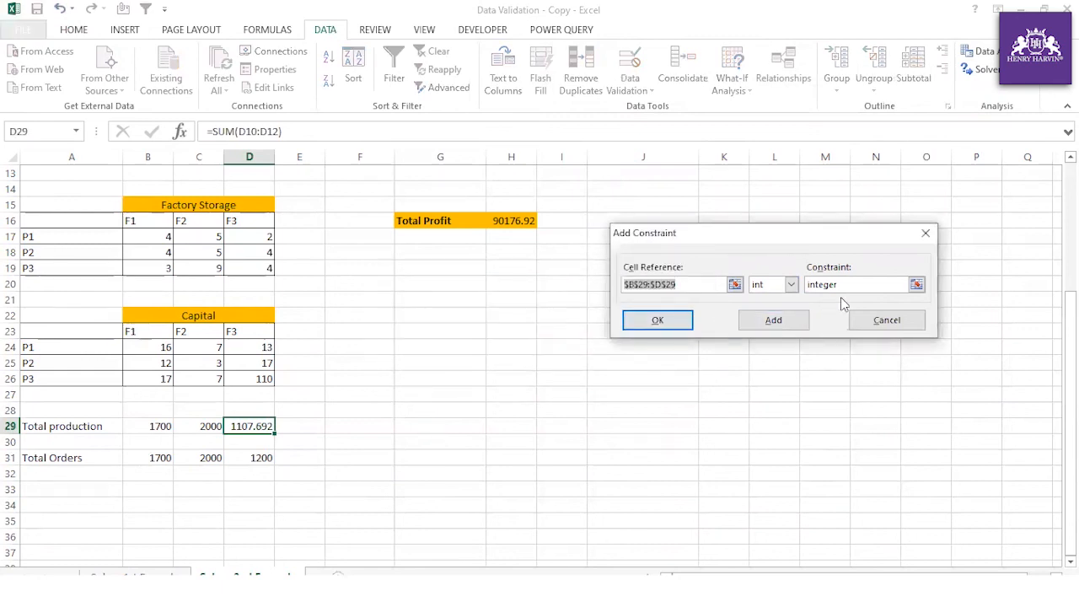
click(901, 328)
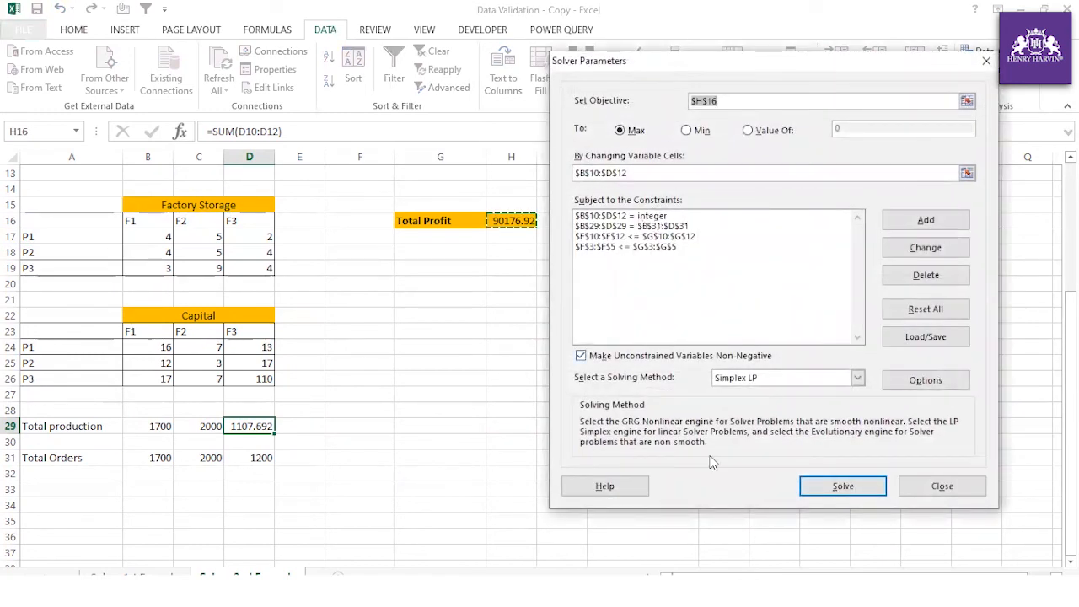
Solve the model again with Simplex LP, keep the Solver solution, and check the order in D31.
click(829, 490)
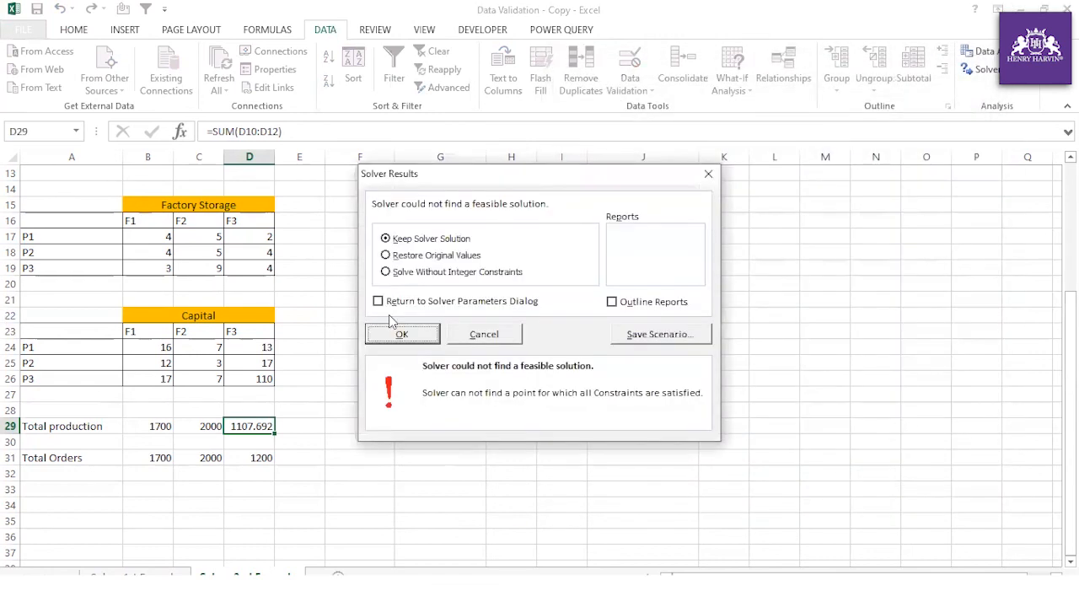
click(420, 339)
click(328, 458)
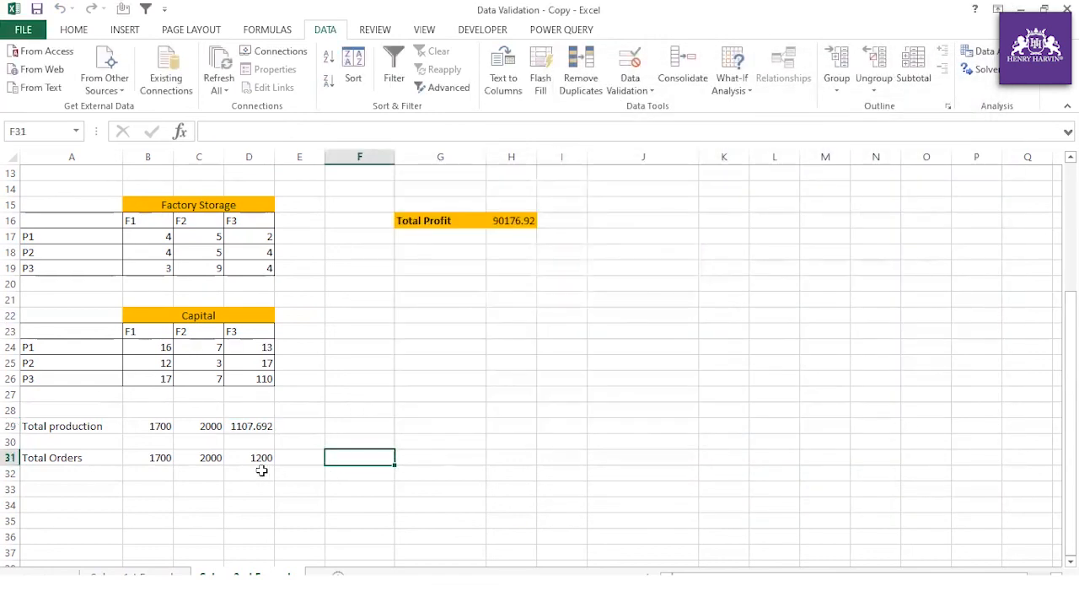
click(255, 459)
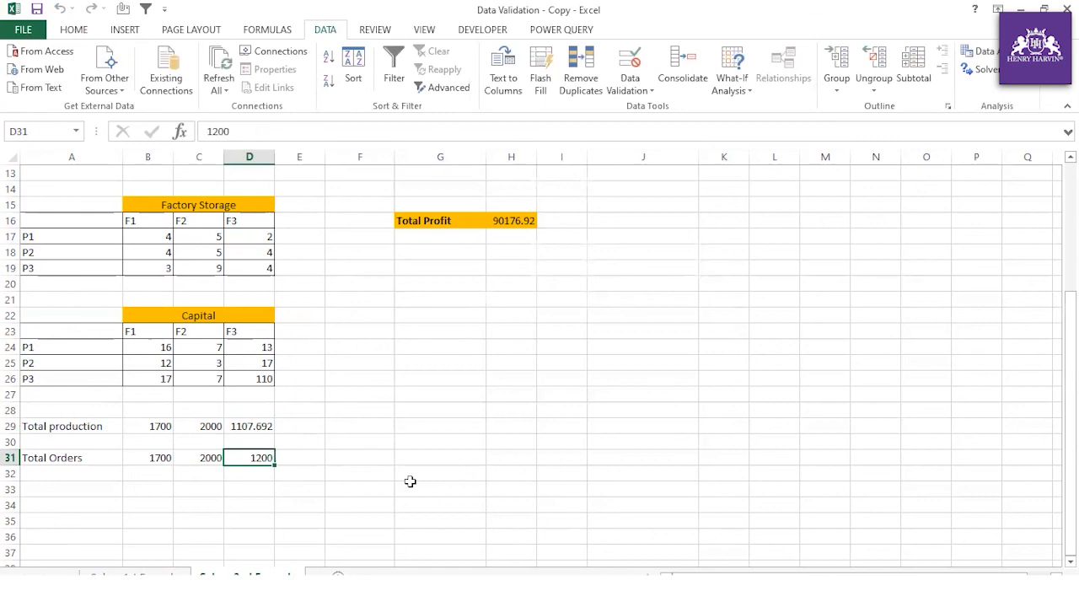
Set the Total Orders in B31:D31 to 1650, 1700 and 1180.
click(157, 455)
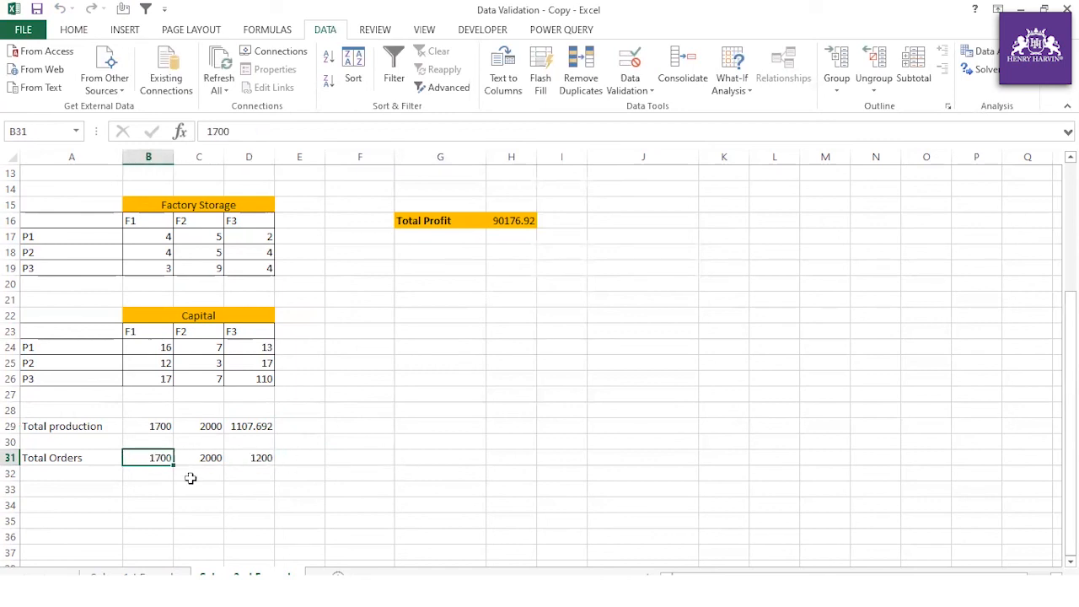
text(1)
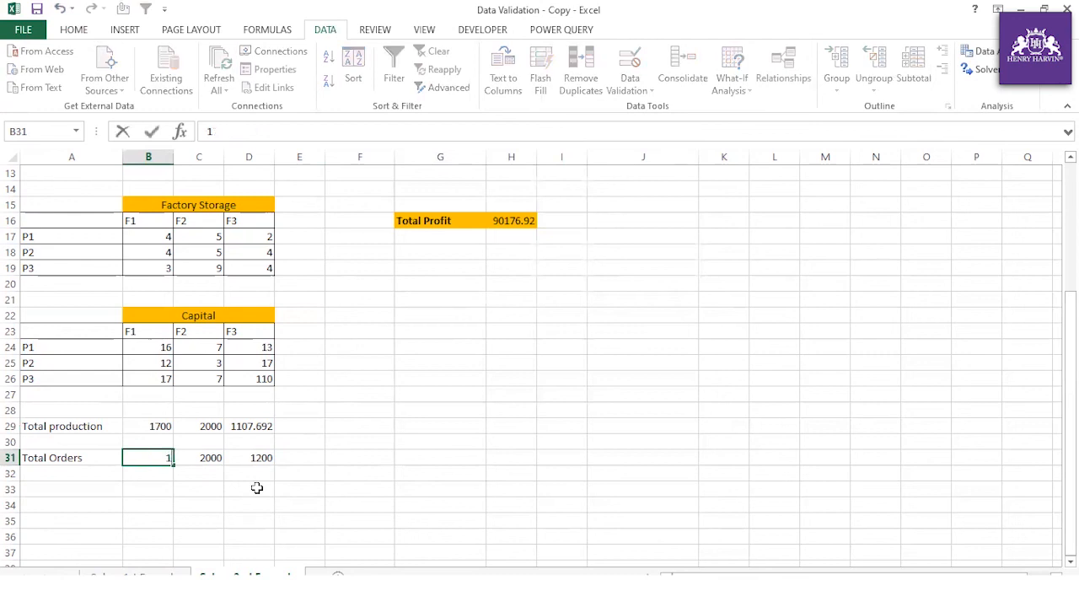
text(650)
key(Return)
click(265, 503)
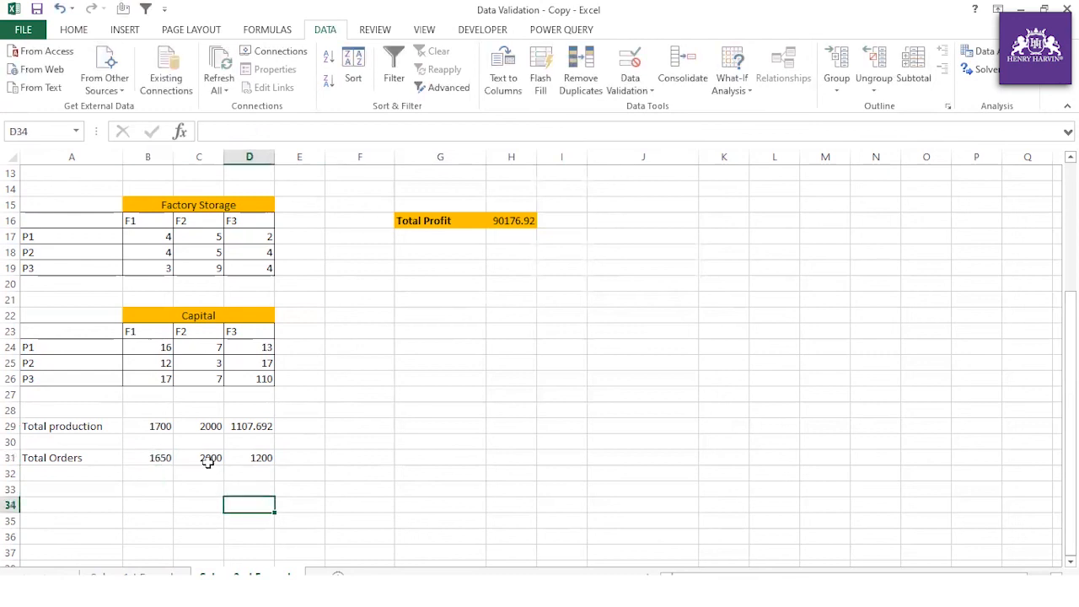
click(209, 459)
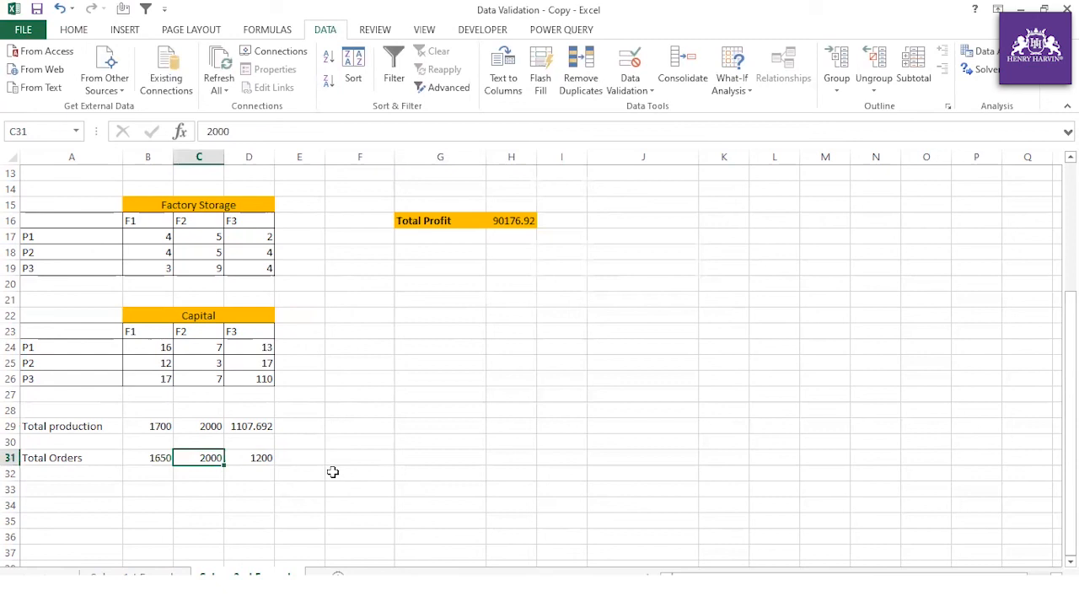
text(1700)
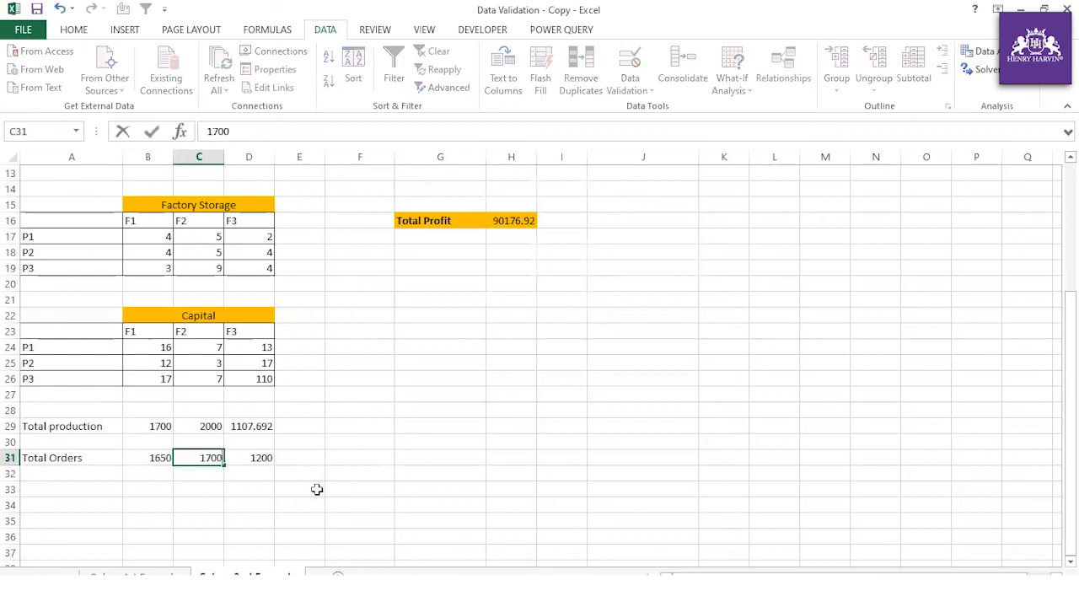
click(314, 489)
click(261, 458)
text(118)
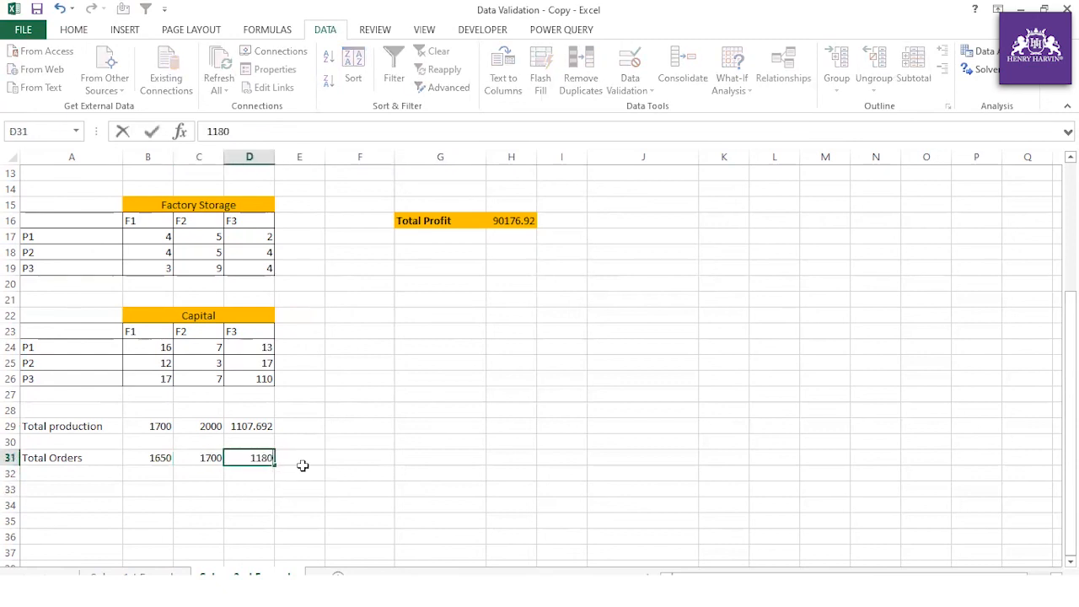
text(0)
click(348, 455)
Run Solver on the reduced orders and keep the Solver solution.
click(981, 69)
click(805, 485)
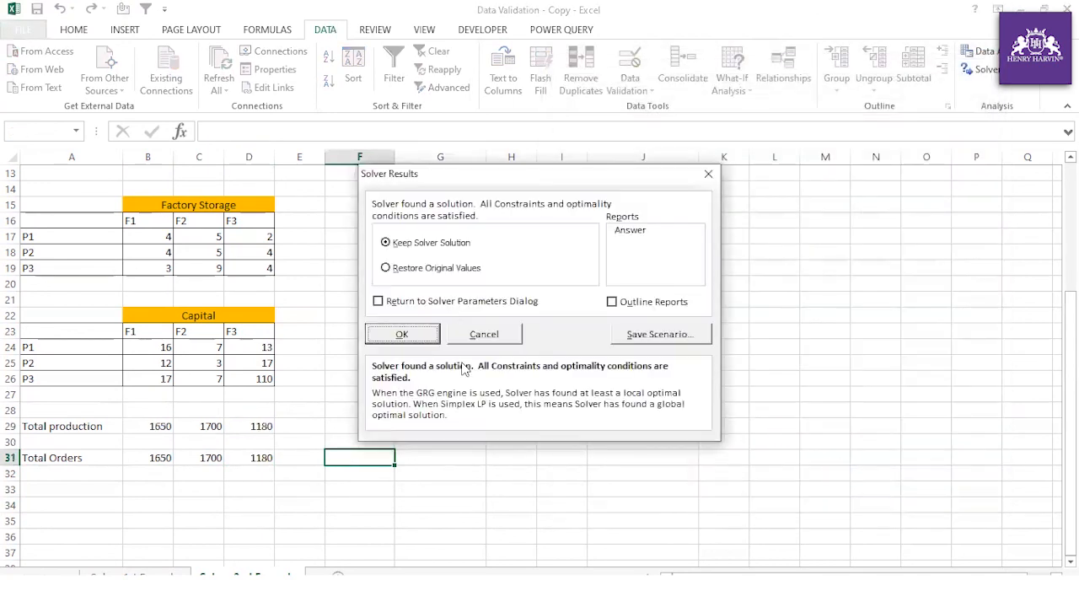
click(418, 338)
Review the Total Orders in B31:D31 and the optimized Factory Production quantities in B10:D12.
drag(149, 458, 262, 460)
scroll(299, 401, up, 2)
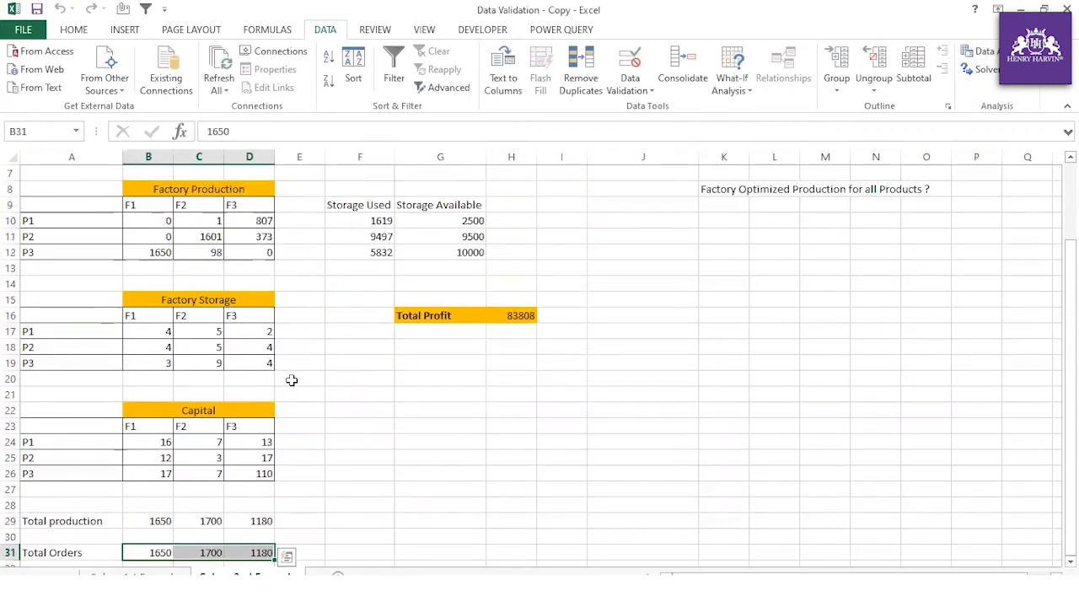
scroll(215, 259, up, 1)
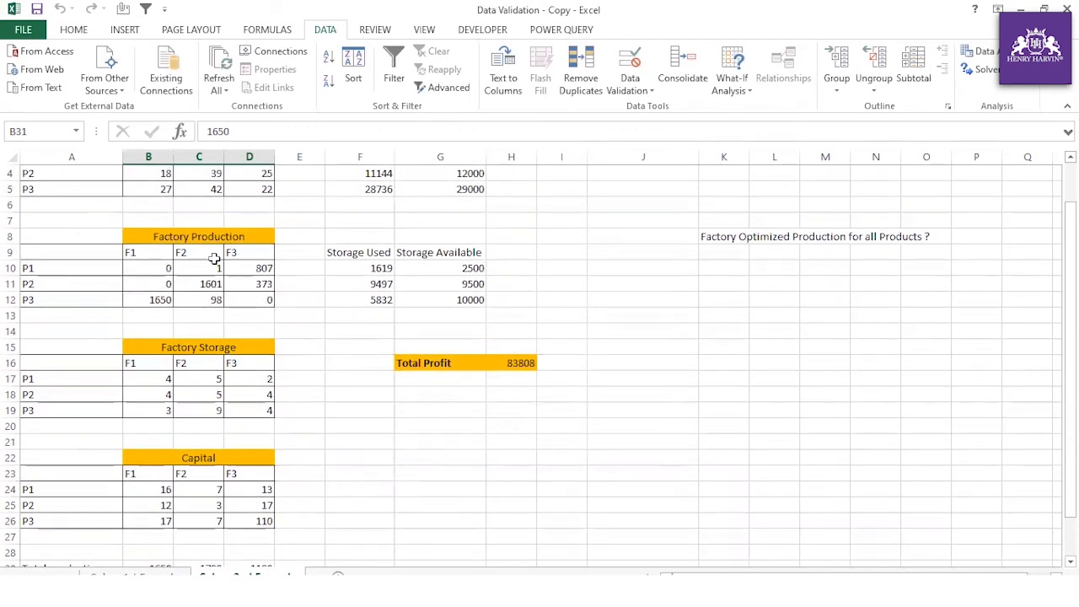
drag(157, 268, 266, 300)
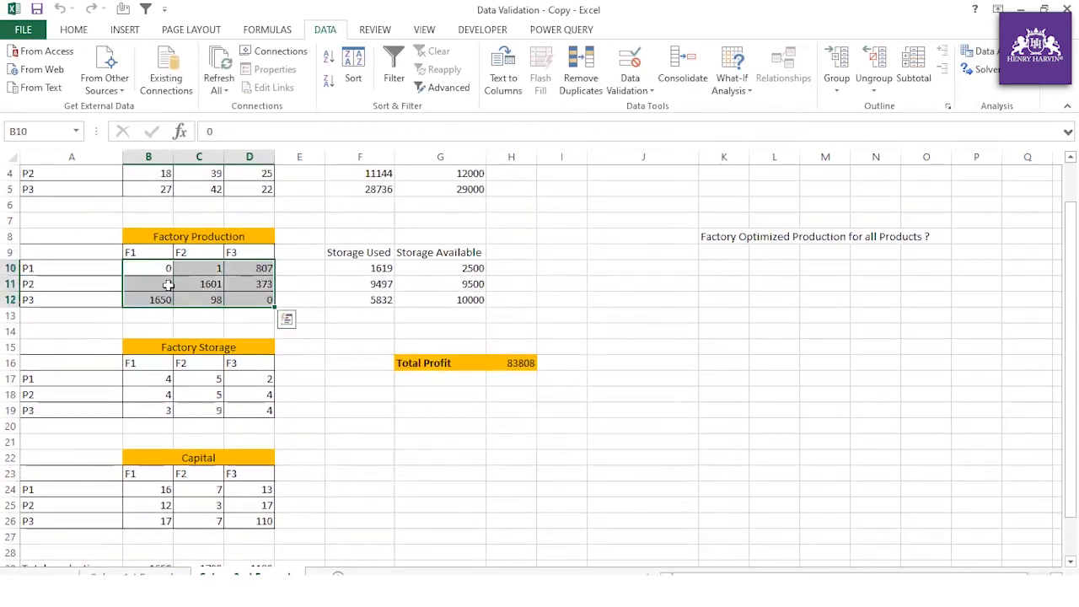
Compare the Total production in B29:D29 with the Total Orders and the Factory Production quantities.
drag(162, 270, 160, 279)
click(359, 346)
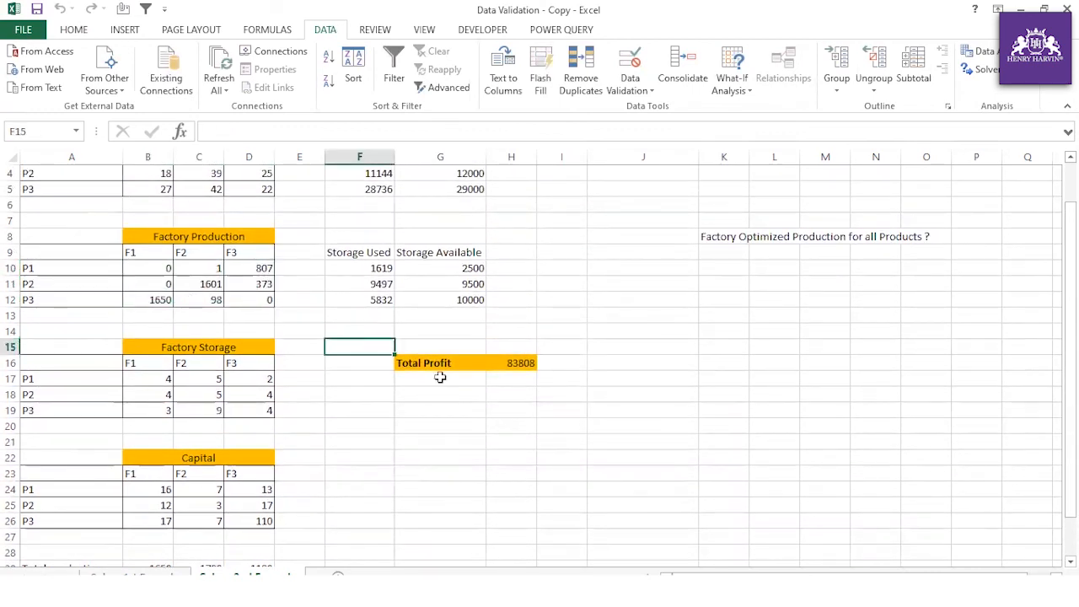
scroll(366, 417, down, 2)
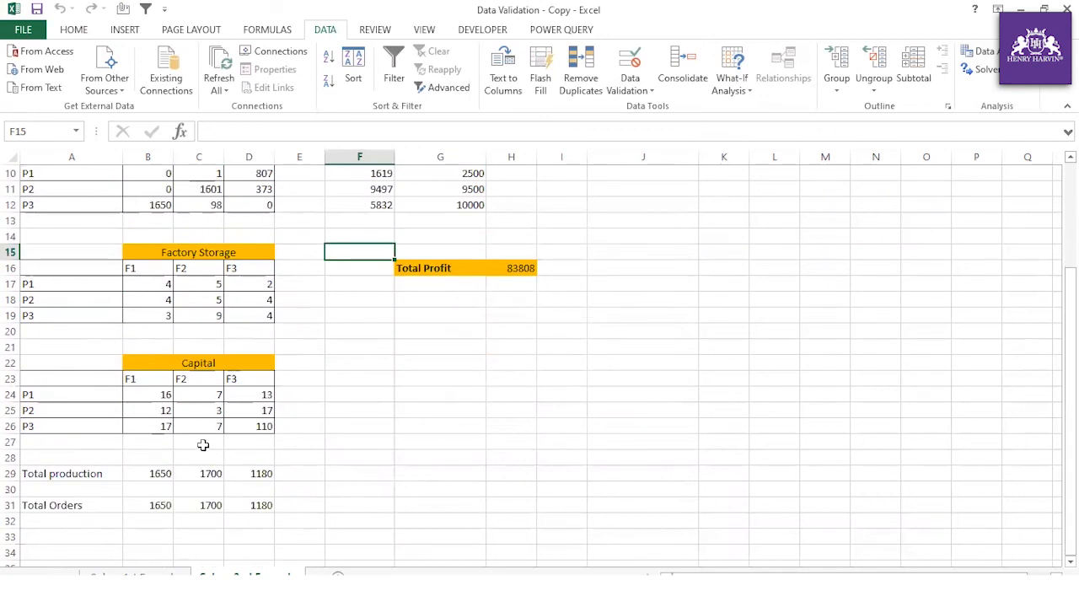
drag(154, 473, 260, 473)
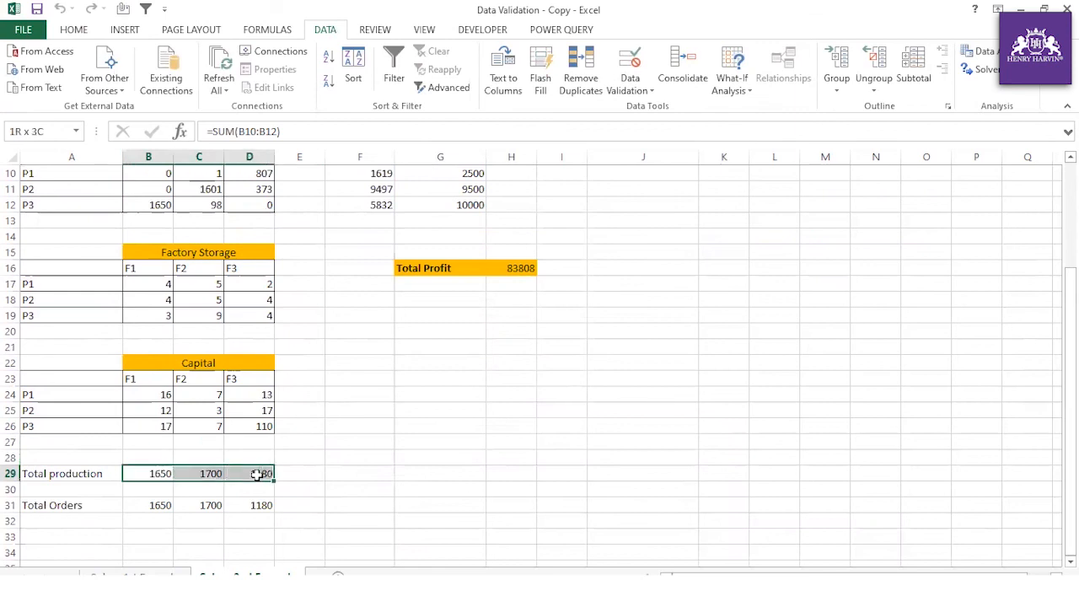
scroll(361, 386, up, 3)
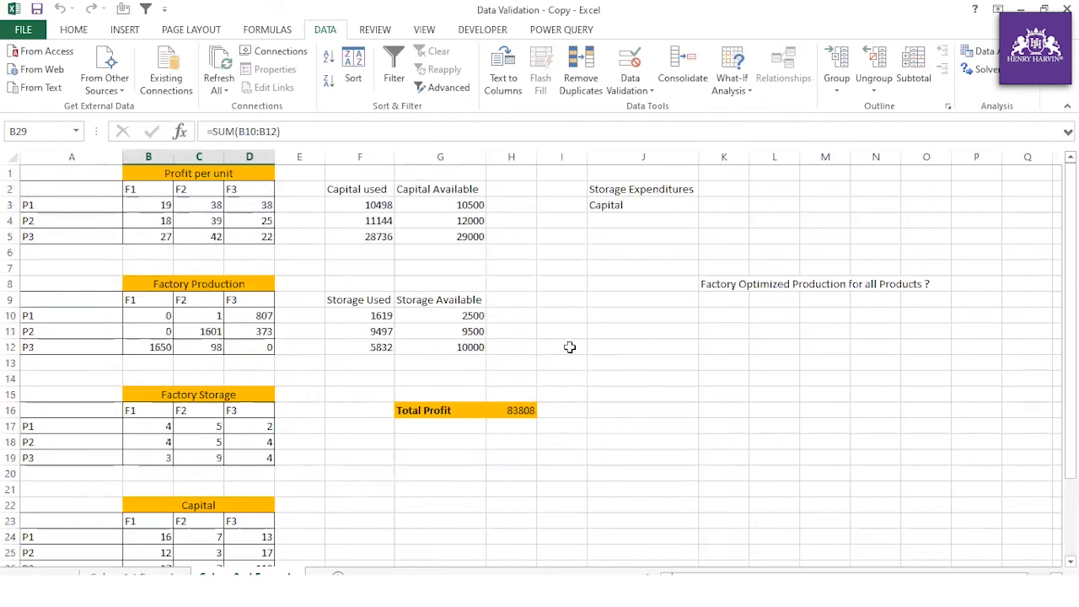
scroll(363, 381, down, 3)
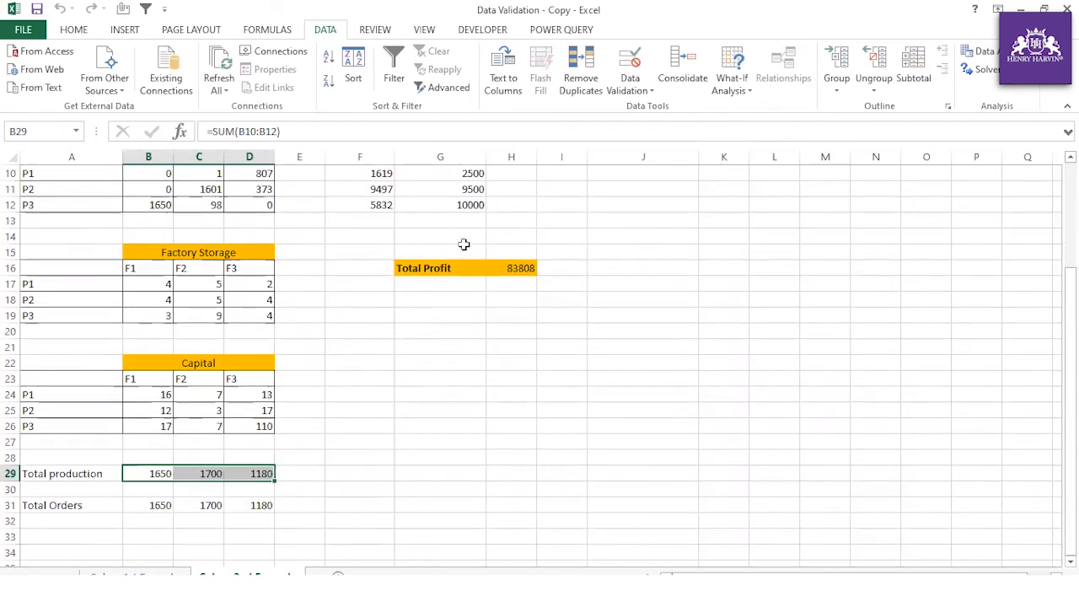
scroll(458, 375, up, 3)
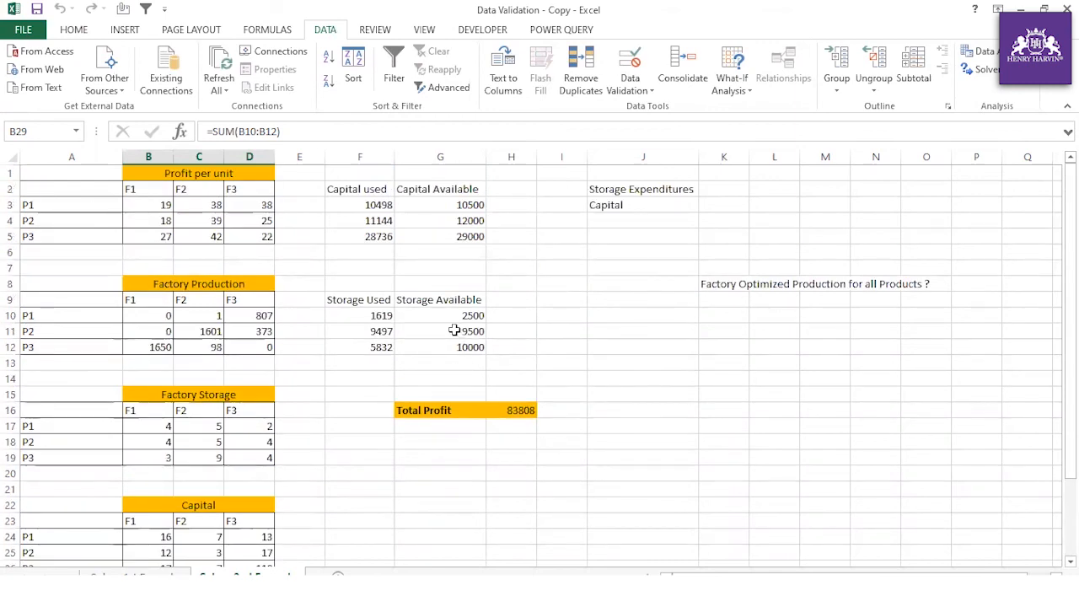
scroll(393, 369, down, 2)
scroll(392, 420, down, 2)
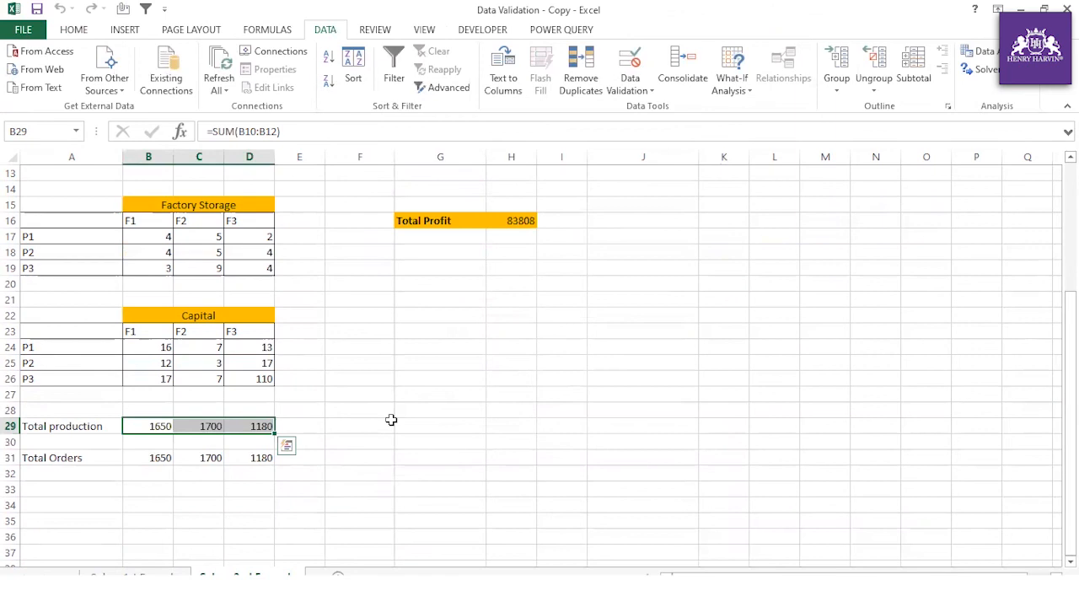
scroll(391, 420, up, 4)
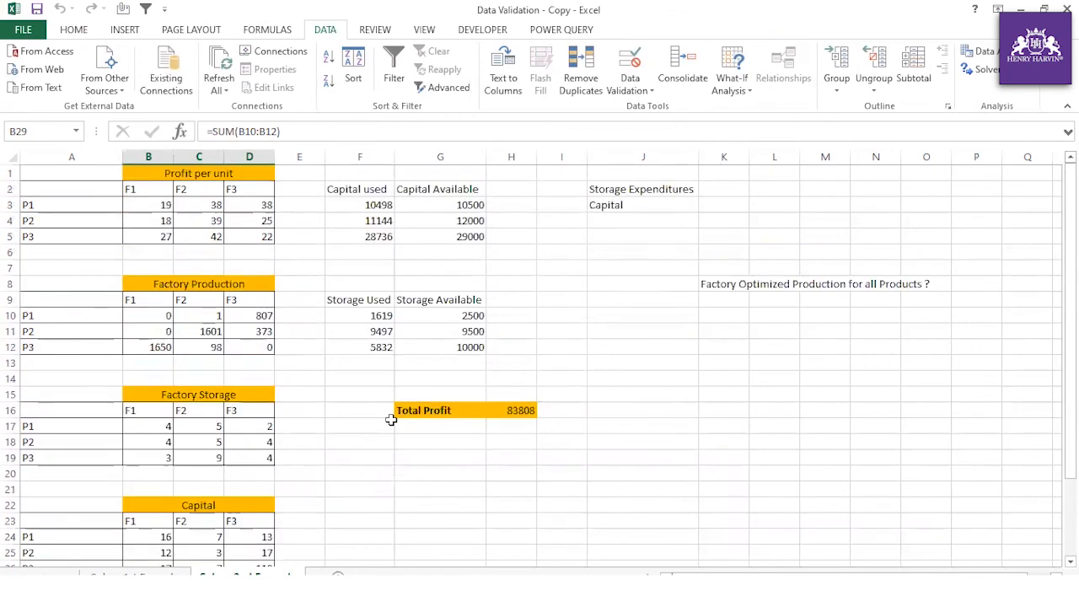
scroll(386, 451, down, 2)
click(396, 442)
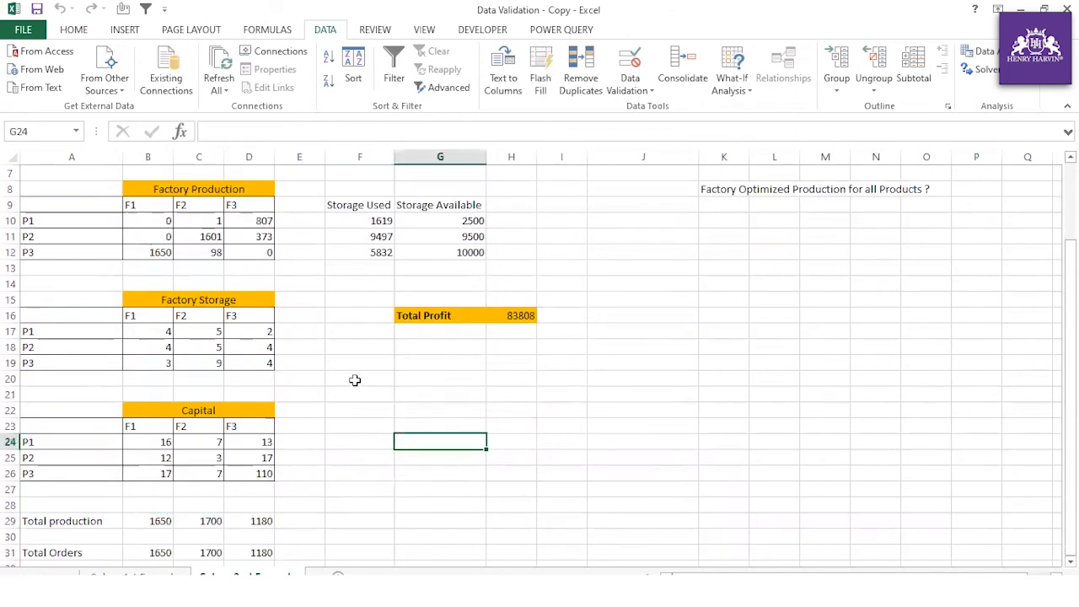
scroll(321, 371, down, 2)
scroll(371, 321, up, 4)
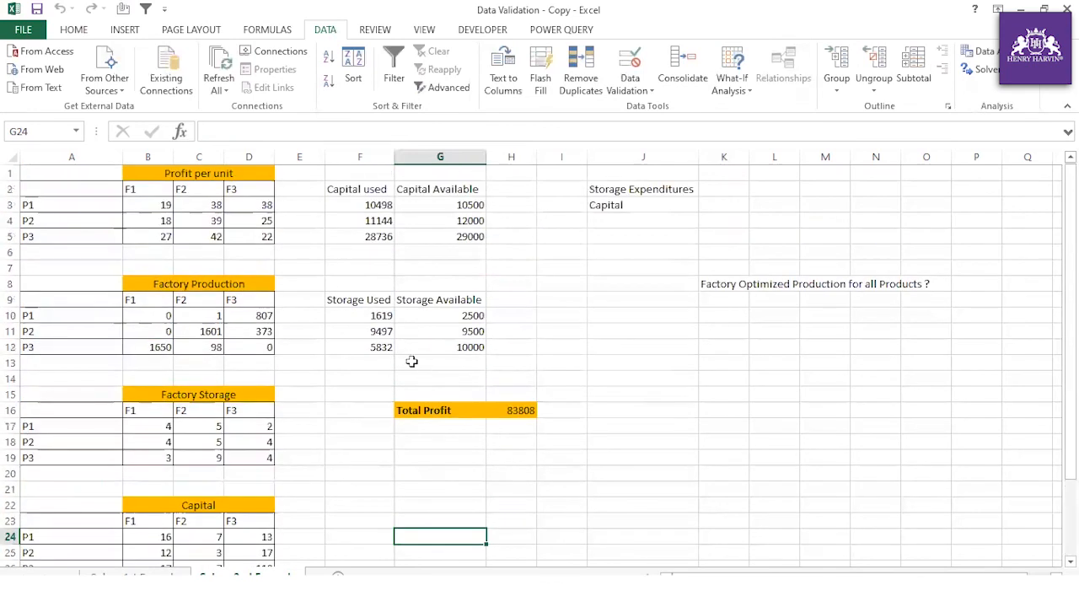
Check the Total Profit in H16, the Factory Production in B10:D12 and each factory's Total production in row 29.
click(511, 411)
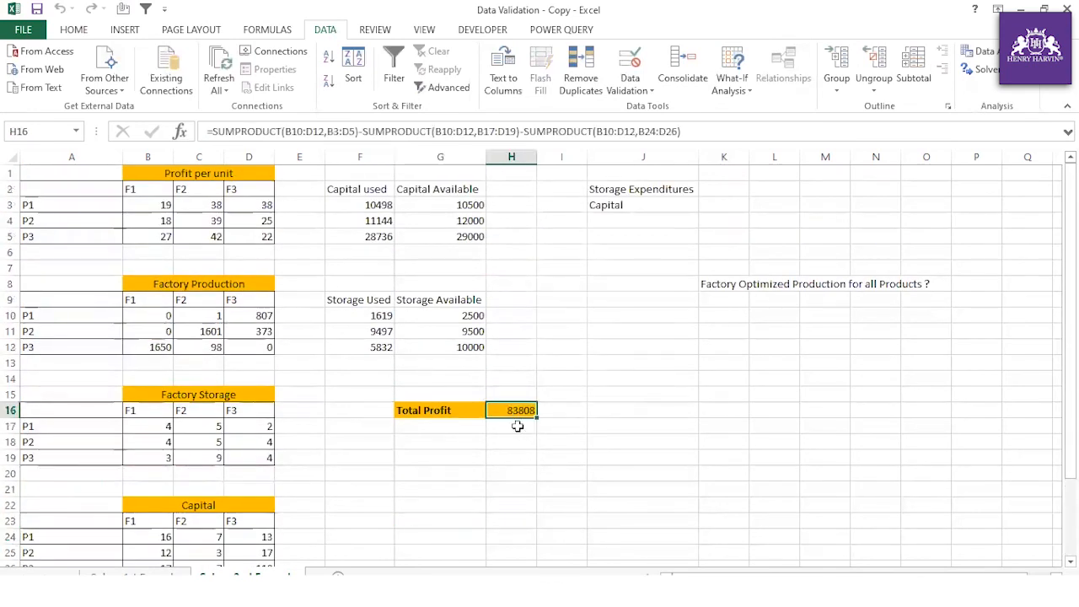
drag(149, 315, 257, 345)
scroll(211, 413, down, 4)
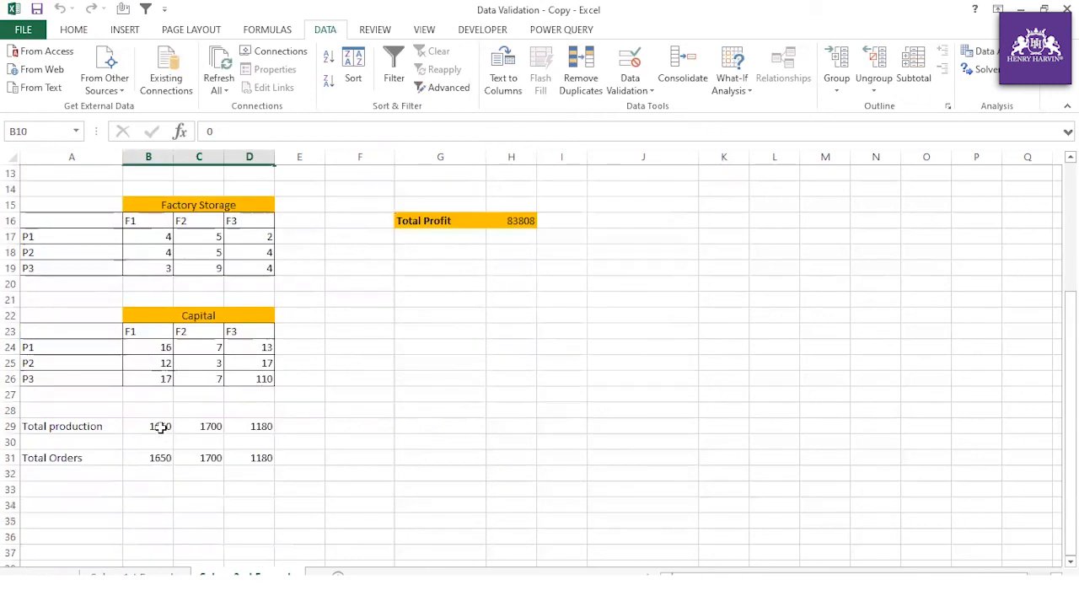
scroll(268, 417, up, 2)
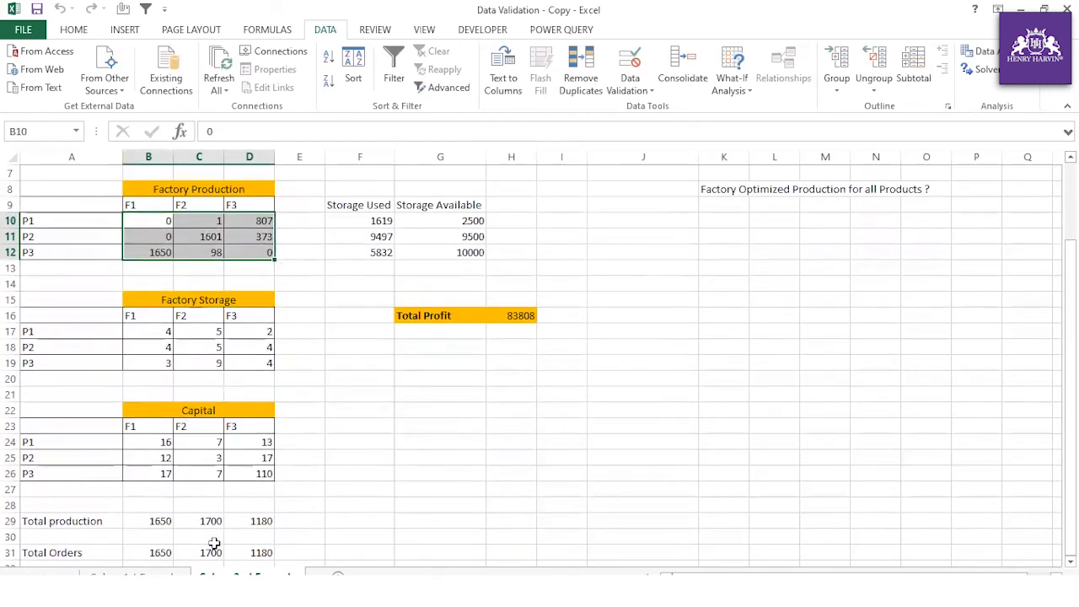
drag(213, 222, 258, 247)
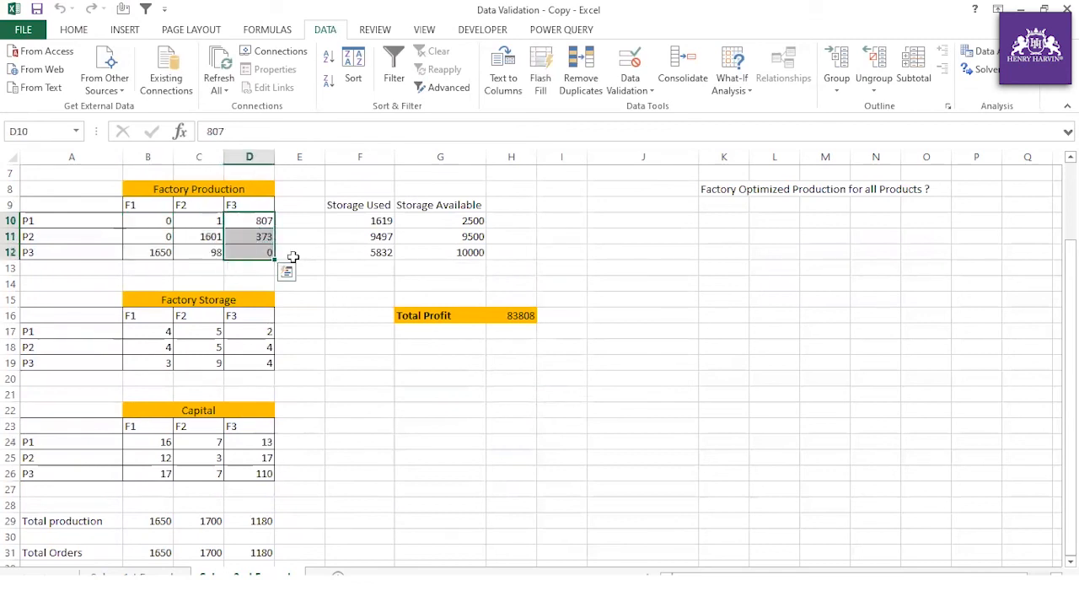
click(264, 521)
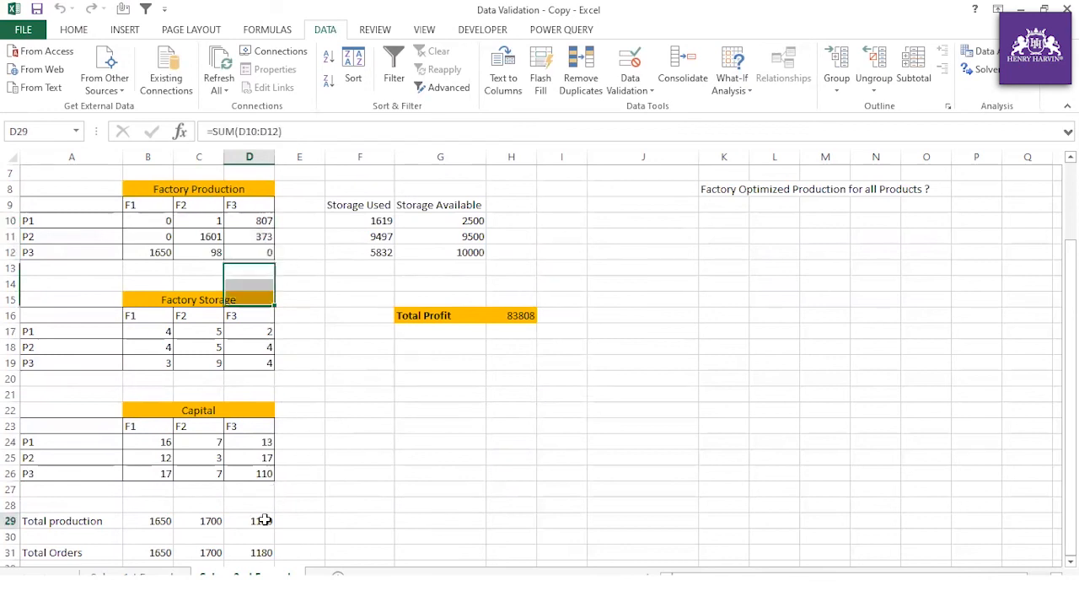
click(209, 521)
click(158, 520)
click(308, 458)
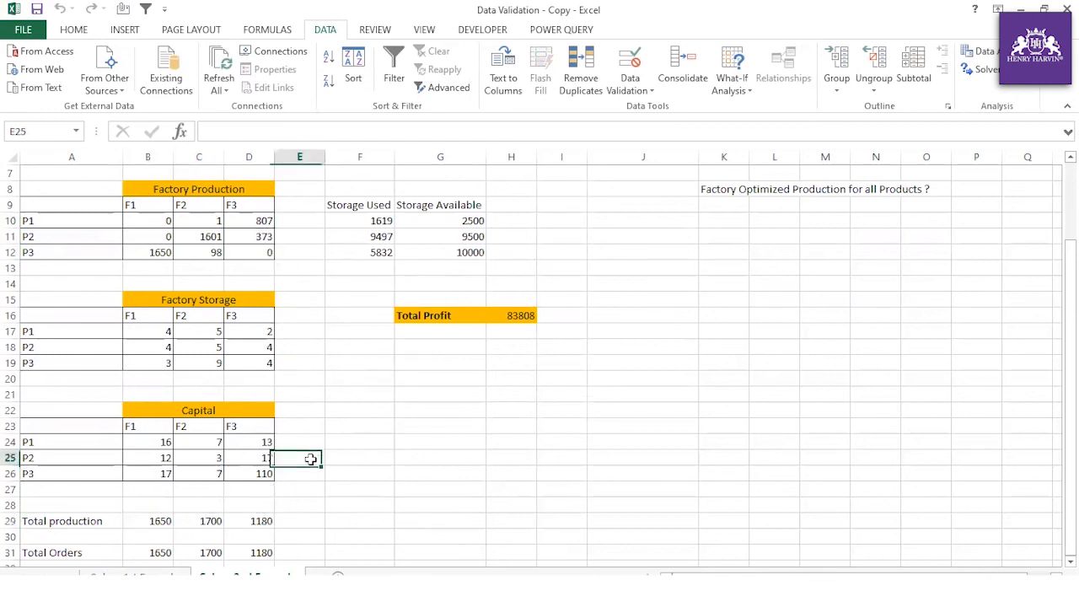
On the first Solver example sheet, review the Total Overall Profit, the product quantities, the profit per unit and the total limit.
click(132, 575)
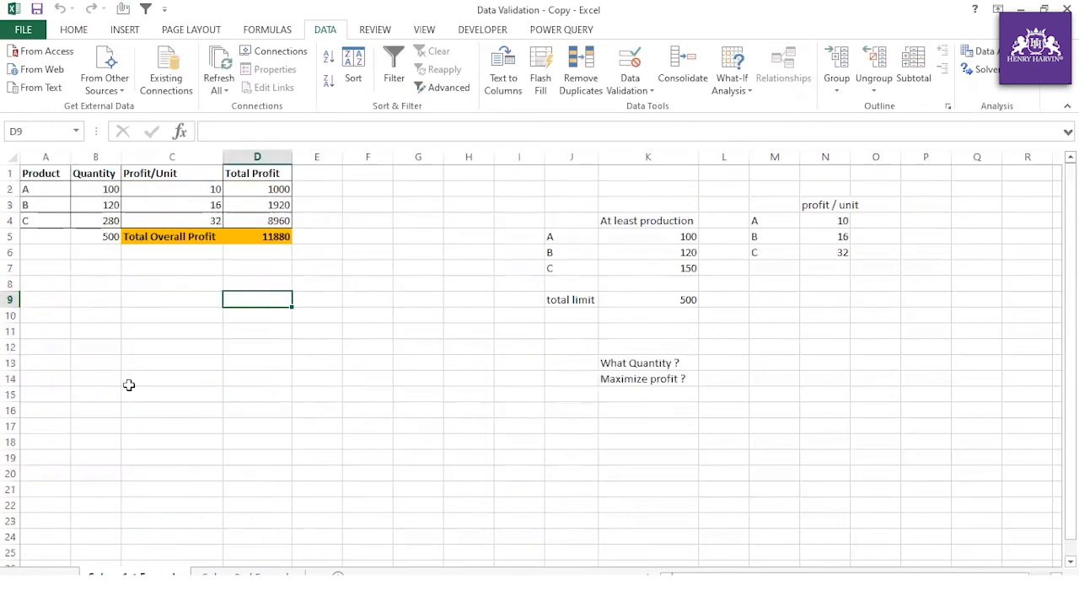
click(278, 235)
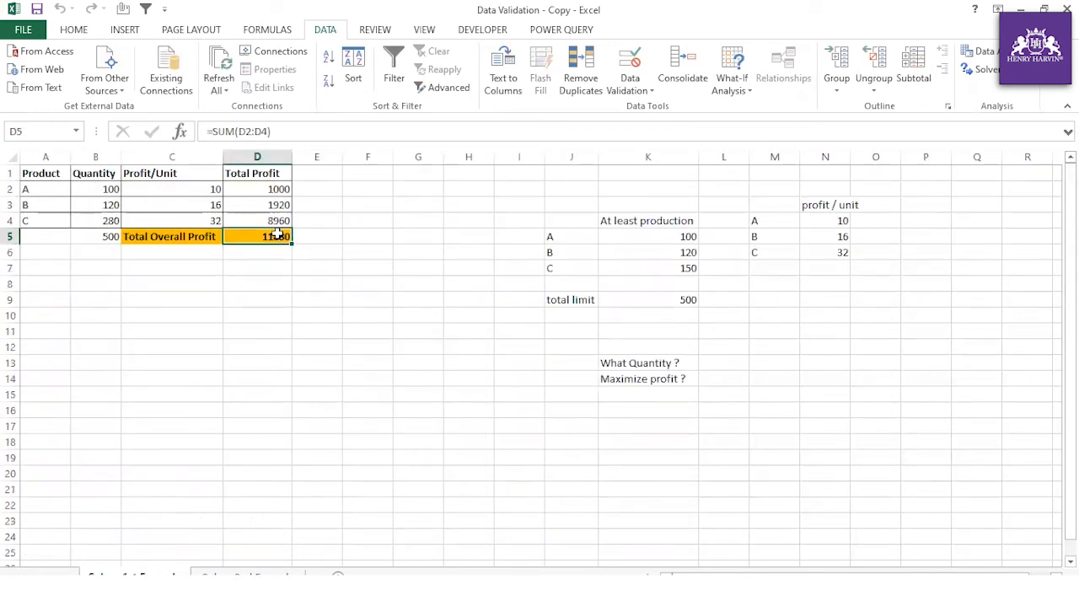
drag(111, 189, 112, 223)
drag(190, 190, 191, 218)
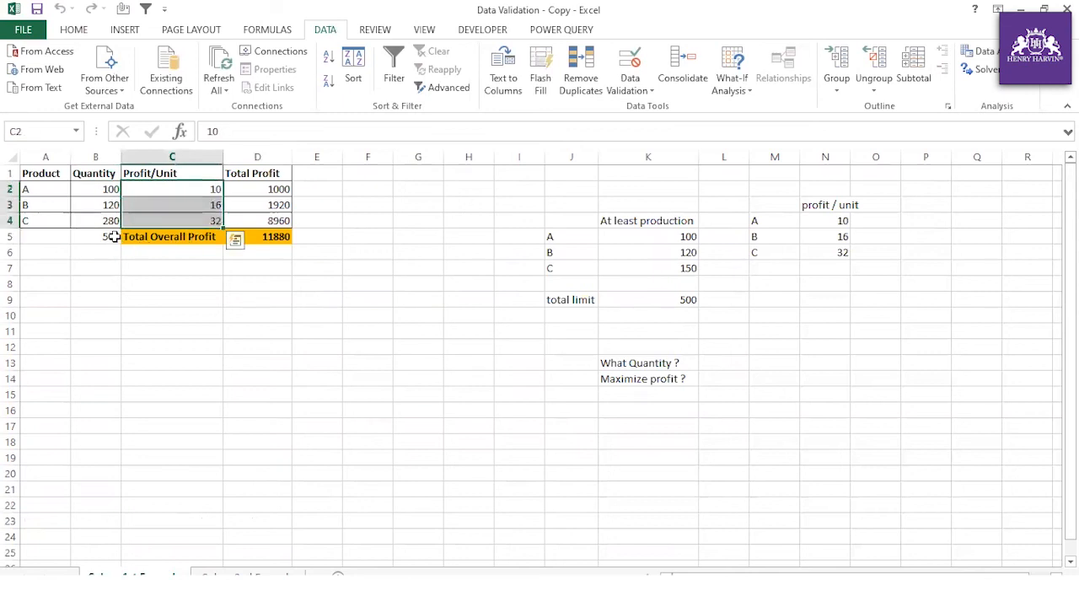
click(110, 235)
click(689, 299)
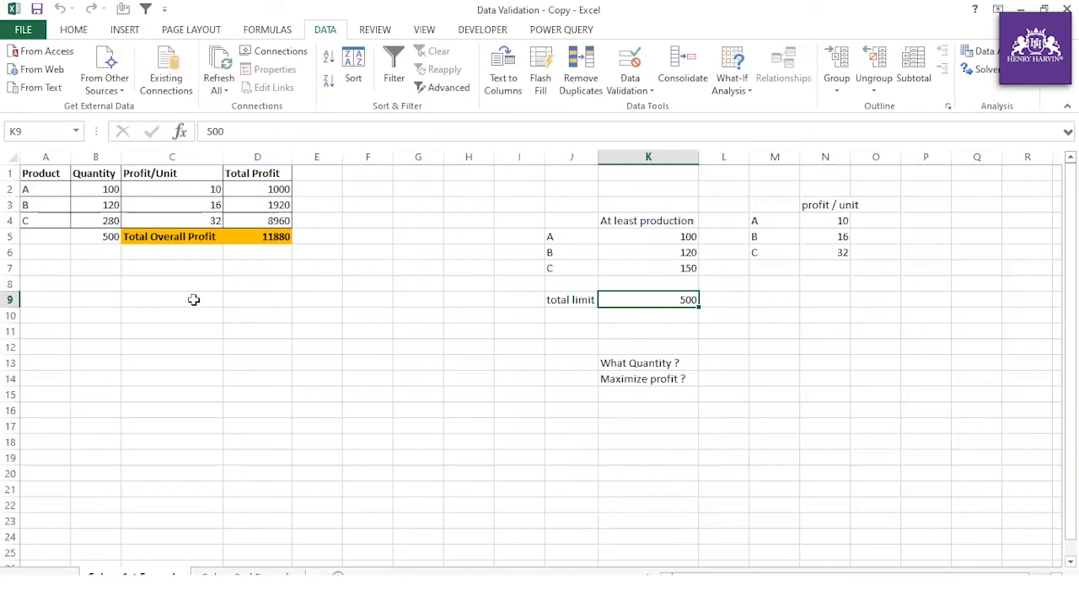
click(272, 237)
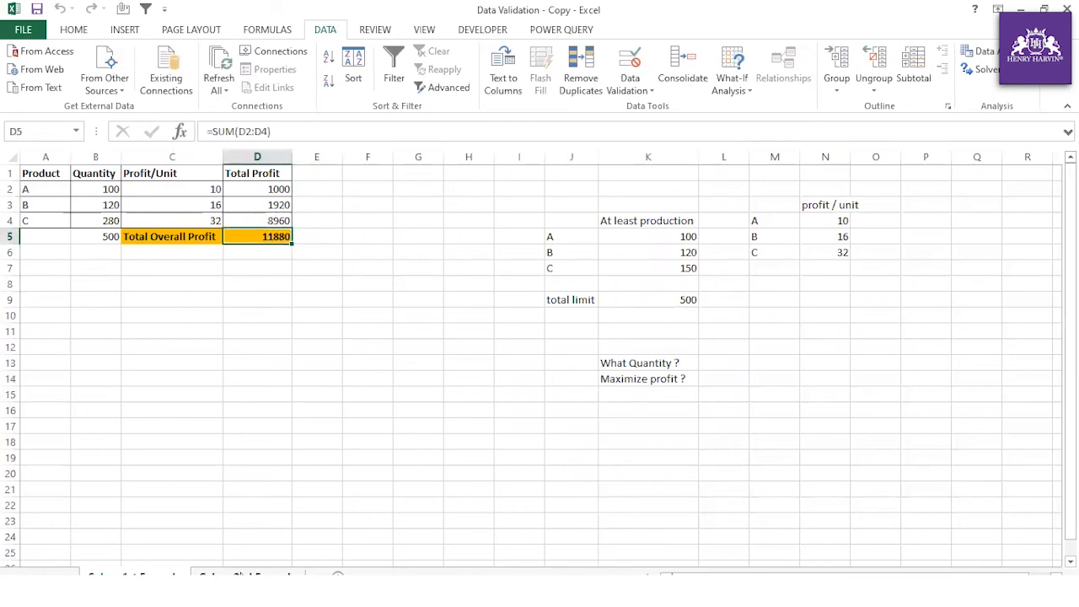
Return to the second Solver example sheet and check the Capital Available and Storage Available limits.
click(243, 574)
scroll(253, 337, up, 2)
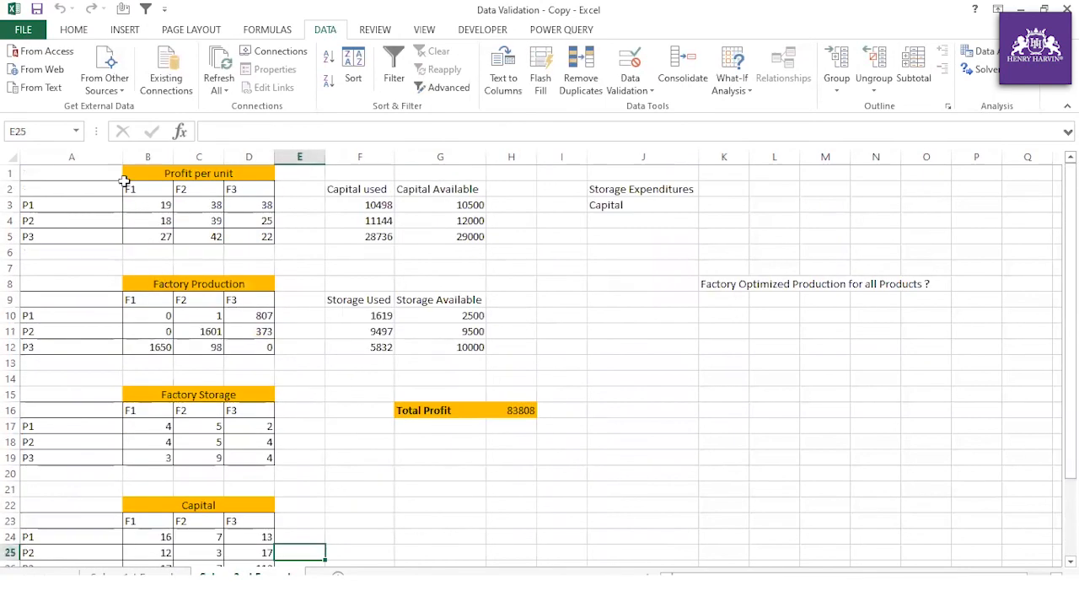
scroll(210, 310, down, 3)
scroll(201, 360, up, 2)
click(428, 189)
click(443, 304)
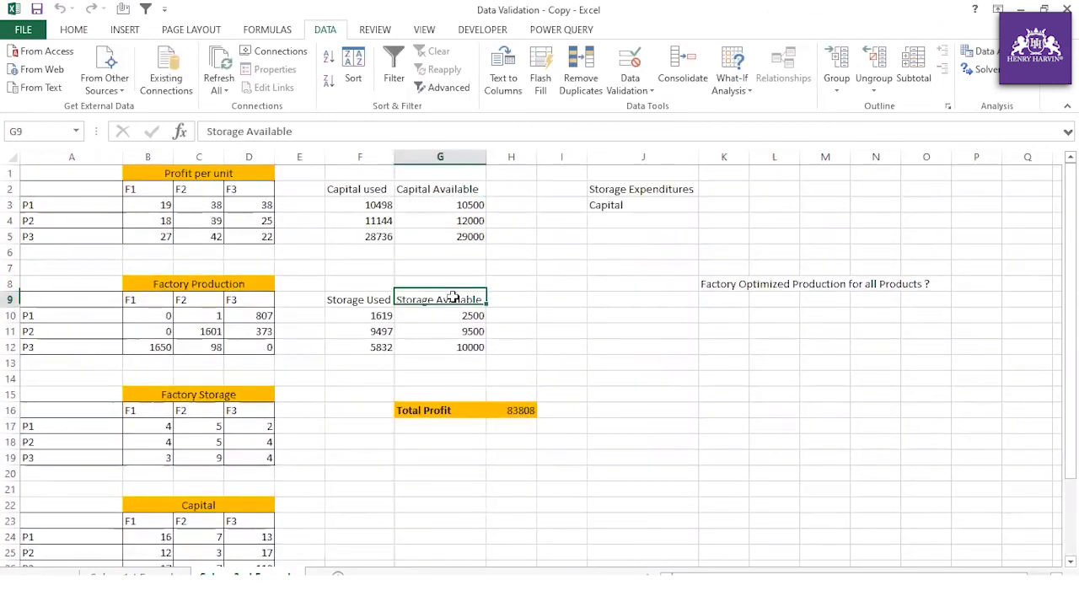
Examine the ranges referenced by the Total Profit SUMPRODUCT formula in H16, leaving the formula as it is.
click(509, 410)
click(456, 132)
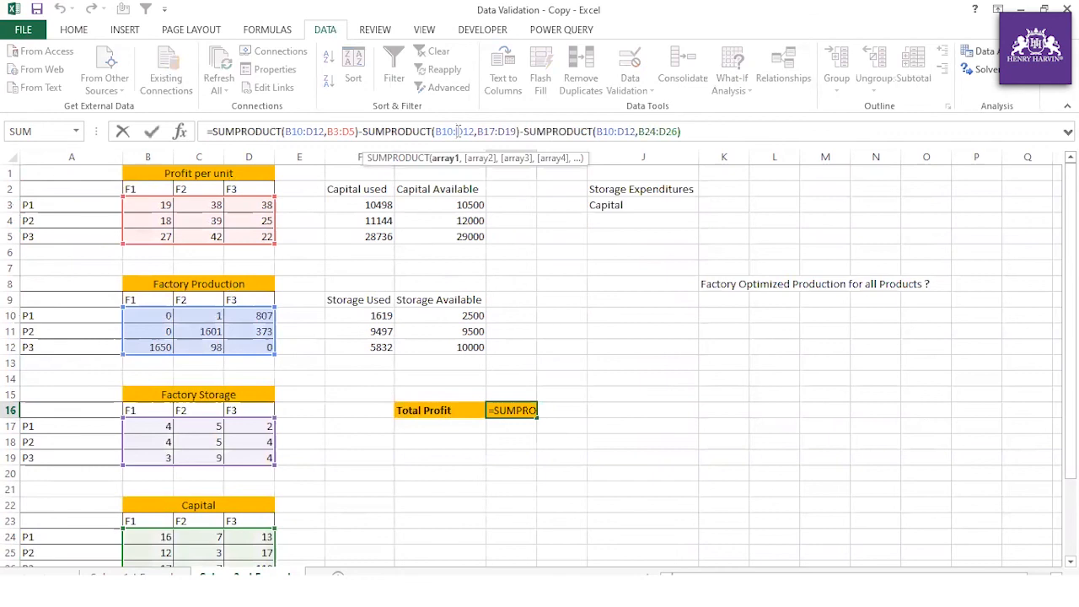
click(632, 132)
key(Escape)
click(569, 380)
click(530, 412)
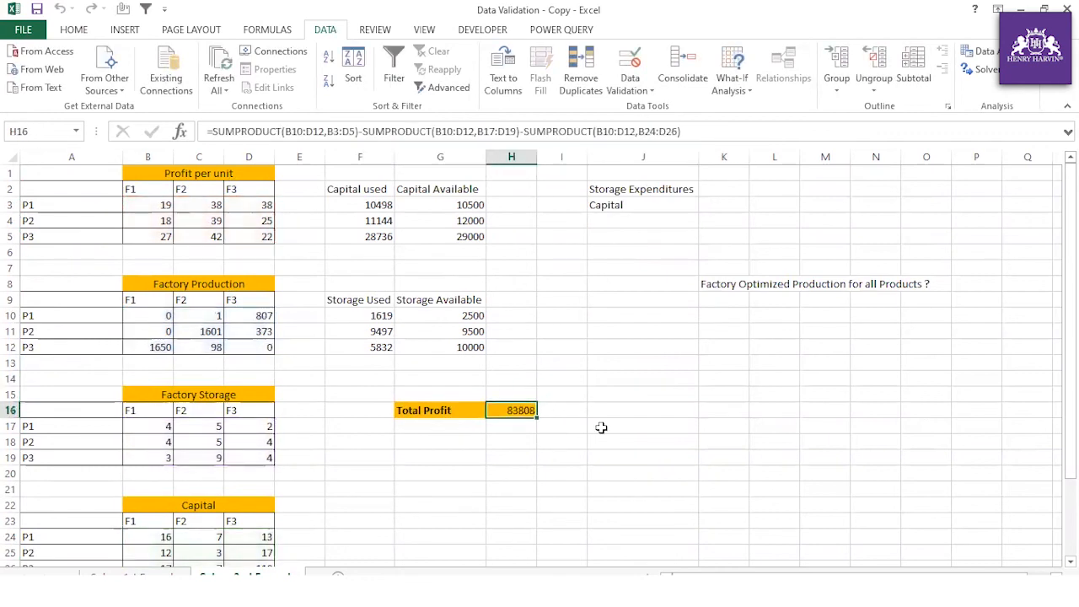